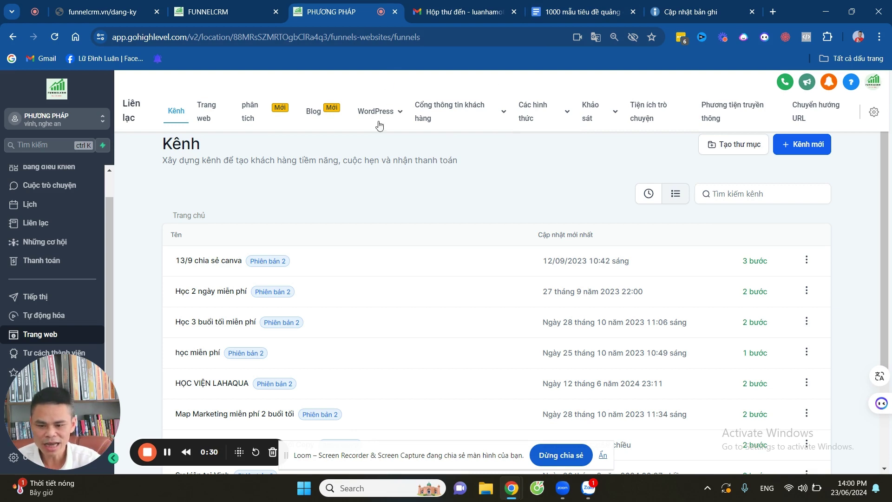
Start a new funnel and choose to build it from a template.
left_click_drag(71, 392, 554, 192)
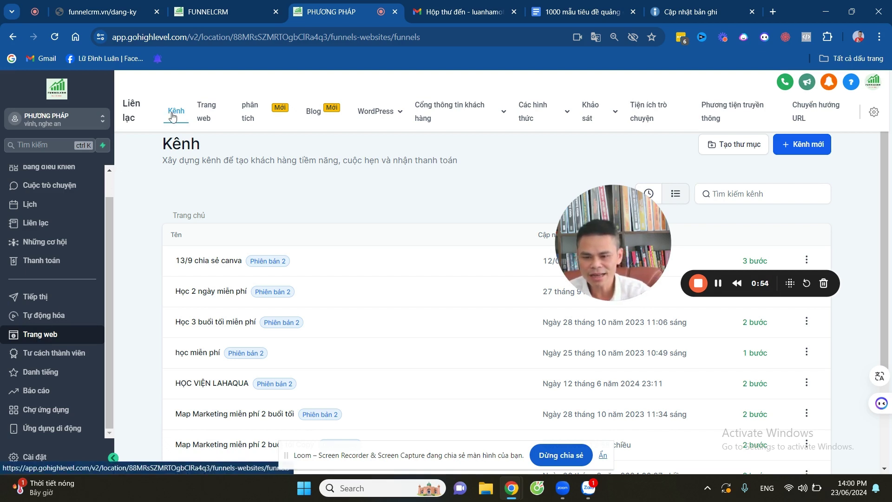
left_click(798, 145)
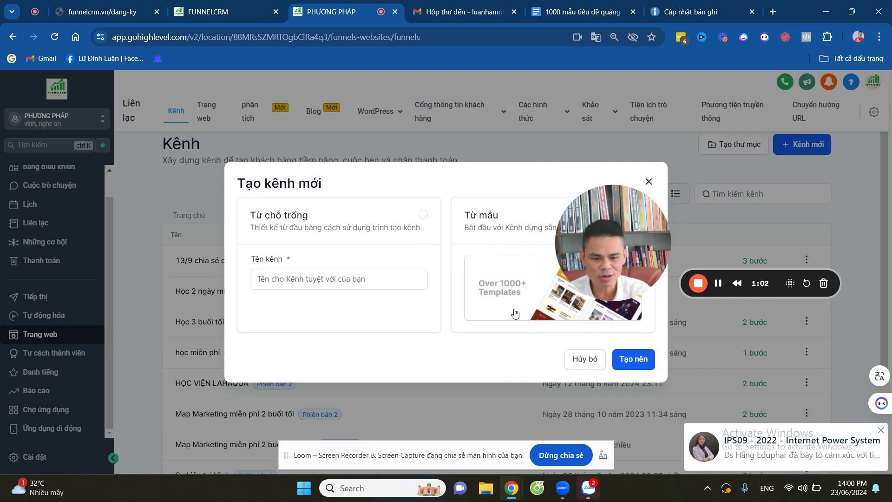
left_click(538, 301)
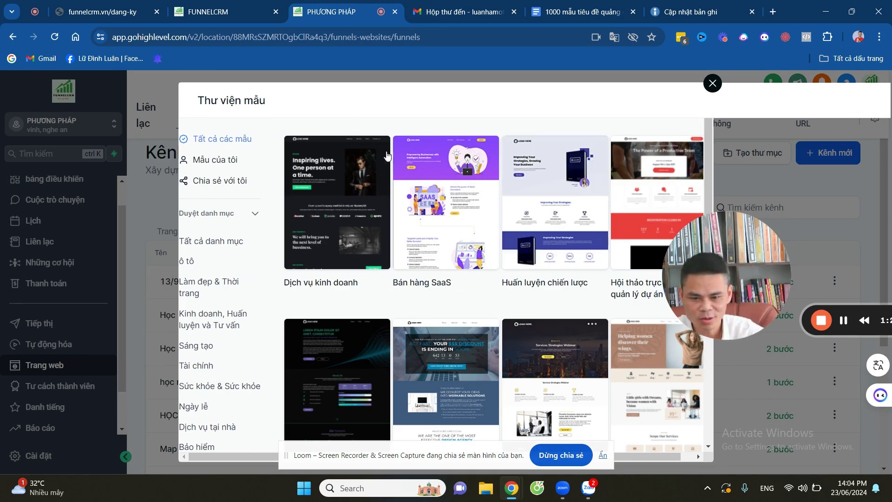
Preview the 'Improving Your Strategies' ebook template and use it for the new funnel.
left_click(595, 155)
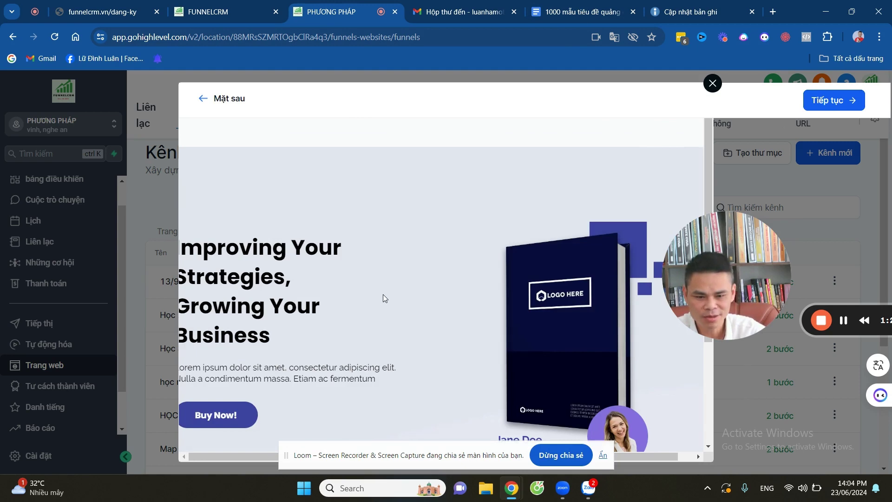
scroll(383, 294, "down", 12)
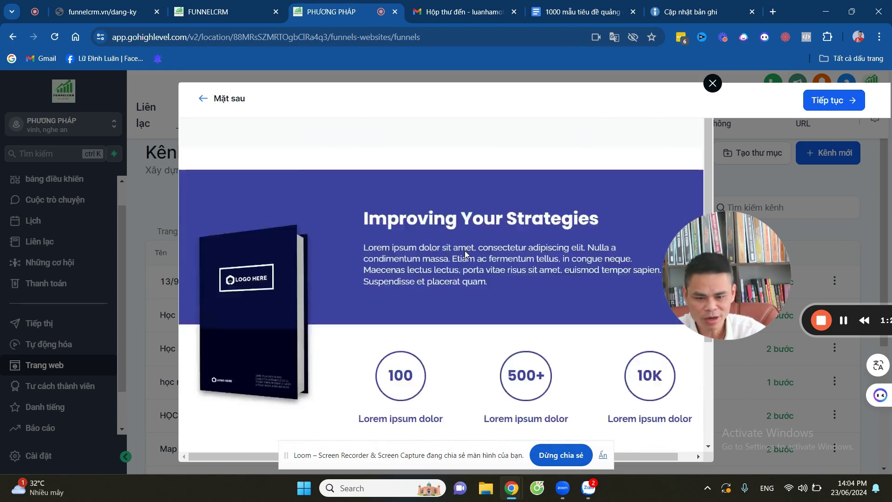
scroll(465, 254, "down", 15)
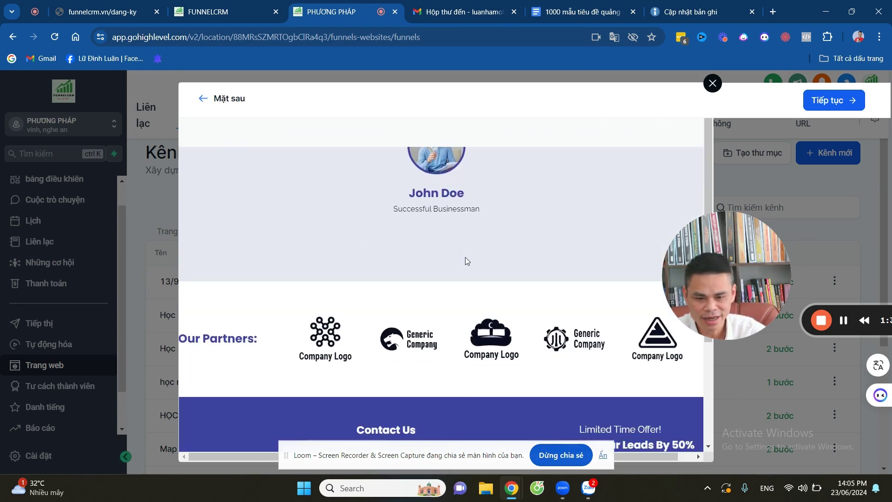
scroll(466, 258, "up", 20)
scroll(455, 265, "down", 8)
scroll(450, 269, "up", 3)
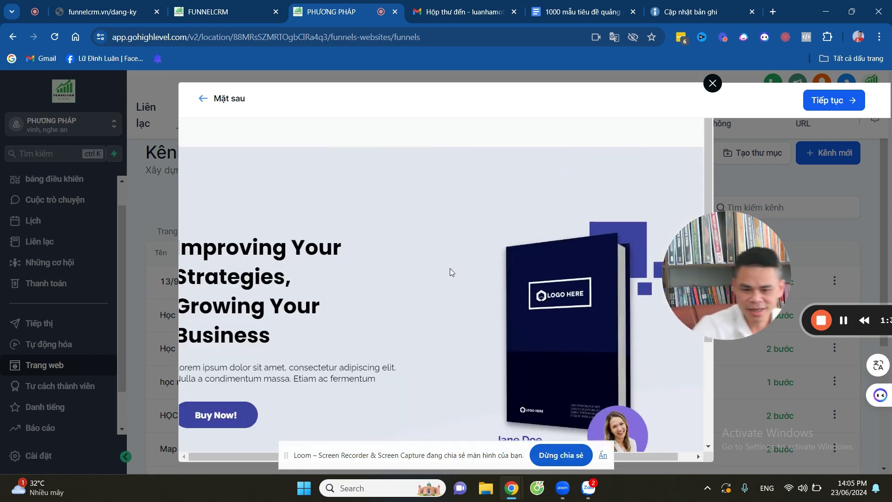
left_click_drag(714, 285, 56, 354)
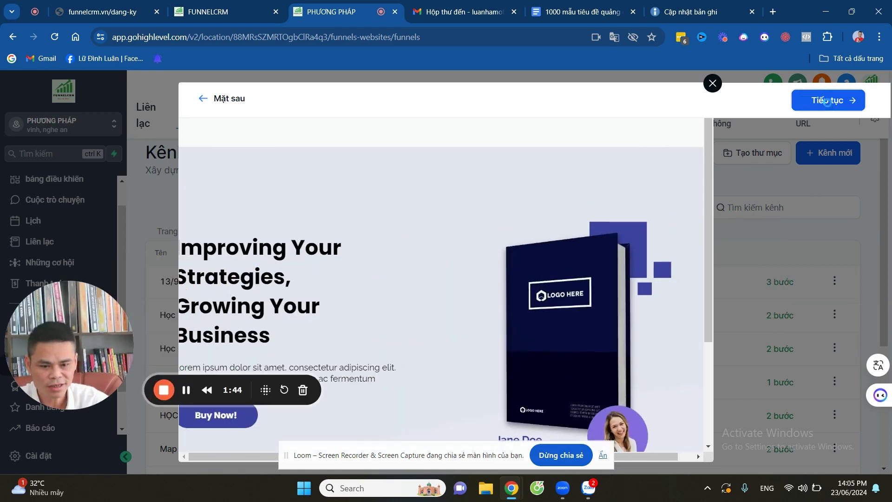
left_click(826, 100)
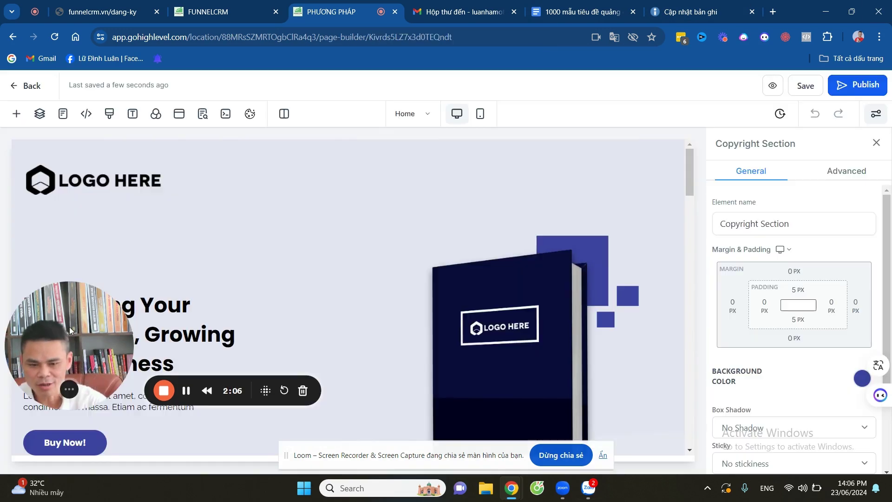
Swap the LOGO HERE placeholder for the LAHAQUA ACADEMY logo from the media library.
left_click_drag(69, 329, 609, 222)
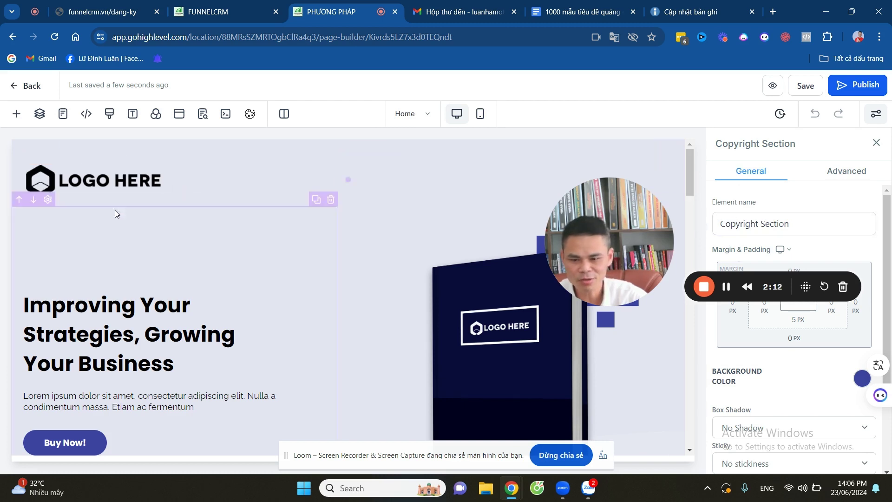
left_click(116, 186)
scroll(846, 337, "down", 5)
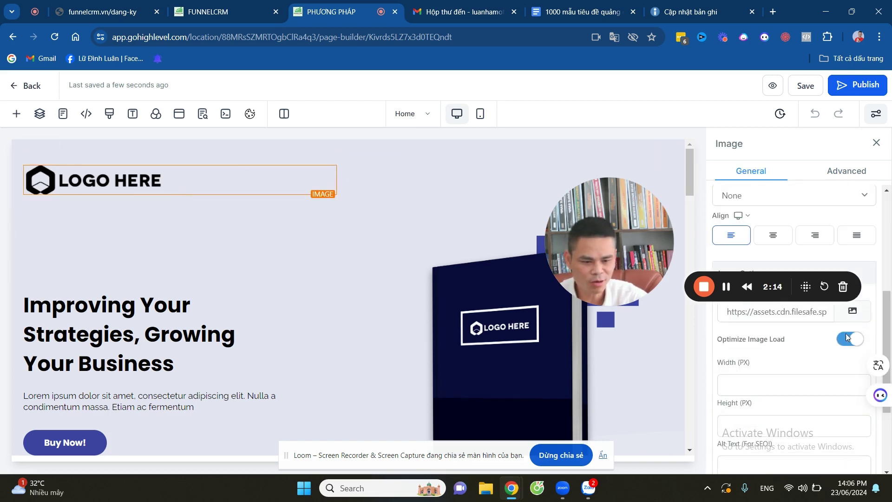
left_click(854, 312)
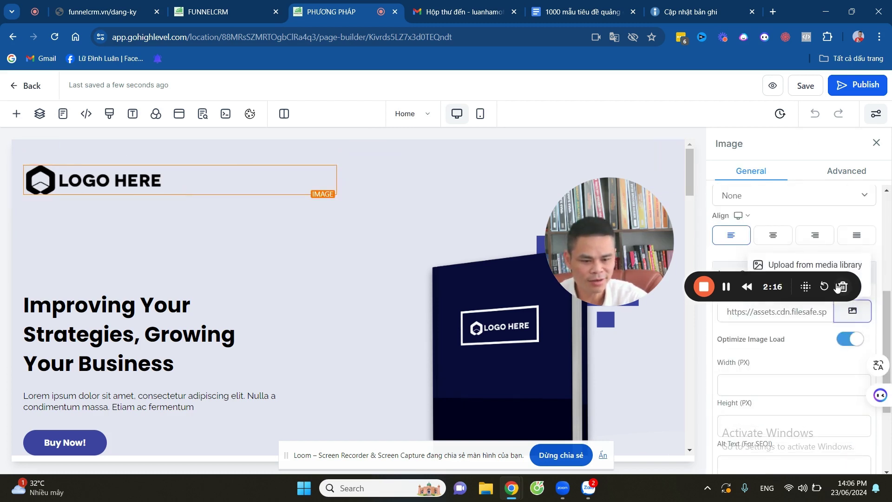
left_click(815, 268)
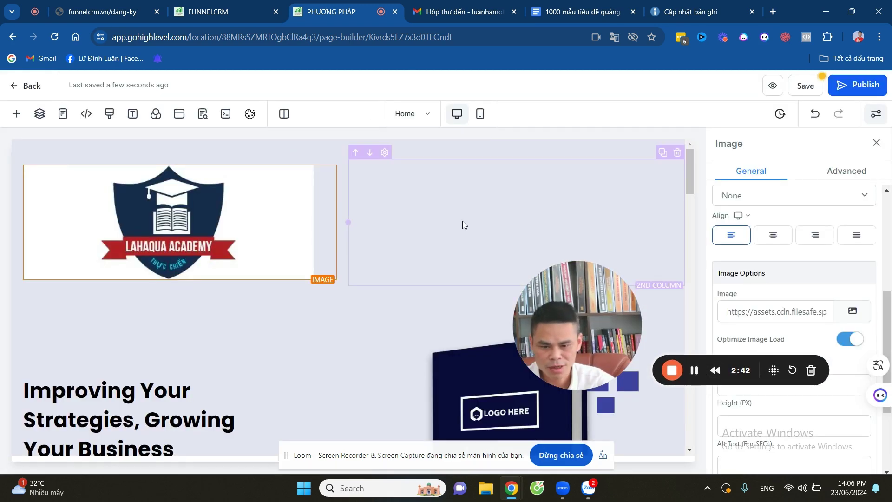
Place the Square social media icon set in the empty column beside the LAHAQUA logo.
left_click_drag(560, 317, 132, 378)
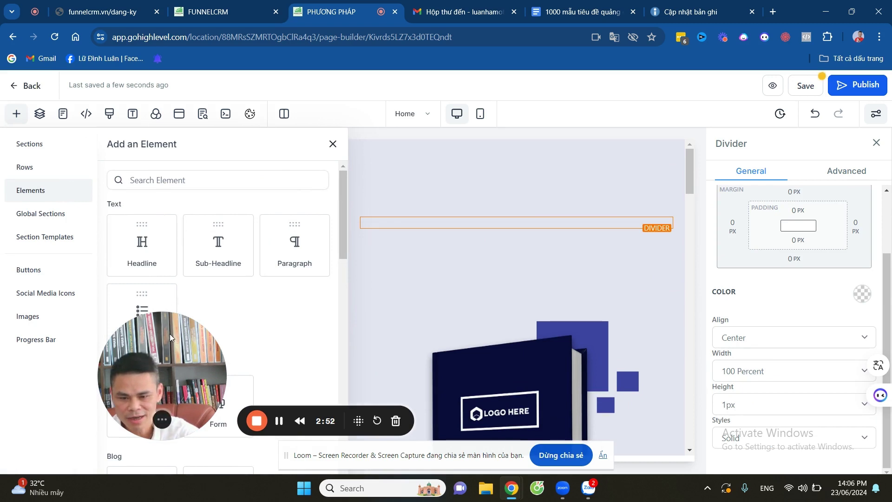
left_click_drag(169, 334, 492, 297)
left_click(47, 297)
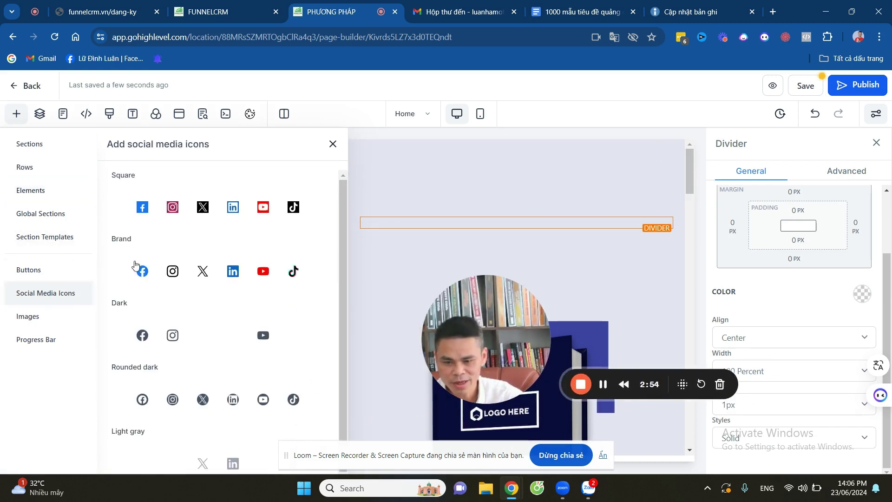
left_click_drag(214, 205, 506, 232)
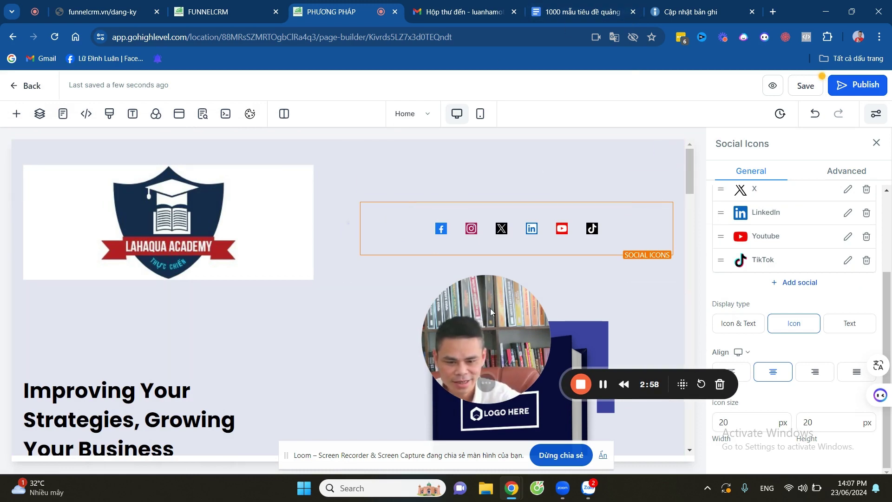
left_click_drag(490, 305, 408, 167)
scroll(150, 258, "down", 4)
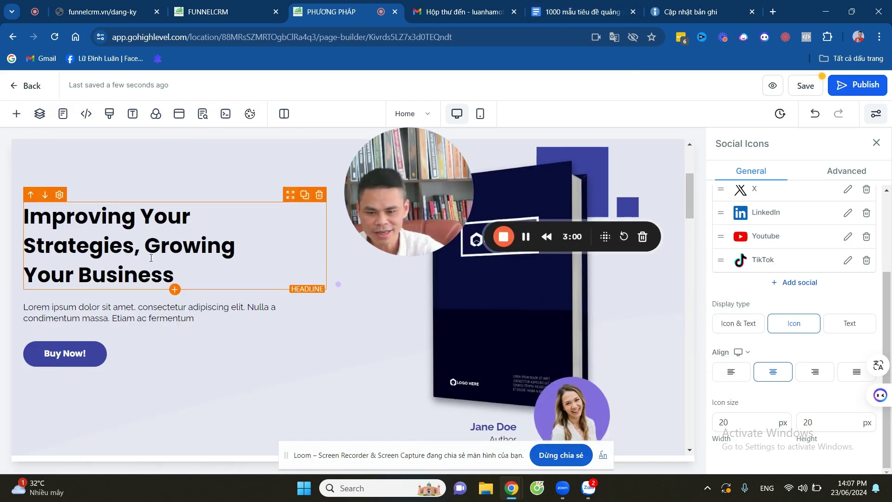
left_click(213, 266)
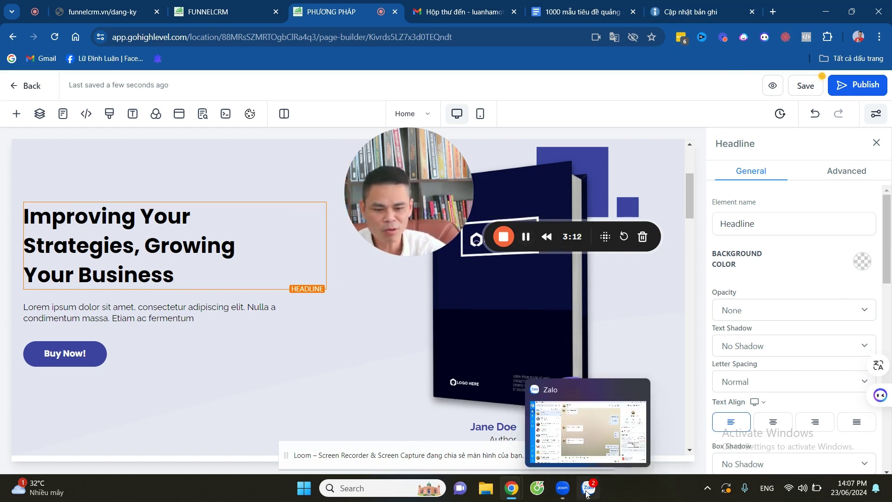
From Gmail's Google apps grid, open Google Docs (Tài liệu) in a new tab.
left_click(525, 240)
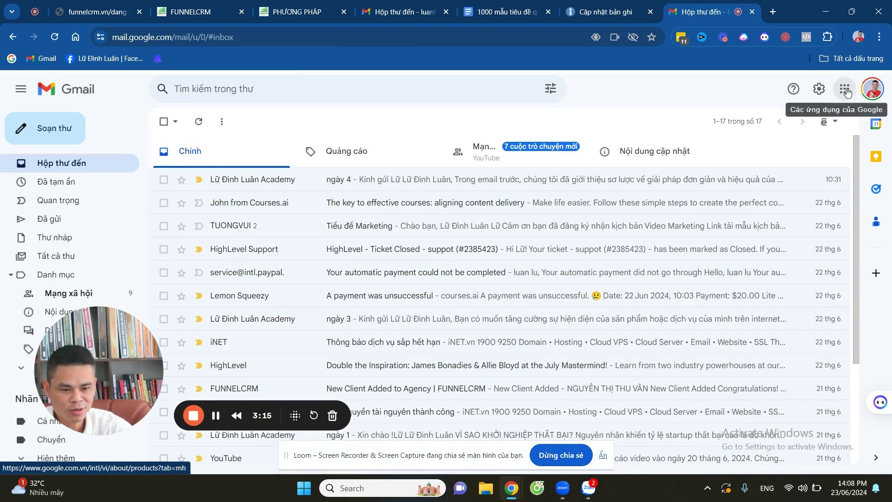
left_click(844, 88)
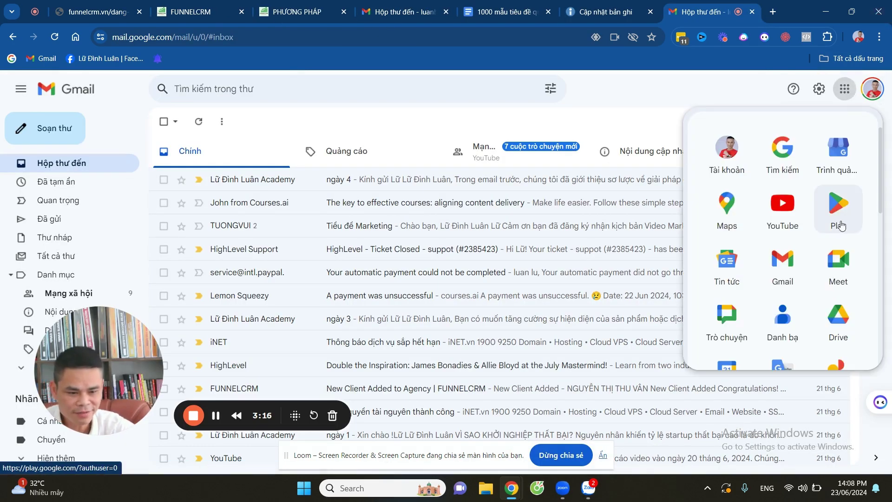
scroll(840, 226, "down", 4)
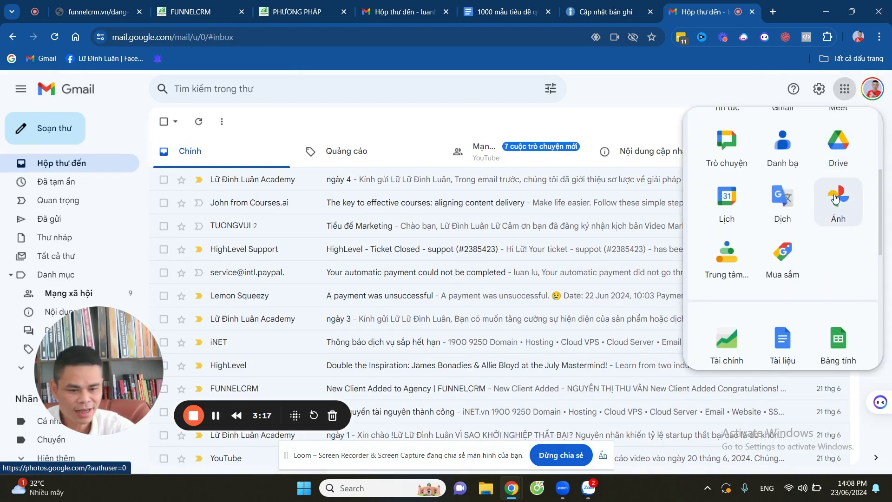
scroll(837, 231, "down", 3)
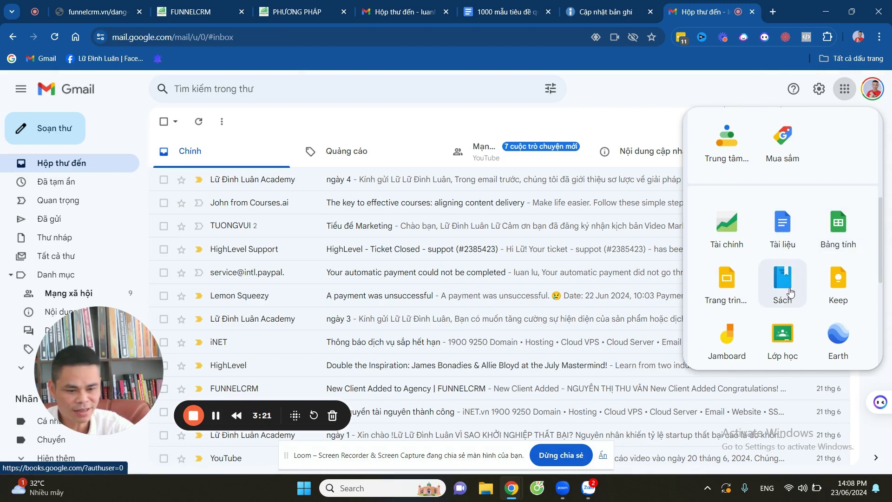
scroll(780, 239, "up", 5)
left_click(779, 239)
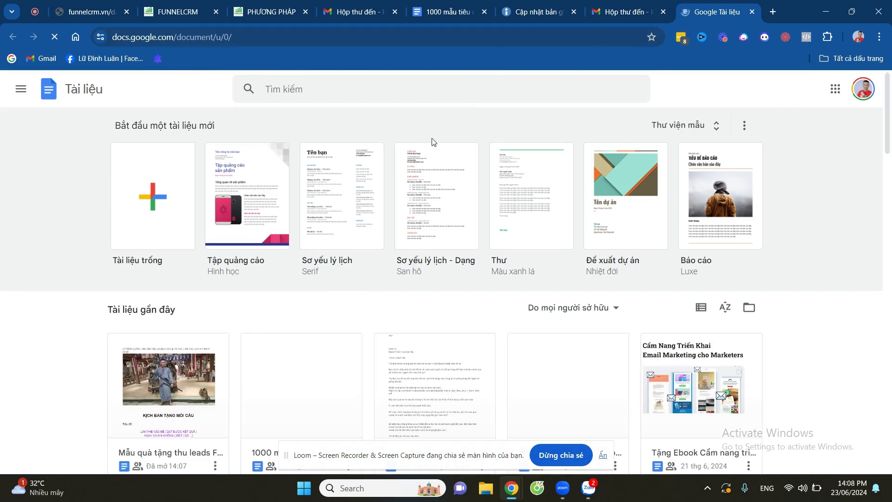
Open the 'Mẫu quà tặng thu leads Freevaf6 chuỗi Emails' document.
scroll(200, 311, "down", 3)
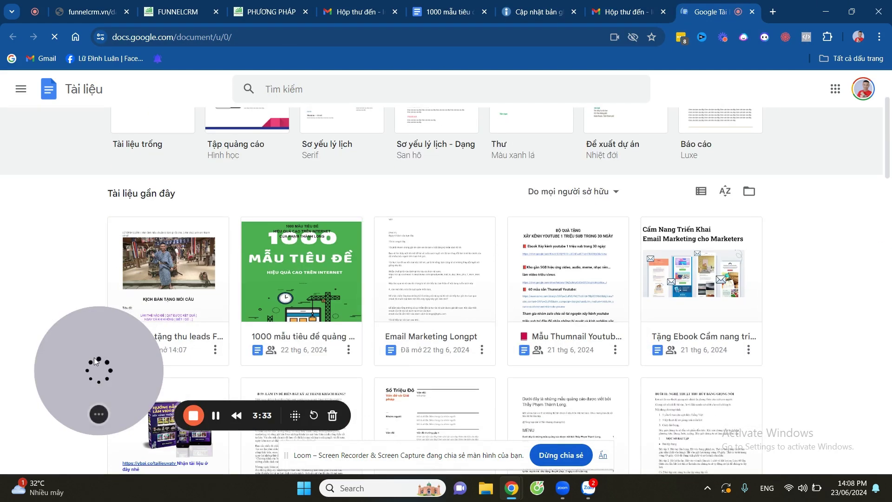
left_click(148, 267)
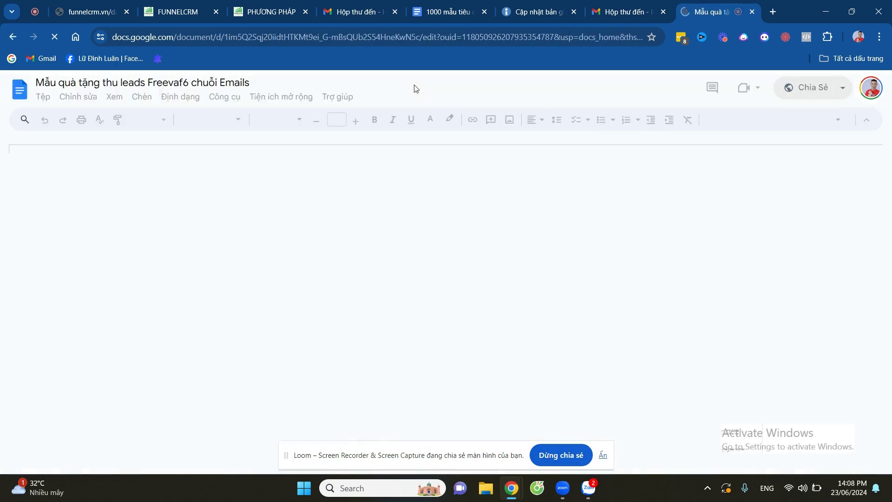
scroll(534, 246, "down", 8)
scroll(534, 245, "up", 5)
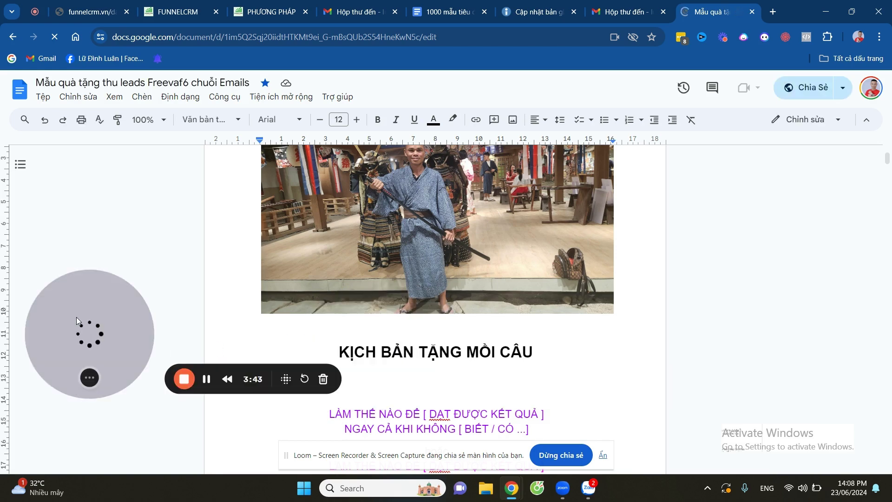
Select and copy the first pink two-line title under KỊCH BẢN TẶNG MỒI CÂU.
scroll(391, 205, "down", 3)
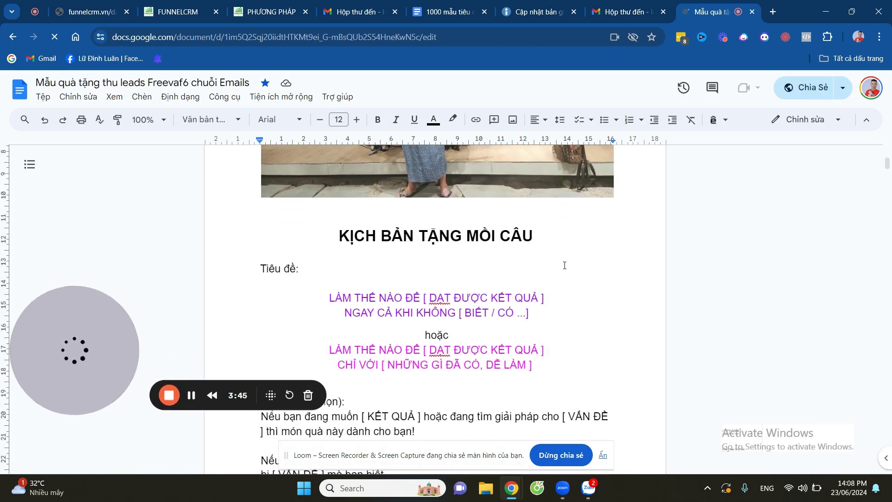
scroll(540, 220, "down", 1)
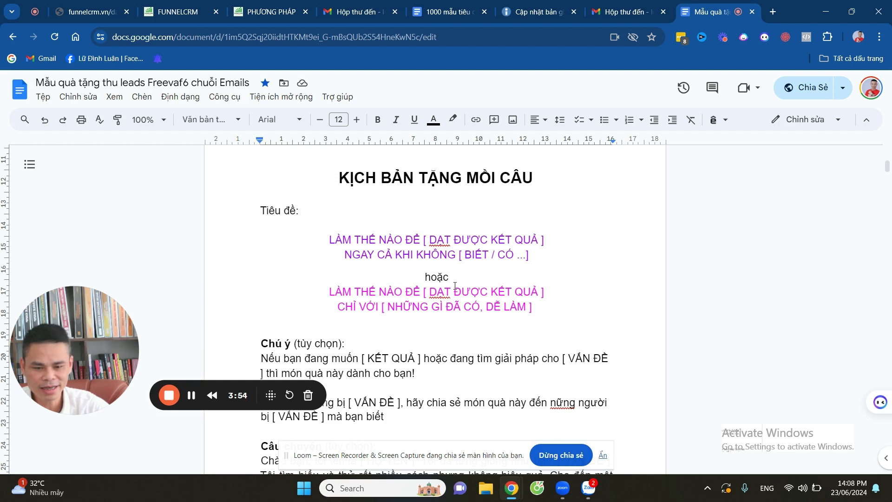
scroll(482, 270, "down", 3)
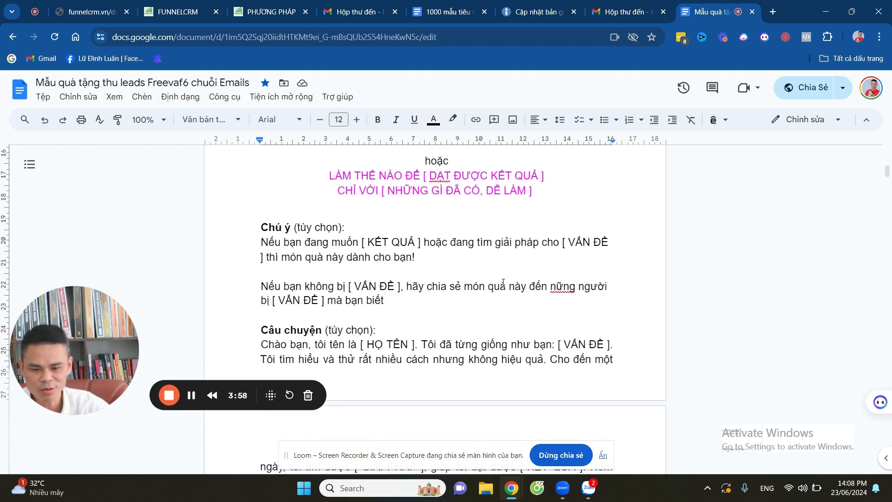
scroll(503, 274, "down", 20)
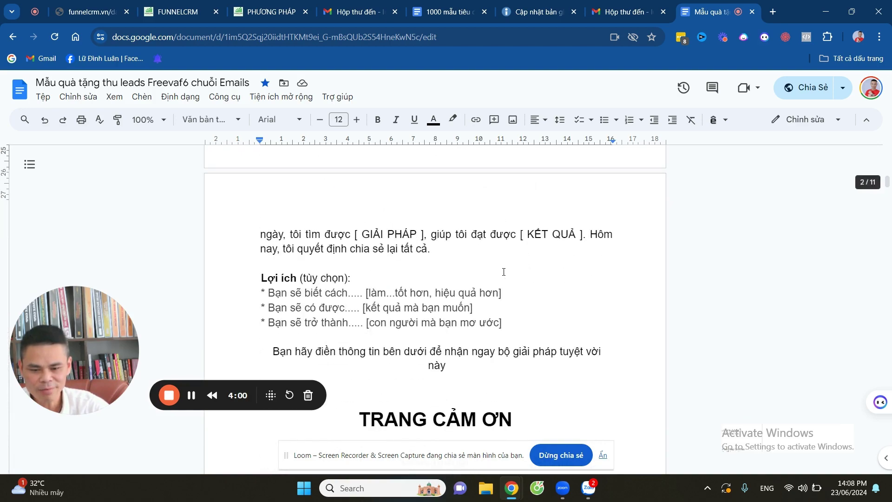
scroll(499, 278, "up", 5)
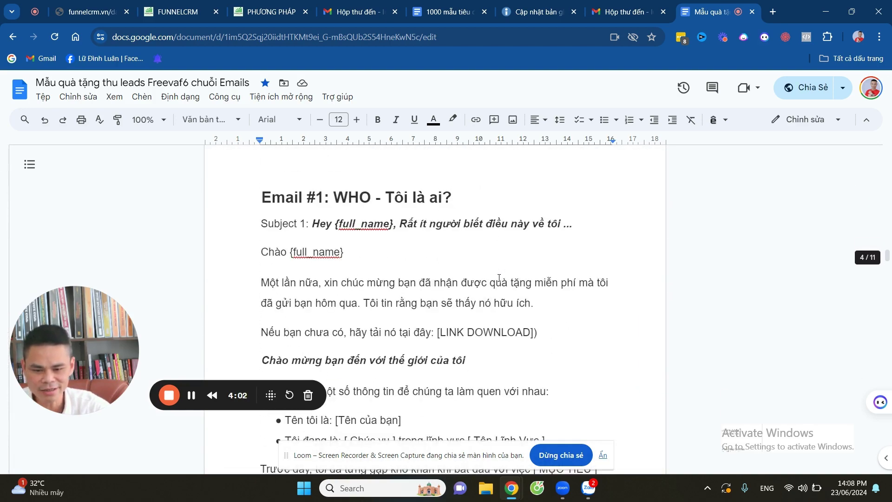
scroll(500, 280, "down", 8)
scroll(502, 281, "up", 15)
scroll(501, 284, "up", 10)
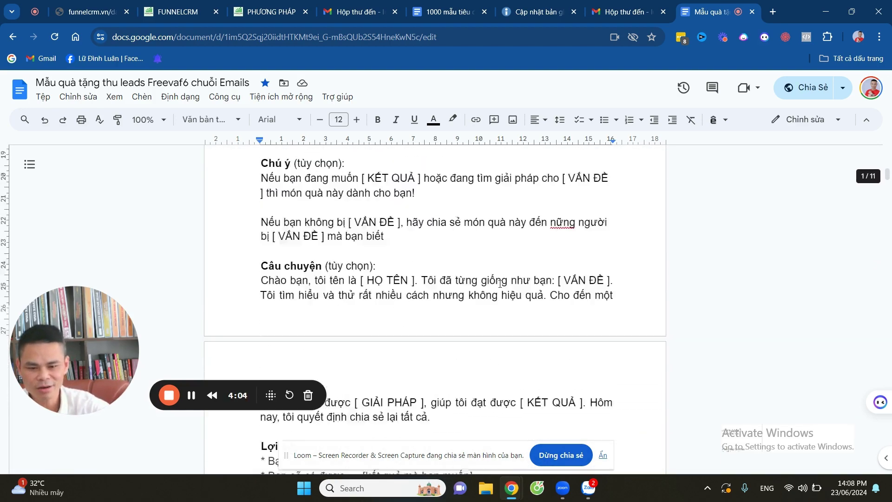
scroll(505, 283, "down", 4)
scroll(505, 283, "down", 2)
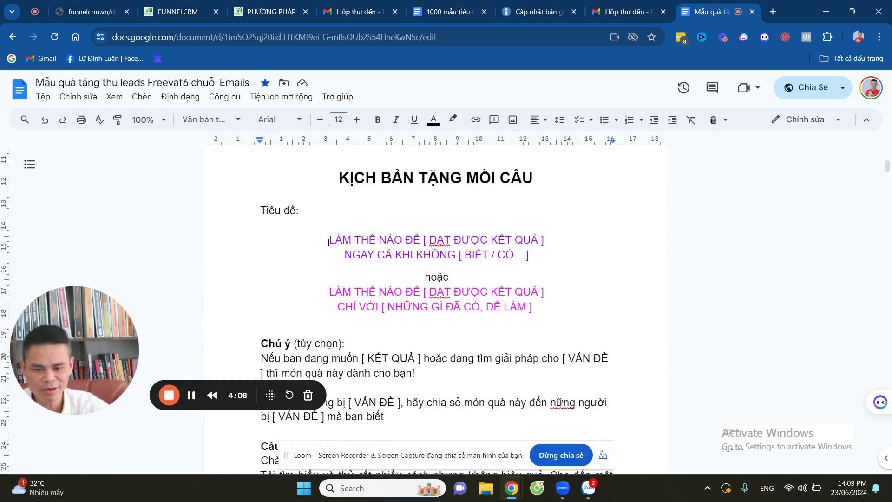
left_click_drag(329, 240, 514, 267)
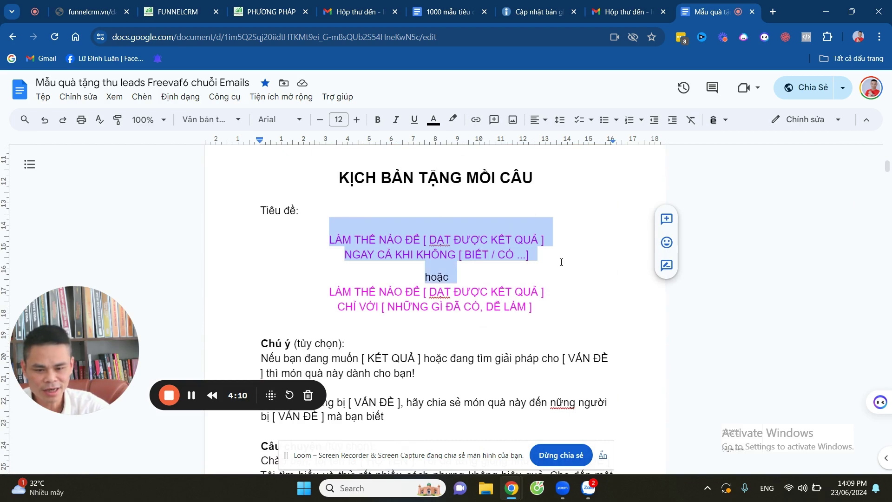
Paste the Vietnamese title into the headline, remove the English text, and insert 'BẠN' before KHÔNG.
left_click(270, 14)
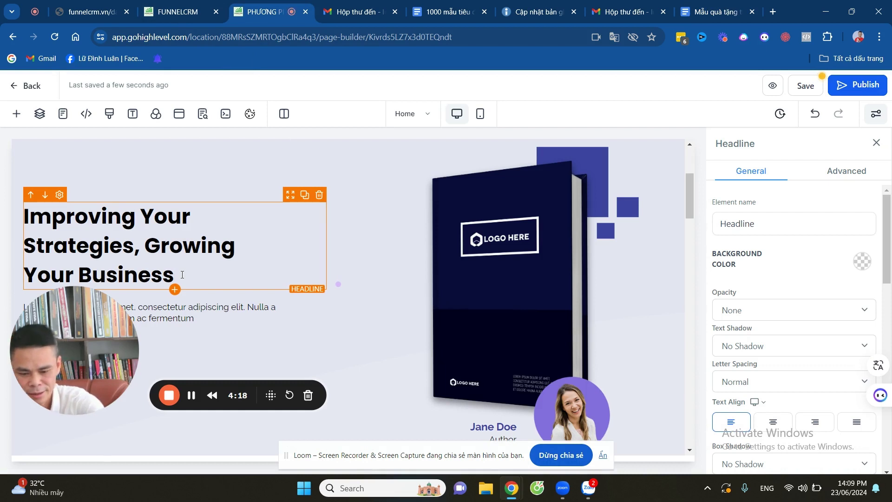
key("ctrl+v")
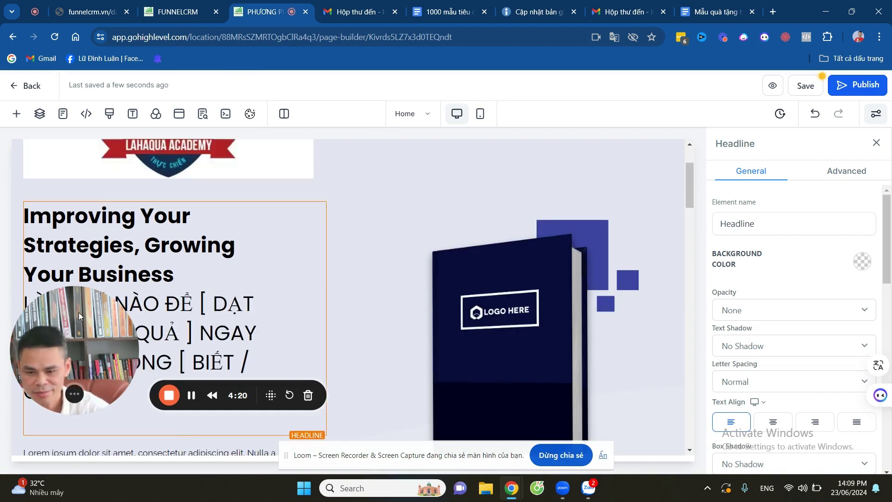
left_click_drag(79, 312, 378, 266)
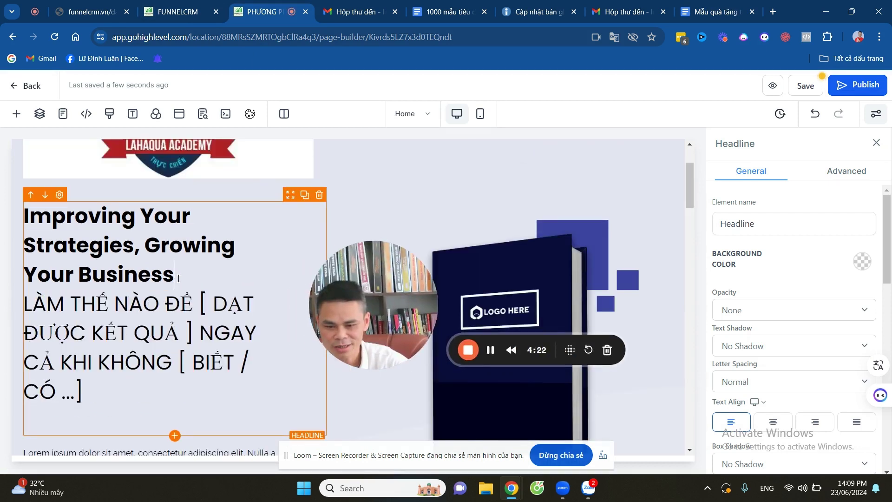
key("BackSpace")
key("BackSpace")
key("BackSpace")
key("BackSpace")
key("BackSpace")
key("BackSpace")
key("BackSpace")
key("BackSpace")
key("BackSpace")
key("BackSpace")
key("BackSpace")
key("BackSpace")
key("BackSpace")
key("BackSpace")
key("BackSpace")
key("BackSpace")
key("BackSpace")
key("BackSpace")
key("BackSpace")
key("BackSpace")
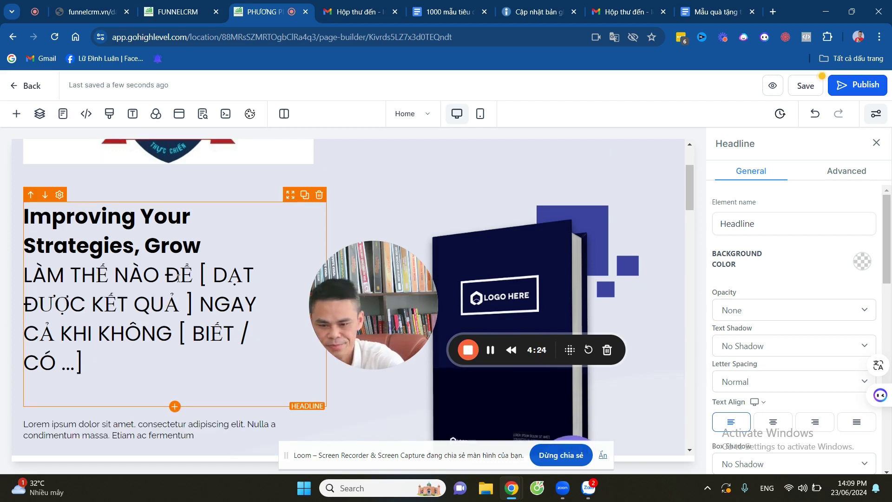
key("BackSpace")
key("BackSpace")
key("BackSpace")
key("BackSpace")
key("BackSpace")
key("BackSpace")
key("BackSpace")
key("BackSpace")
key("BackSpace")
key("BackSpace")
key("BackSpace")
key("BackSpace")
key("BackSpace")
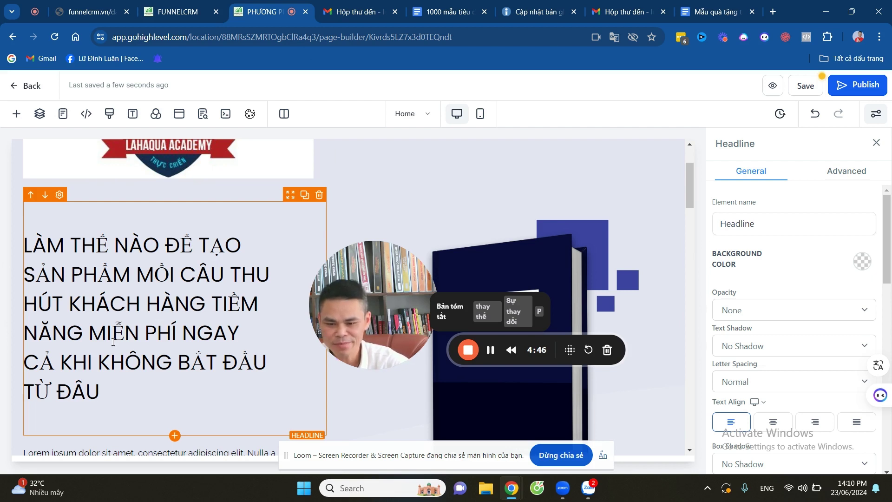
left_click(93, 360)
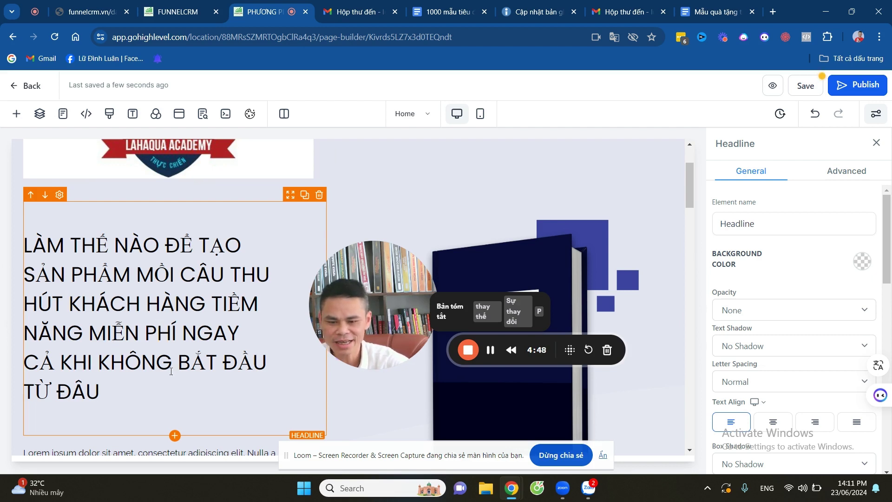
type("BẠN")
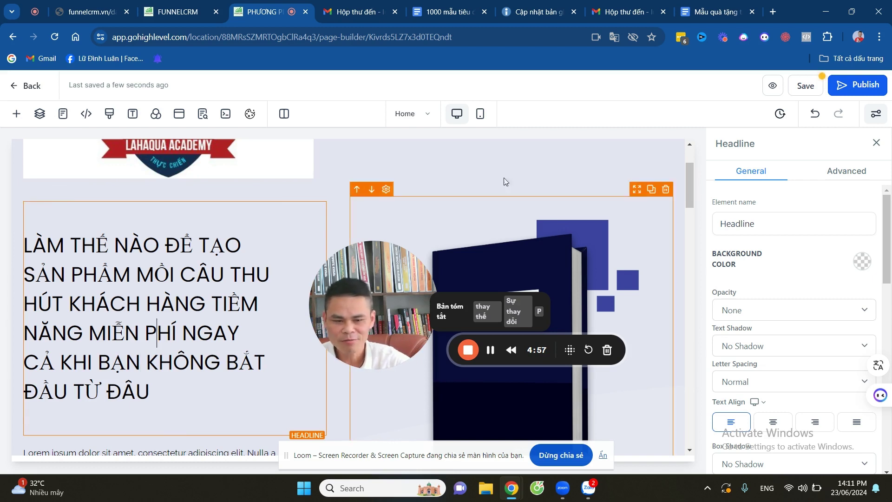
Centre the headline text and set its font size to 31 px.
scroll(814, 260, "down", 5)
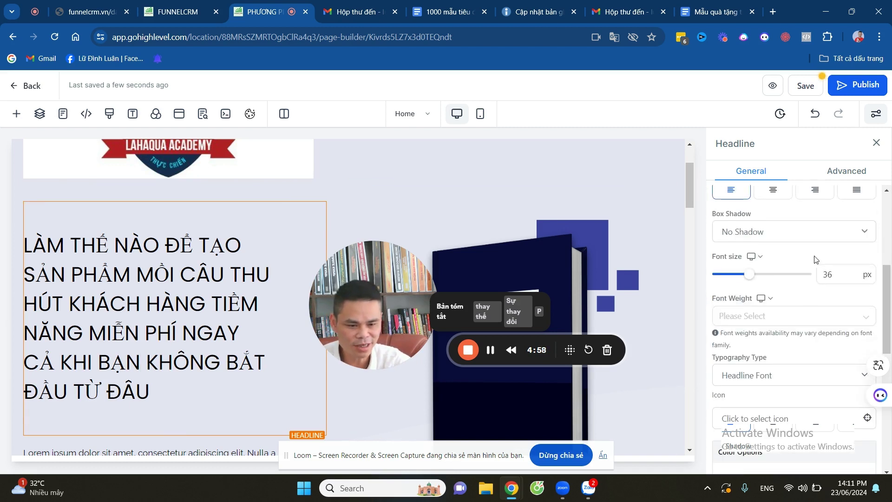
left_click(773, 191)
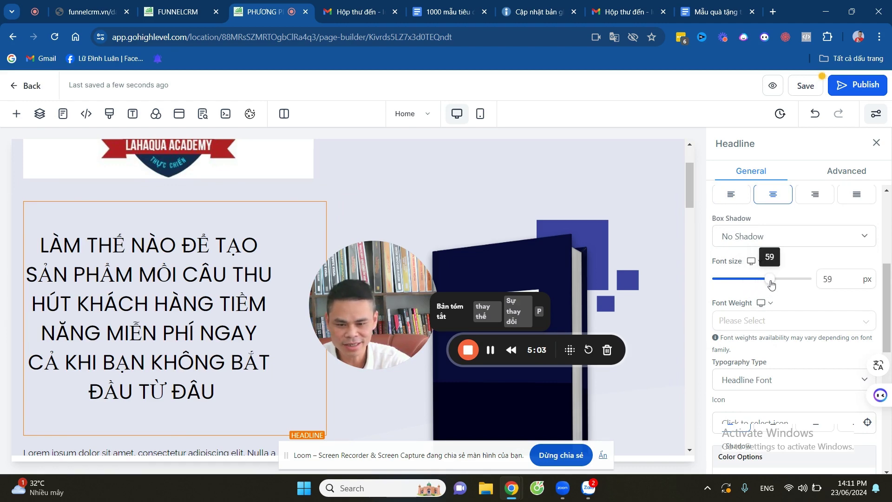
left_click_drag(759, 285, 749, 288)
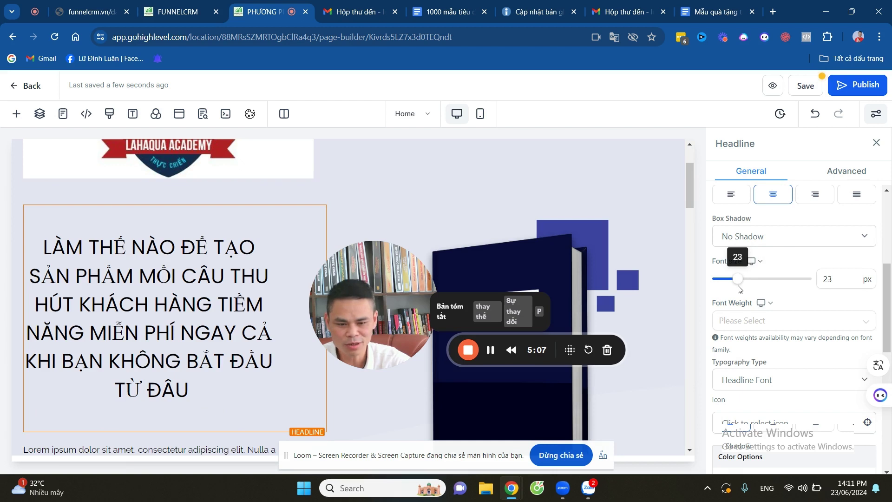
left_click_drag(738, 279, 753, 278)
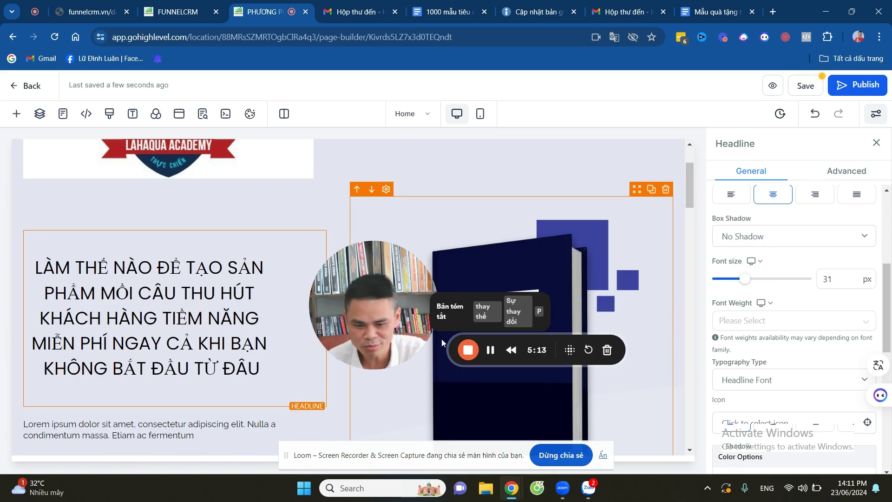
Colour the headline text green.
left_click_drag(488, 336, 333, 442)
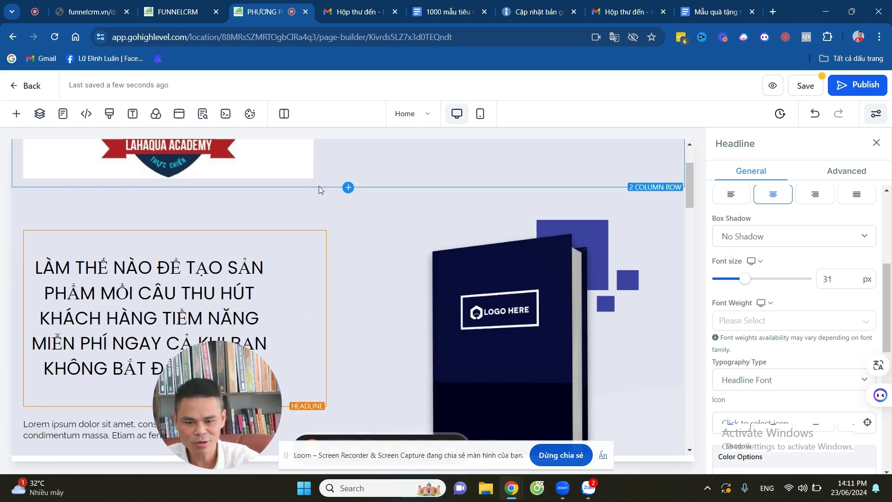
left_click(378, 159)
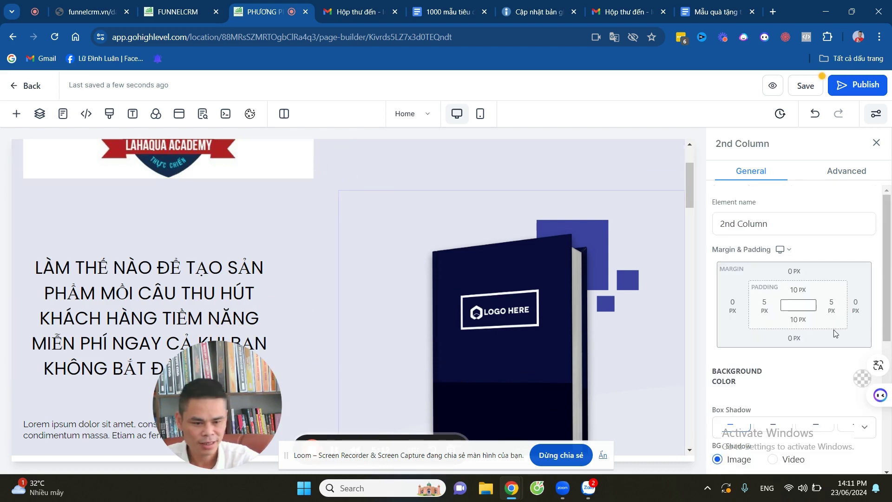
left_click(220, 318)
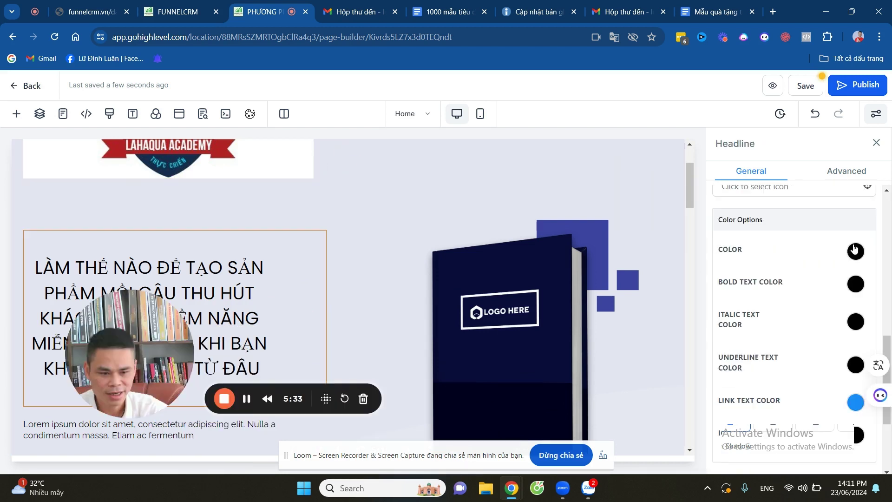
left_click(855, 253)
left_click(724, 278)
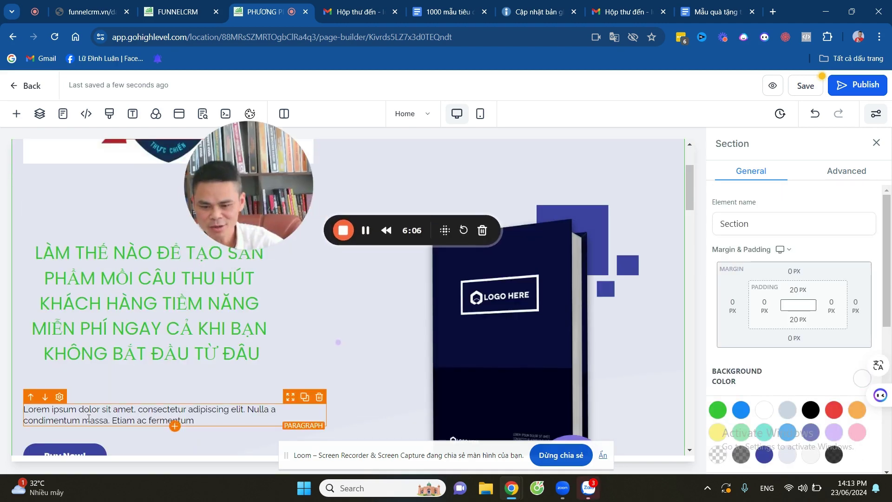
Copy the 'Nếu bạn đang muốn [ KẾT QUẢ ]…' paragraph from the Chú ý section of the Google Doc.
left_click(88, 418)
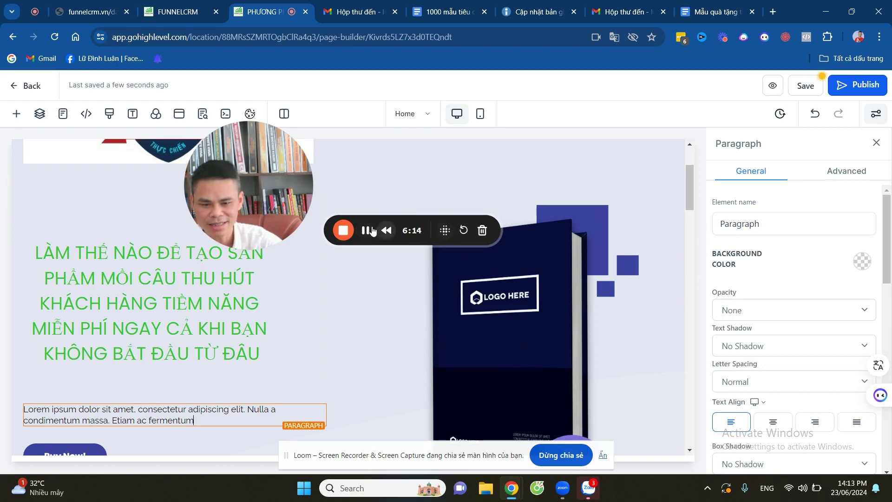
key("ctrl+9")
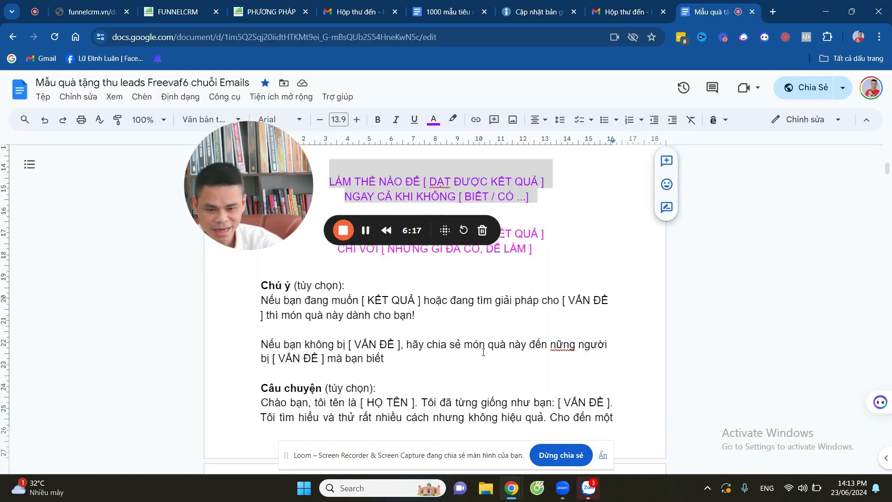
scroll(483, 352, "down", 1)
scroll(477, 352, "up", 1)
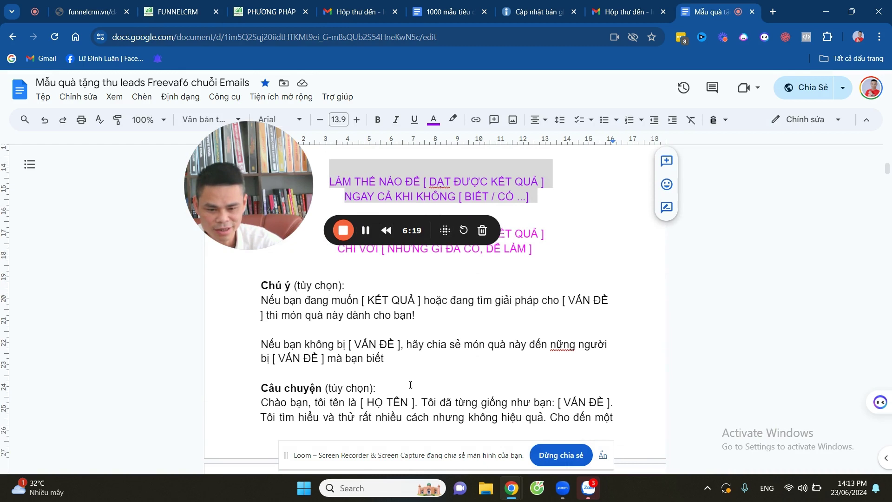
left_click_drag(260, 298, 448, 313)
key("ctrl+c")
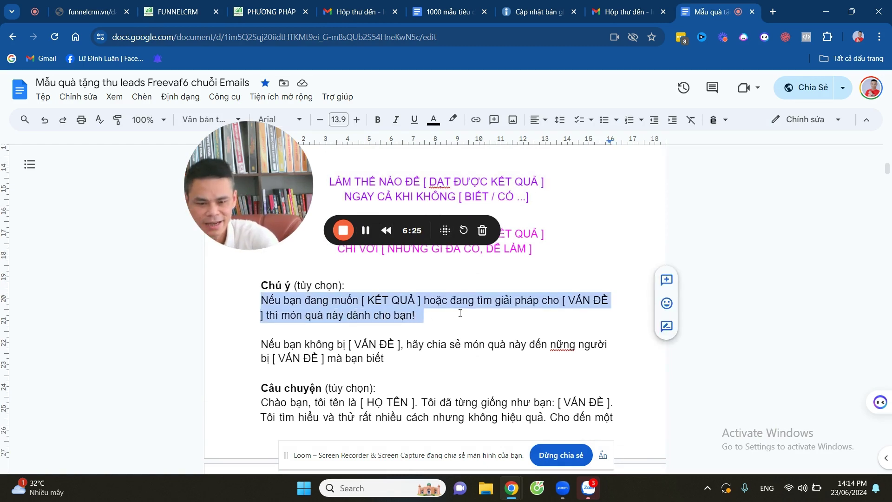
Replace the Lorem ipsum paragraph text with the copied Vietnamese paragraph.
left_click(259, 14)
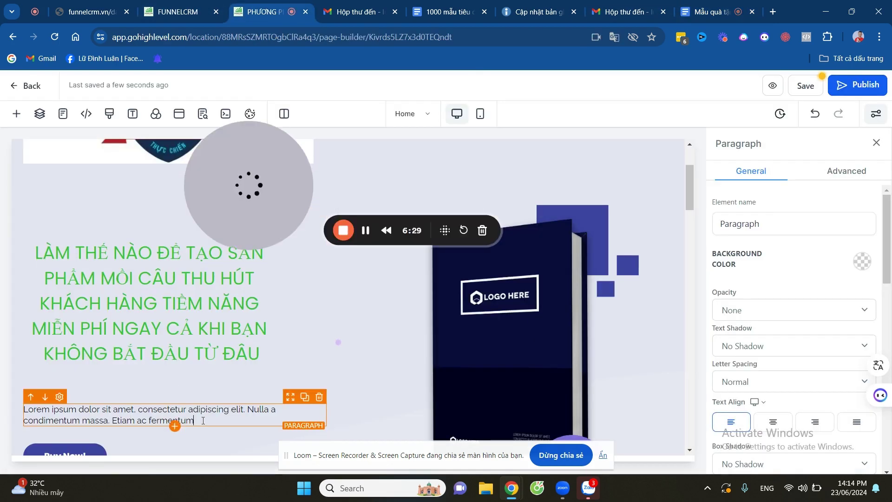
key("ctrl+a")
key("ctrl+v")
scroll(843, 300, "down", 5)
Colour the paragraph text red and delete the extra word 'cho' from its wording.
left_click(856, 258)
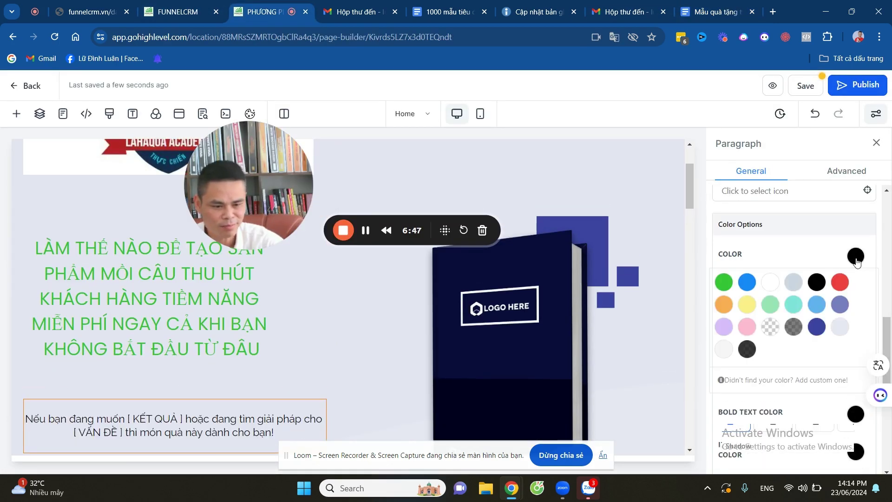
left_click(842, 283)
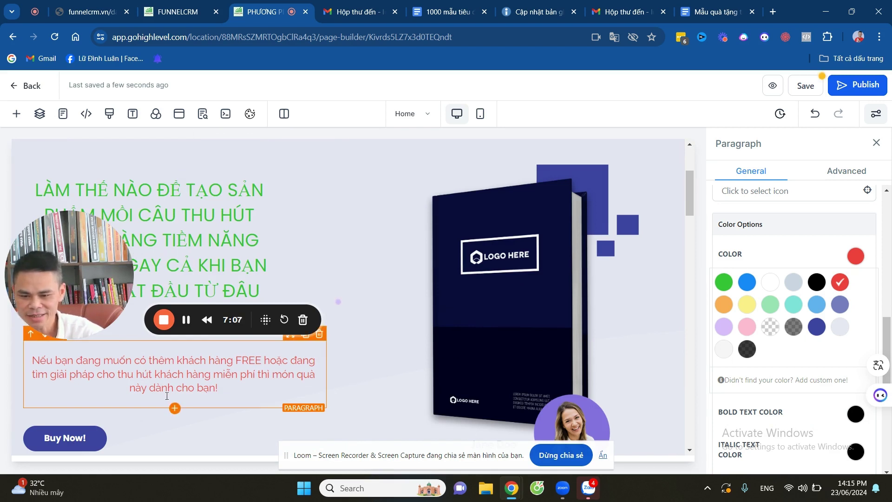
left_click(106, 373)
key("BackSpace")
key("BackSpace")
key("BackSpace")
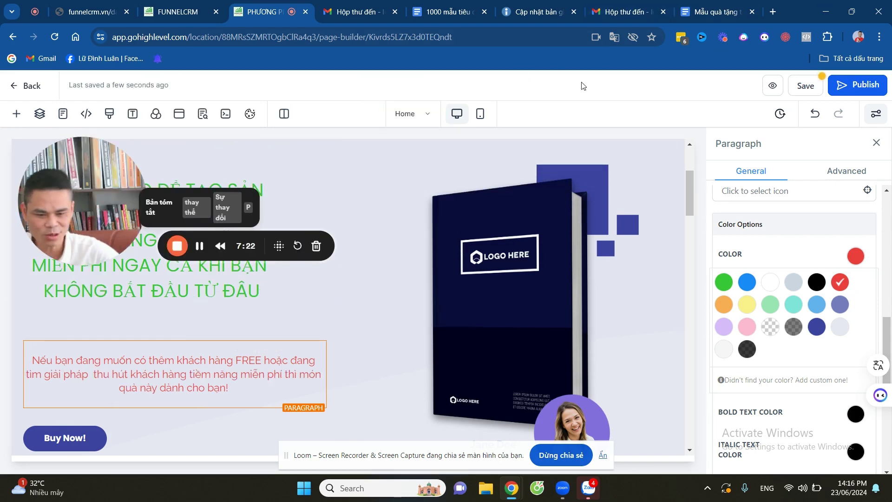
scroll(535, 330, "down", 4)
scroll(550, 350, "up", 5)
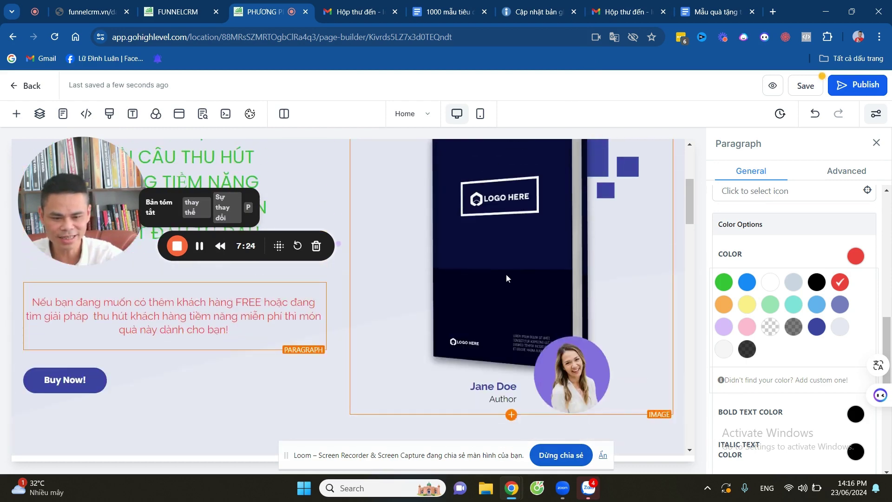
scroll(512, 279, "down", 2)
left_click(501, 221)
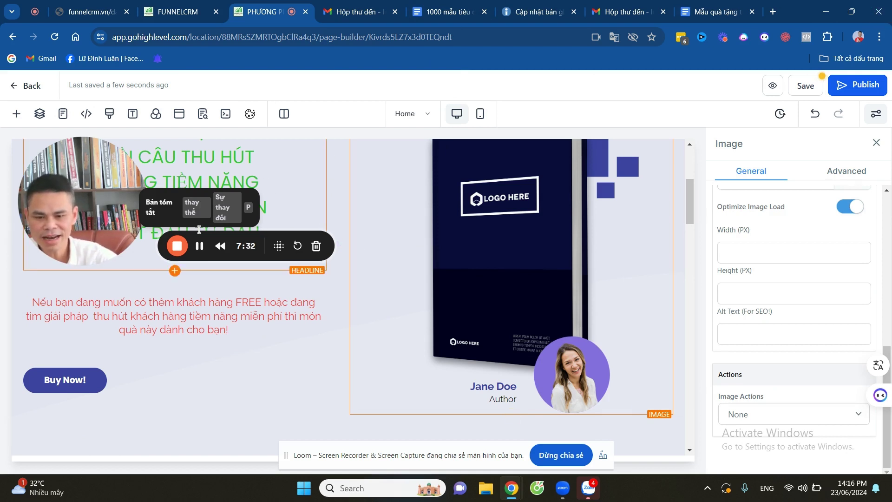
In a new tab, open Canva's Blue and Yellow Illustrative Email Marketing Infographic template in the editor.
left_click(782, 14)
left_click(480, 243)
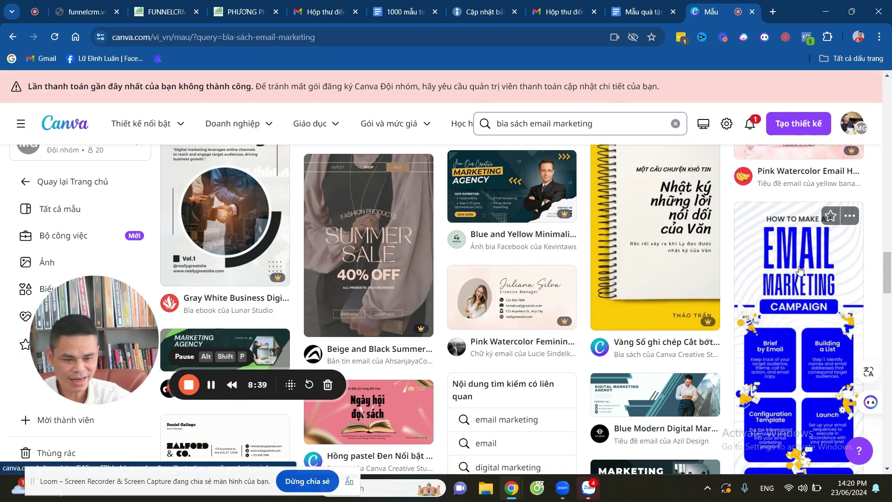
left_click(784, 276)
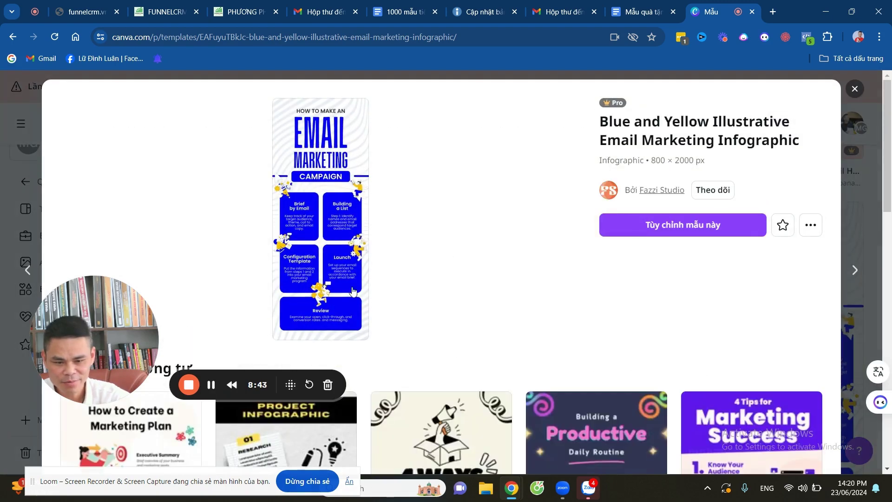
scroll(483, 255, "down", 4)
scroll(554, 210, "down", 5)
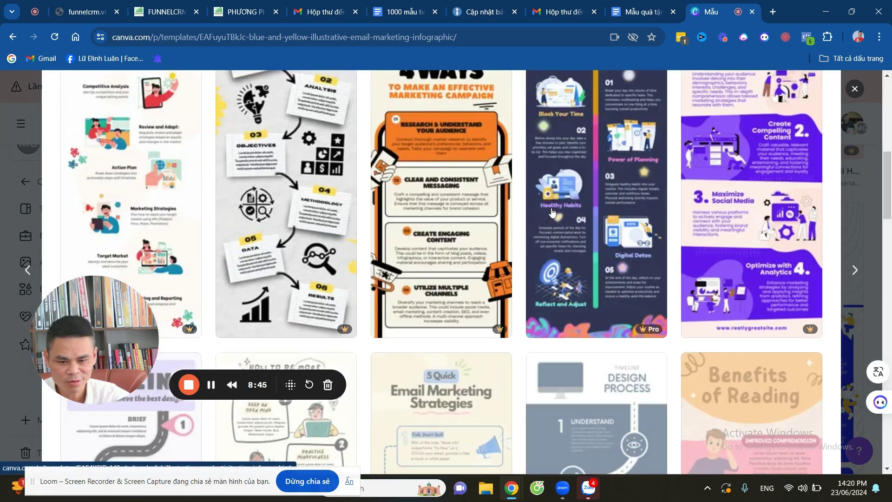
scroll(553, 212, "up", 8)
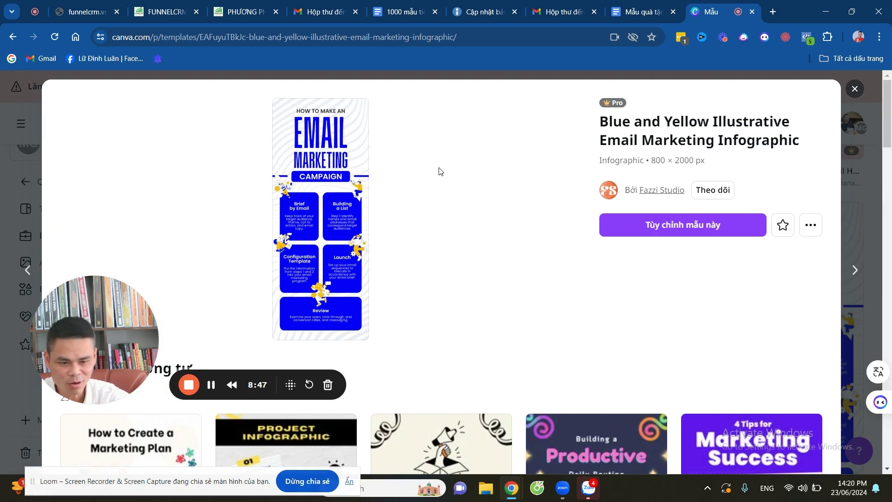
left_click(326, 141)
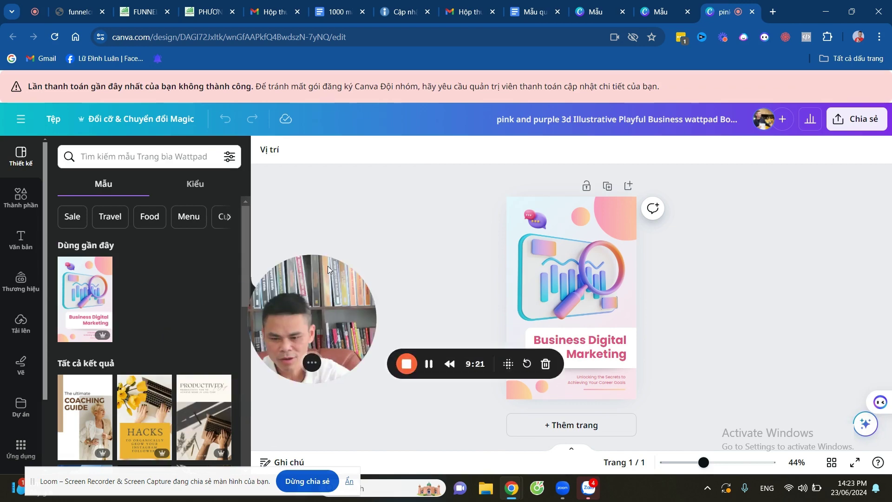
Apply The Magic Words cover template and edit its text to EBOOK / EMAIL MARKETING with Vietnamese subtitles.
left_click_drag(328, 266, 276, 216)
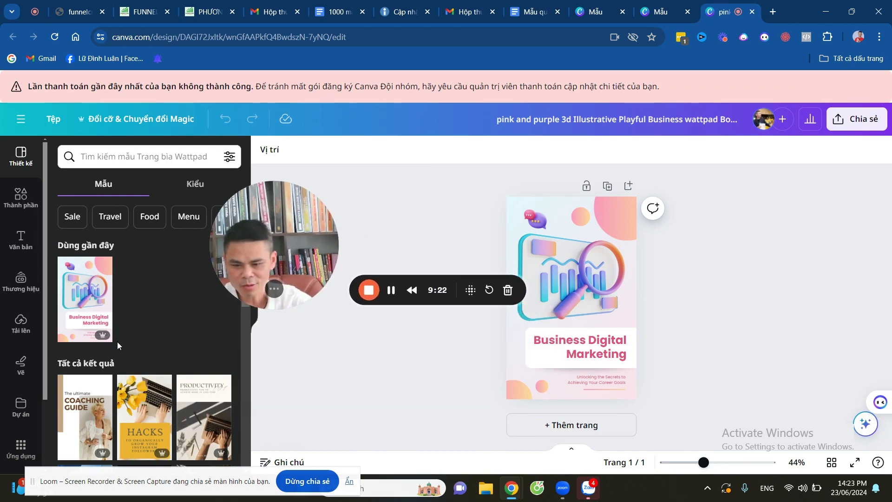
scroll(130, 349, "down", 5)
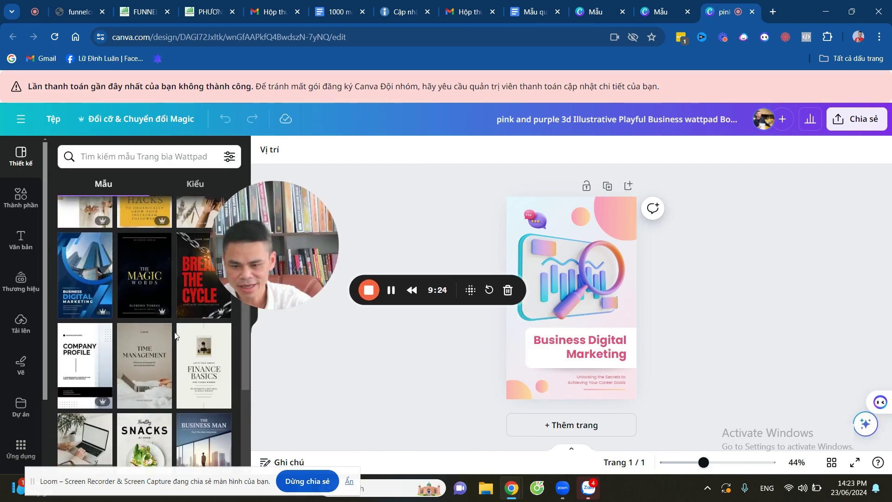
left_click(149, 297)
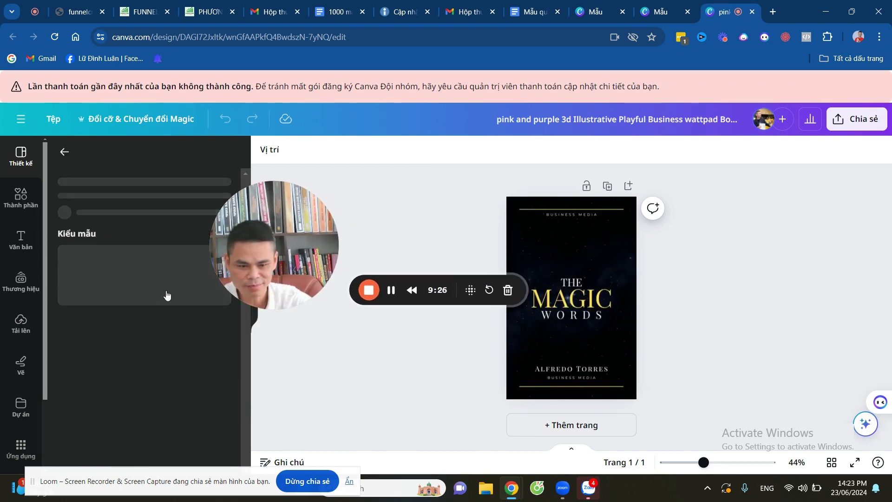
left_click_drag(293, 260, 149, 332)
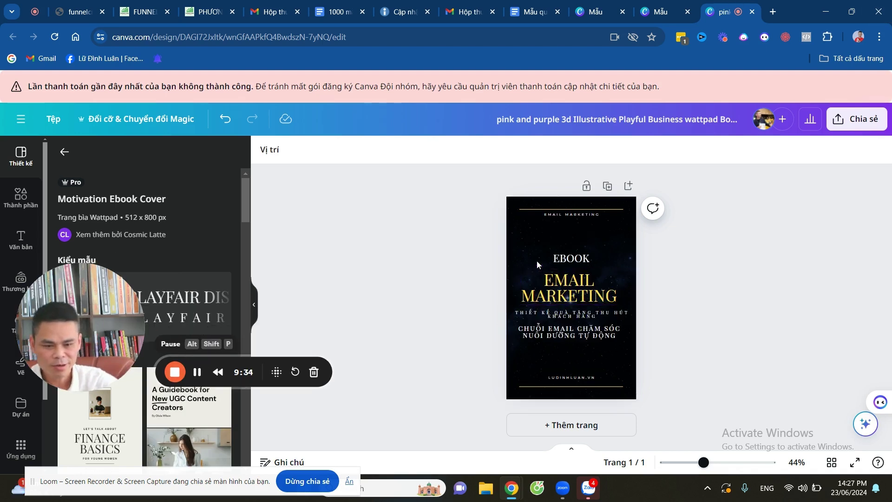
left_click(537, 264)
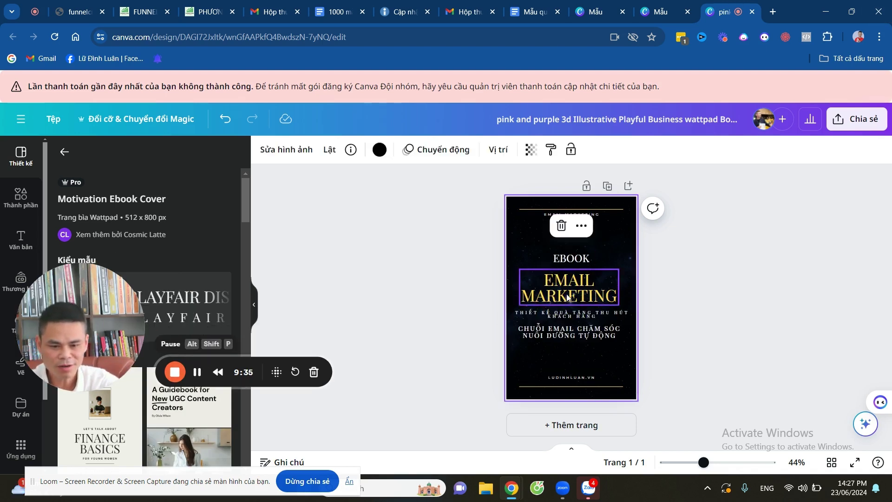
left_click(569, 290)
left_click(569, 317)
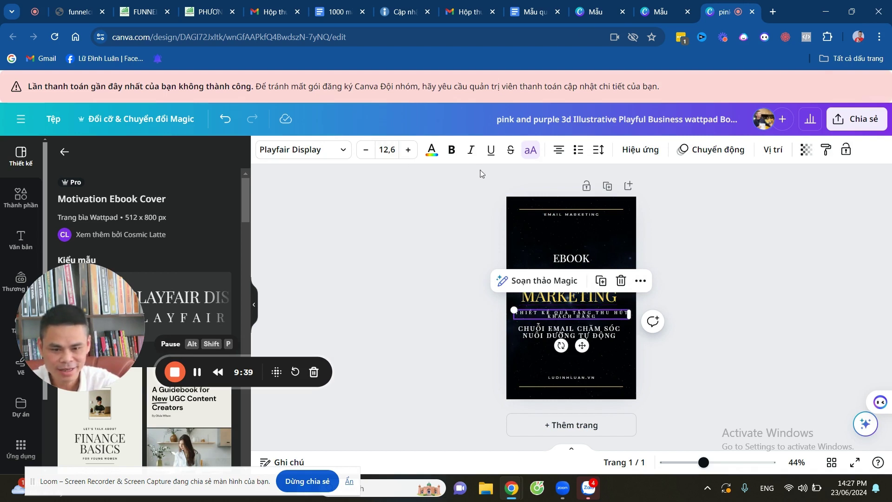
left_click(708, 303)
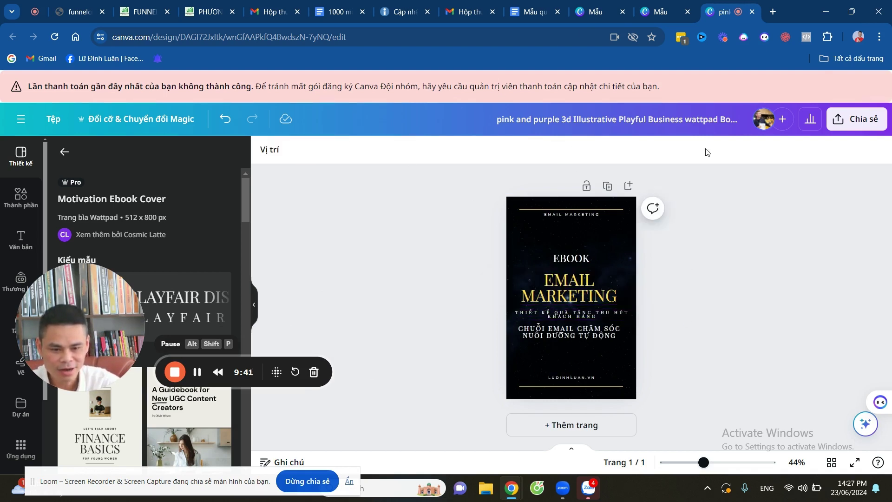
Download the finished cover as a PNG file.
left_click(853, 124)
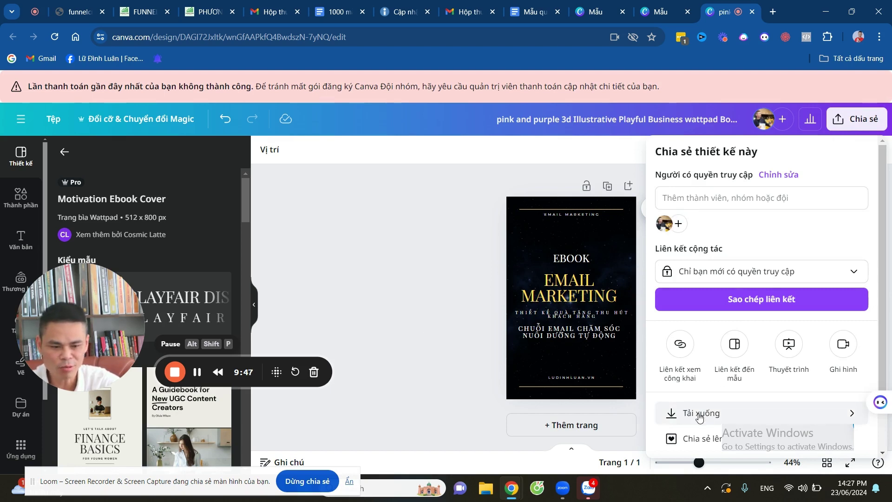
left_click(700, 415)
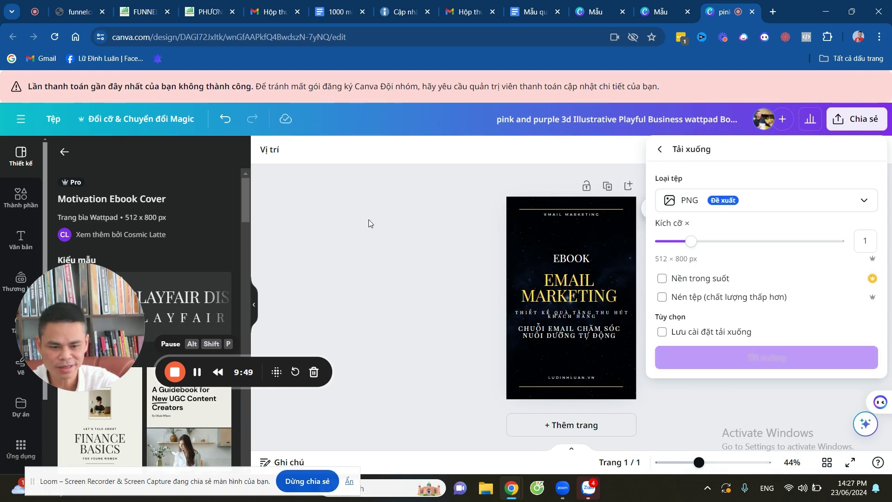
left_click(747, 359)
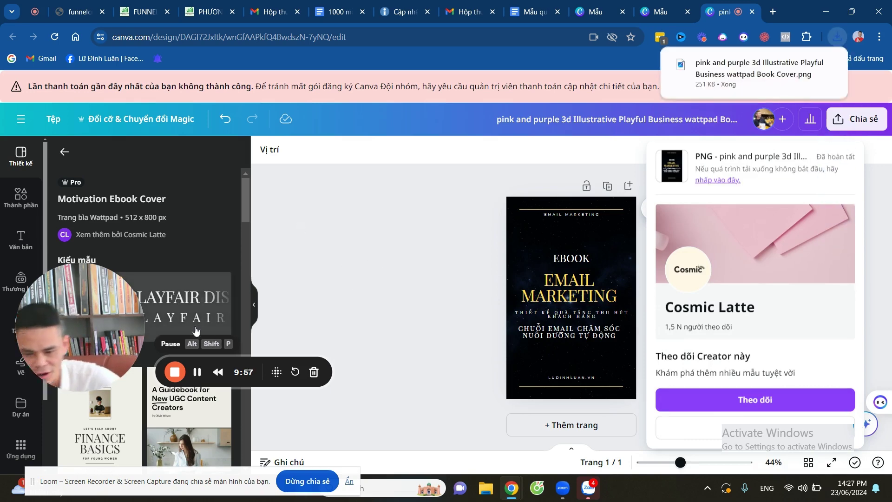
Upload the EBOOK EMAIL MARKETING PNG to the media library and set it as the hero image.
left_click(204, 11)
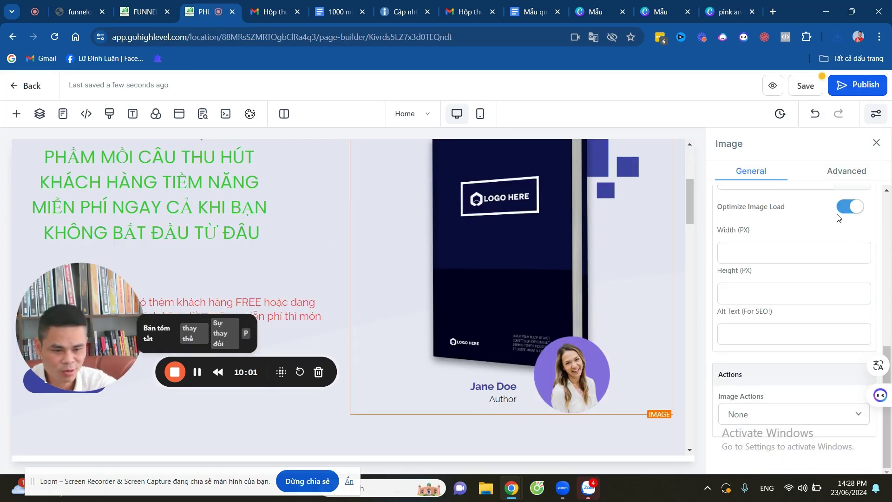
scroll(803, 300, "up", 5)
scroll(809, 302, "down", 6)
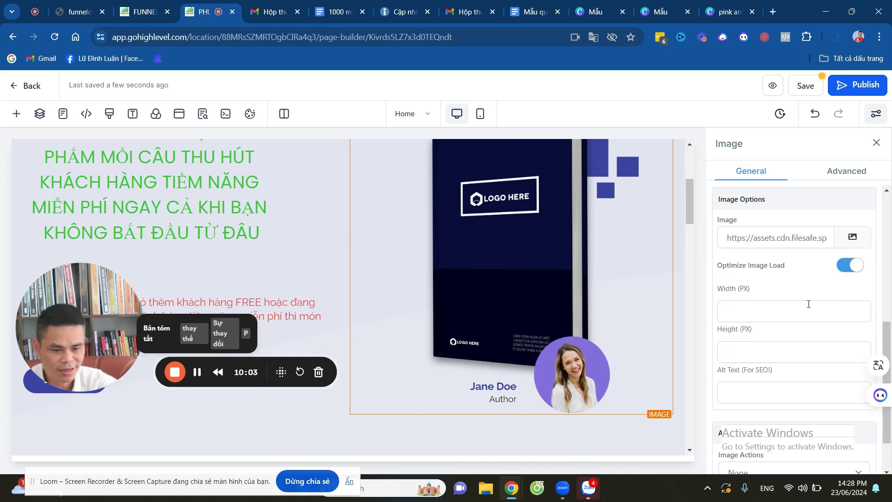
scroll(813, 295, "up", 4)
scroll(847, 409, "down", 2)
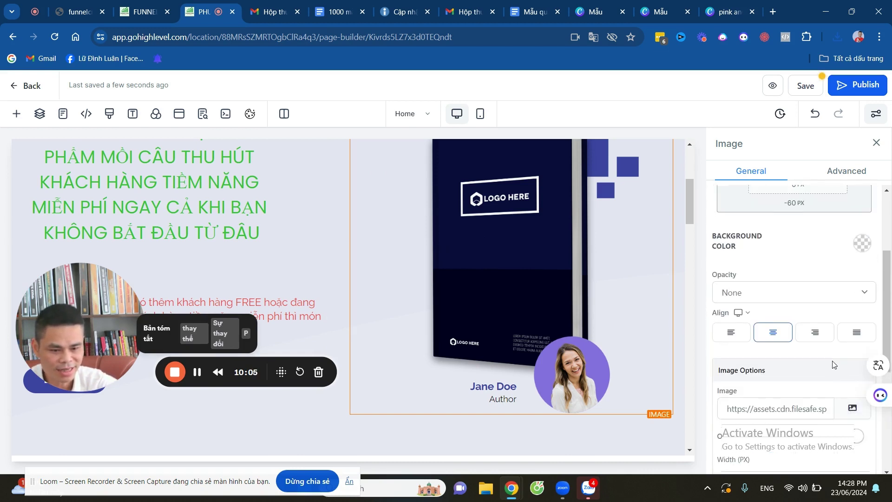
left_click(851, 354)
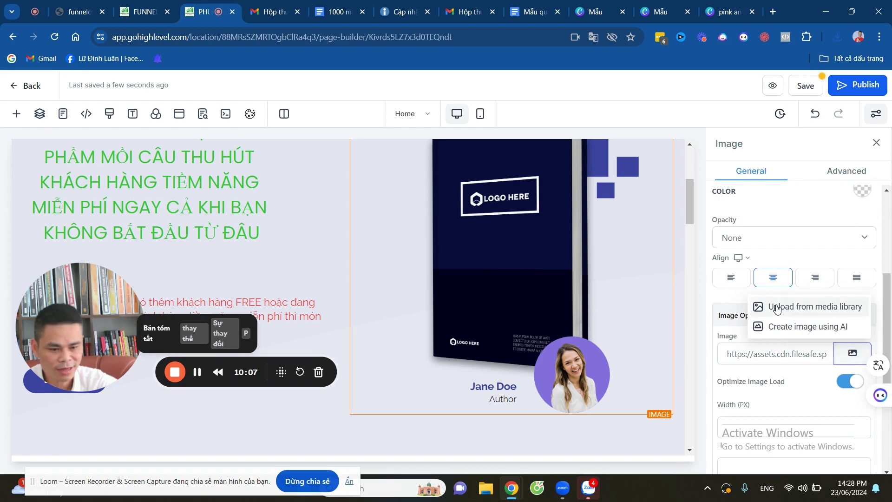
left_click(777, 309)
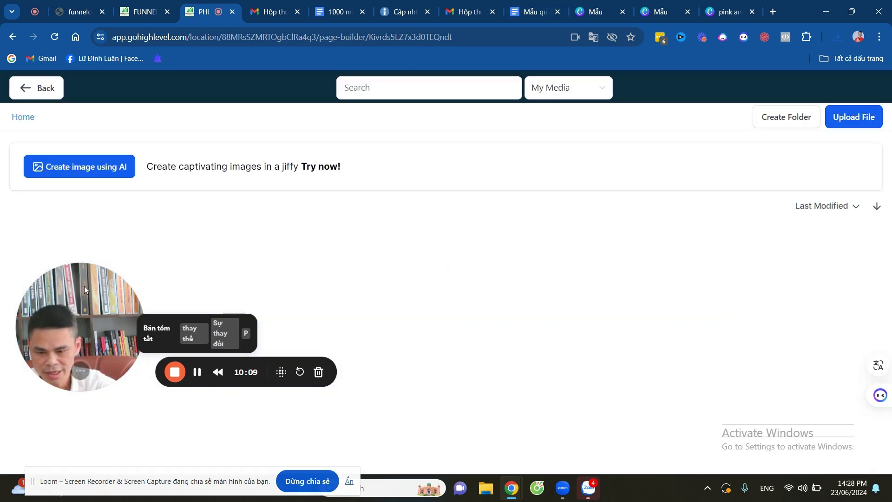
left_click_drag(84, 286, 108, 354)
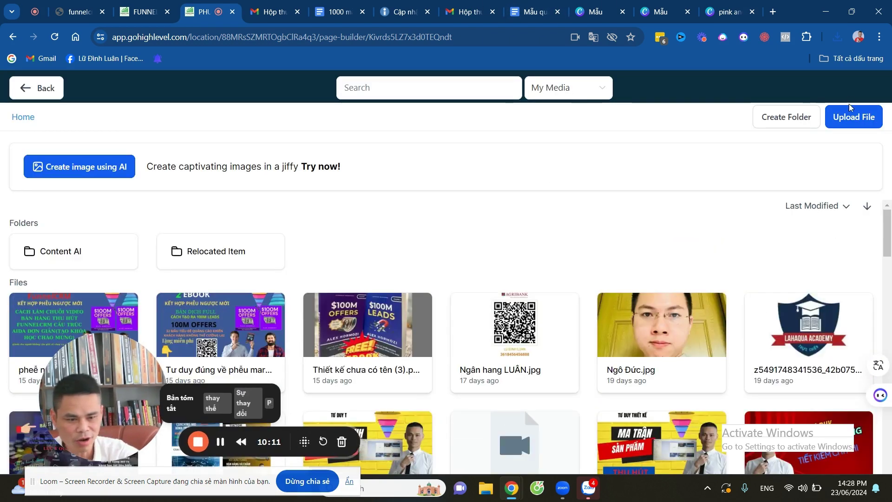
left_click(853, 117)
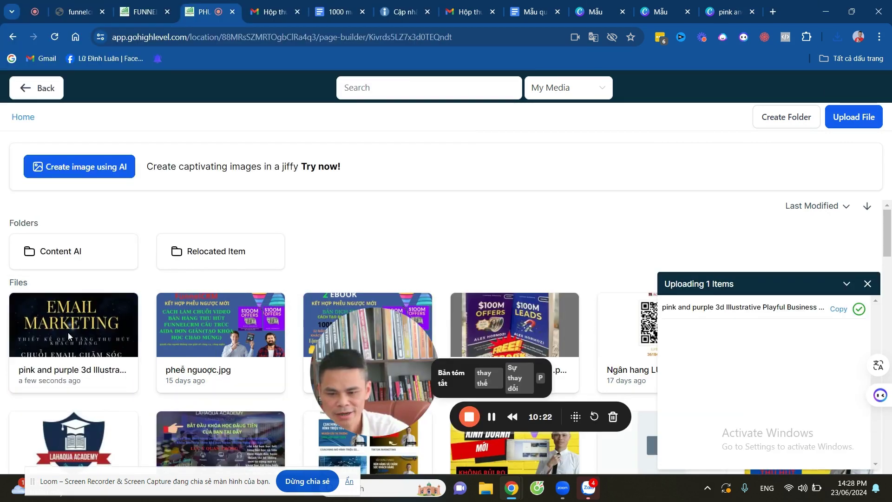
left_click(68, 332)
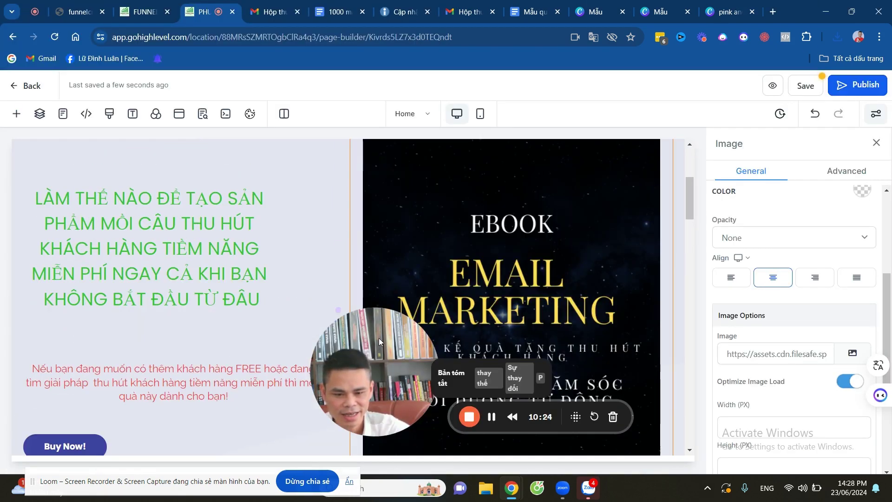
left_click_drag(378, 338, 197, 324)
scroll(517, 298, "down", 4)
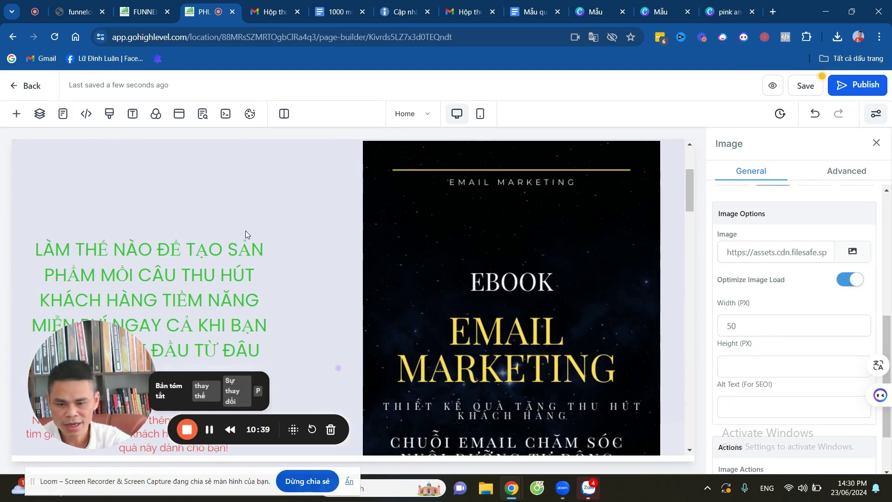
Rename the Buy Now! call-to-action button to TẢI NGAY.
scroll(246, 234, "down", 5)
left_click(172, 274)
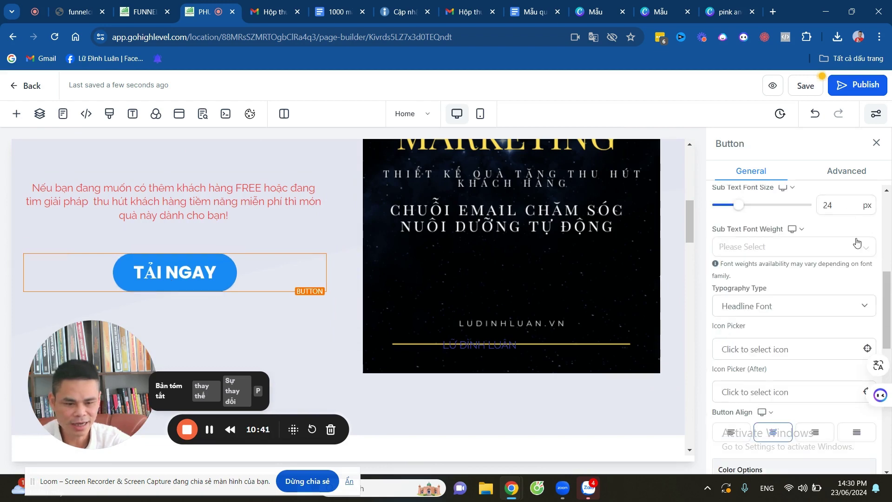
scroll(857, 242, "down", 5)
scroll(789, 274, "up", 10)
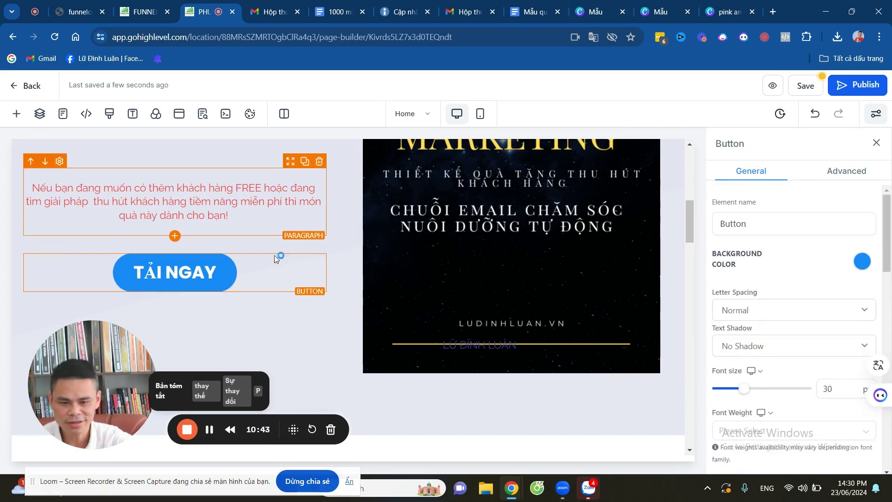
scroll(275, 259, "down", 5)
scroll(807, 309, "down", 5)
scroll(804, 288, "up", 5)
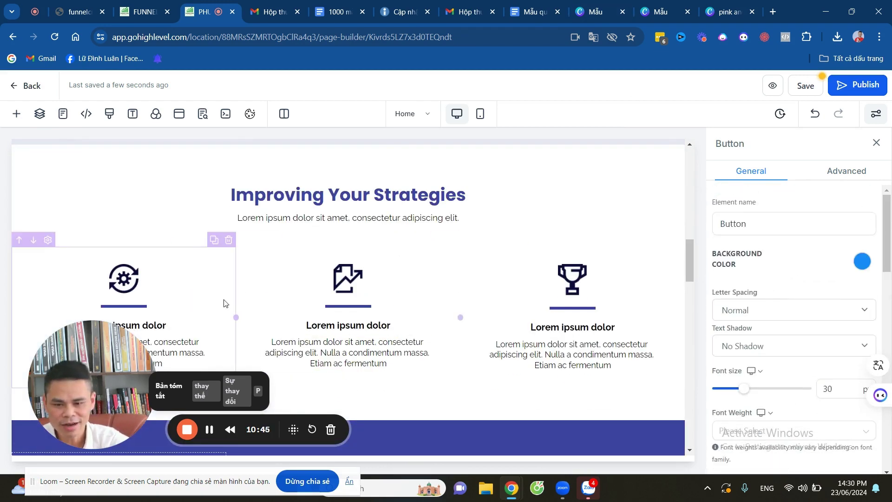
scroll(353, 278, "up", 5)
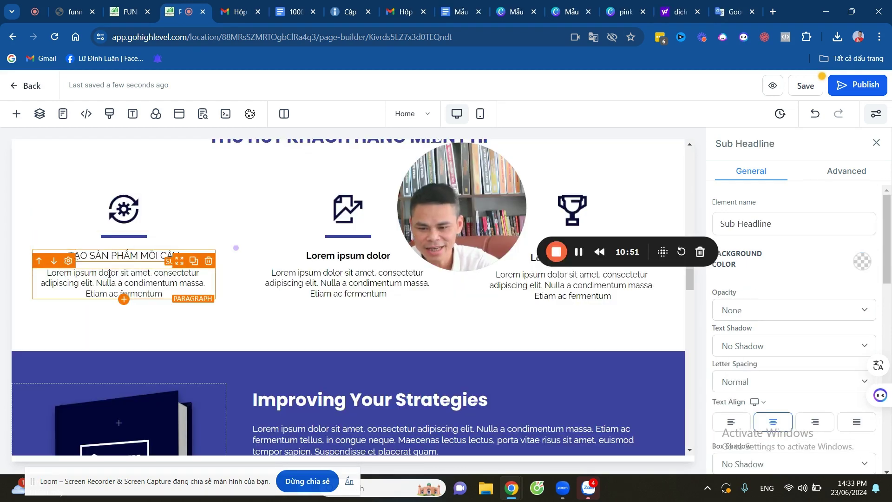
Give the three feature columns Vietnamese headings and descriptions on lead magnets, email nurturing and sales closing.
left_click(124, 283)
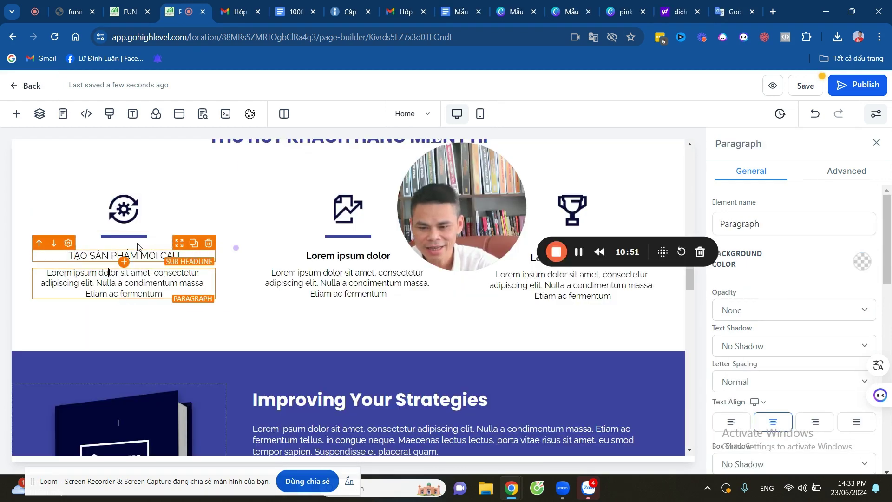
left_click(314, 256)
left_click_drag(452, 202, 476, 163)
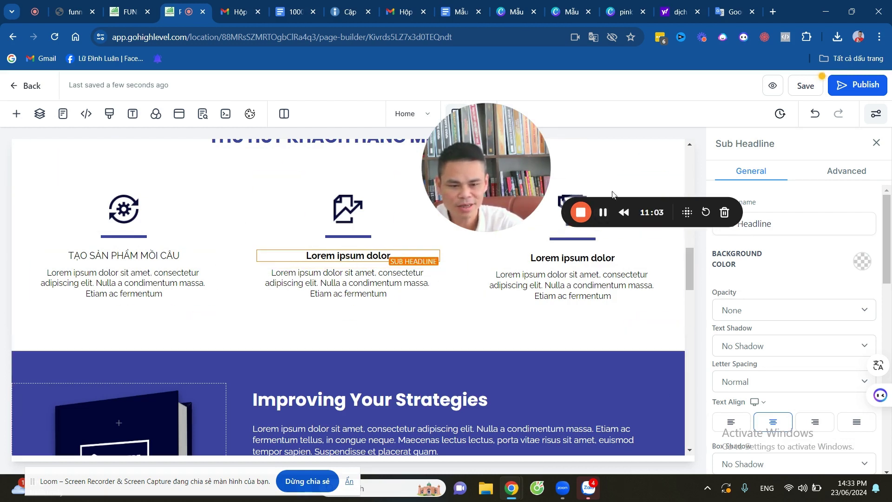
left_click(603, 213)
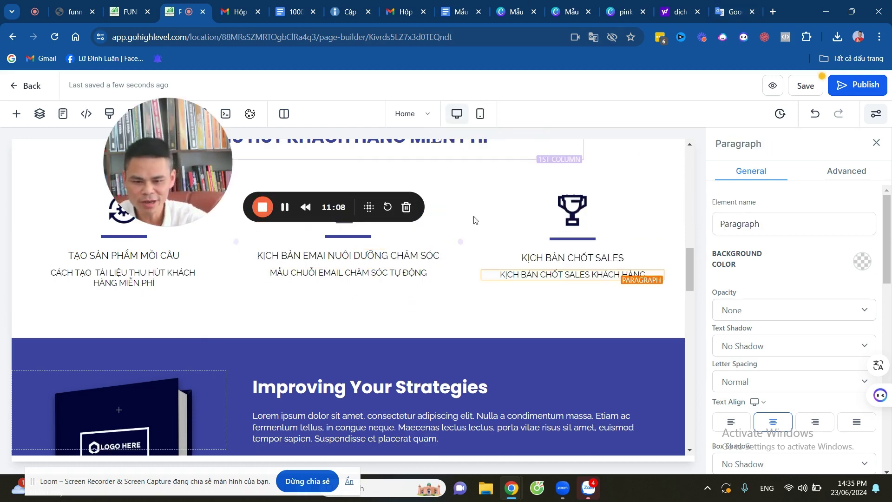
scroll(464, 328, "down", 3)
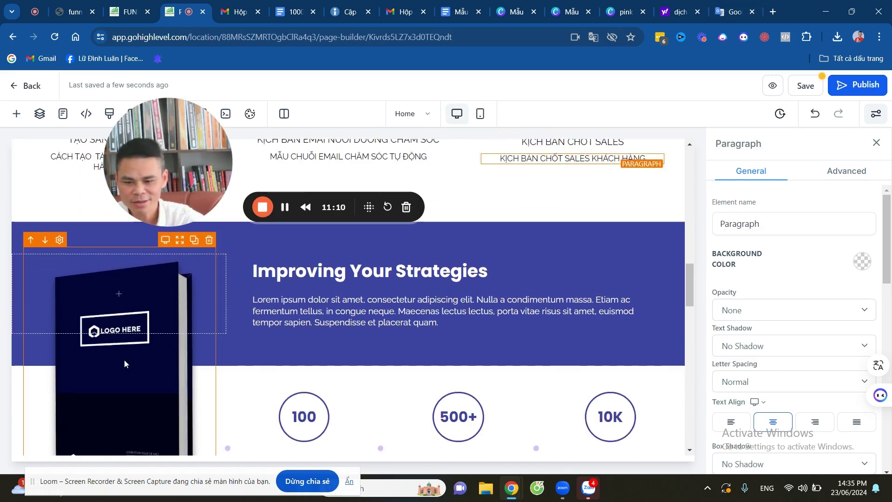
Set the Improving Your Strategies section image to the Email Marketing ebook cover from the media library.
left_click(124, 359)
scroll(828, 291, "down", 4)
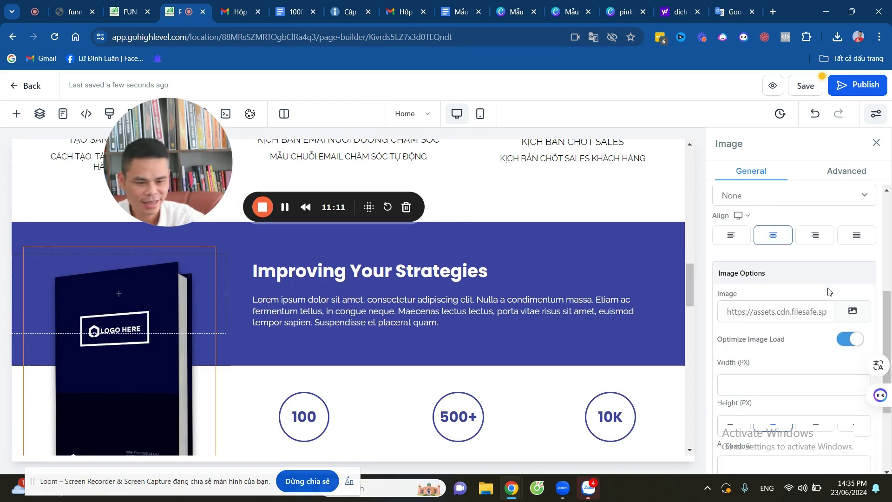
left_click(853, 313)
left_click(788, 272)
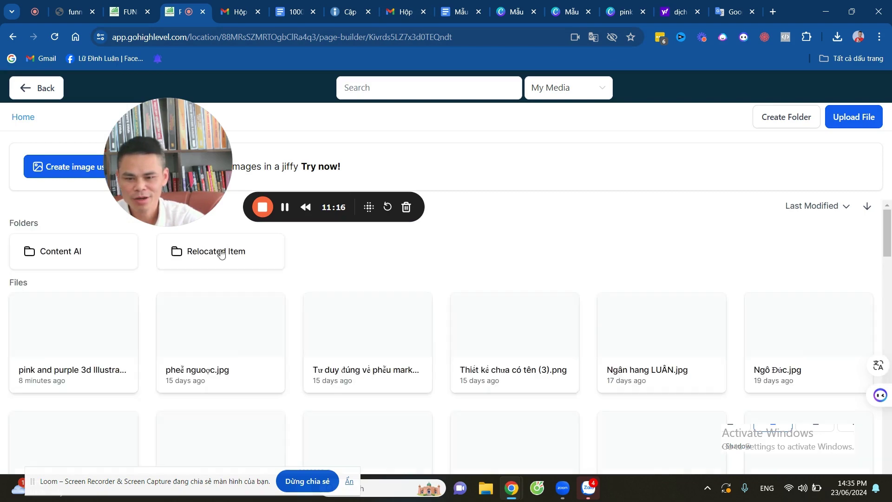
left_click(84, 337)
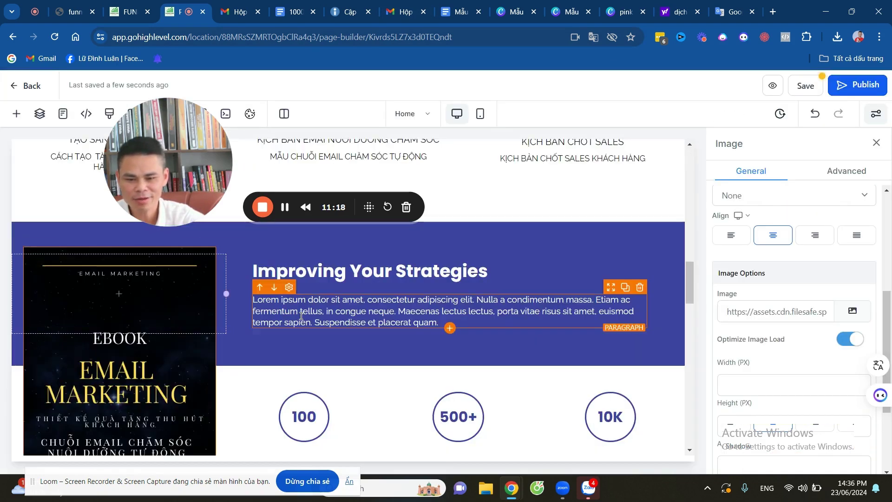
scroll(405, 290, "down", 4)
scroll(405, 290, "up", 3)
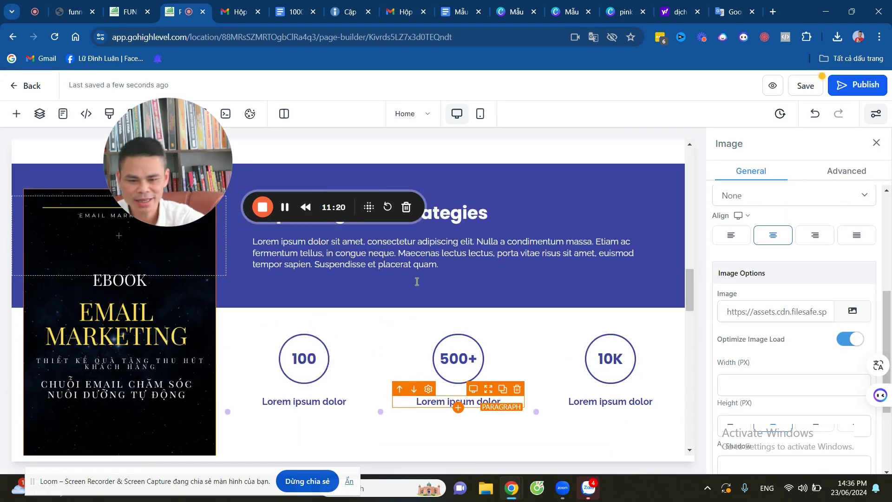
left_click_drag(175, 157, 203, 176)
scroll(425, 395, "down", 5)
scroll(451, 372, "up", 6)
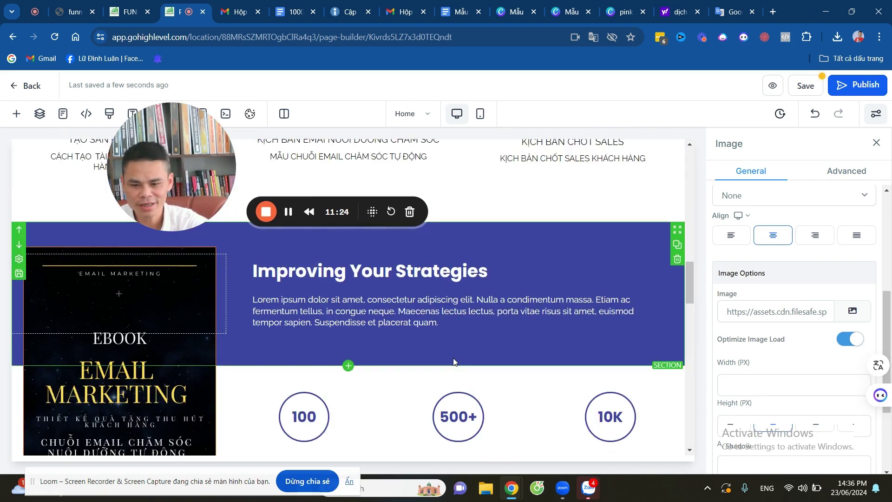
left_click_drag(163, 155, 82, 158)
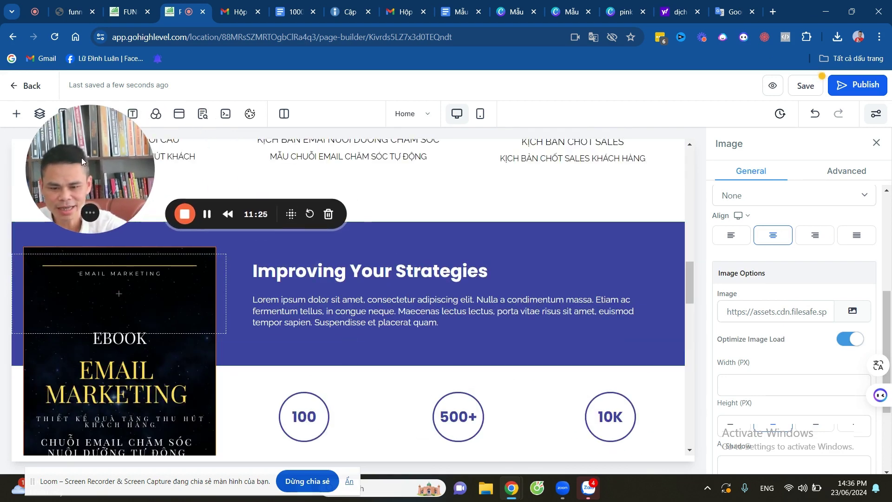
Center the expert tagline paragraph and enlarge it to 25 px.
left_click(208, 215)
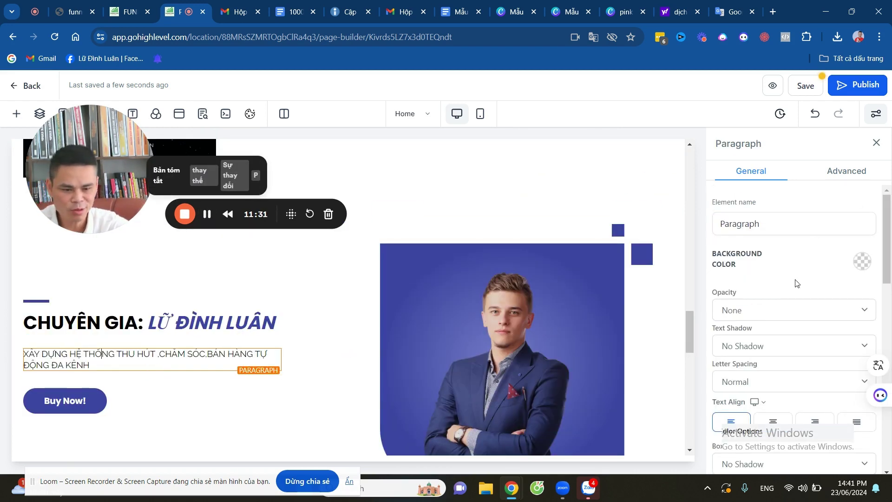
scroll(795, 281, "down", 3)
scroll(795, 280, "up", 2)
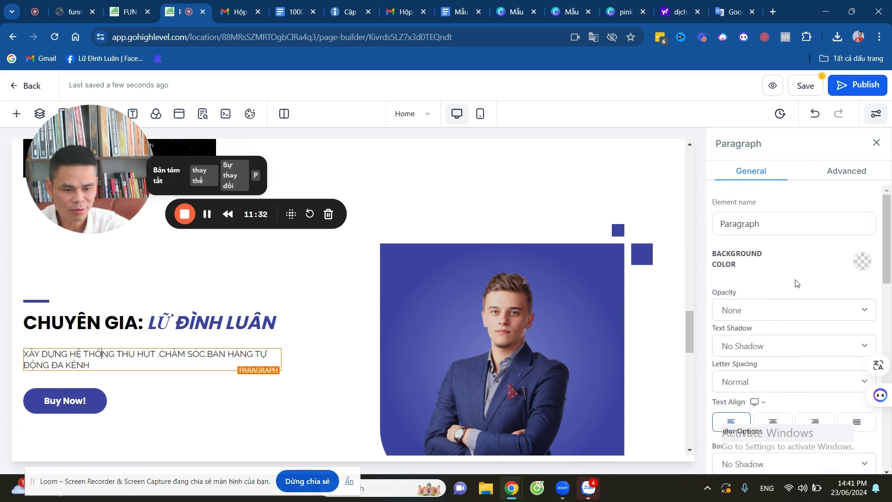
scroll(771, 309, "down", 5)
left_click(773, 191)
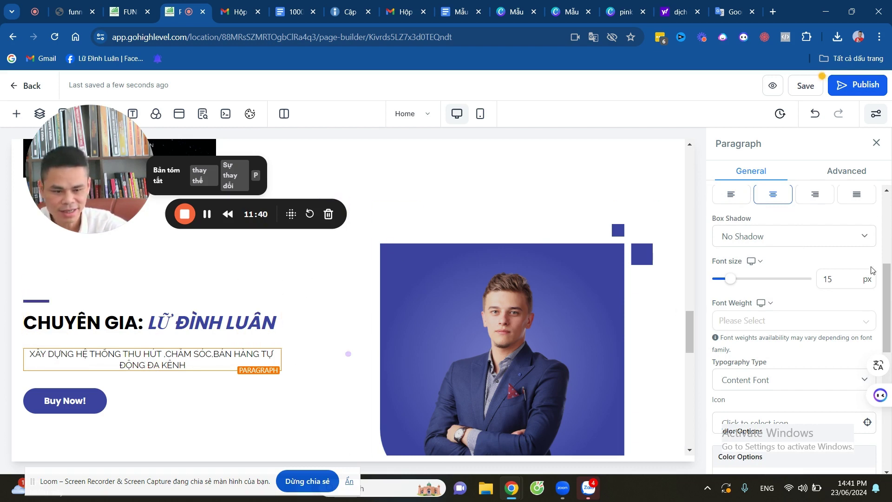
left_click_drag(728, 280, 741, 284)
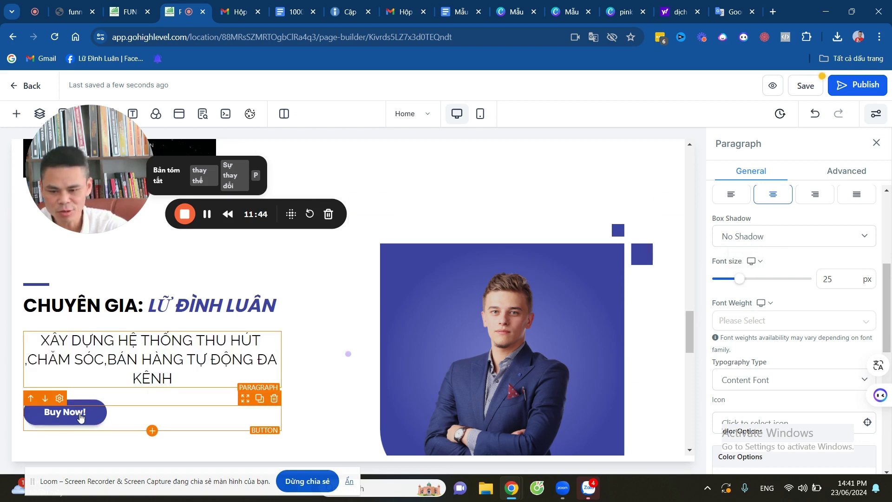
Delete the expert section's Buy Now button.
left_click(80, 417)
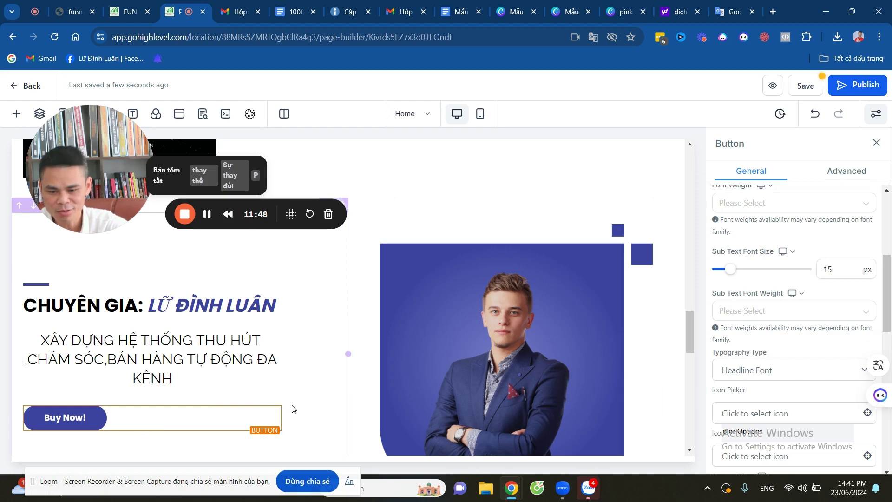
left_click(278, 403)
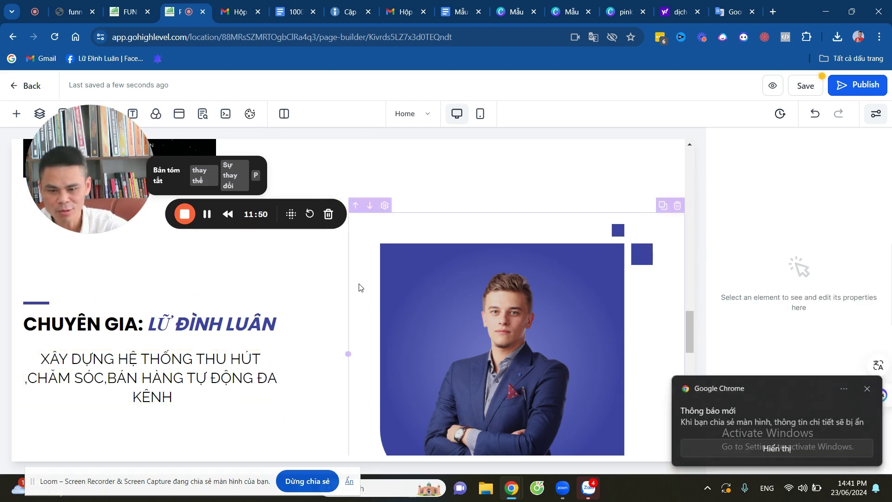
scroll(369, 269, "up", 6)
scroll(370, 266, "up", 10)
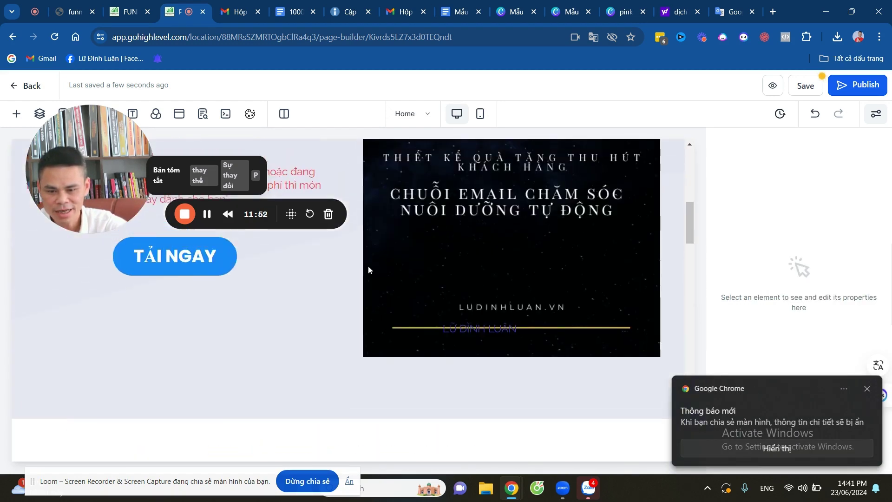
scroll(201, 360, "down", 3)
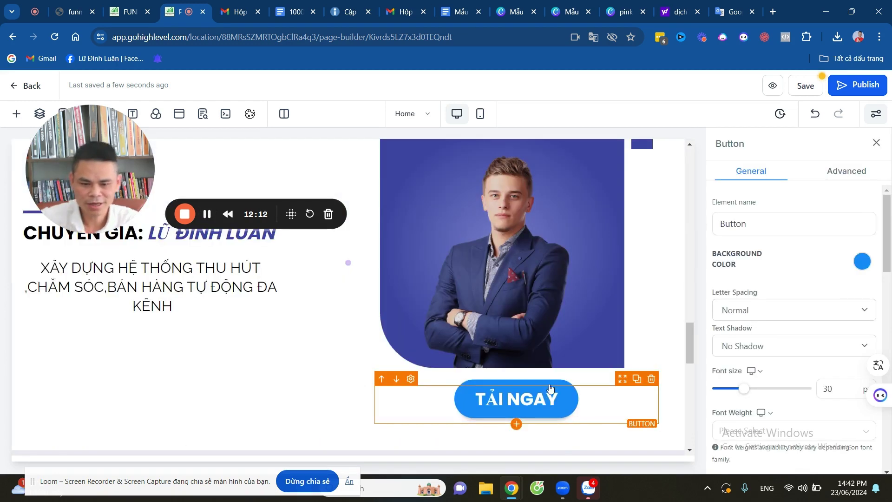
scroll(528, 332, "up", 5)
scroll(495, 315, "down", 5)
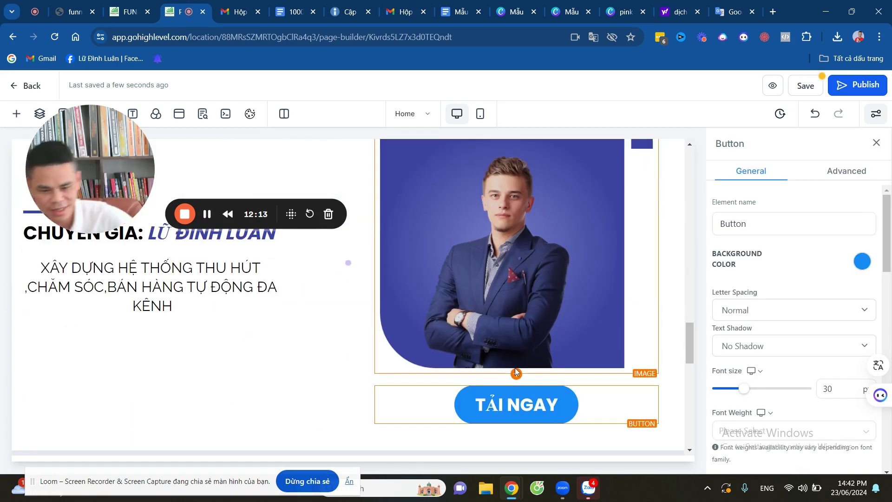
scroll(541, 325, "down", 3)
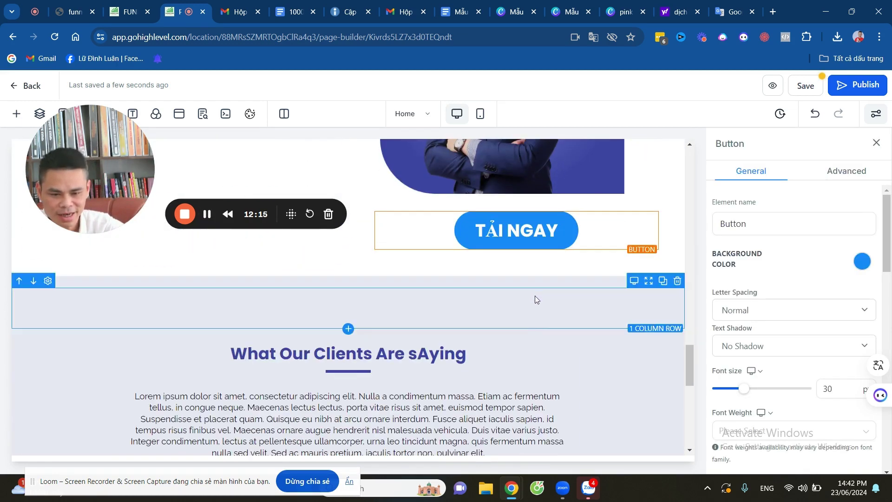
scroll(520, 288, "up", 5)
Swap the expert portrait for the automated customer-care and sales funnel thumbnail from the media library.
left_click(509, 291)
scroll(803, 315, "down", 5)
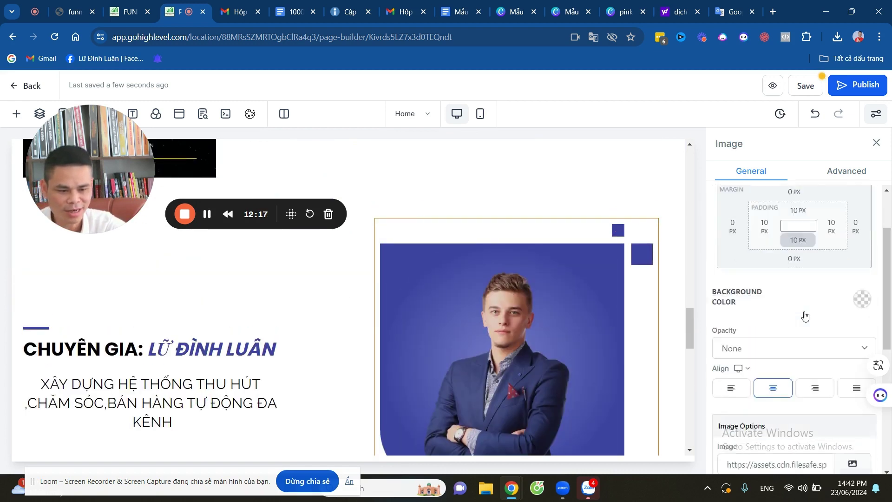
scroll(848, 314, "down", 3)
scroll(850, 299, "up", 1)
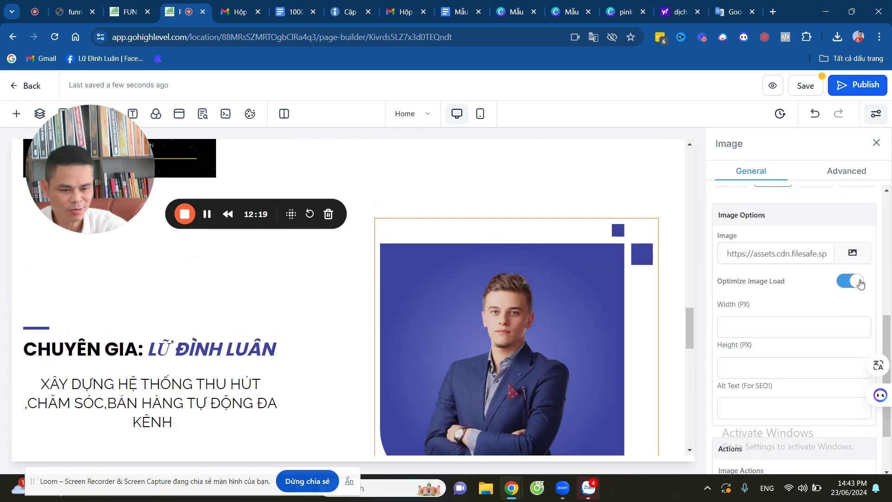
left_click(852, 254)
scroll(671, 347, "down", 4)
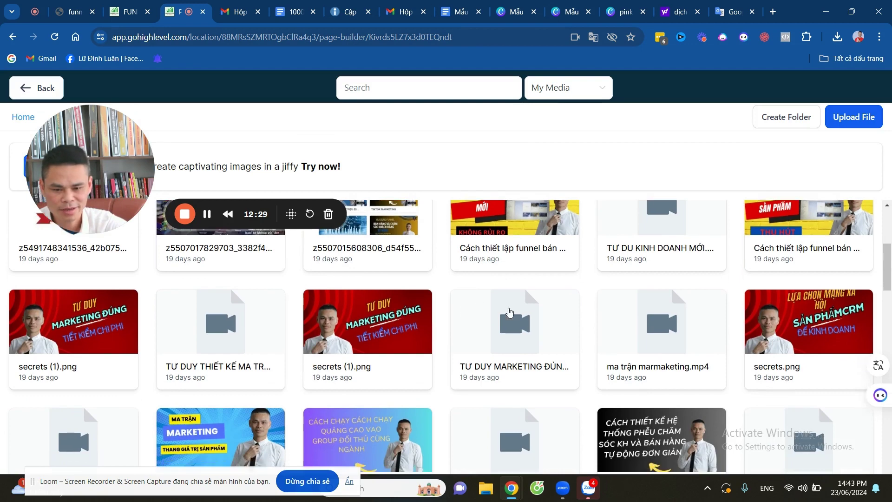
scroll(505, 313, "down", 3)
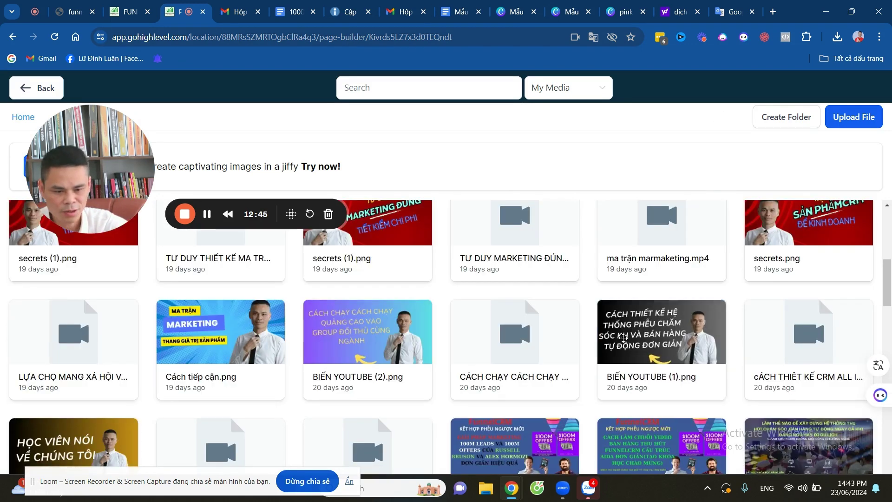
key("Escape")
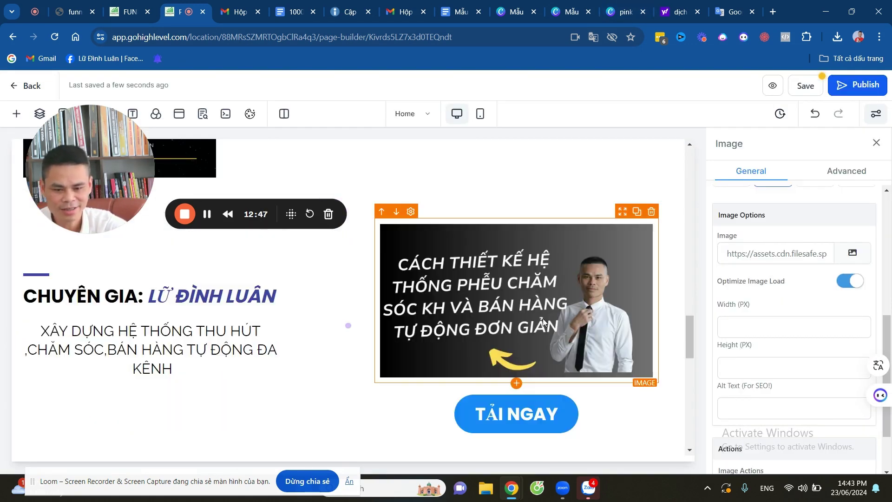
scroll(428, 303, "down", 4)
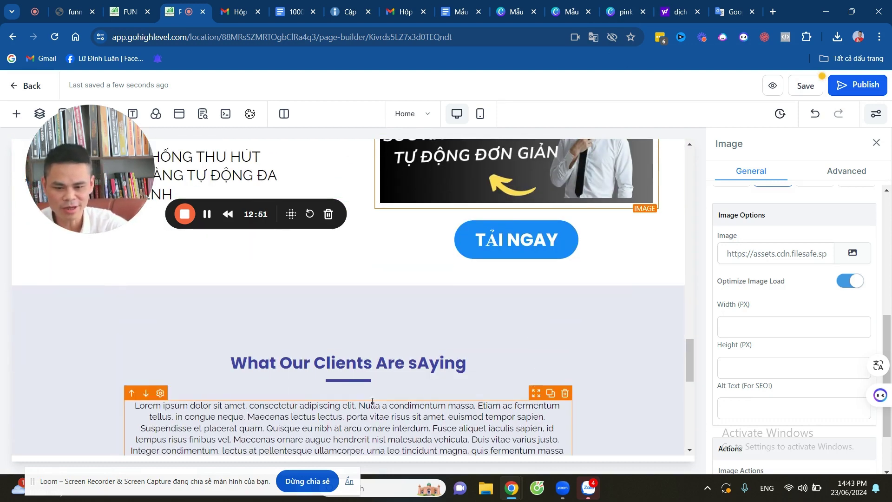
scroll(483, 348, "down", 10)
scroll(484, 344, "up", 14)
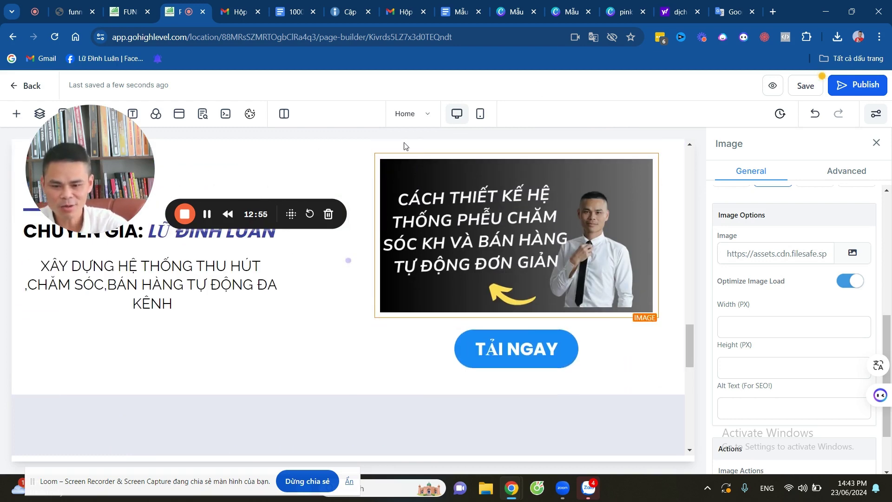
scroll(505, 394, "down", 4)
scroll(546, 371, "up", 4)
scroll(496, 360, "down", 3)
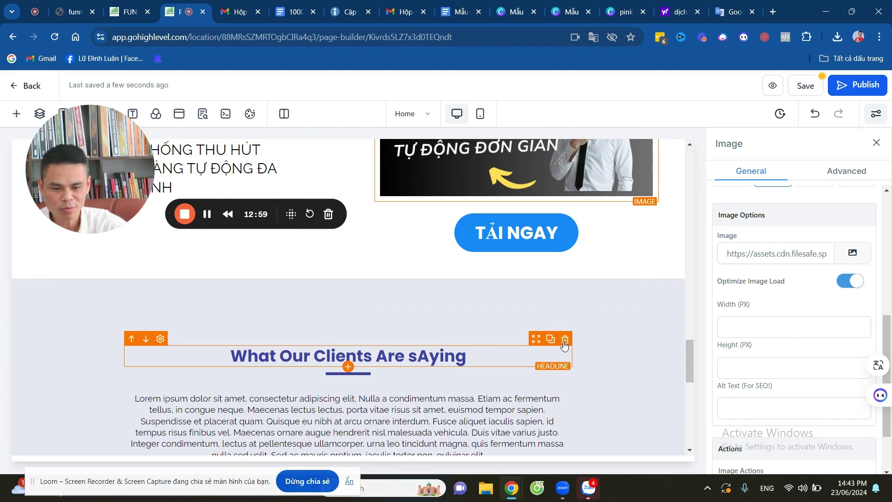
Delete the testimonial headline and paragraph, its empty row and section, and the Our Partners logos.
left_click(564, 340)
left_click(575, 338)
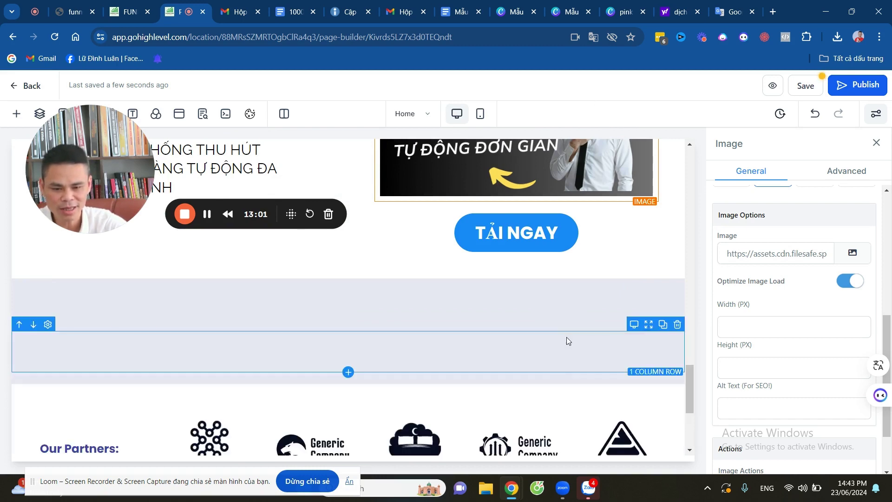
left_click(648, 324)
scroll(578, 308, "down", 2)
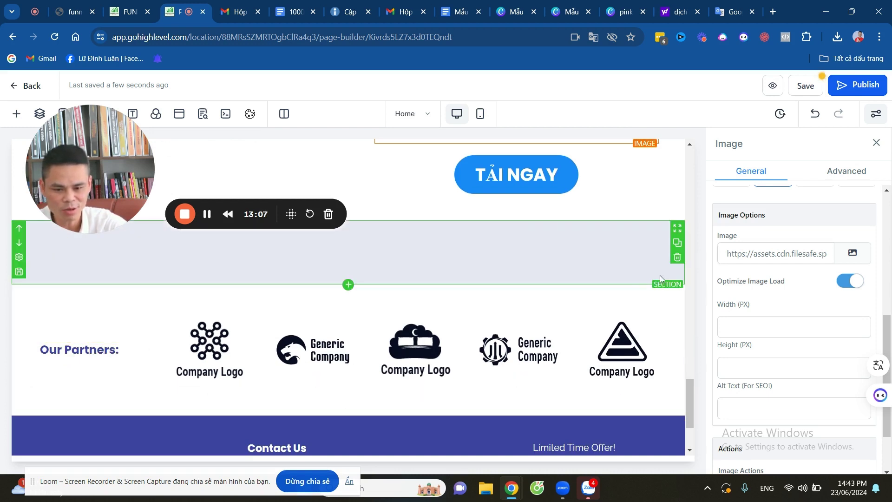
left_click(677, 235)
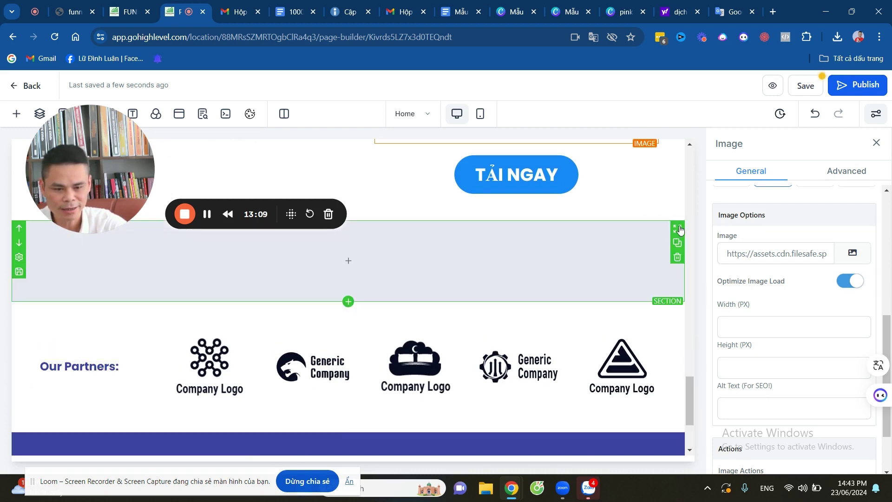
left_click(677, 258)
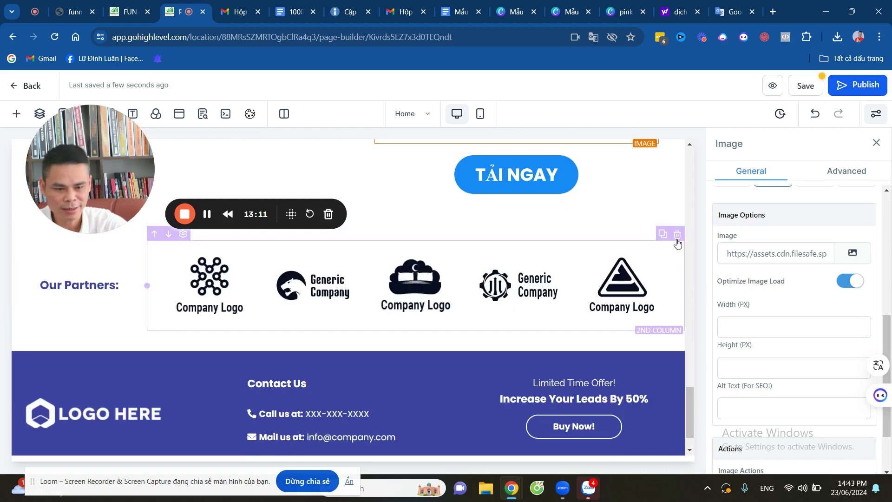
left_click(677, 236)
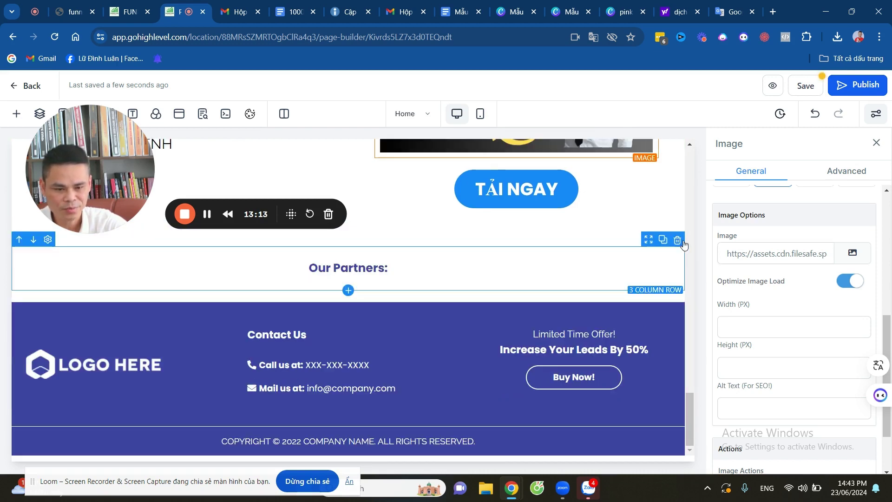
left_click(677, 239)
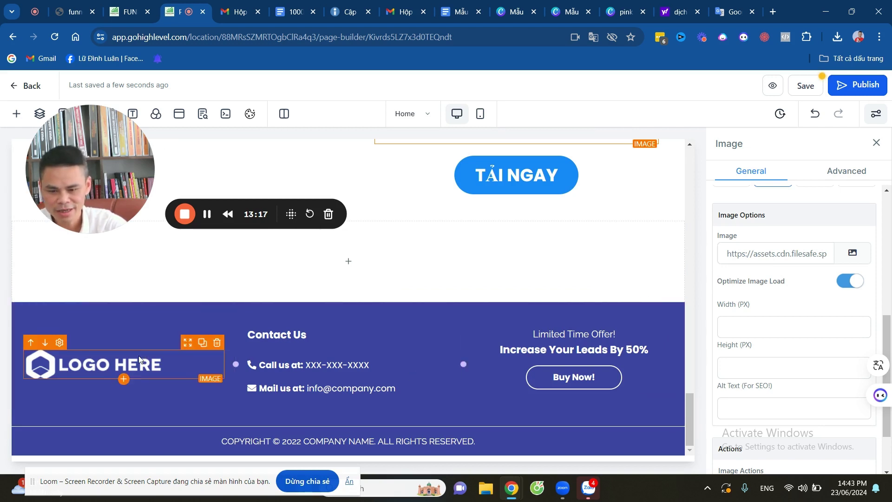
Remove the footer's LOGO HERE image, the Call us at line and the logo/Mail us at row.
left_click(85, 372)
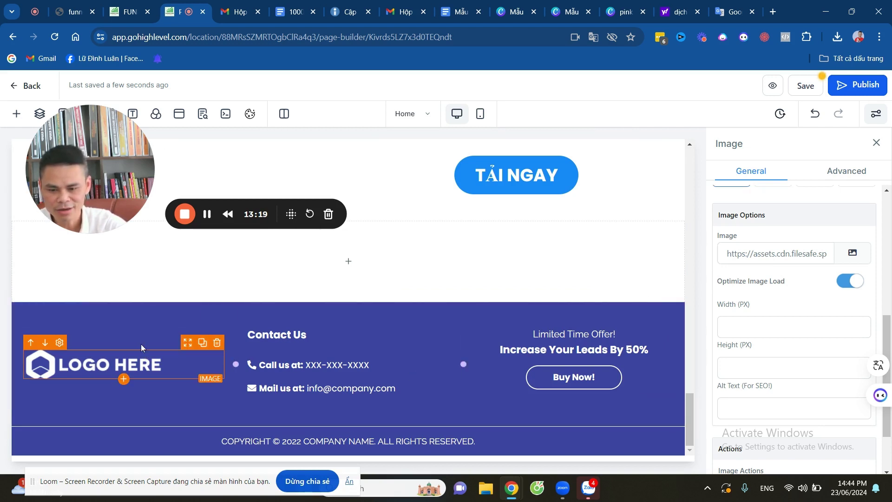
left_click(853, 253)
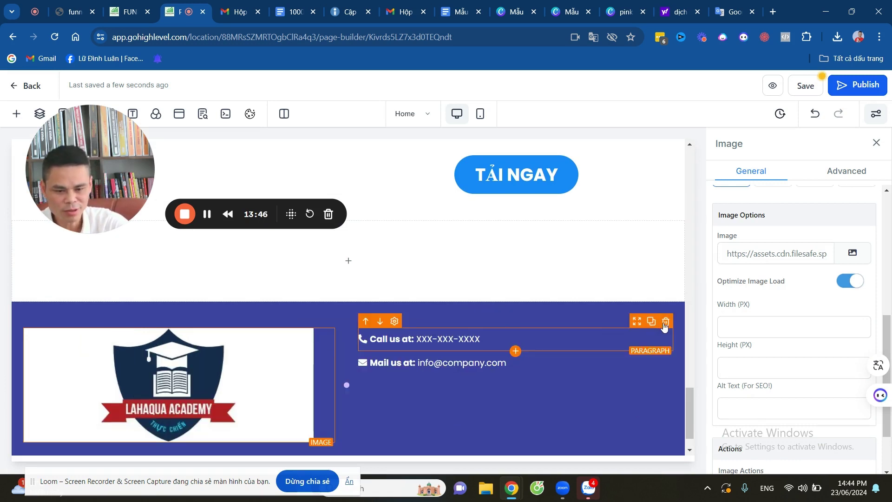
left_click(665, 322)
left_click(676, 307)
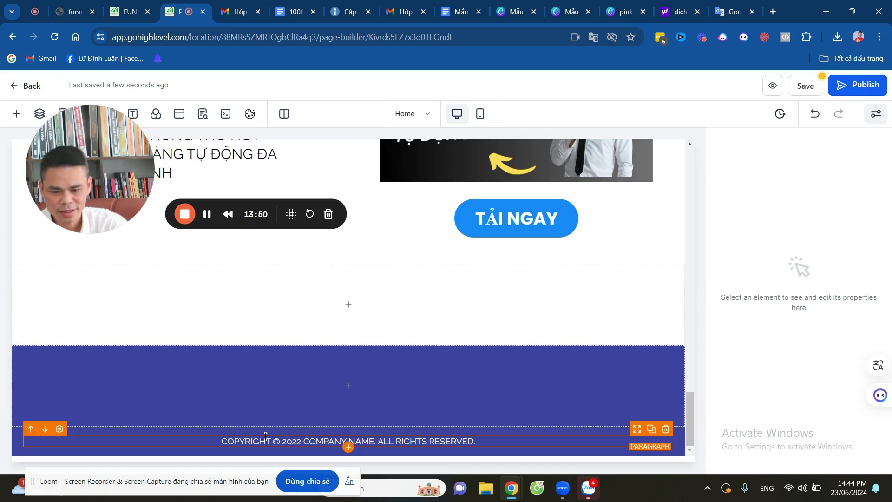
Insert an empty 1 Column row into the blank section above the footer.
left_click(304, 442)
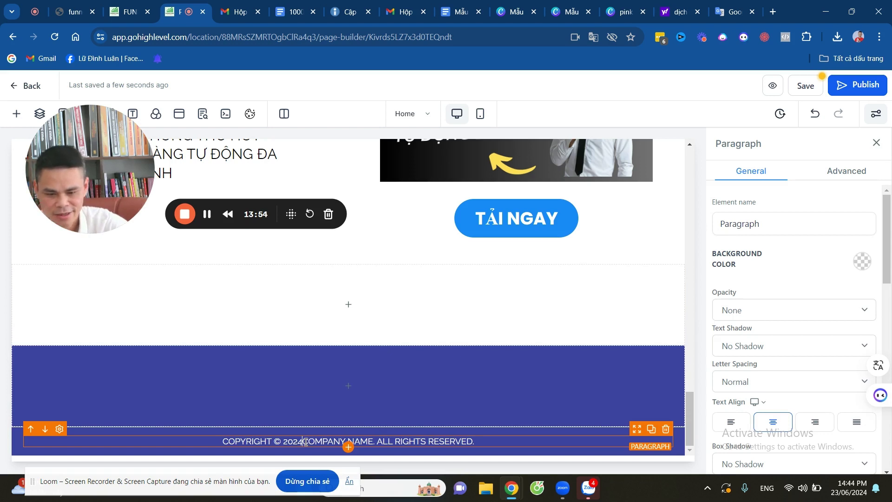
left_click(338, 389)
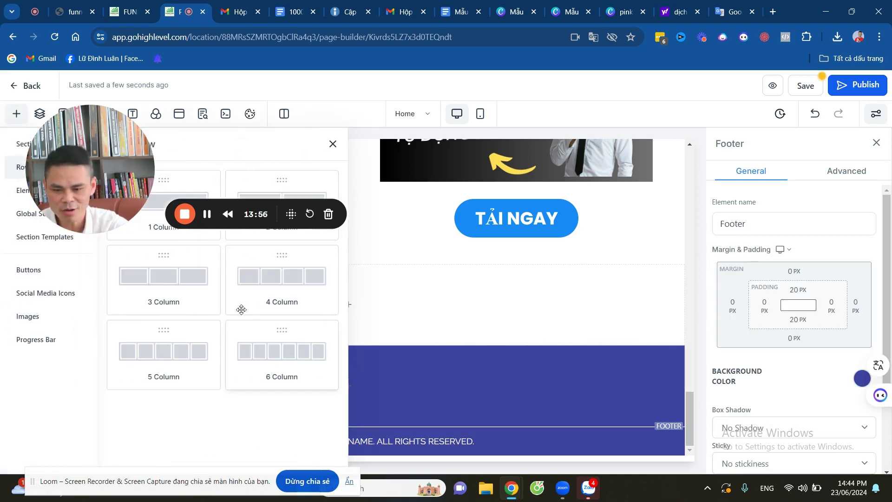
left_click_drag(117, 190, 402, 189)
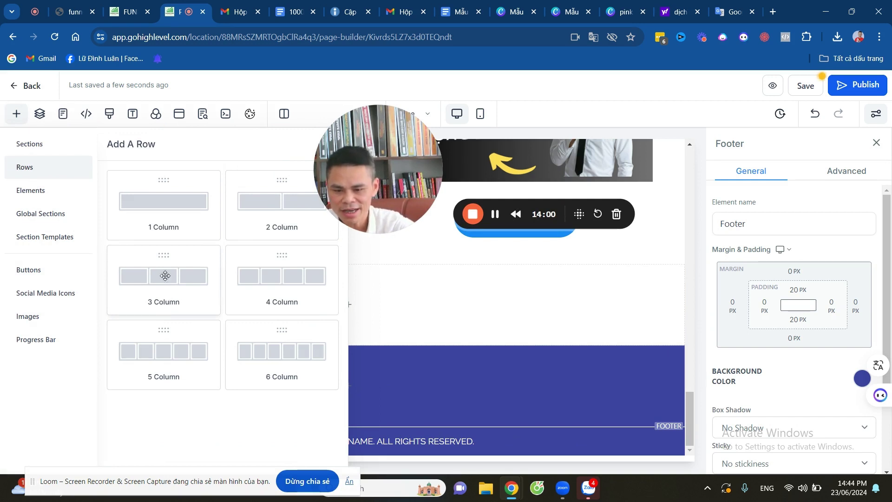
left_click_drag(165, 205, 371, 348)
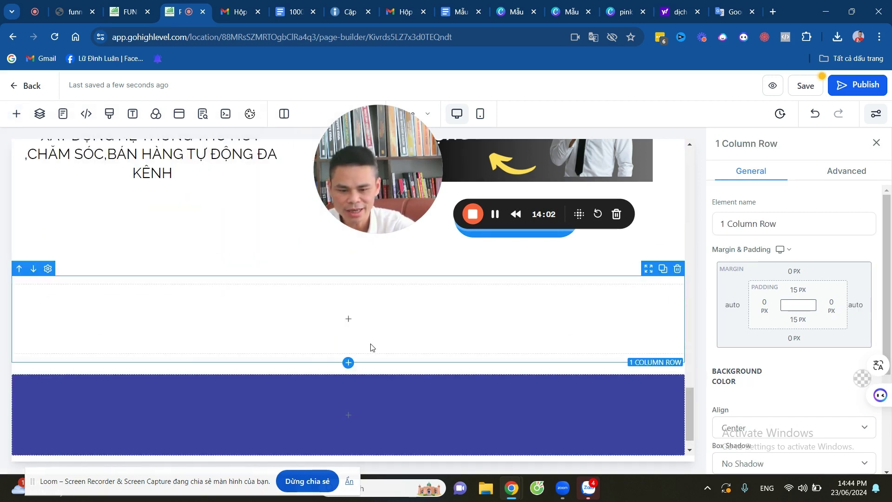
scroll(448, 339, "down", 1)
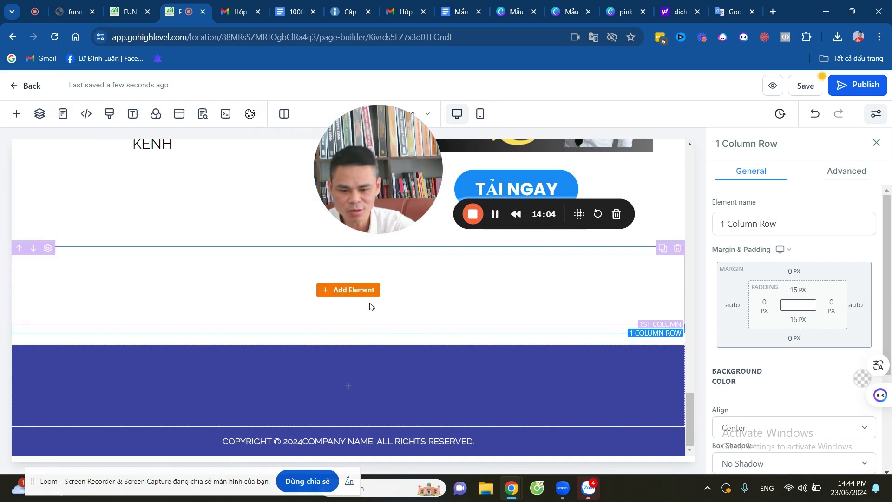
left_click(339, 291)
scroll(204, 297, "down", 5)
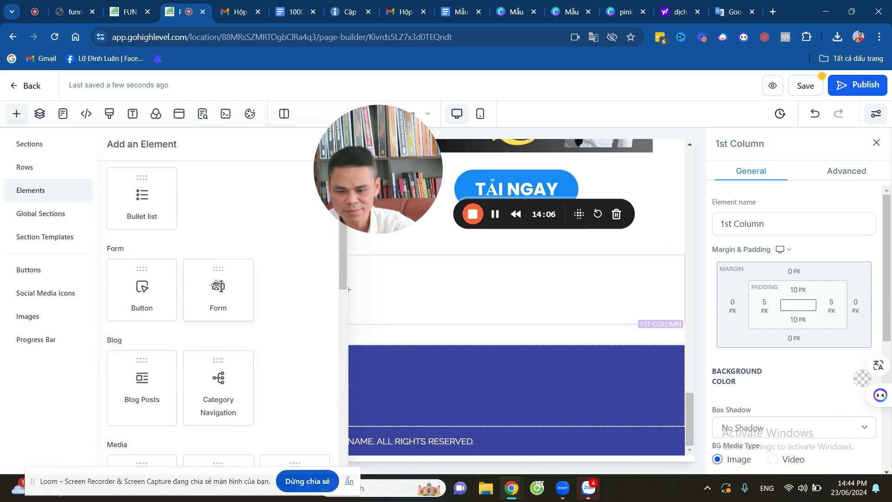
scroll(207, 331, "down", 3)
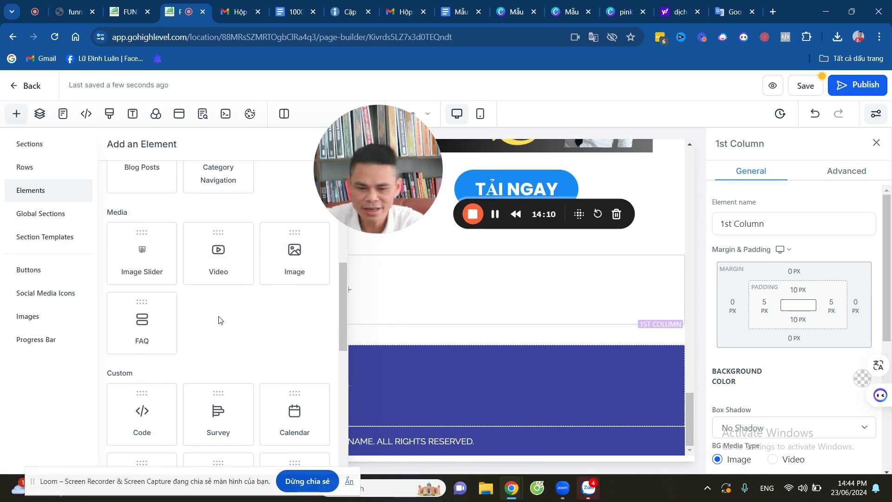
scroll(206, 336, "down", 2)
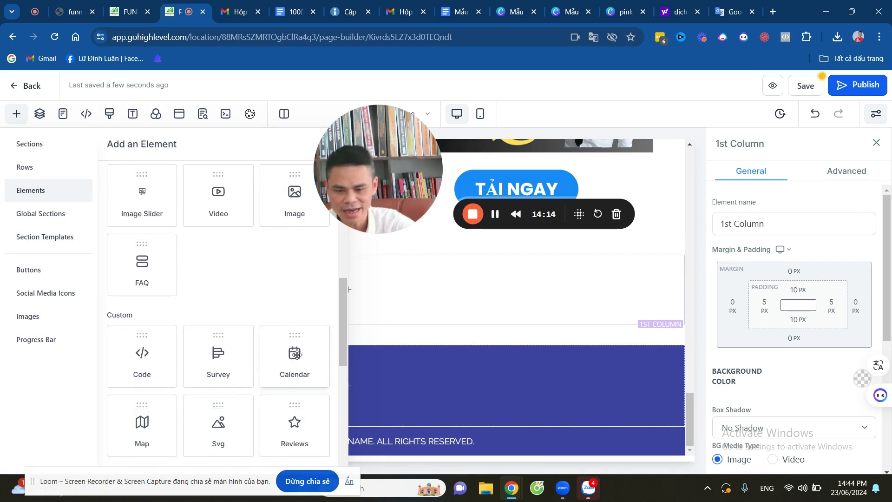
left_click_drag(296, 354, 416, 367)
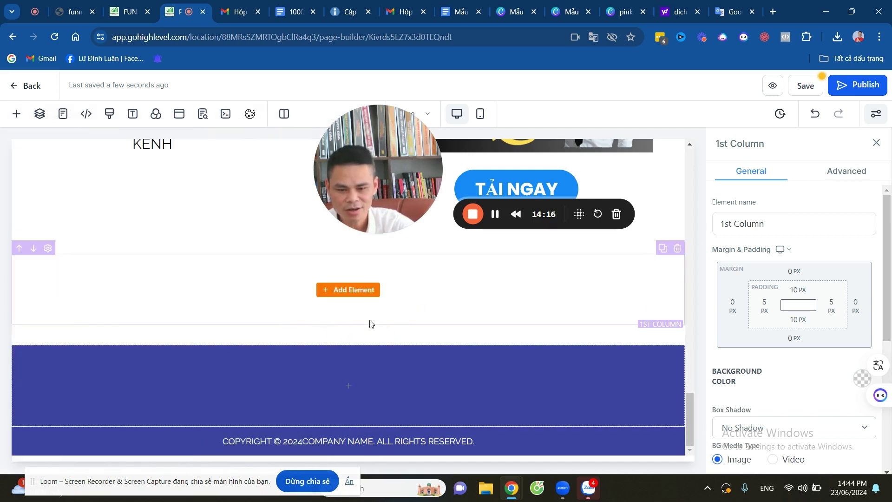
left_click(344, 290)
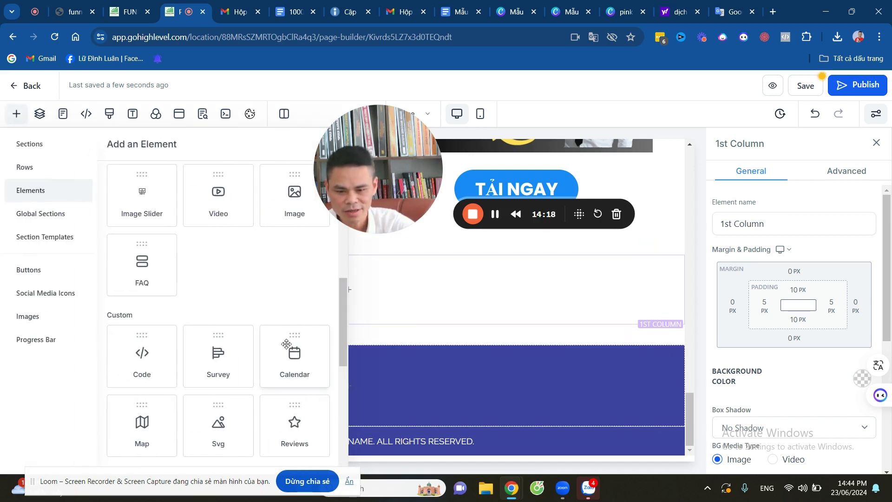
Place a Calendar element in the new row using the Tư vấn xây dựng hệ thống Marketing calendar.
left_click_drag(299, 361, 369, 312)
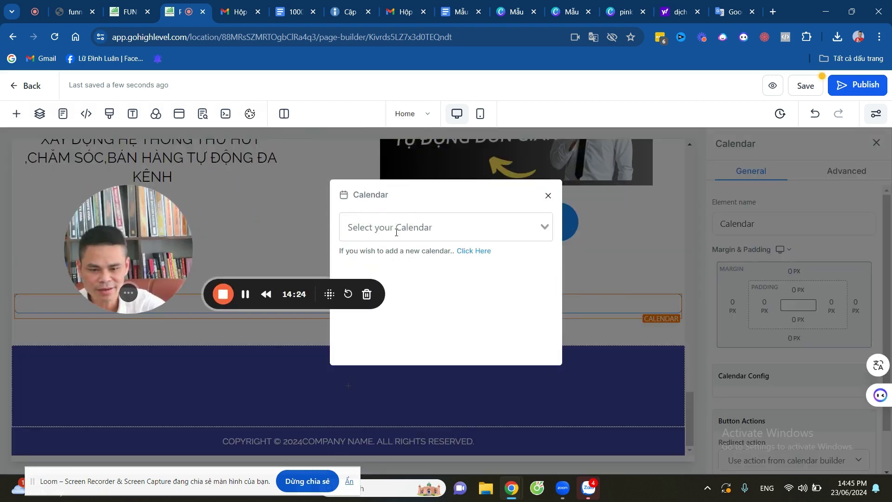
left_click(441, 227)
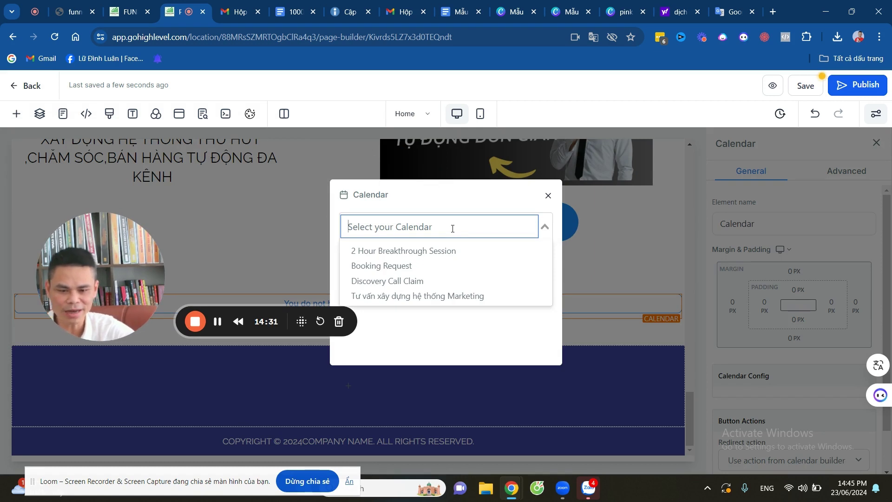
left_click(442, 297)
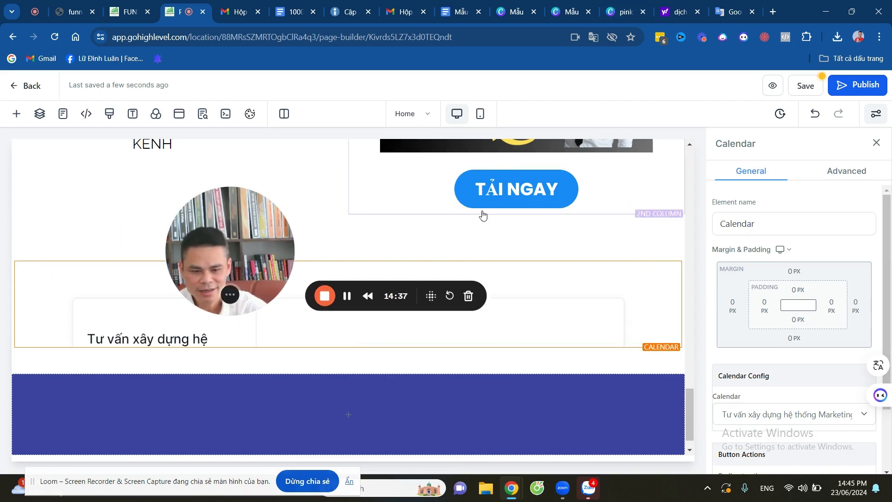
Delete the blank purple section under the booking calendar, then look over the page.
scroll(529, 313, "down", 9)
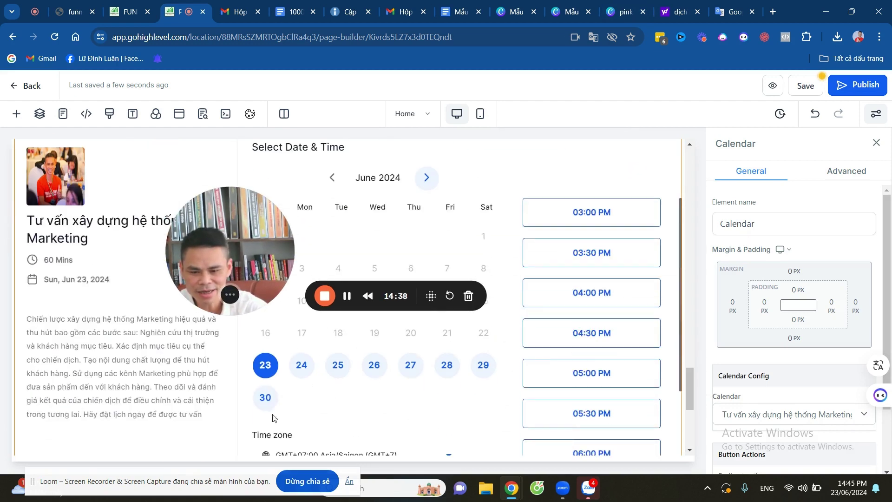
scroll(554, 312, "down", 1)
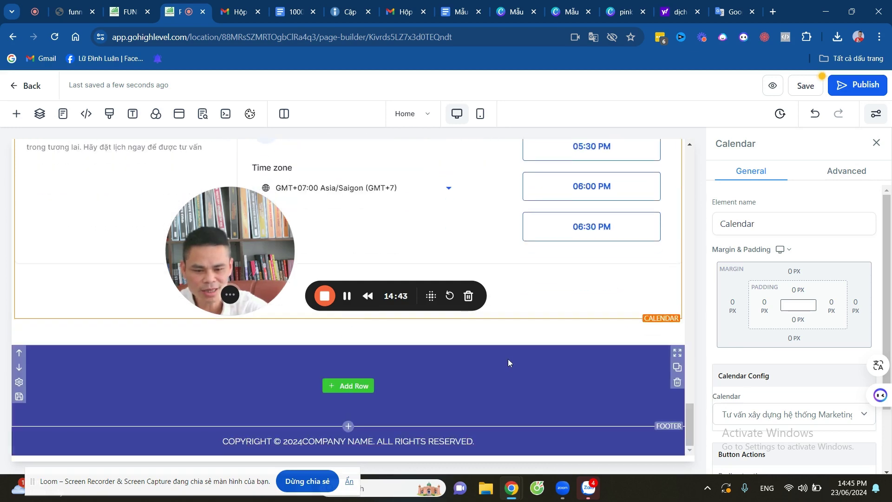
left_click(676, 383)
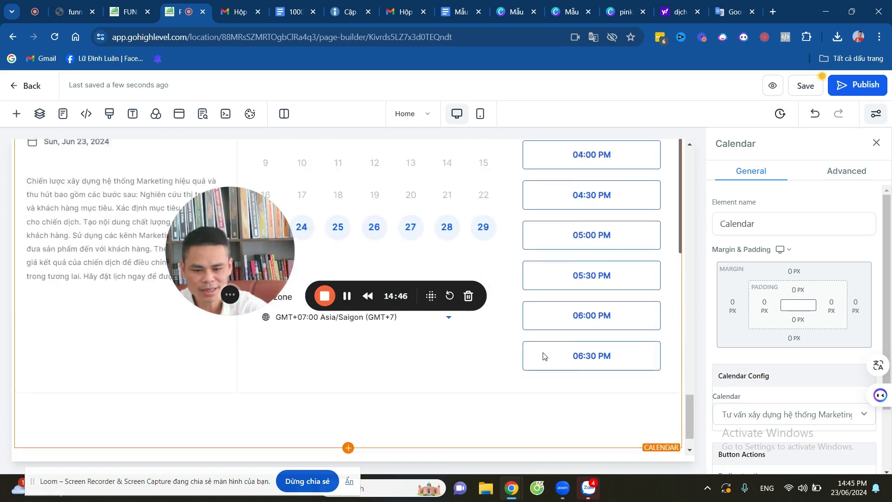
scroll(470, 325, "up", 15)
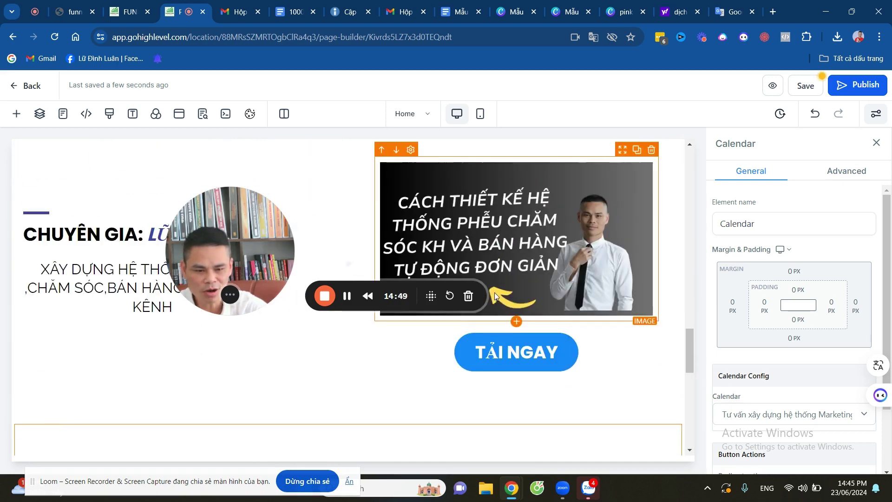
left_click_drag(391, 215, 136, 267)
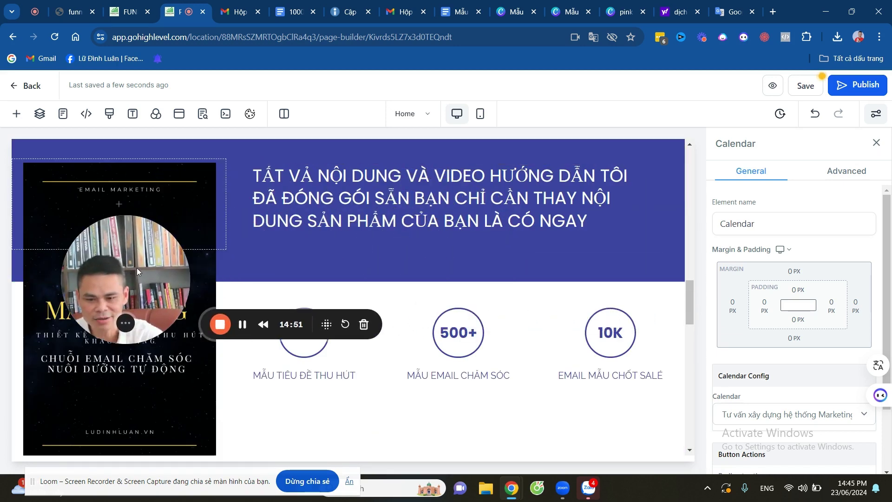
scroll(581, 233, "down", 10)
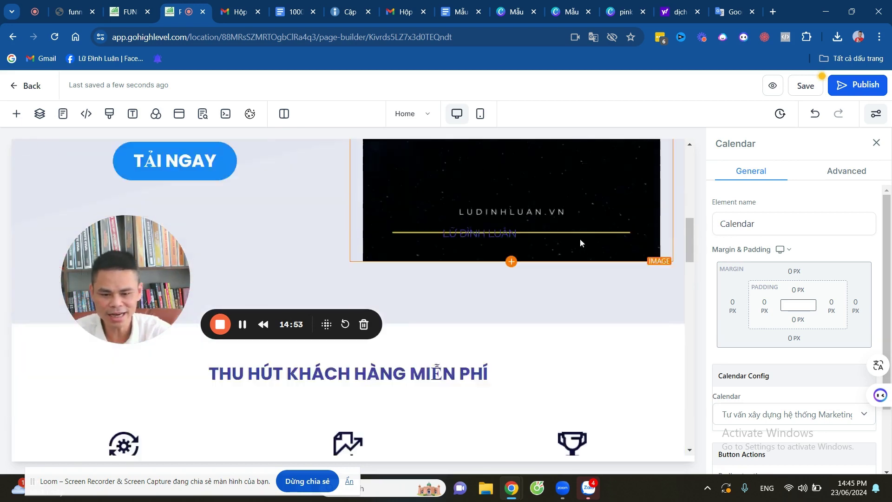
scroll(562, 239, "up", 12)
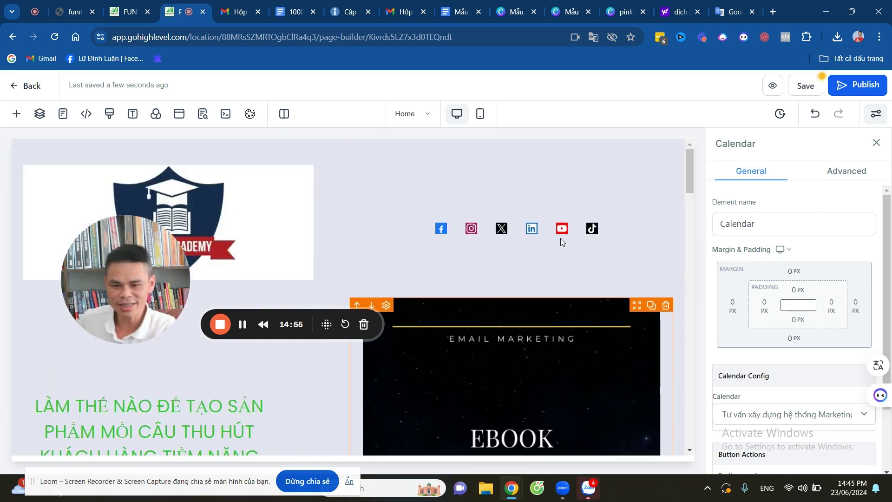
scroll(515, 241, "down", 5)
scroll(574, 172, "up", 5)
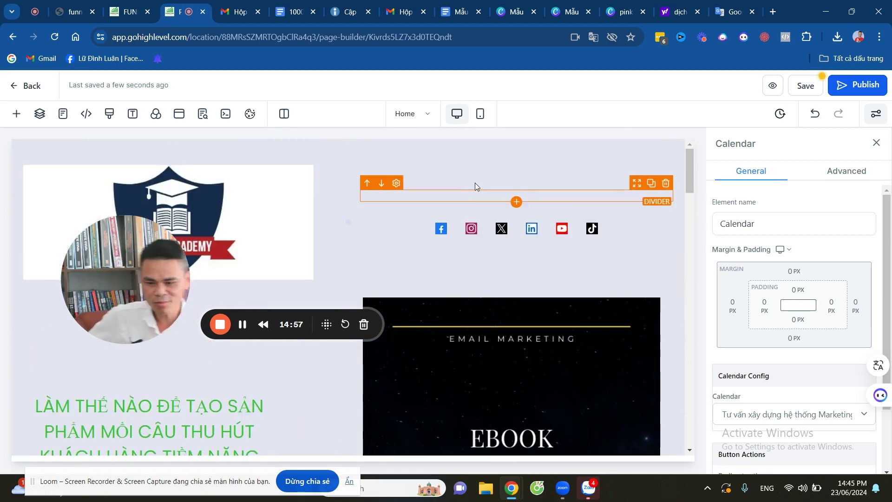
left_click_drag(118, 252, 365, 134)
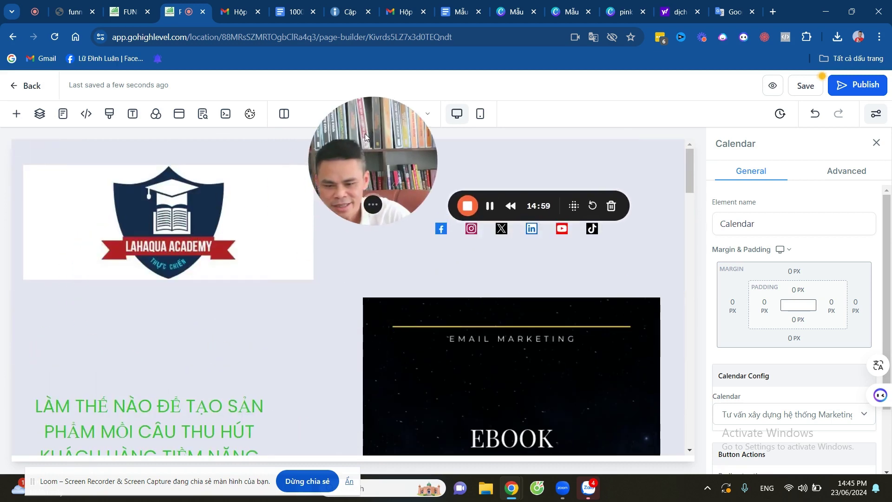
scroll(222, 332, "down", 5)
scroll(222, 333, "down", 2)
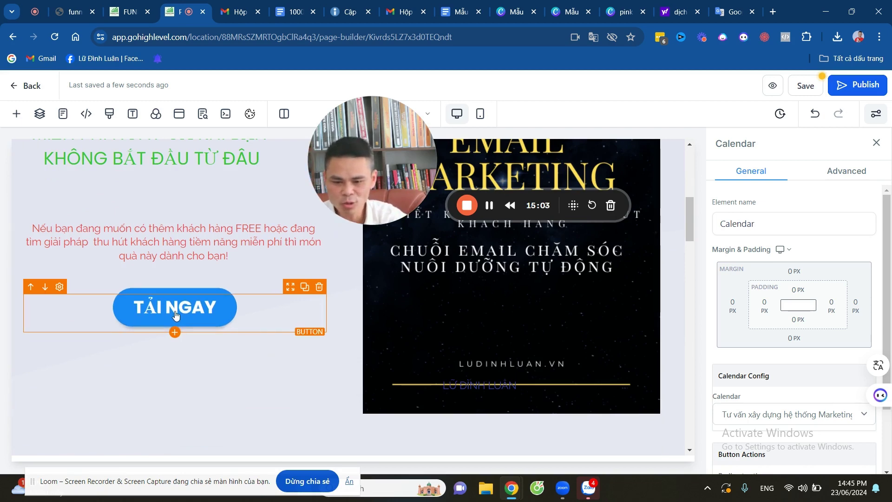
Check the TẢI NGAY button's Button Actions and keep its link set to Open popup.
left_click(176, 315)
scroll(820, 291, "down", 5)
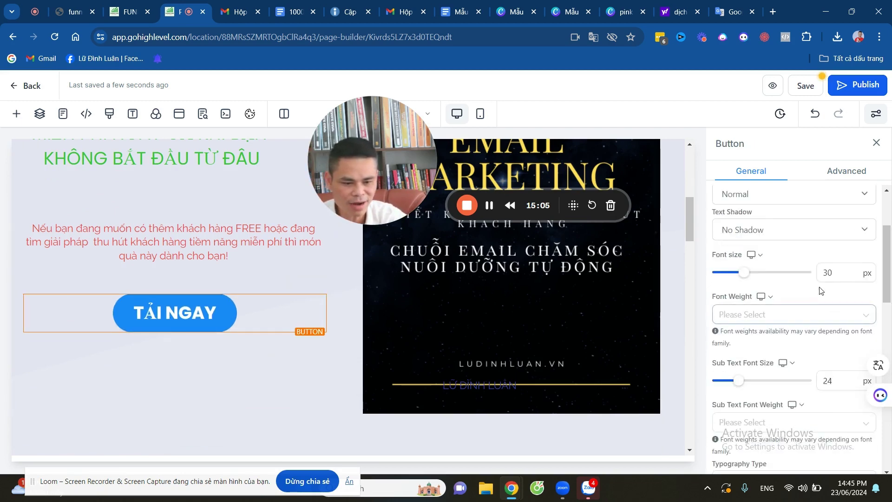
scroll(820, 325, "down", 4)
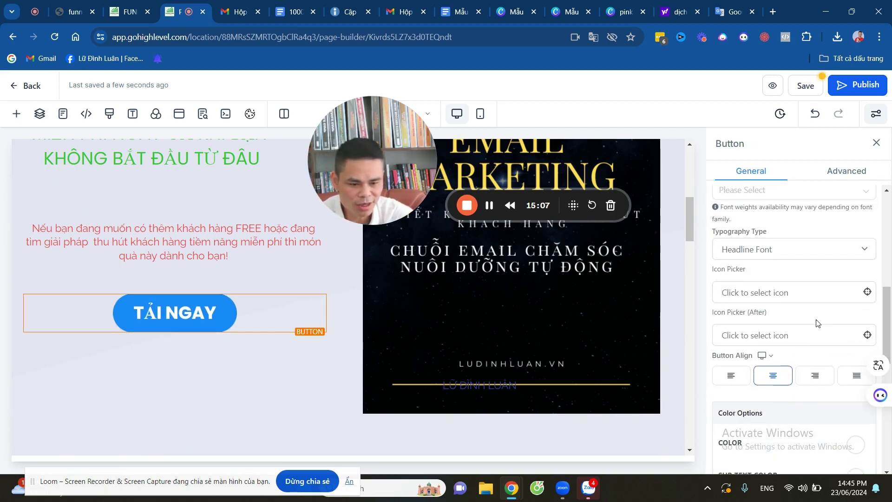
scroll(822, 281, "down", 5)
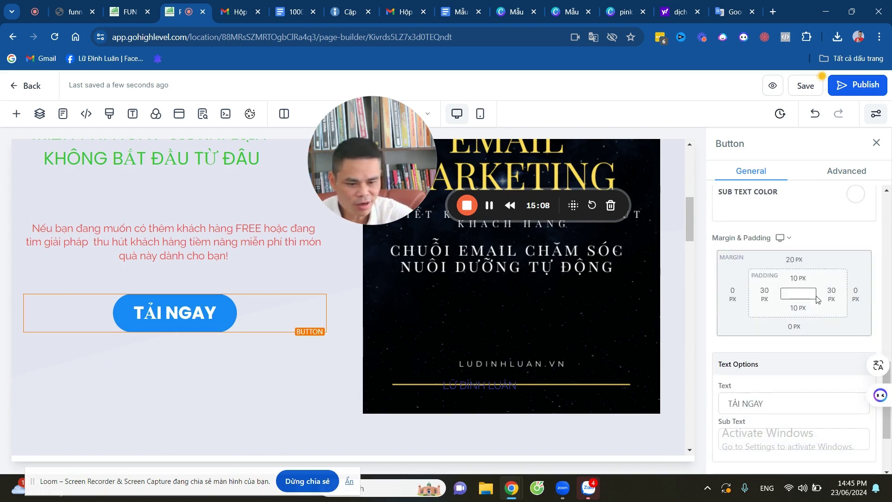
scroll(816, 300, "down", 1)
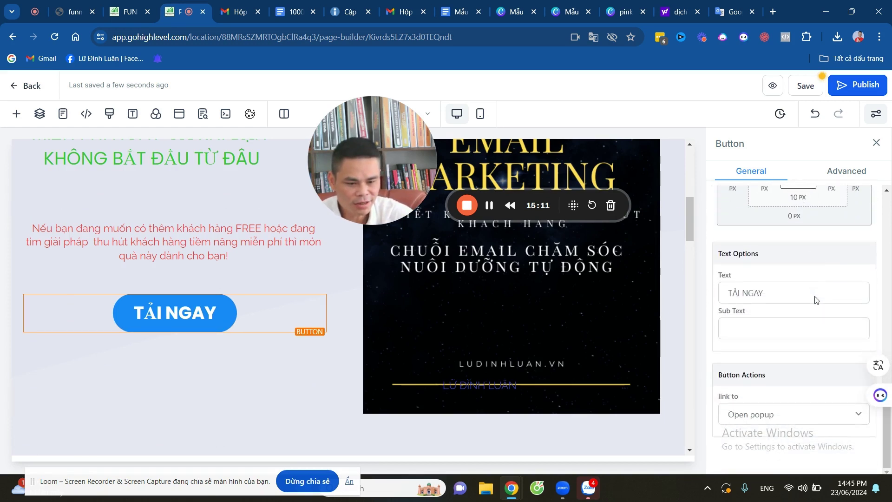
left_click(785, 420)
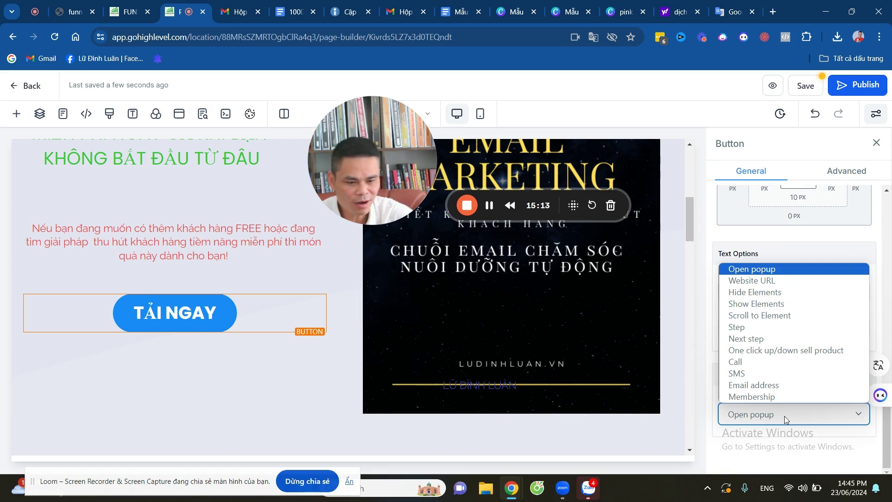
left_click(769, 271)
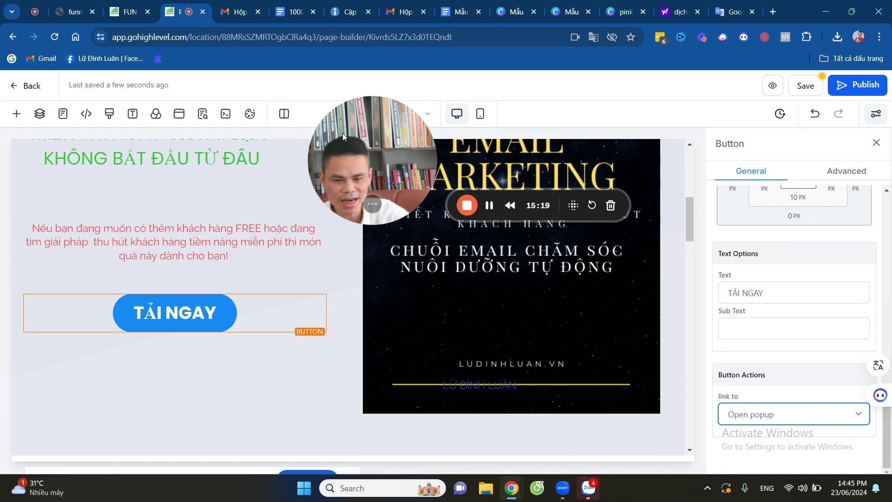
left_click_drag(379, 139, 264, 152)
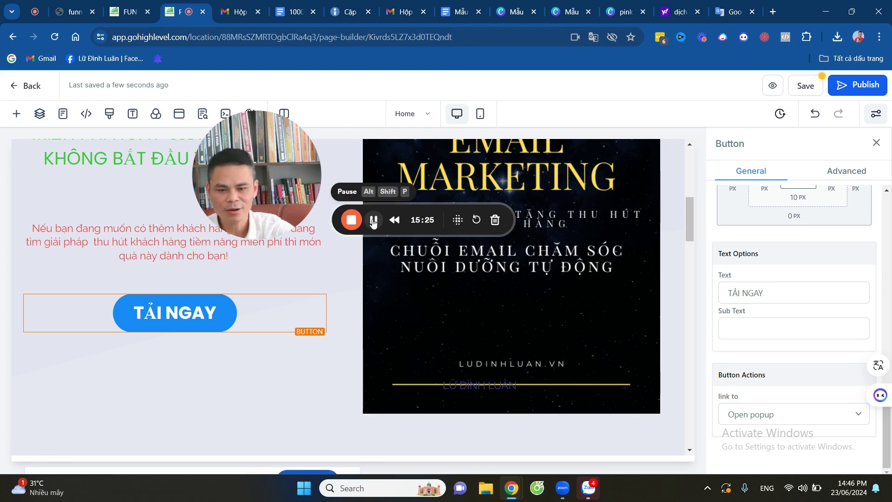
Scroll up and down the canvas to review the whole landing page.
scroll(428, 286, "down", 15)
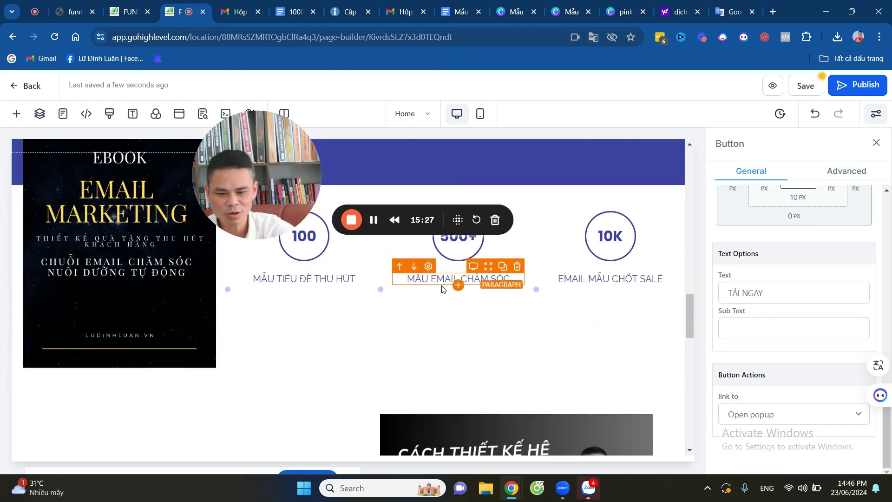
scroll(441, 289, "up", 15)
scroll(511, 292, "down", 5)
scroll(537, 294, "up", 5)
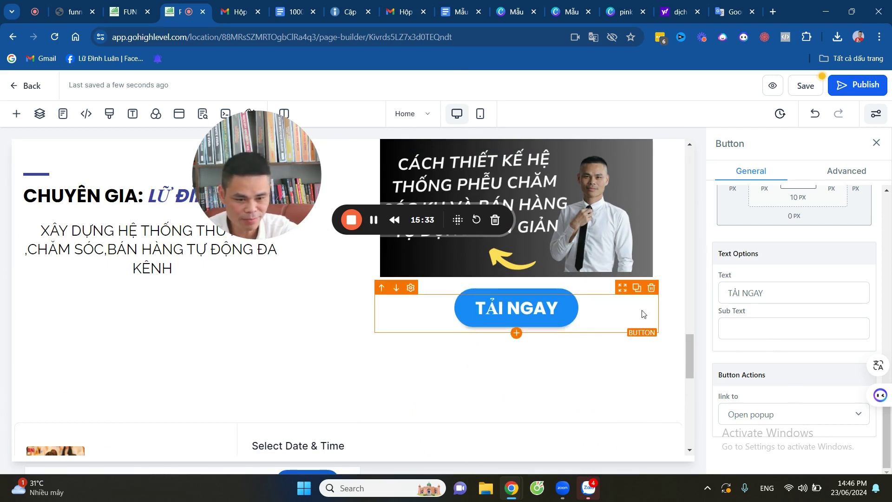
scroll(295, 302, "up", 15)
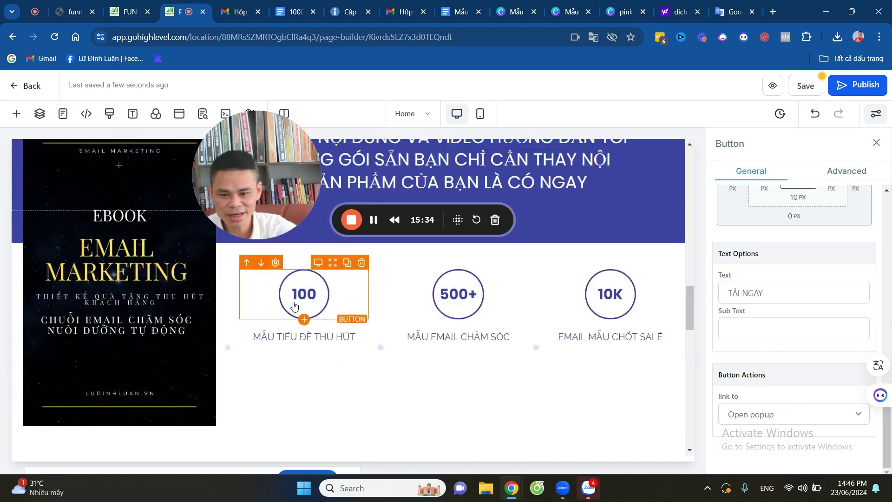
scroll(295, 303, "up", 4)
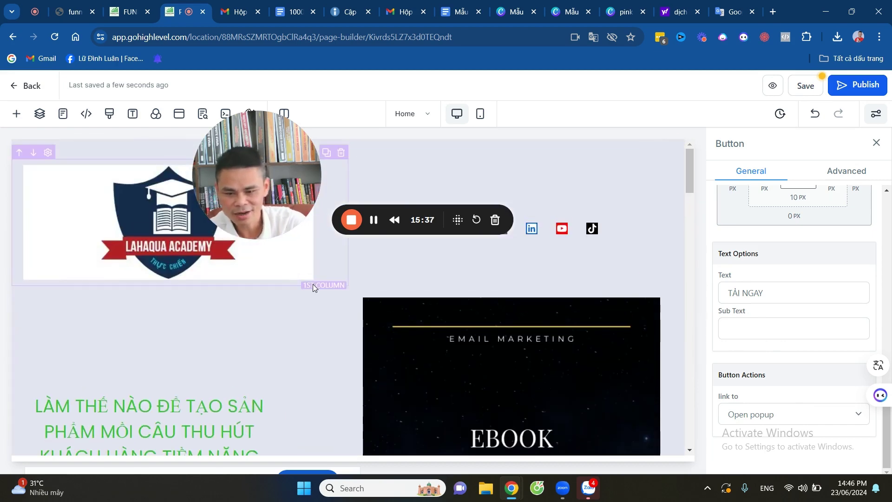
scroll(338, 297, "down", 12)
scroll(348, 318, "down", 1)
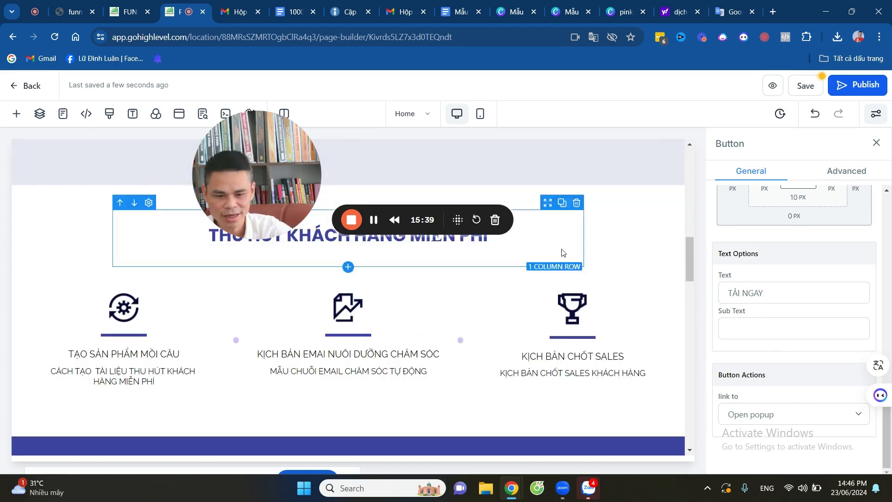
scroll(476, 245, "up", 10)
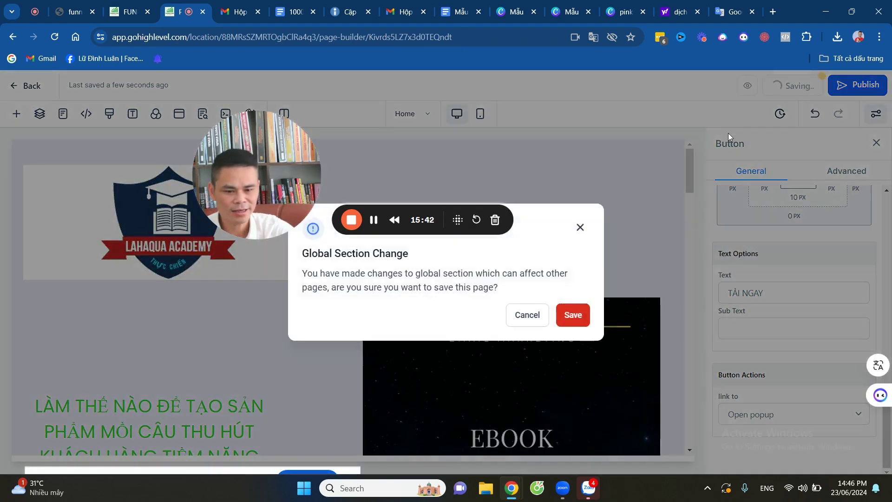
Confirm saving despite the Global Section Change warning, then clear 'Button' from the Element name field.
left_click(572, 323)
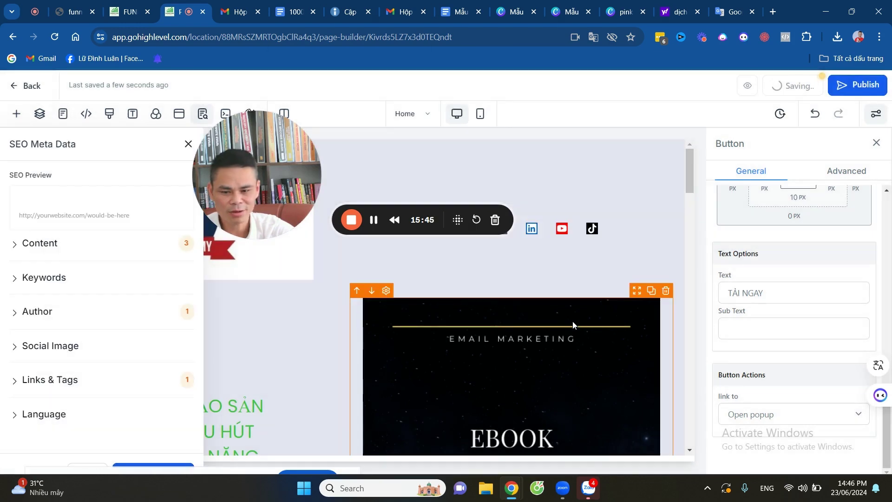
left_click_drag(260, 147, 429, 121)
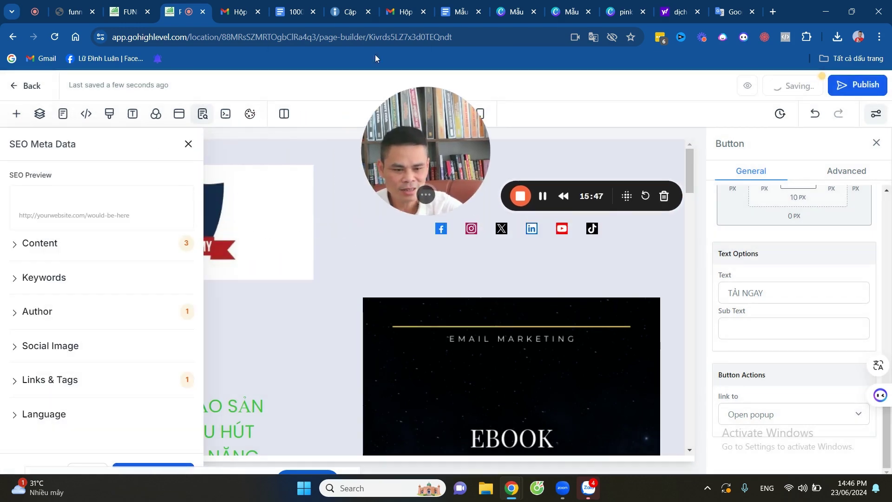
scroll(818, 279, "down", 5)
scroll(819, 279, "up", 6)
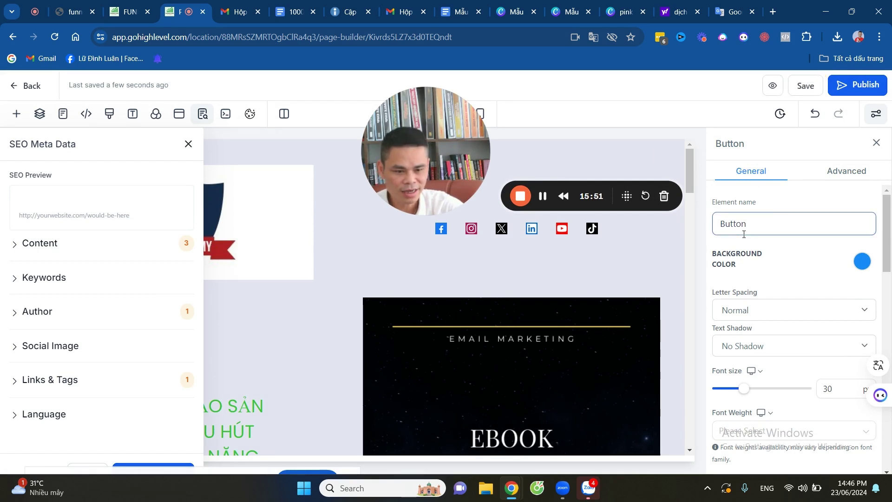
left_click(765, 225)
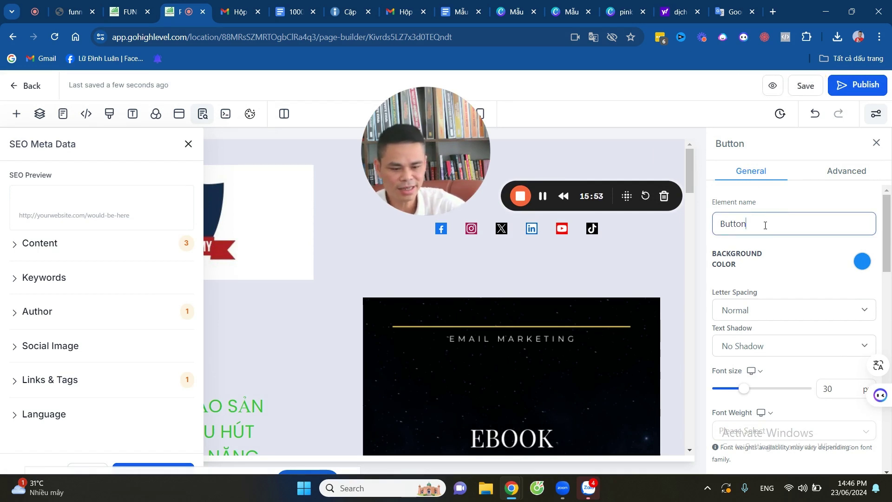
key("BackSpace")
key("BackSpace")
key("BackSpace")
key("BackSpace")
key("BackSpace")
key("BackSpace")
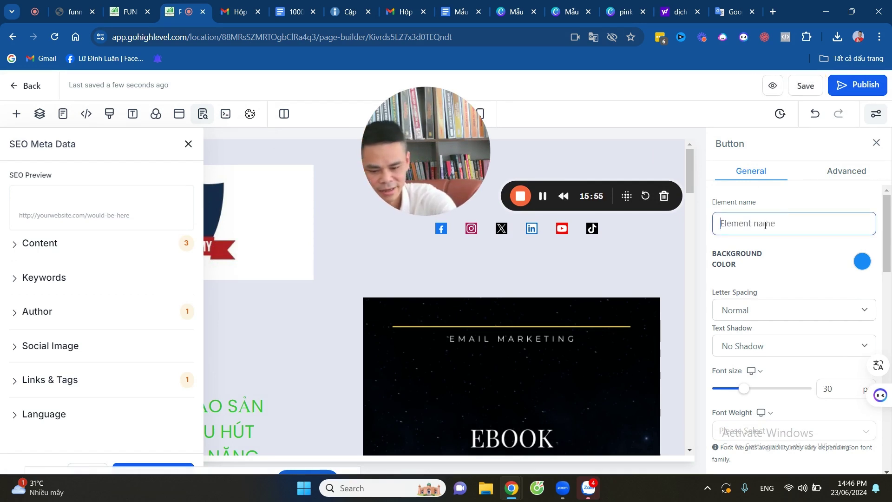
Enter 'TẶNG MẪU EMAIL VÀ EBOOK' as the button's element name and commit it.
type("TAAN")
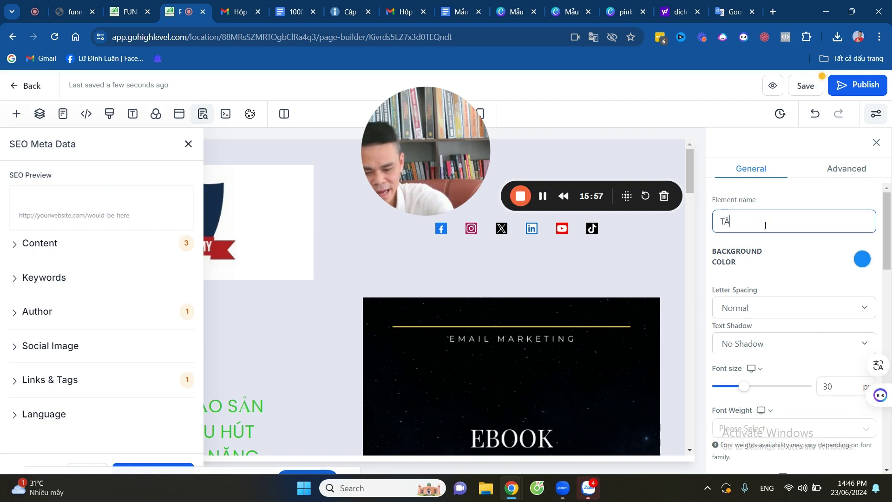
type("G")
type("j MAA")
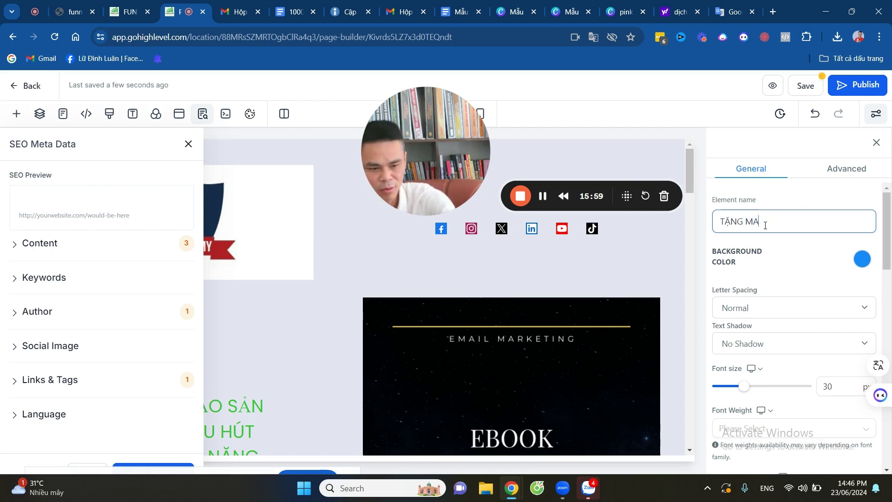
type("U")
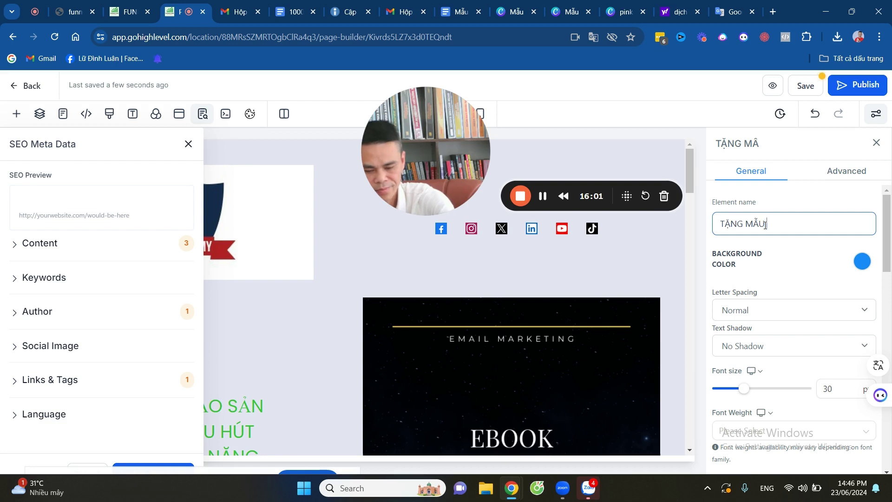
type("x EMAIL VA")
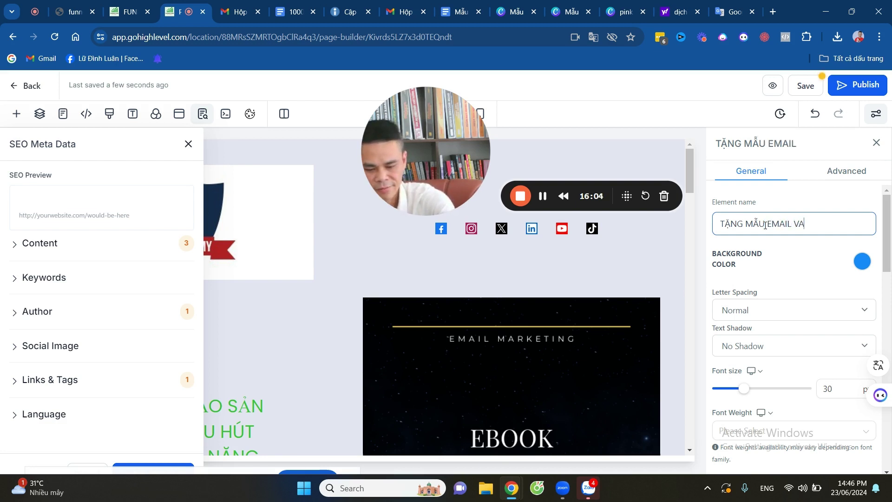
type("F E")
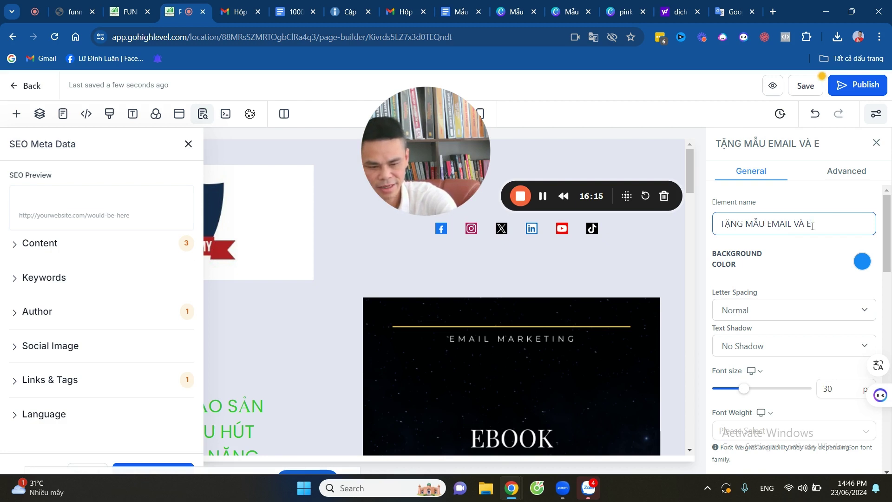
type("BOOK")
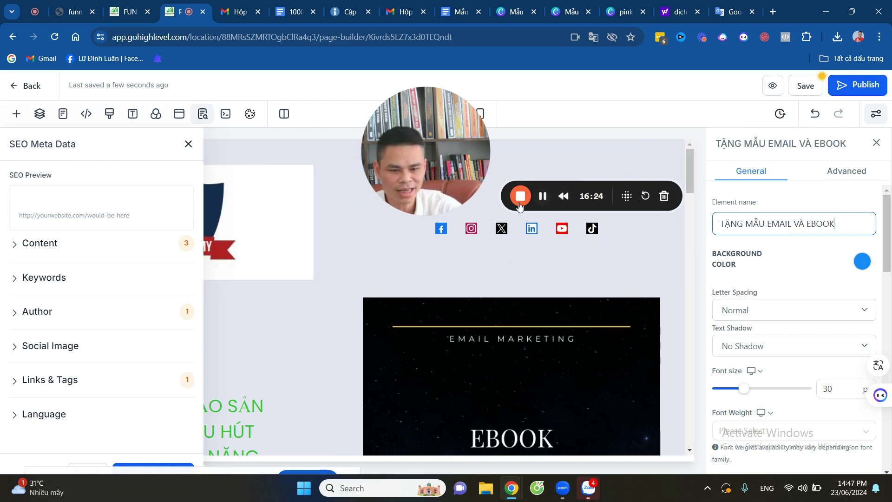
left_click(44, 206)
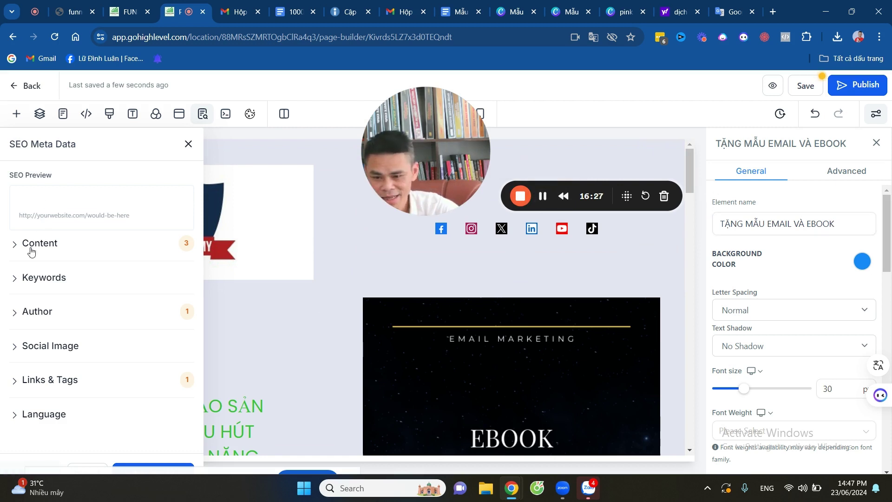
Copy the element name and paste it as the SEO title and meta description.
left_click(15, 247)
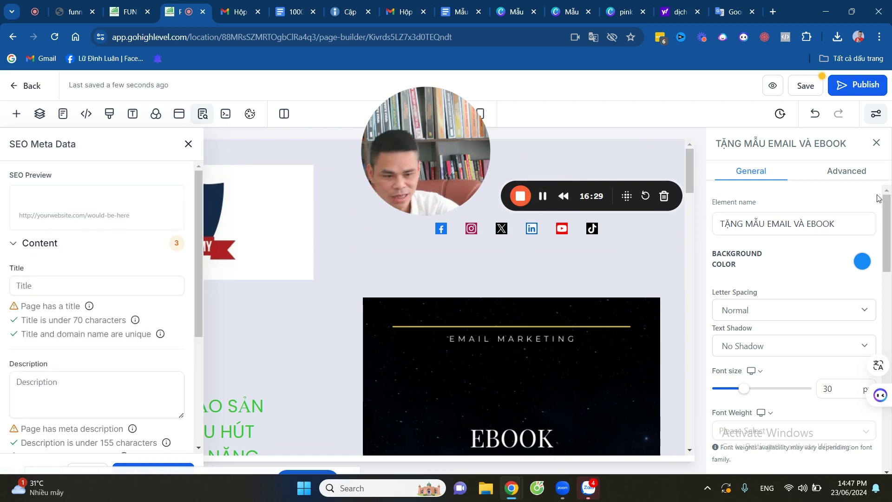
triple_click(844, 223)
key("ctrl+c")
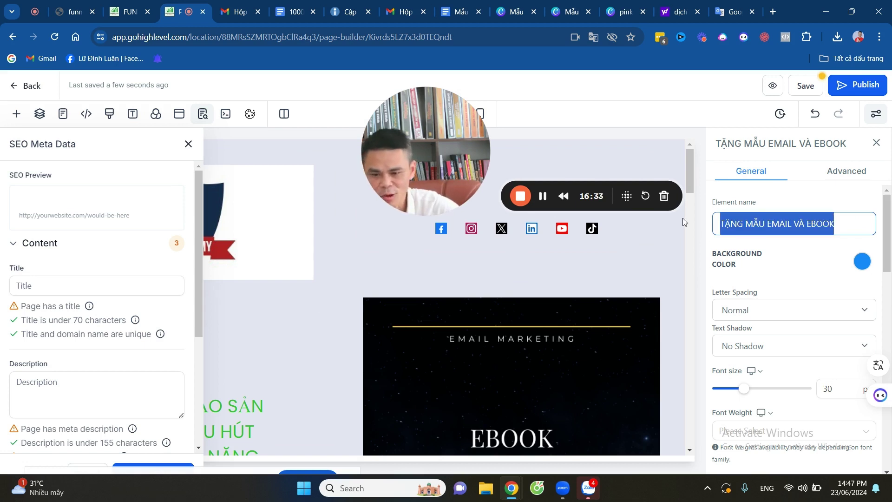
left_click(42, 289)
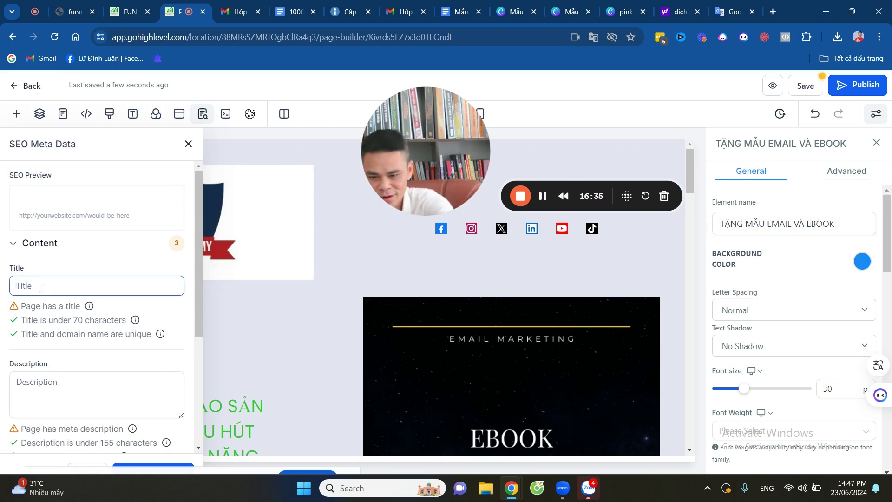
key("ctrl+v")
scroll(47, 294, "down", 3)
left_click(32, 293)
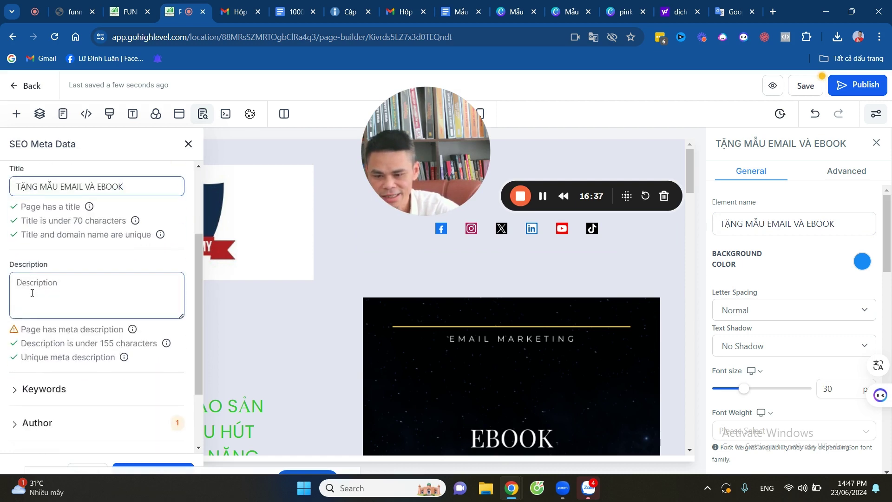
key("ctrl+v")
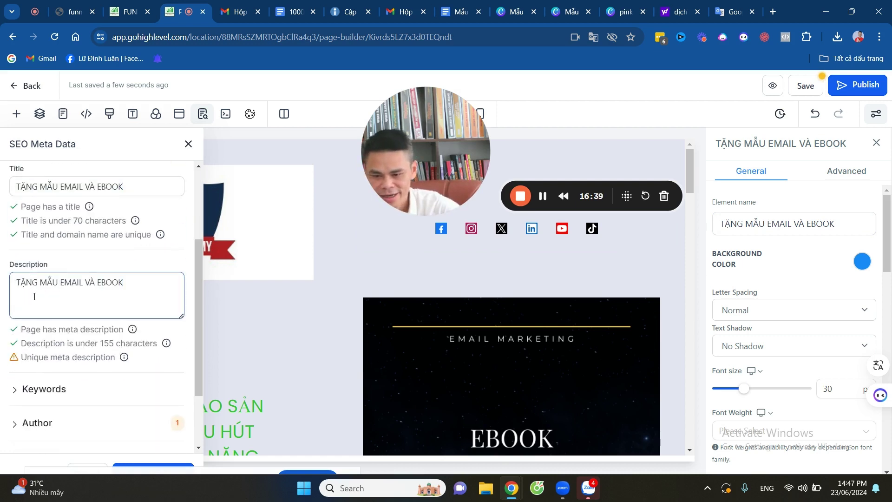
Paste 'TẶNG MẪU EMAIL VÀ EBOOK' into the SEO keywords and author fields.
scroll(34, 296, "down", 2)
left_click(28, 301)
left_click(47, 344)
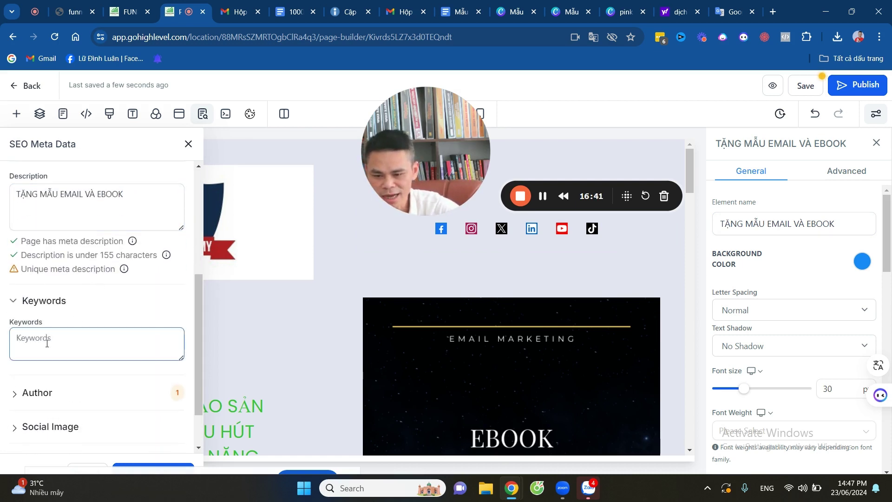
key("ctrl+v")
scroll(48, 334, "down", 1)
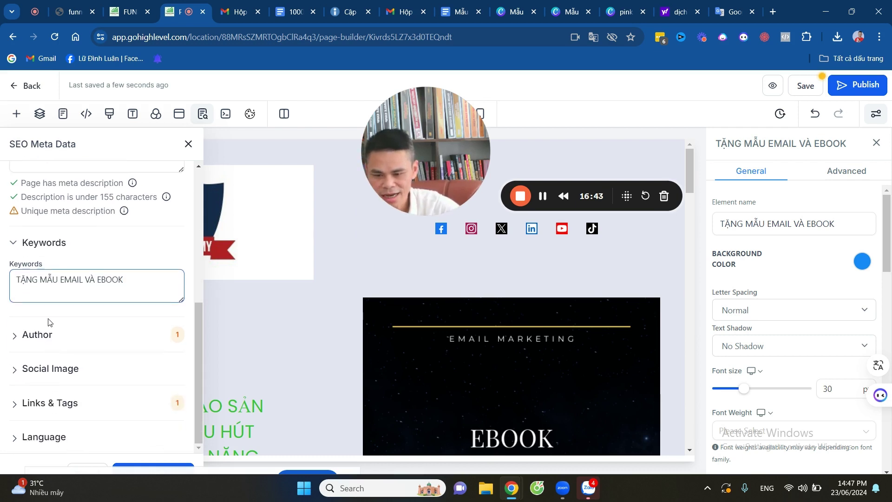
left_click(14, 336)
left_click(43, 322)
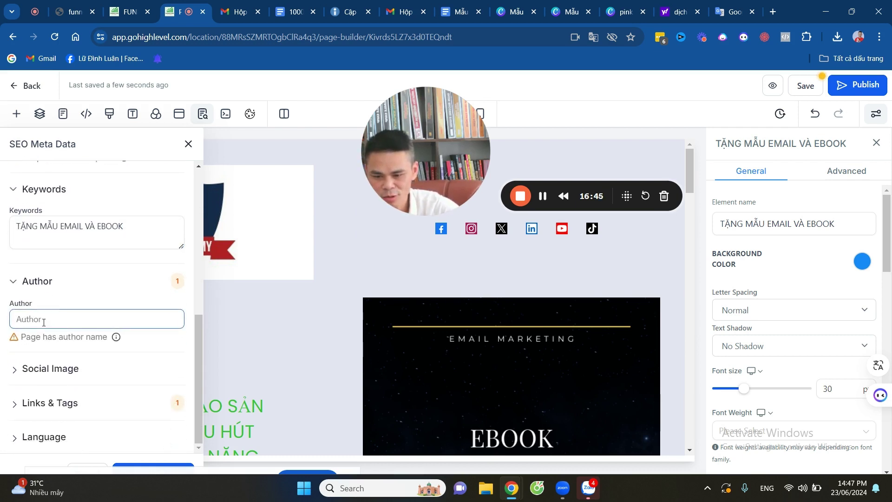
key("ctrl+v")
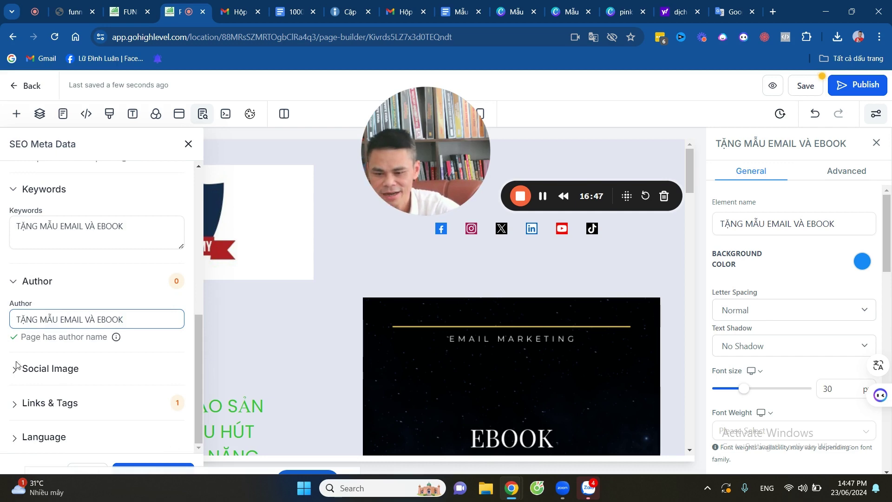
Expand Social Image and start choosing an image for social sharing.
left_click(16, 369)
scroll(132, 339, "down", 1)
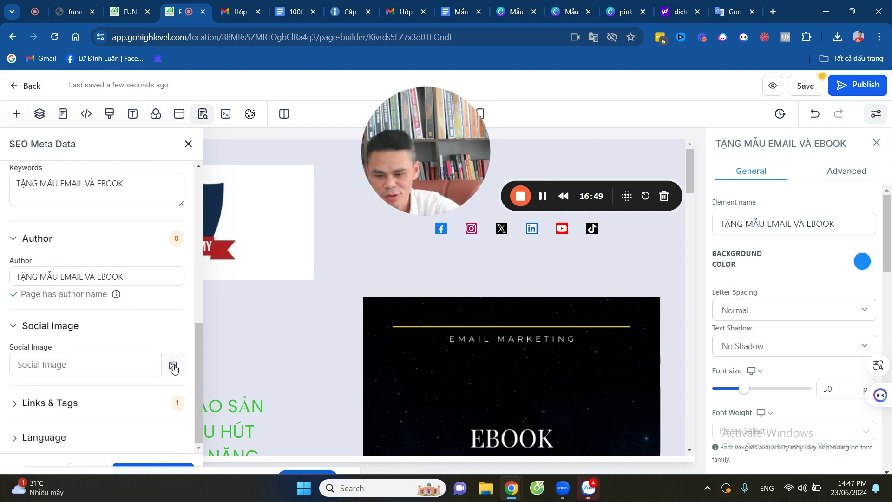
left_click(173, 367)
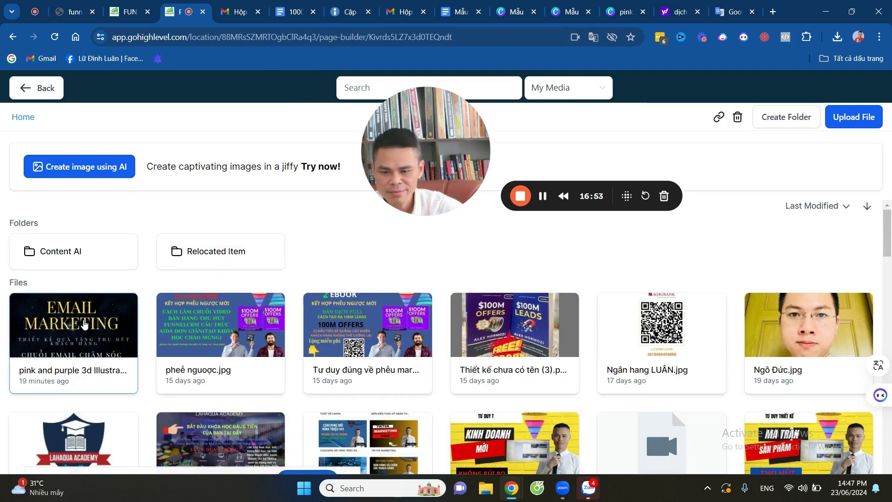
Pick the Email Marketing ebook cover from the media library as the social image.
left_click(88, 320)
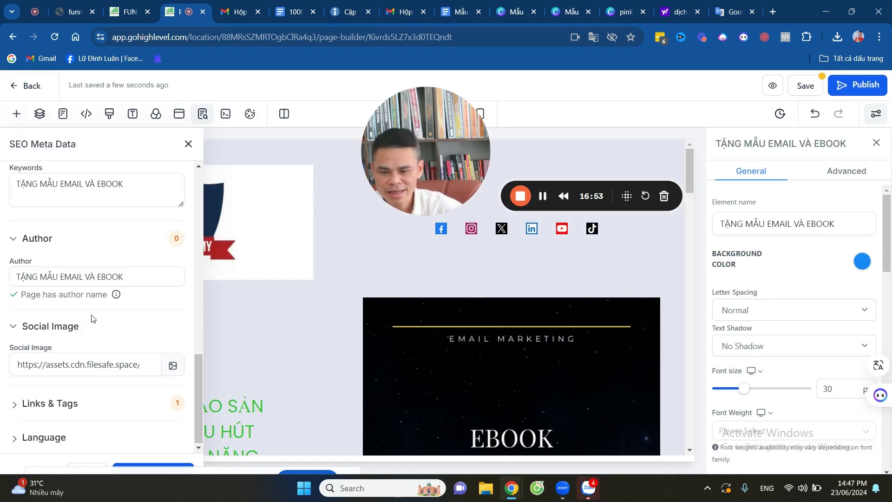
left_click(17, 404)
scroll(113, 354, "down", 2)
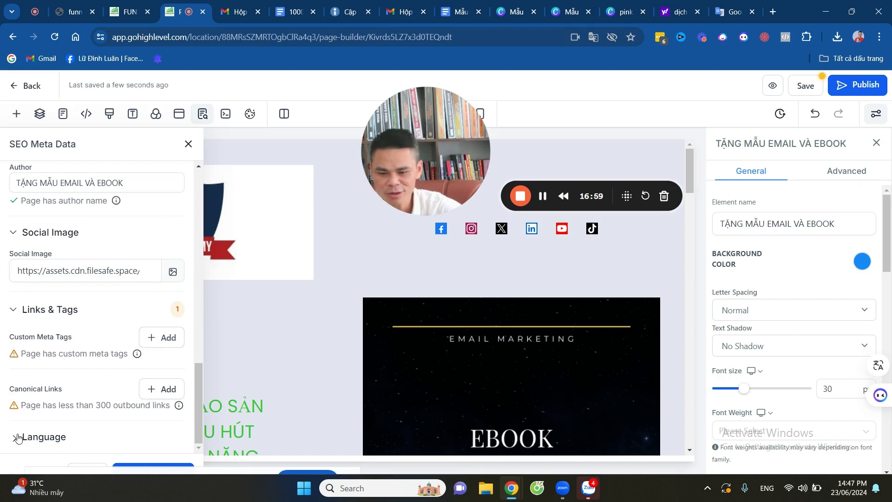
Set the SEO language to 'vi - Vietnamese' and apply with Update SEO Meta.
scroll(59, 434, "down", 1)
left_click(59, 434)
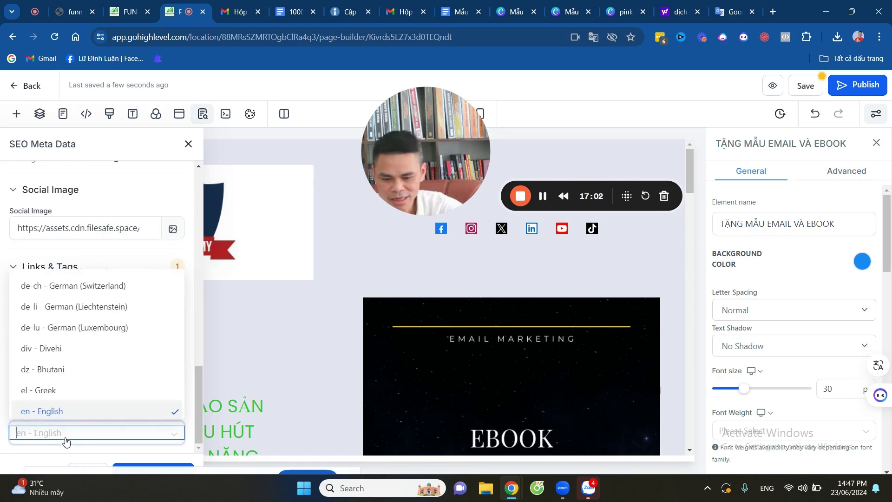
type("V")
scroll(84, 388, "down", 5)
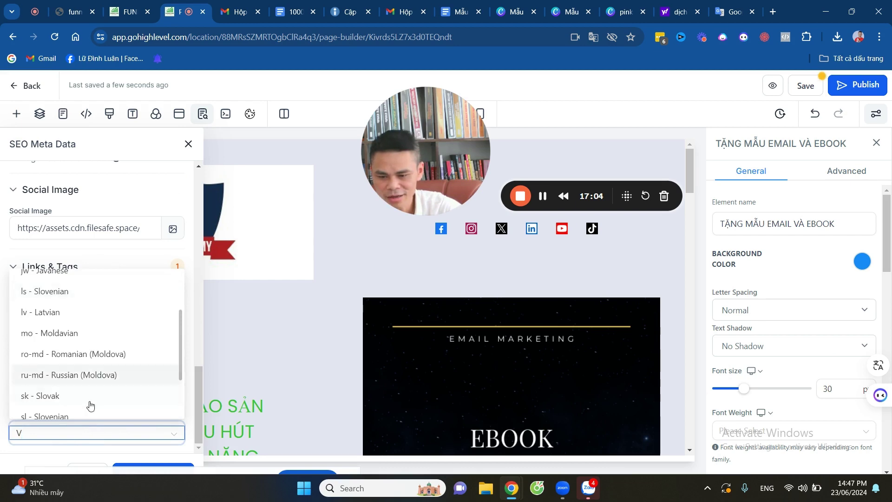
left_click(106, 386)
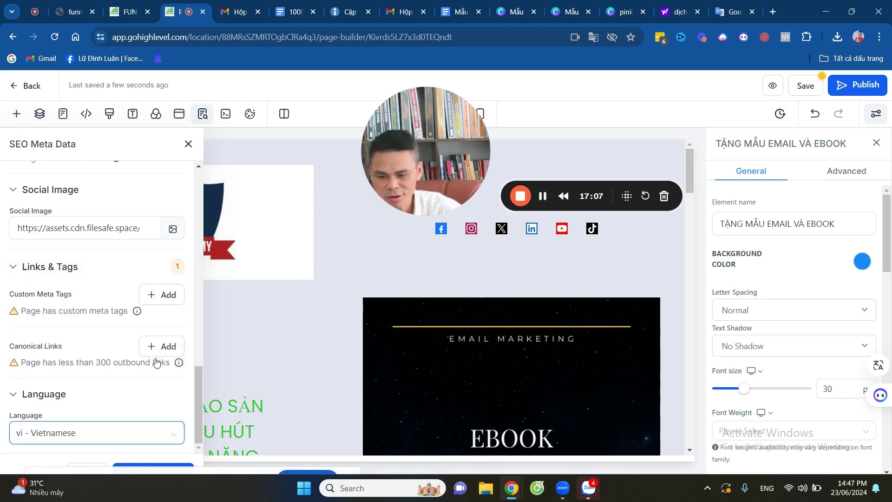
key("ctrl+minus")
key("ctrl+minus")
left_click(115, 460)
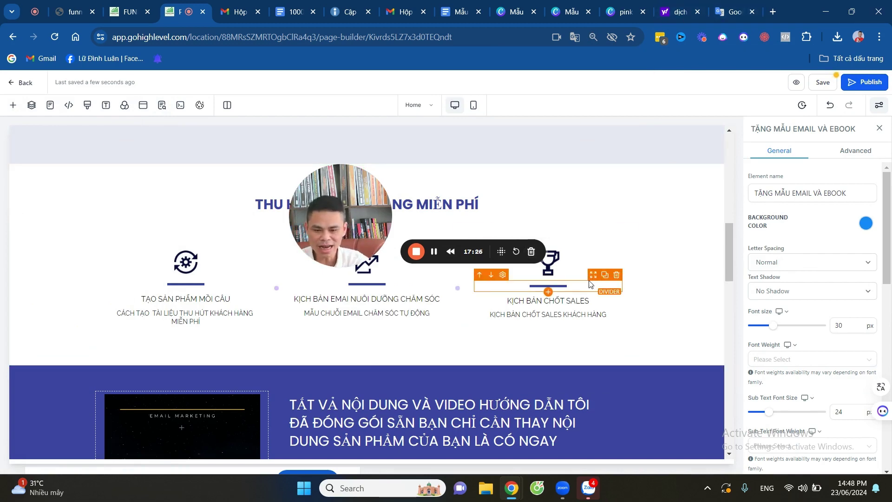
Show the Layers panel listing the page's Page and Popup layers.
scroll(593, 281, "down", 6)
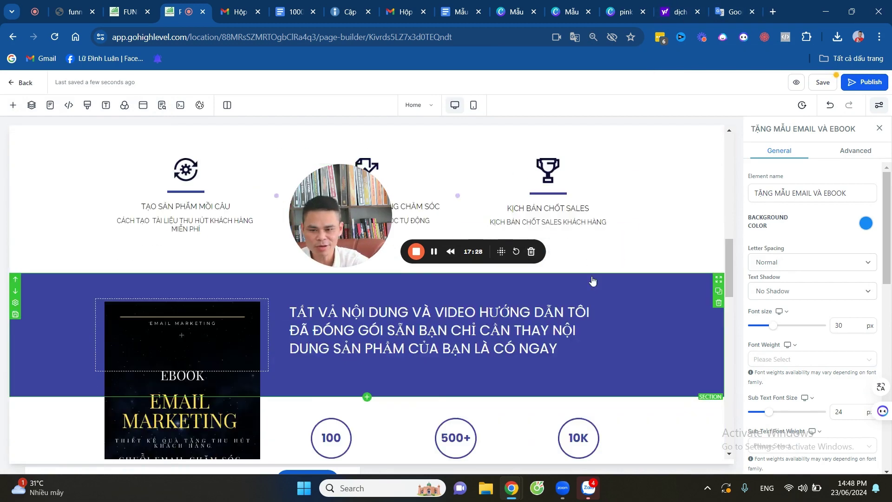
scroll(594, 290, "down", 12)
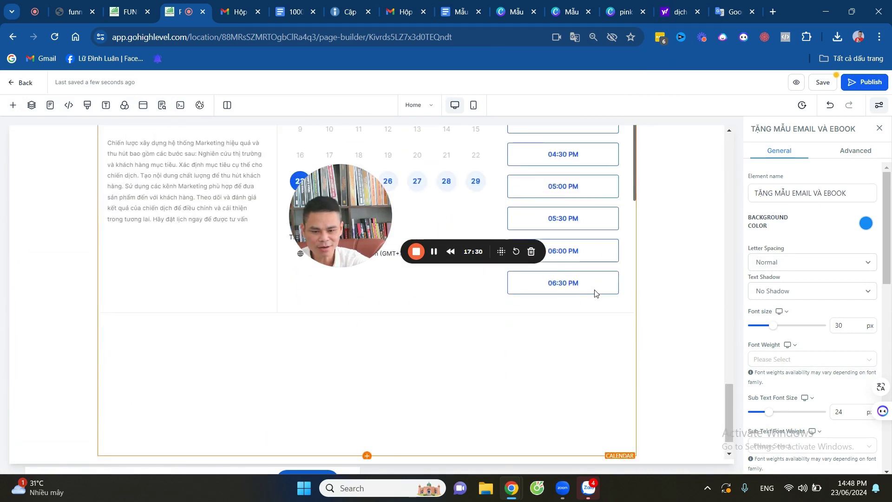
scroll(584, 241, "up", 19)
scroll(583, 245, "down", 5)
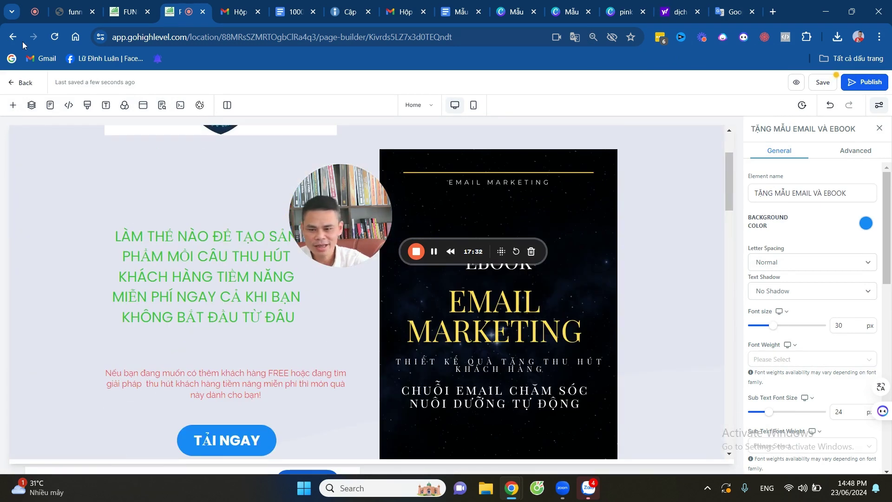
left_click(31, 106)
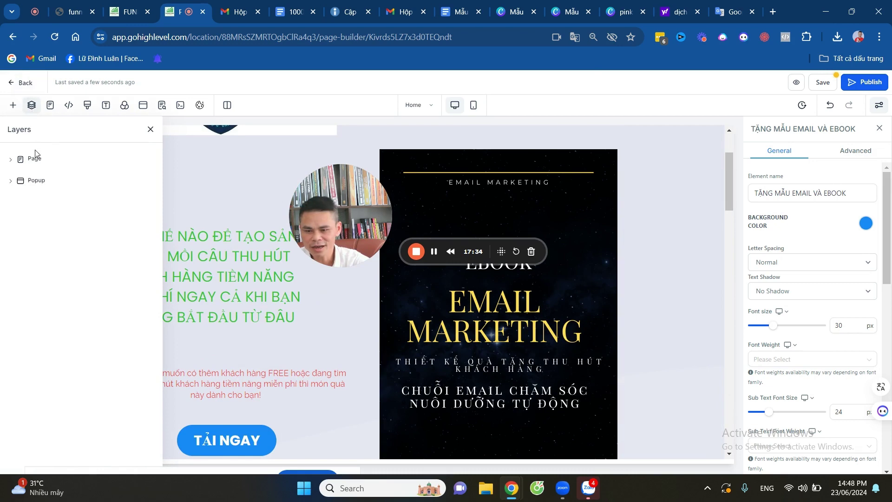
Open the Popup from Layers and delete its Two Step Order form.
left_click(14, 183)
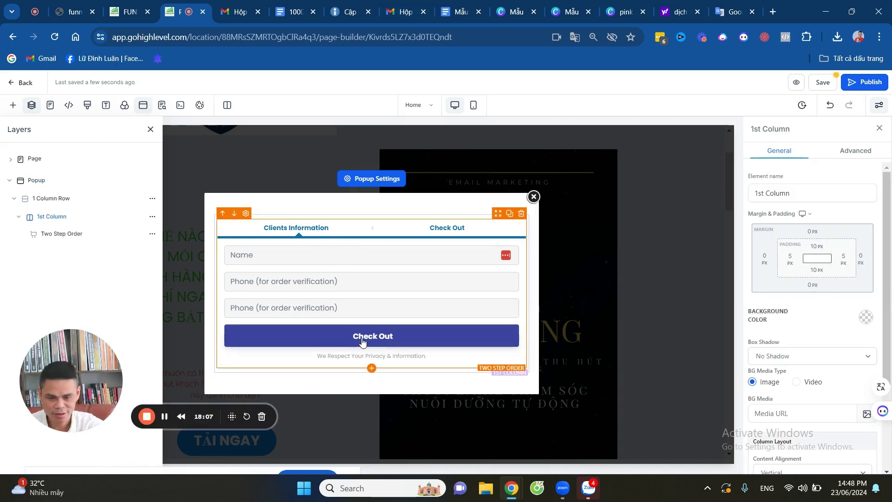
left_click(369, 184)
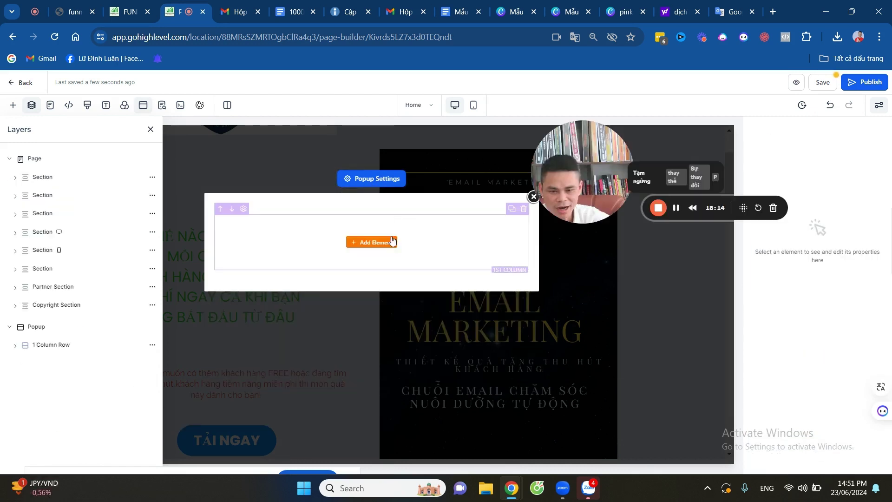
Drag a Form element from the Add an Element panel into the popup's empty column.
left_click(372, 242)
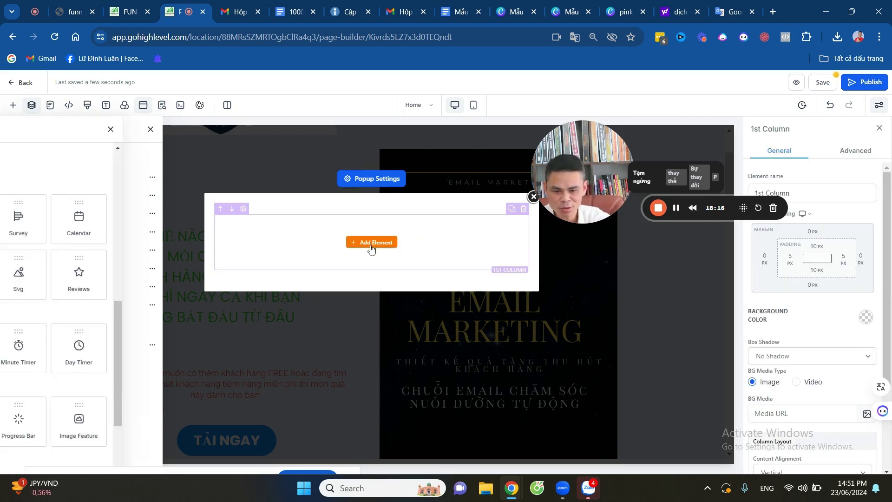
scroll(207, 269, "down", 3)
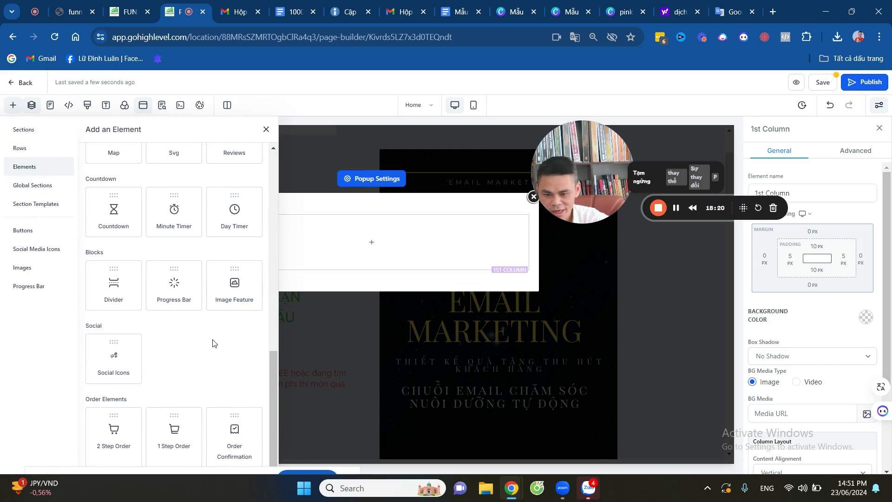
scroll(212, 344, "up", 3)
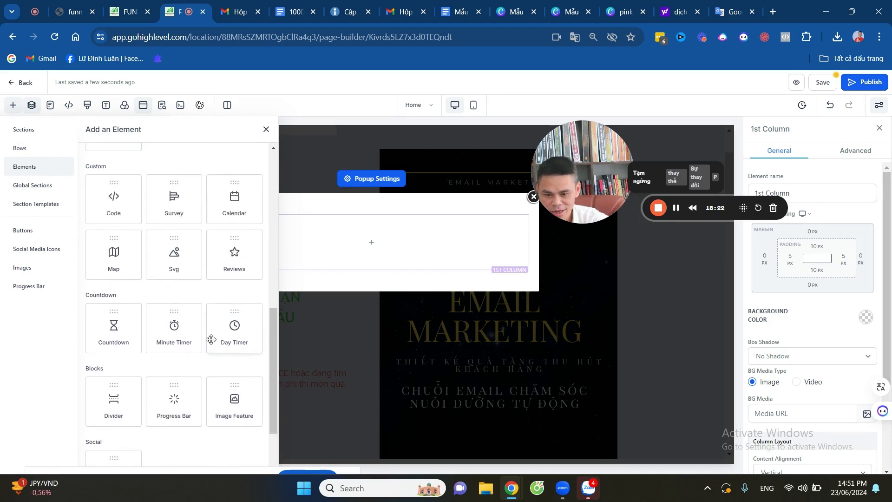
scroll(211, 342, "down", 3)
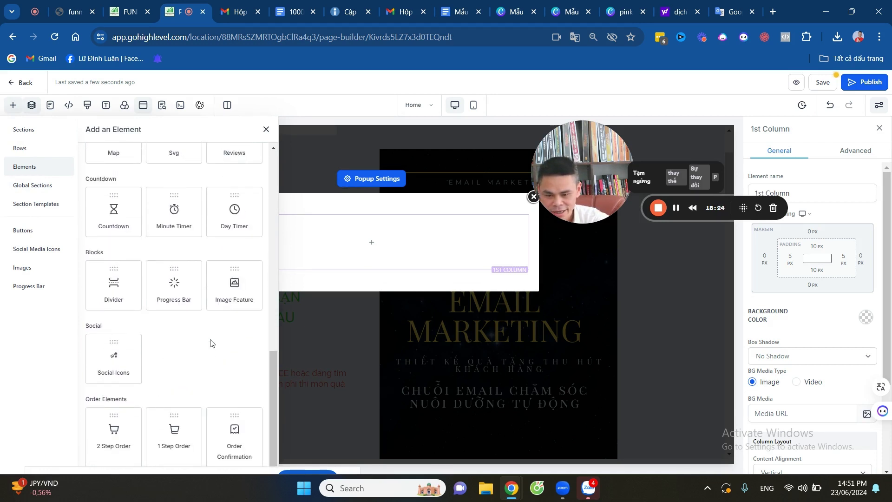
scroll(210, 343, "up", 9)
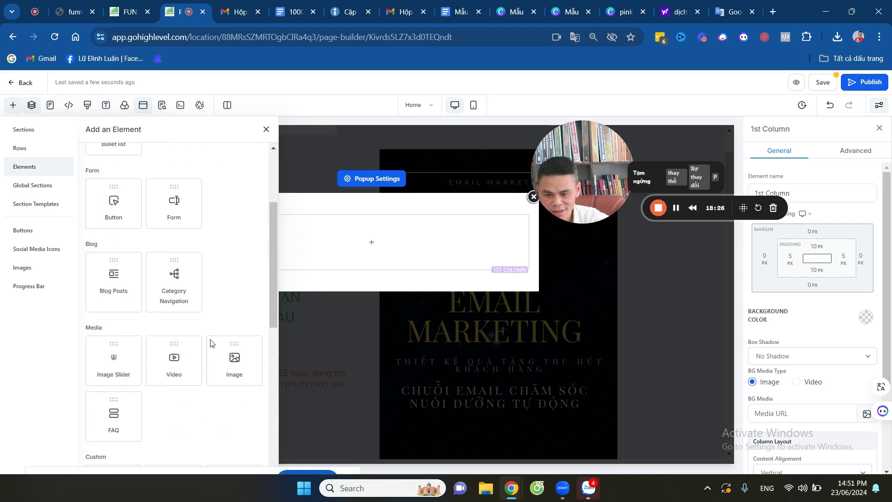
left_click_drag(182, 215, 384, 245)
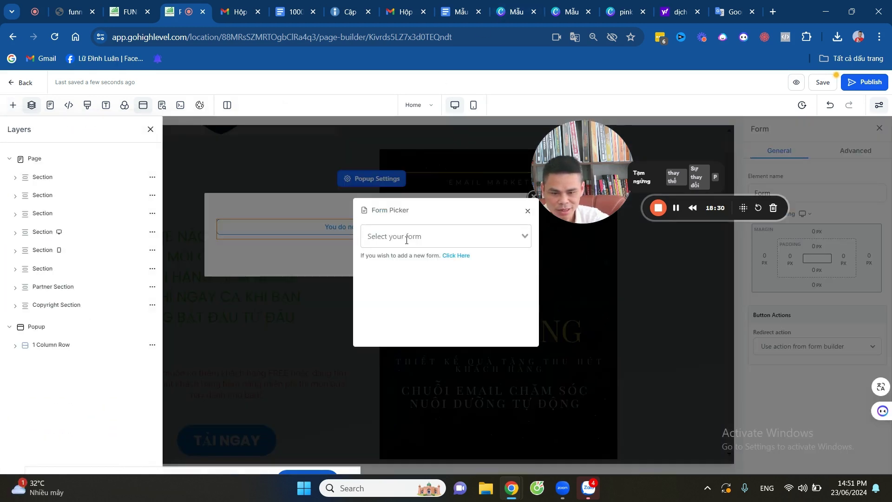
Pick Form 7 from the existing forms list in the Form Picker.
left_click(486, 237)
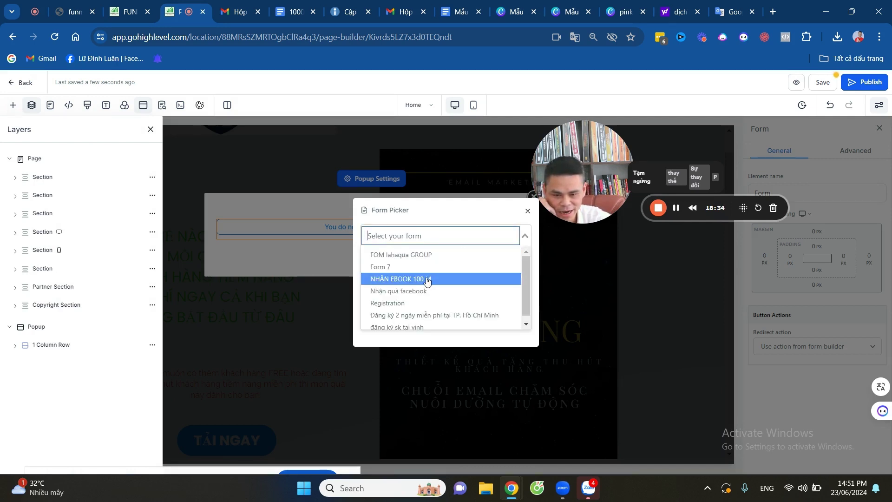
scroll(460, 278, "down", 1)
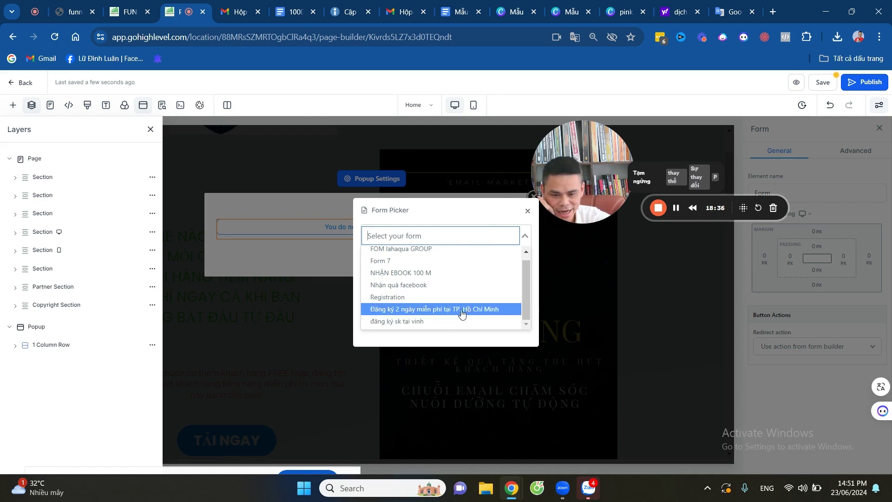
left_click(404, 262)
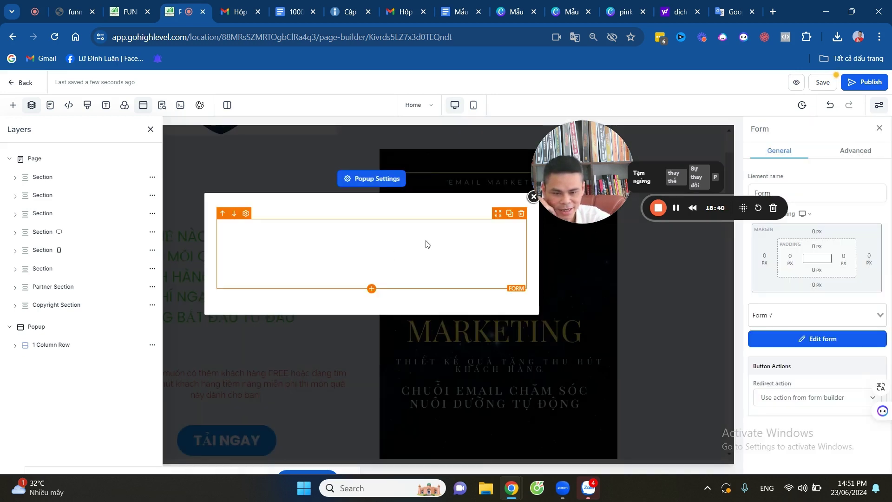
Delete the broken 404 form element, save the page and return to the funnels list.
left_click(520, 214)
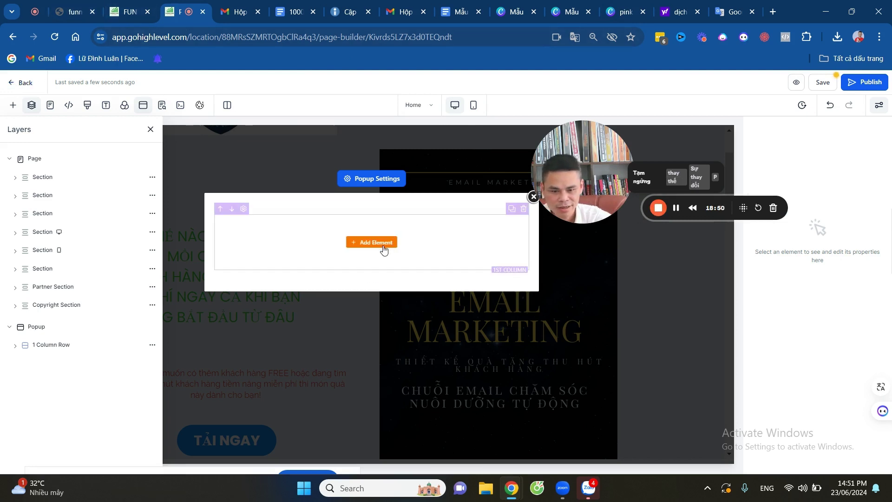
left_click(823, 84)
left_click(13, 37)
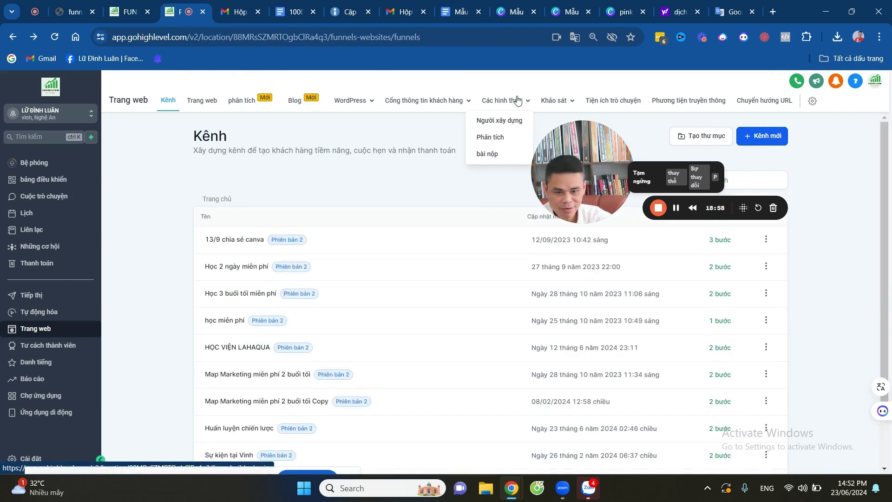
In the forms builder list, delete the Mẫu 7 form via its ⋮ menu and confirm with Xóa bỏ.
left_click_drag(569, 138, 345, 201)
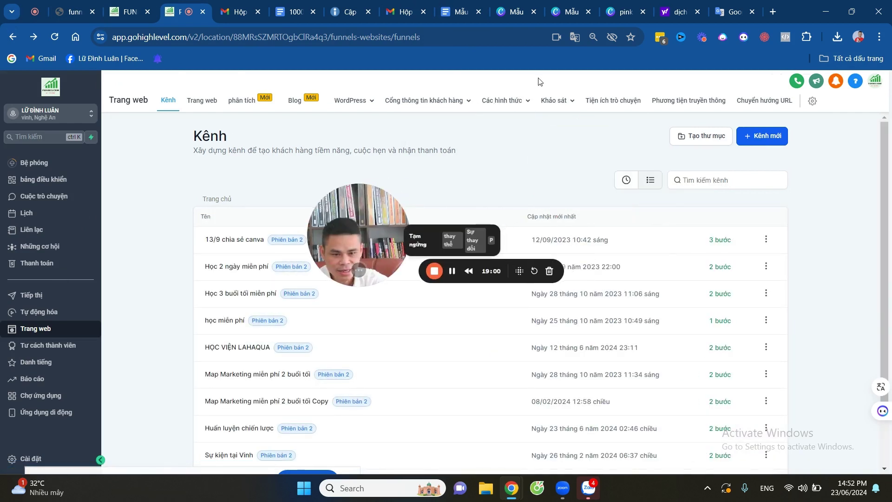
mouse_move(513, 101)
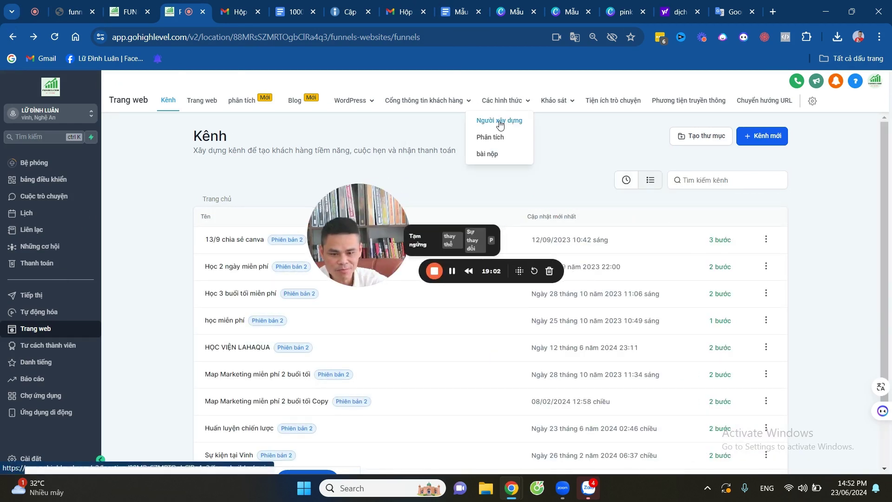
left_click(499, 125)
left_click_drag(351, 216, 410, 258)
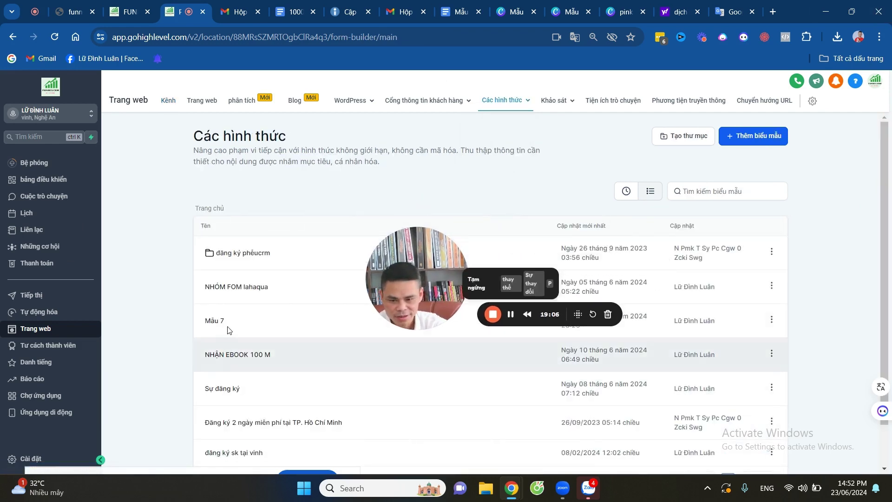
left_click(772, 320)
left_click(755, 301)
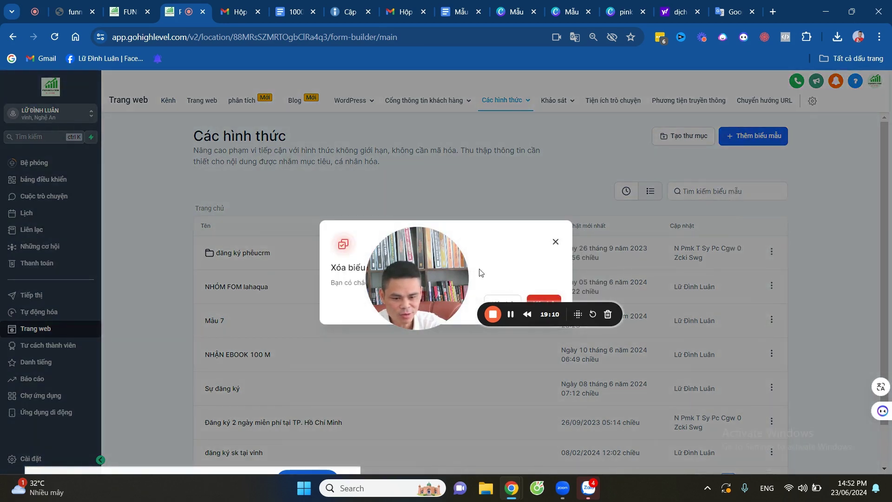
left_click_drag(422, 268, 344, 319)
left_click(535, 309)
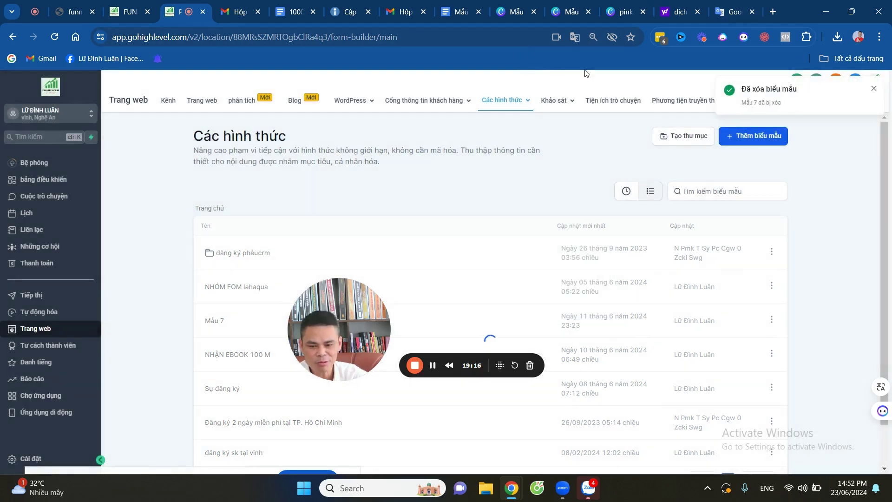
Create a new form using Thêm biểu mẫu > Bắt đầu từ đầu.
left_click(750, 141)
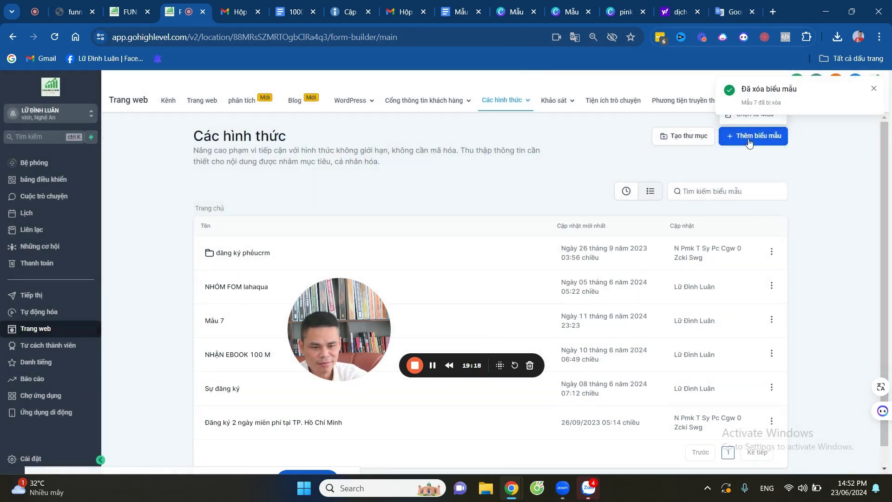
left_click(749, 137)
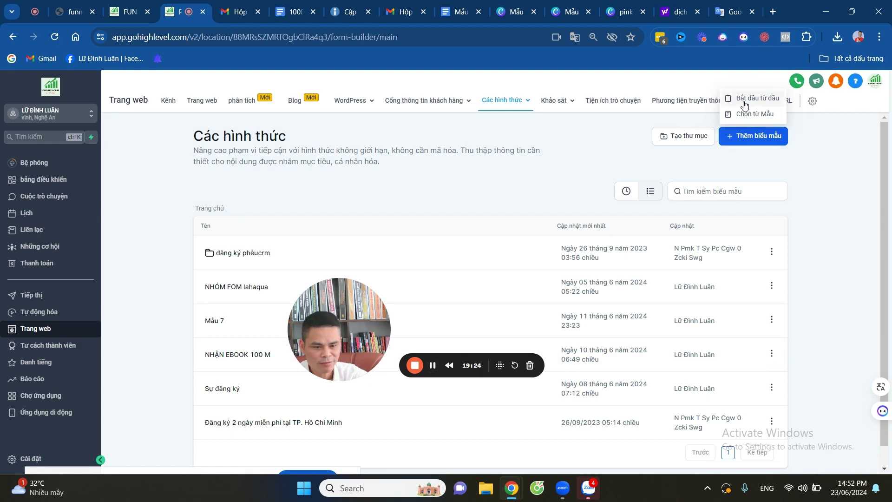
left_click(745, 99)
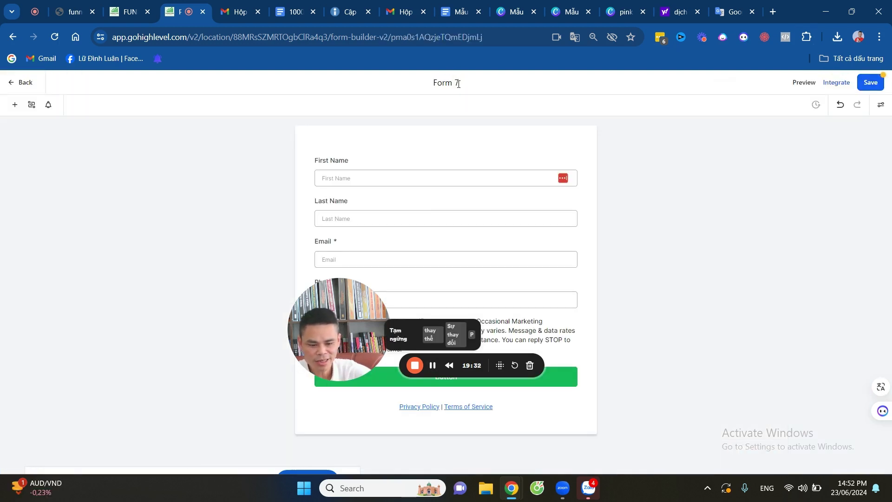
Replace the 'Form 7' title with 'TẶNG MẪU EMAIL VÀ EBOOK'.
left_click(458, 83)
key("BackSpace")
key("BackSpace")
key("BackSpace")
key("BackSpace")
key("BackSpace")
key("BackSpace")
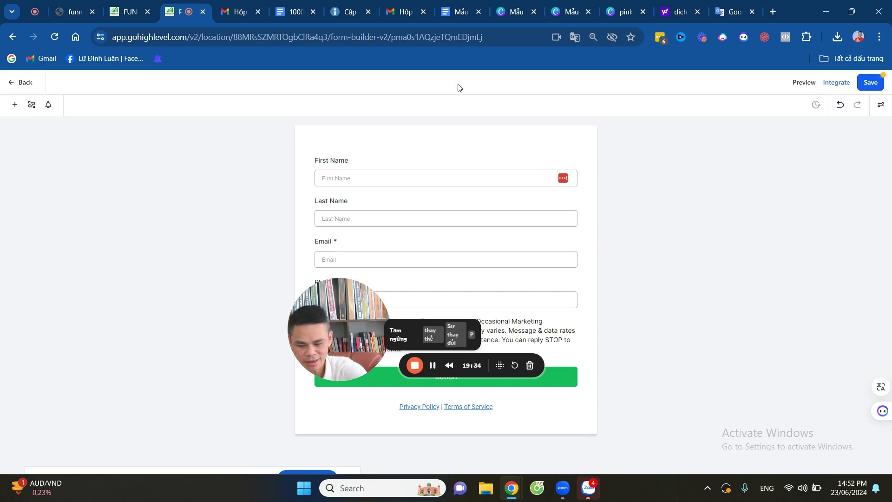
type("TẶNG MẪU EMAIL VÀ EBOOK")
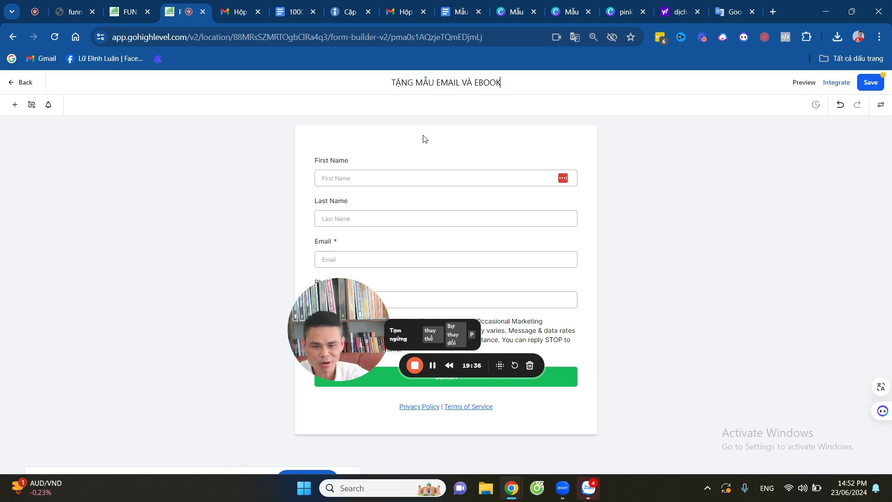
left_click_drag(325, 305, 126, 256)
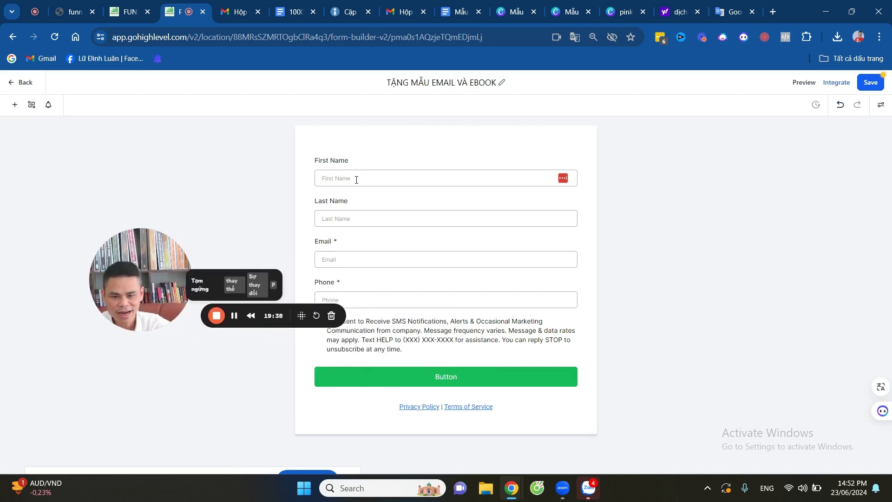
Delete the First Name field from the form.
left_click(357, 178)
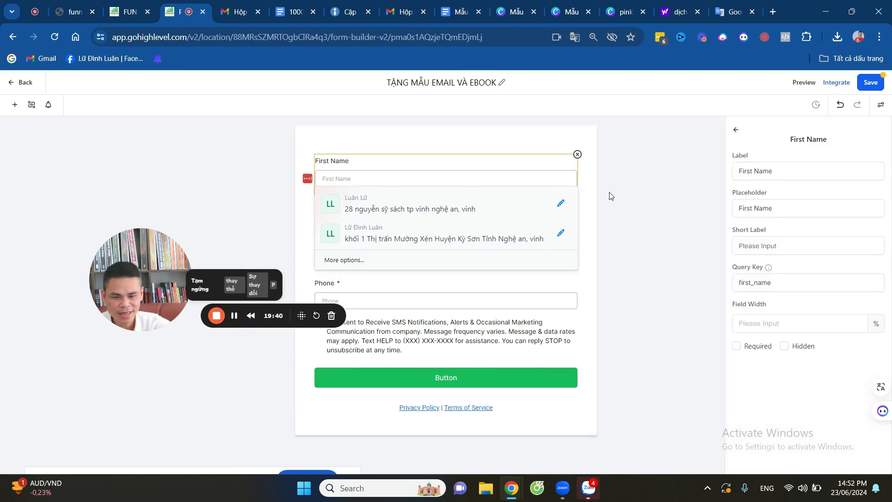
left_click(609, 195)
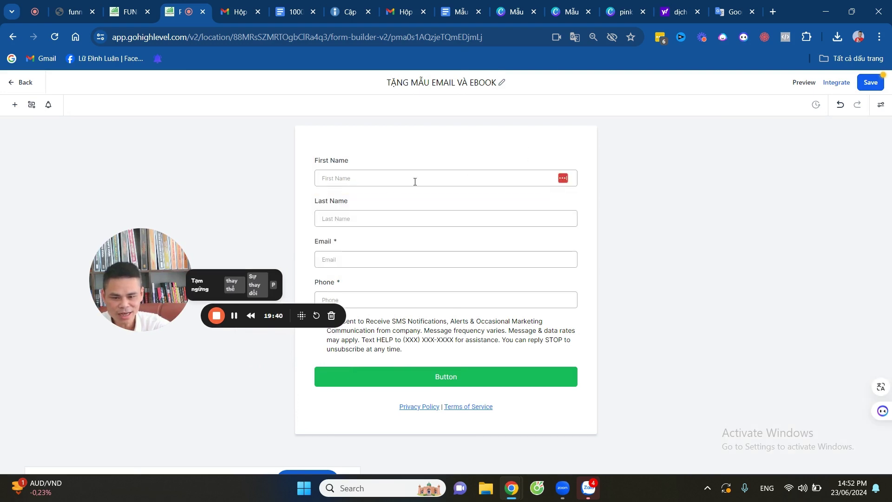
left_click(385, 178)
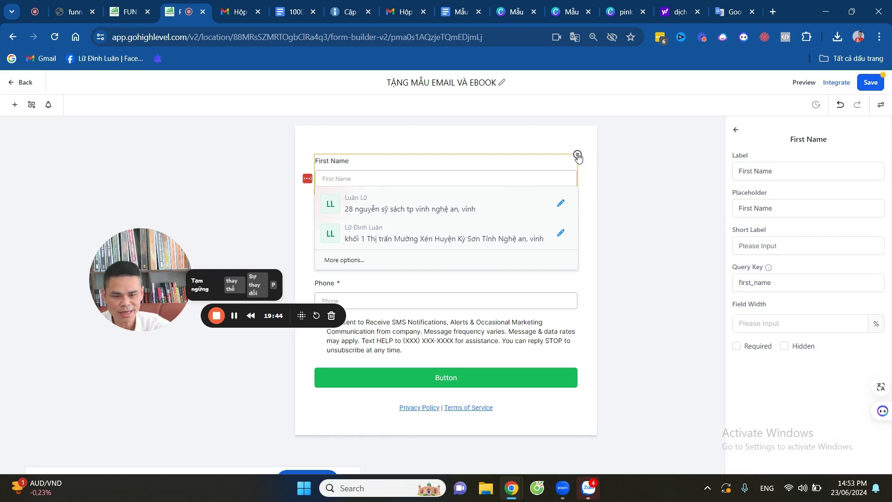
left_click(577, 154)
Change the Last Name field's label and placeholder to 'Họ và Tên'.
left_click(362, 176)
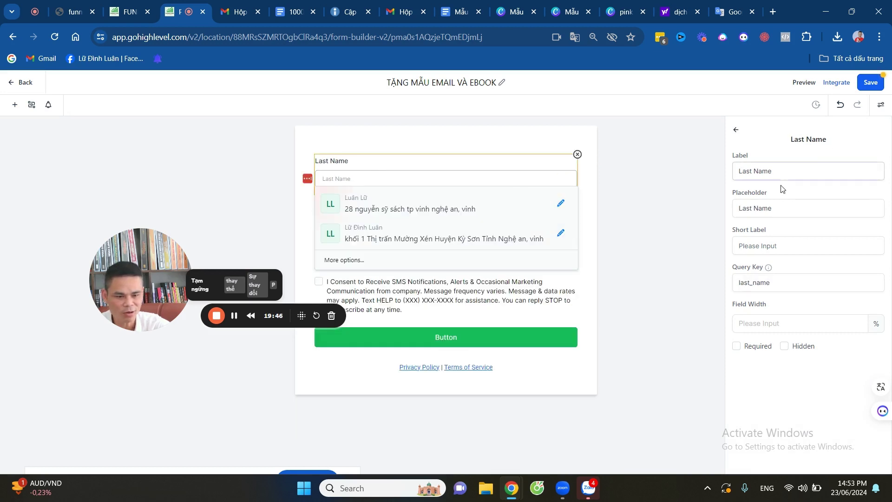
left_click(788, 170)
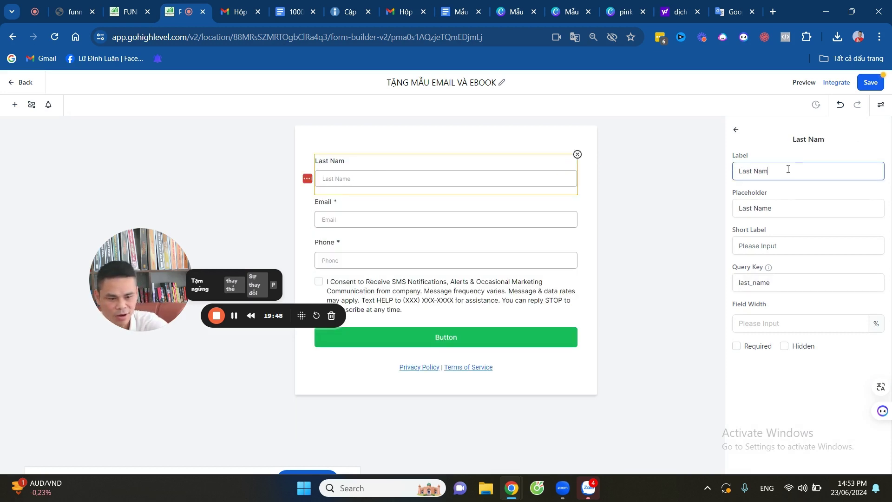
key("ctrl+a")
key("BackSpace")
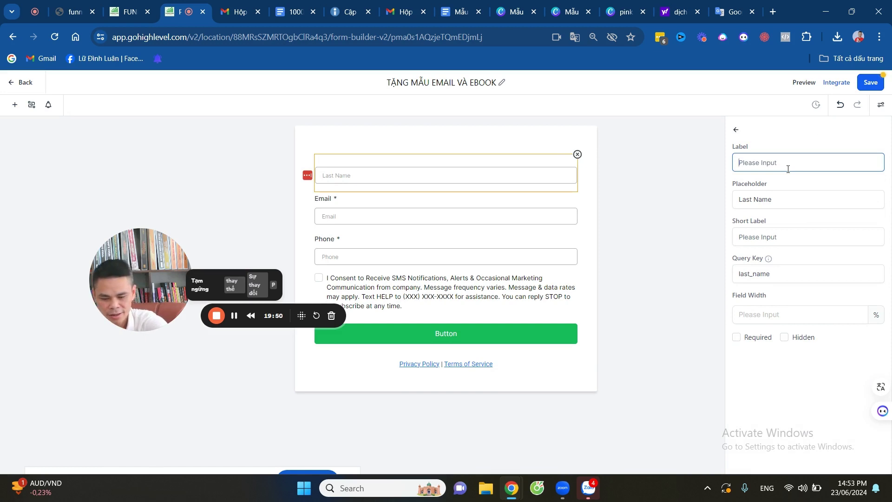
type("Hoj")
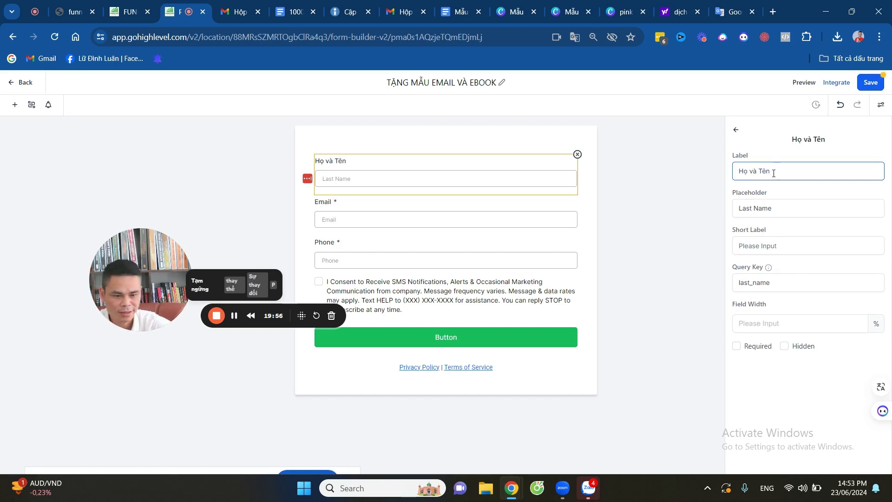
key("ctrl+a")
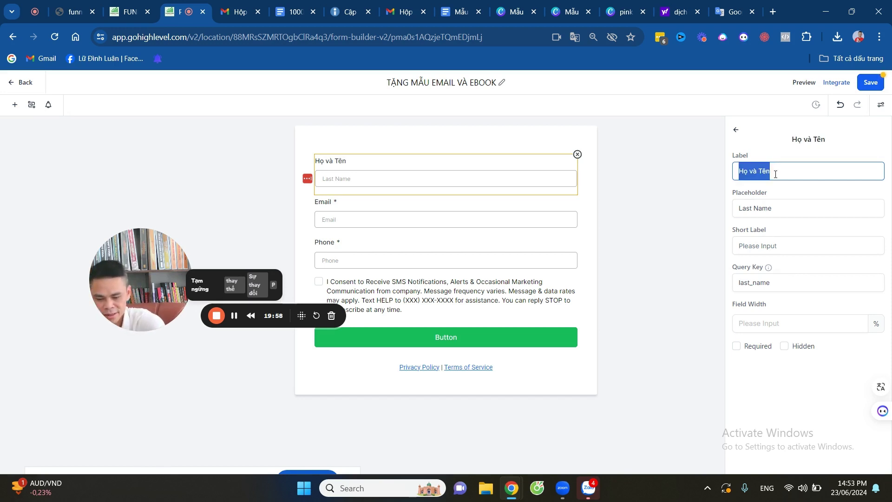
left_click(786, 208)
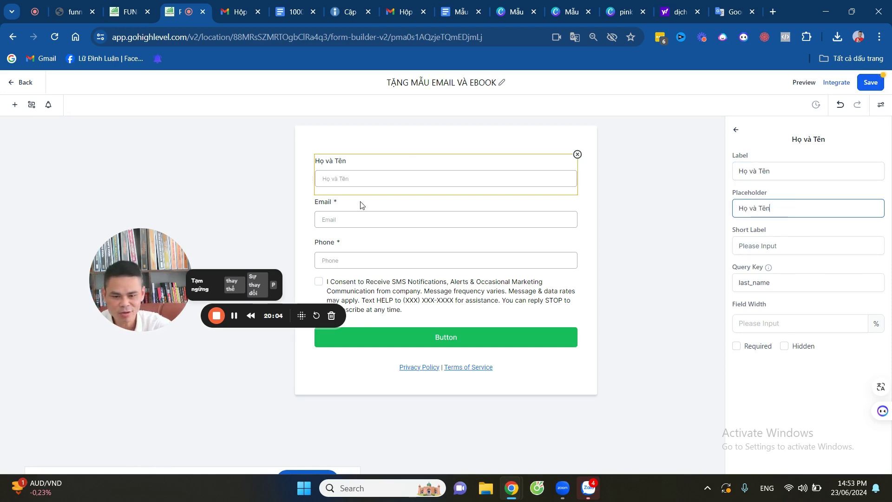
left_click(352, 216)
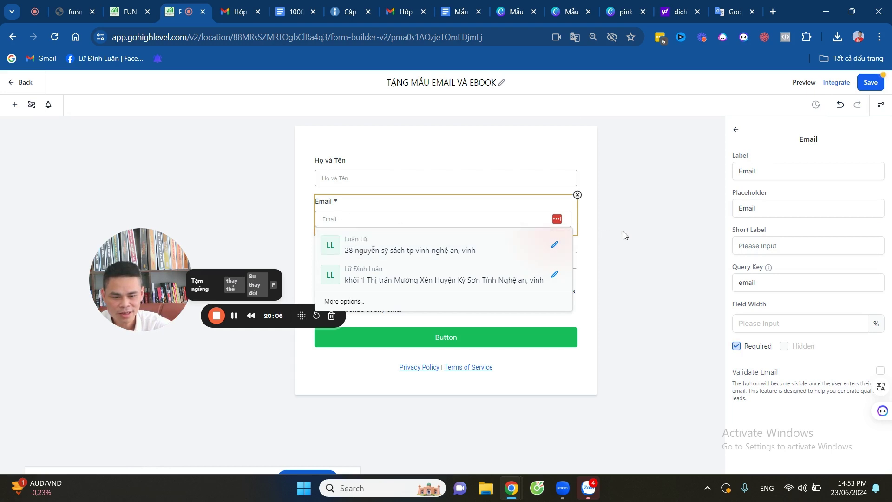
Set the Phone field's label to 'Số điện thoại' and paste the same text as its placeholder.
left_click(623, 232)
left_click(360, 259)
left_click(779, 169)
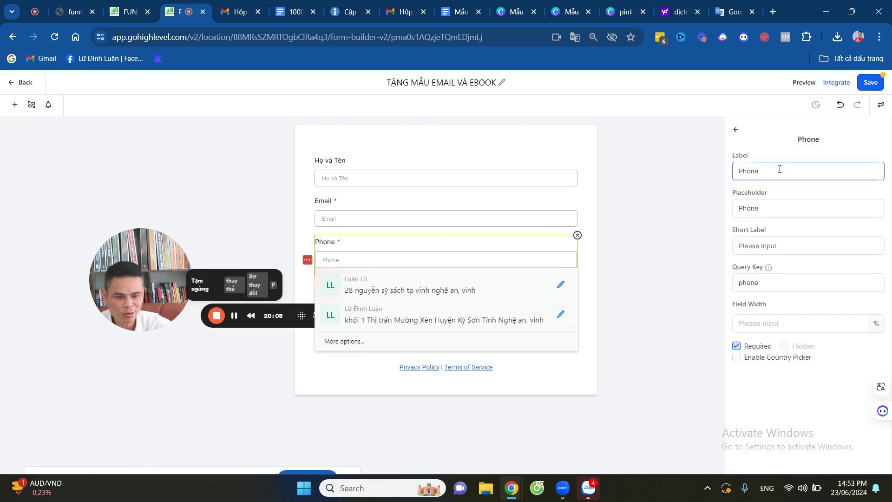
key("BackSpace")
key("BackSpace")
key("BackSpace")
key("BackSpace")
key("BackSpace")
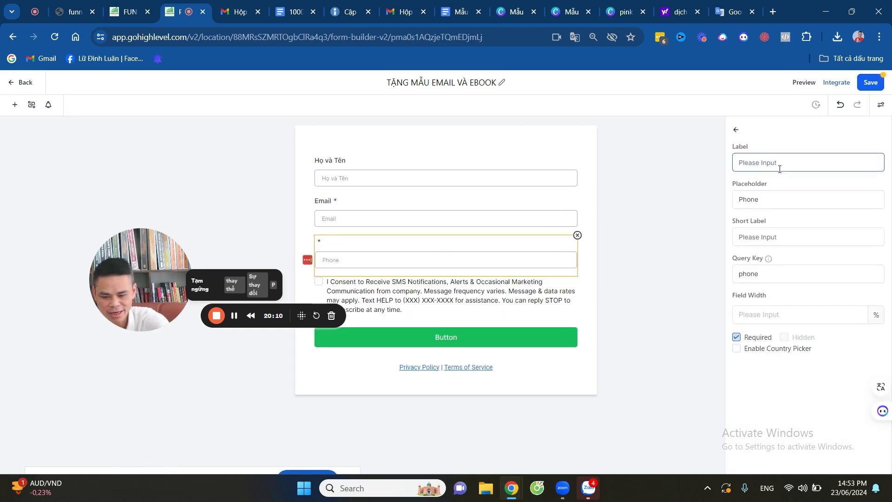
type("Số điện thoại")
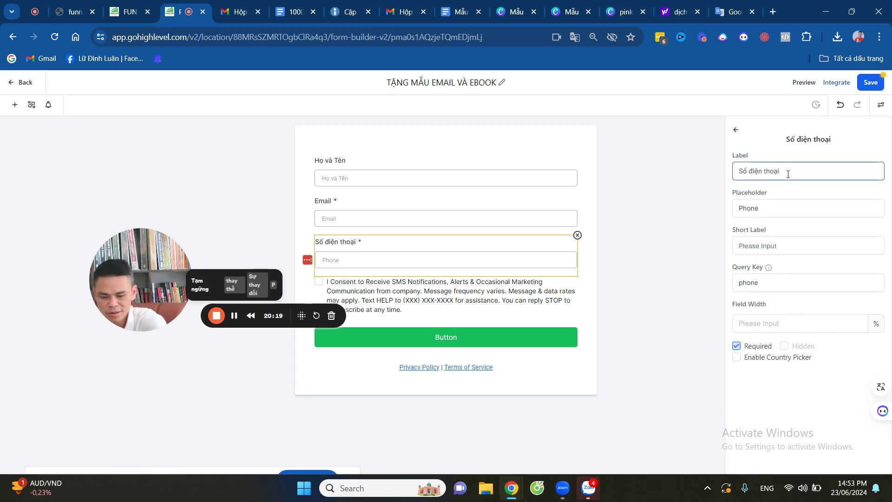
key("ctrl+a")
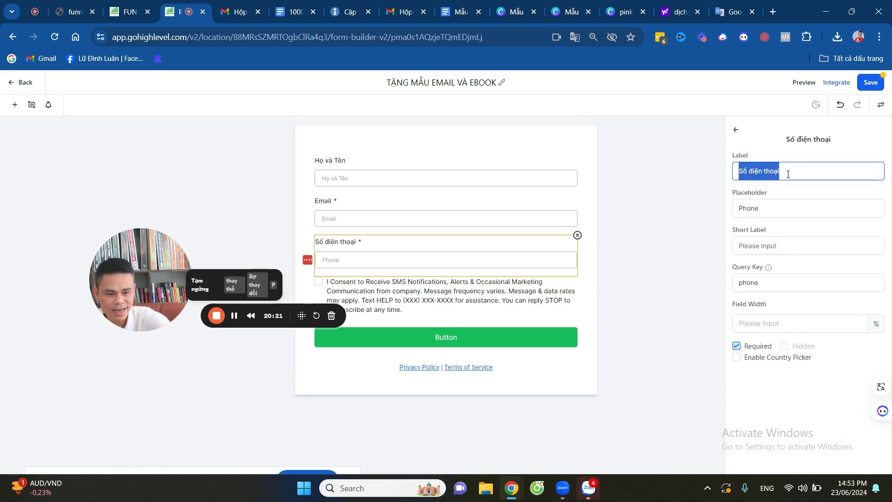
key("ctrl+c")
left_click(793, 208)
key("ctrl+a")
key("ctrl+v")
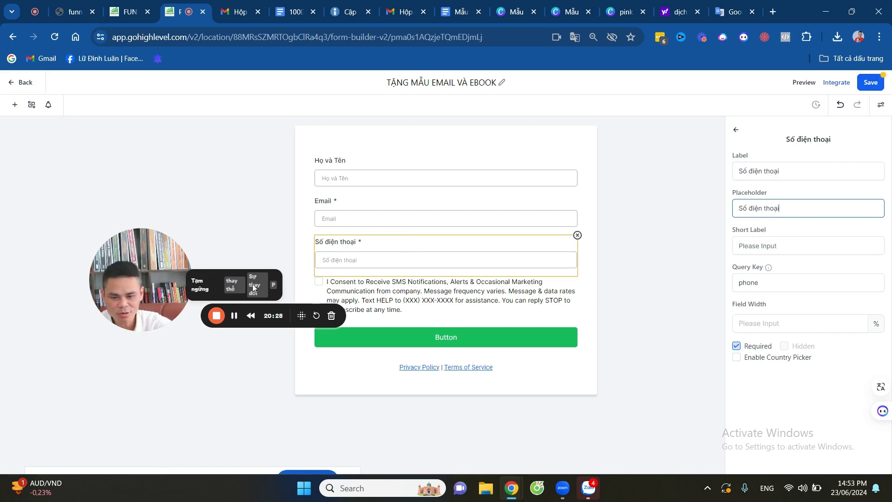
left_click_drag(141, 268, 108, 354)
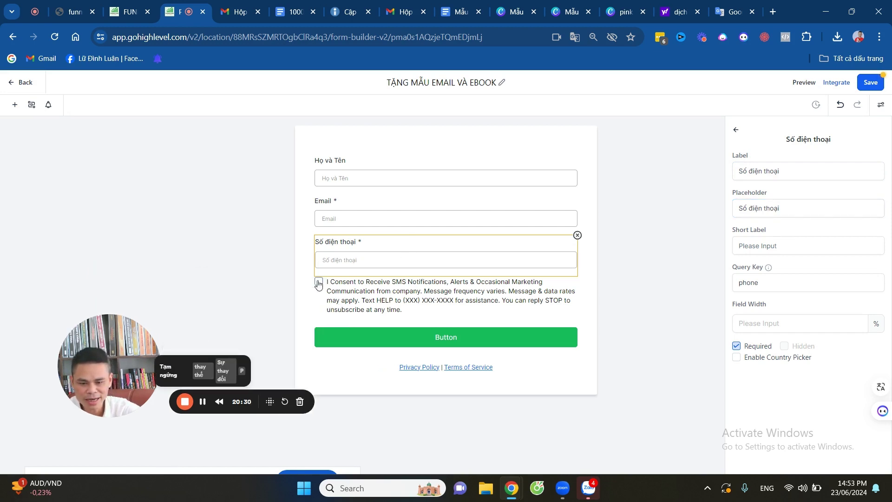
Remove the SMS consent checkbox block and the Privacy Policy | Terms of Service line.
left_click(449, 291)
left_click(576, 277)
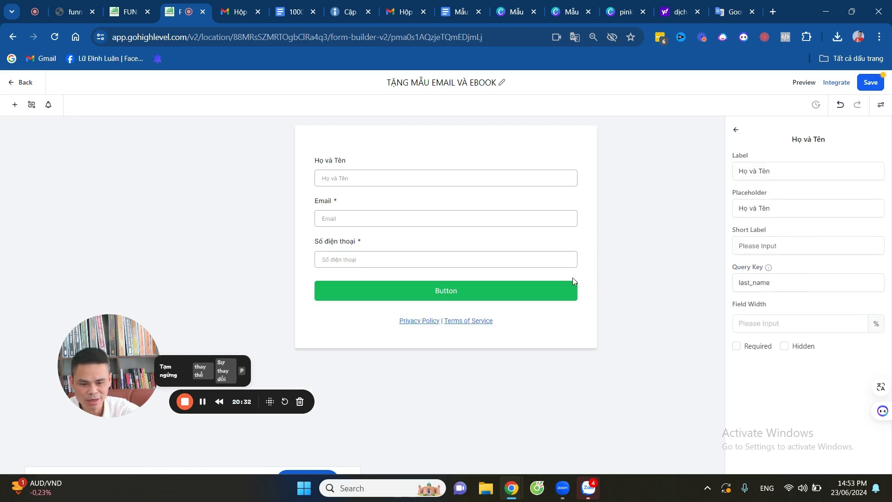
left_click(451, 323)
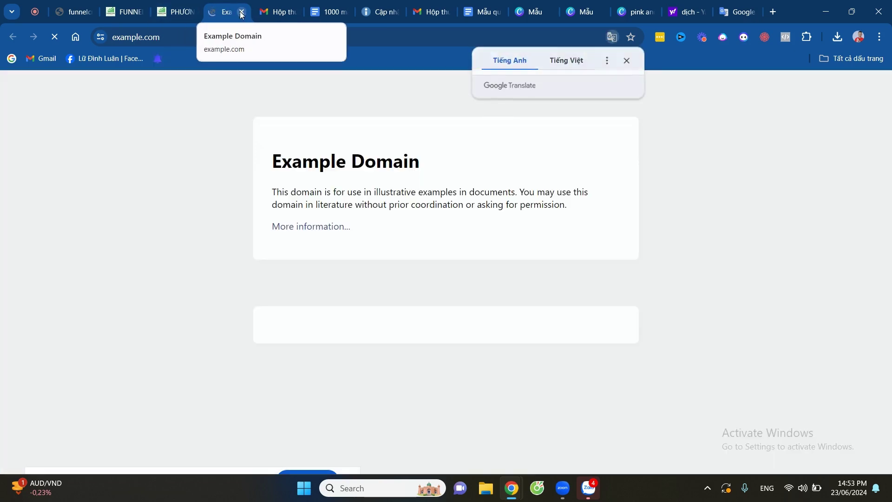
left_click(242, 13)
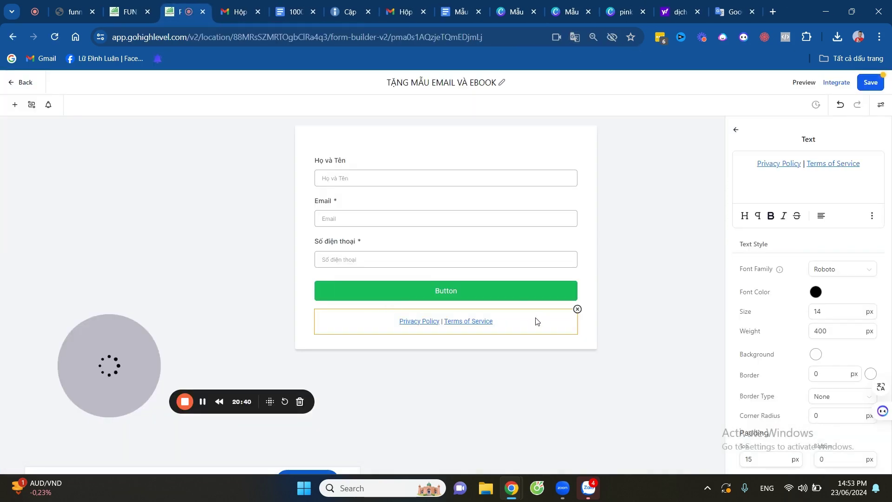
left_click(577, 308)
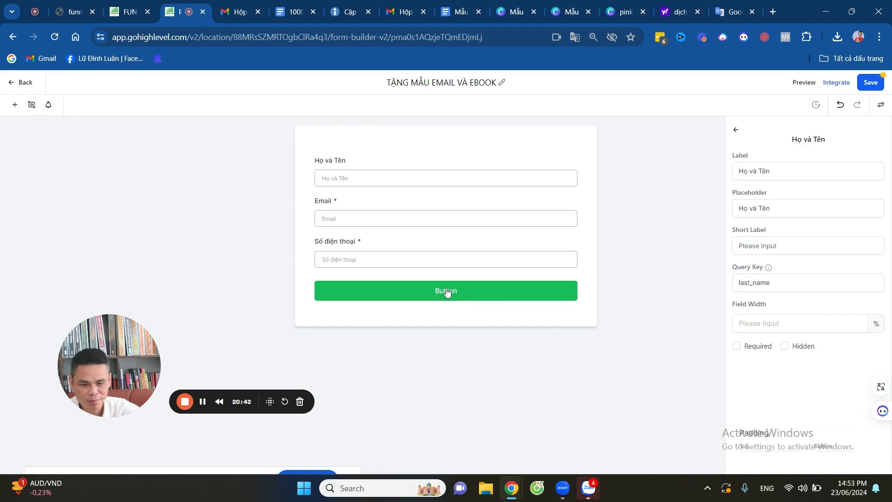
left_click(446, 291)
Clear the 'Button' caption and start typing the Vietnamese ĐĂNG KÝ caption, currently 'D'.
left_click(780, 197)
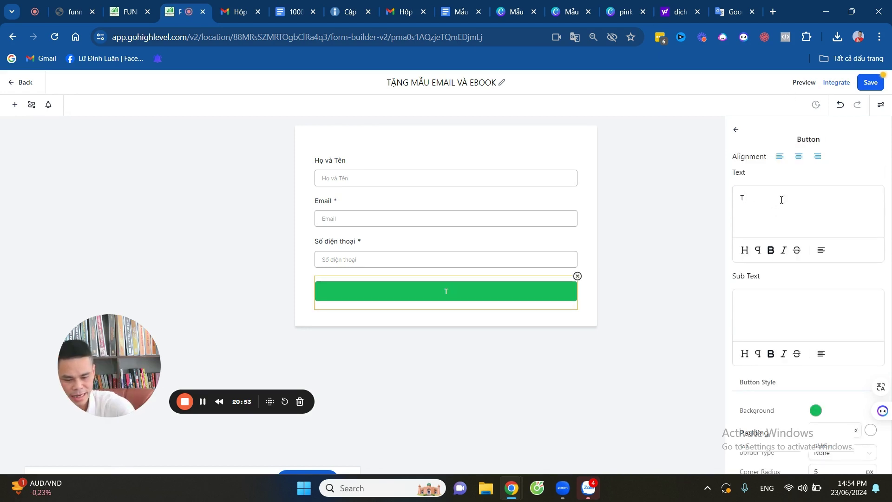
key("BackSpace")
type("DĂNG")
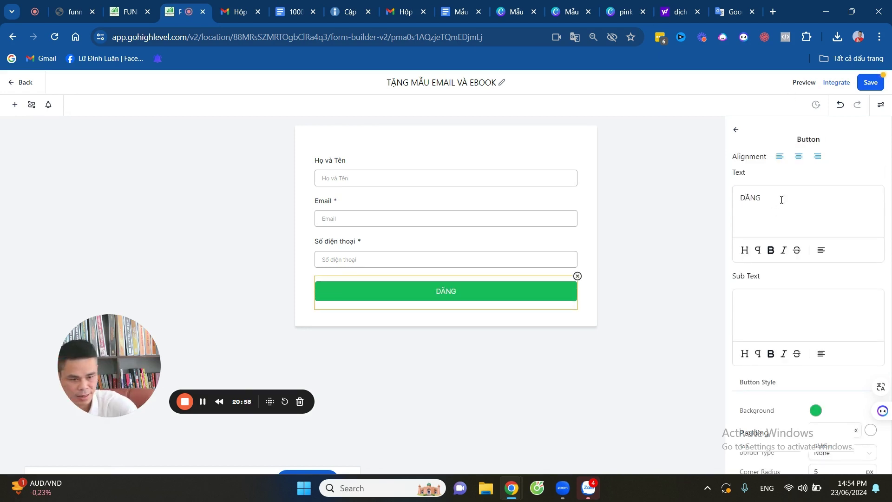
key("BackSpace")
key("BackSpace")
key("BackSpace")
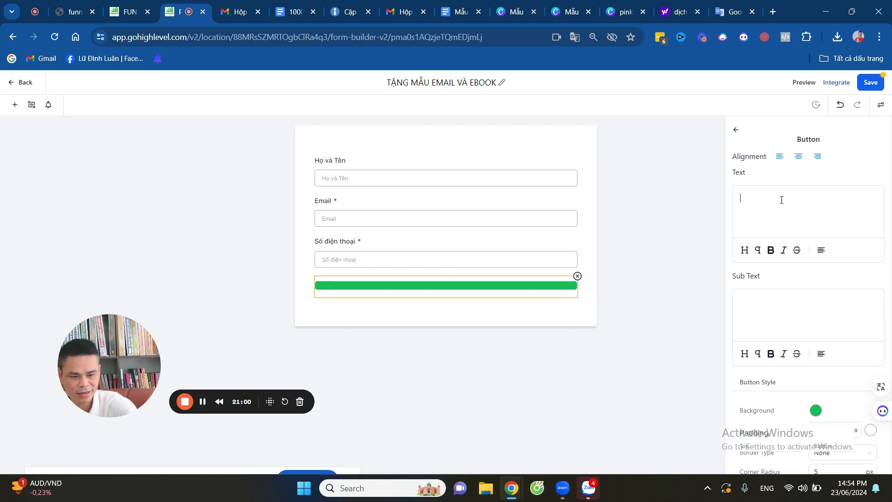
type("D")
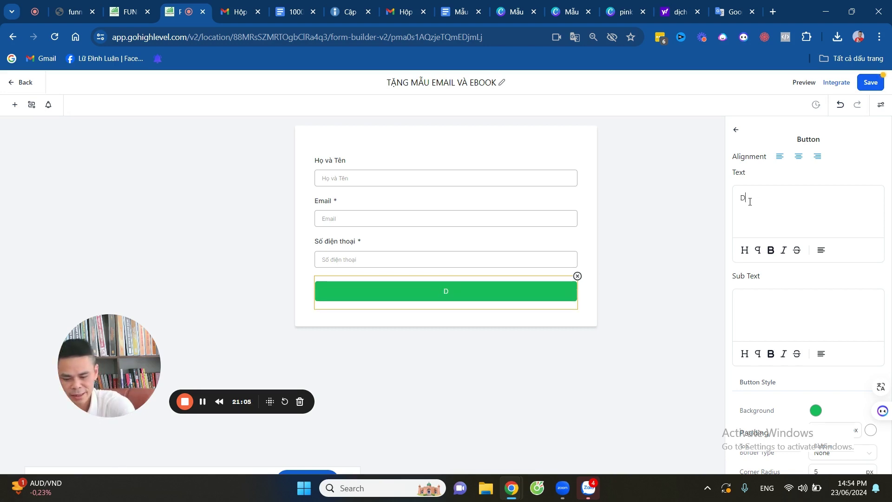
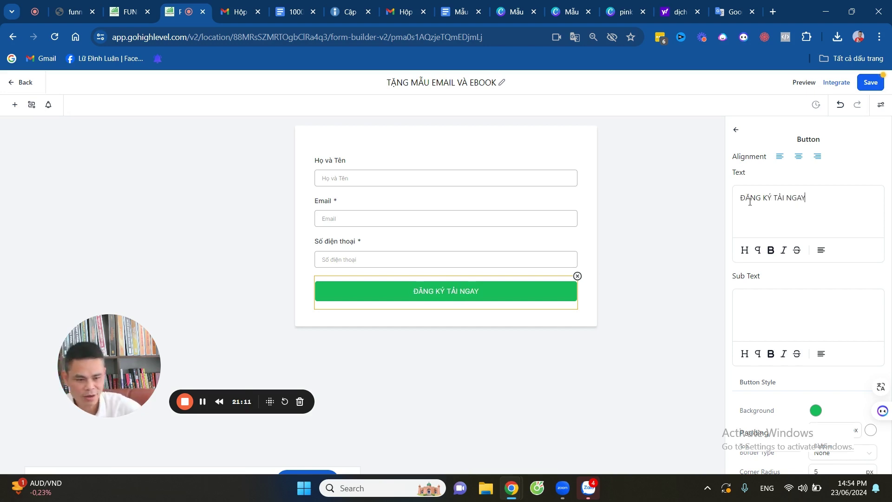
Give the ĐĂNG KÝ TẢI NGAY button a bright green background (#18BD18FF) and save the form.
left_click(816, 411)
left_click(773, 357)
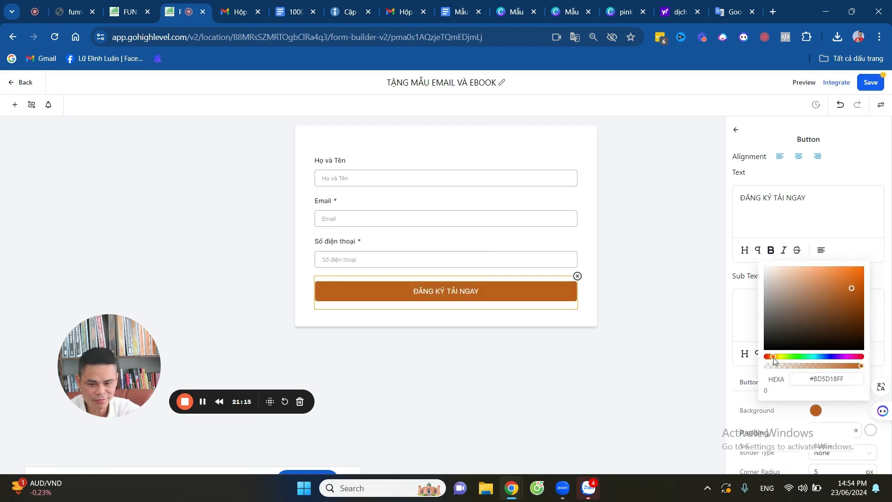
left_click(798, 356)
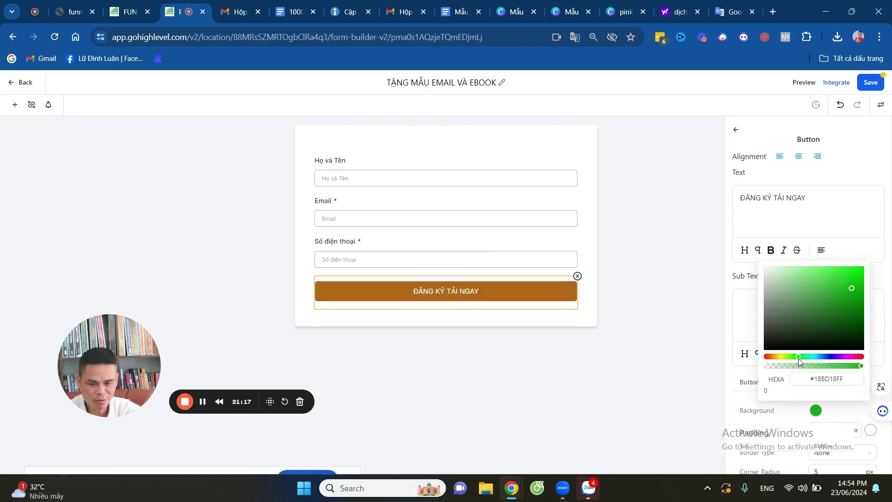
left_click(639, 359)
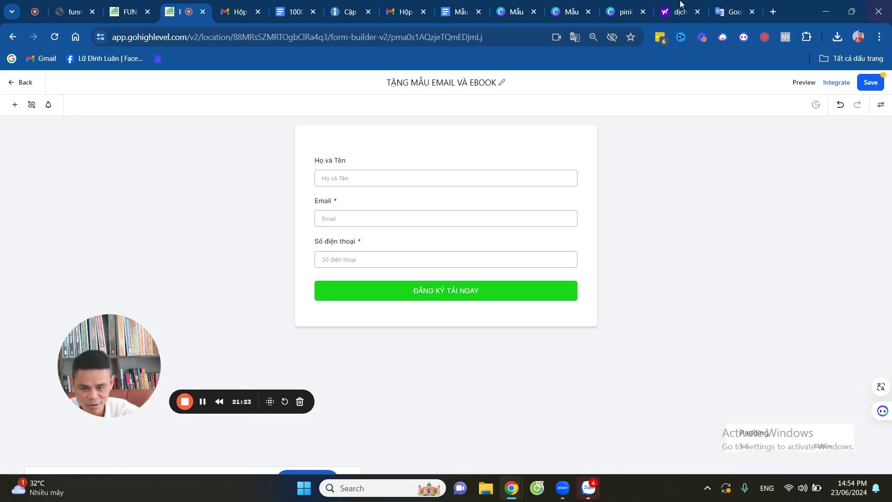
left_click(873, 87)
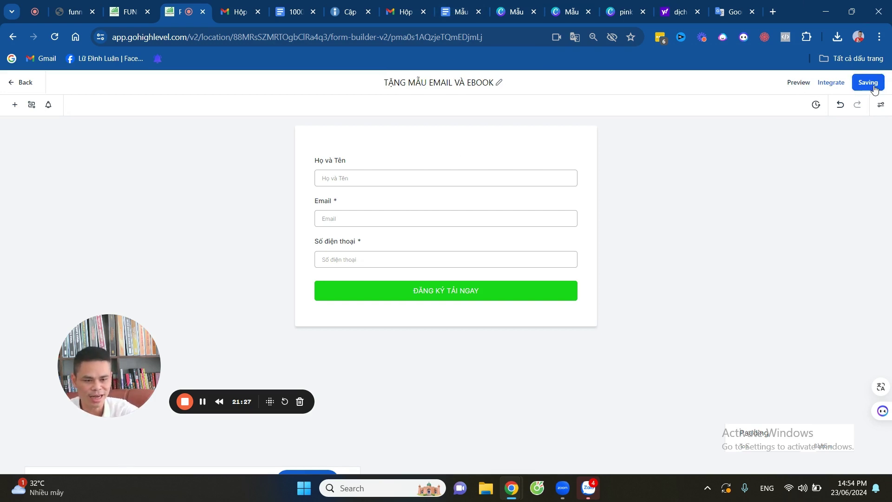
Review the Integrate options, save the TẶNG MẪU EMAIL VÀ EBOOK form, and return to the forms list.
left_click(830, 85)
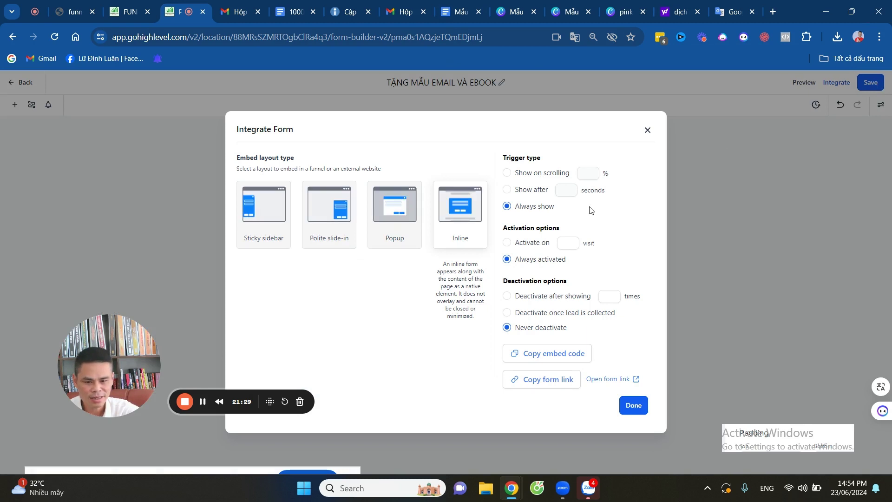
left_click(648, 131)
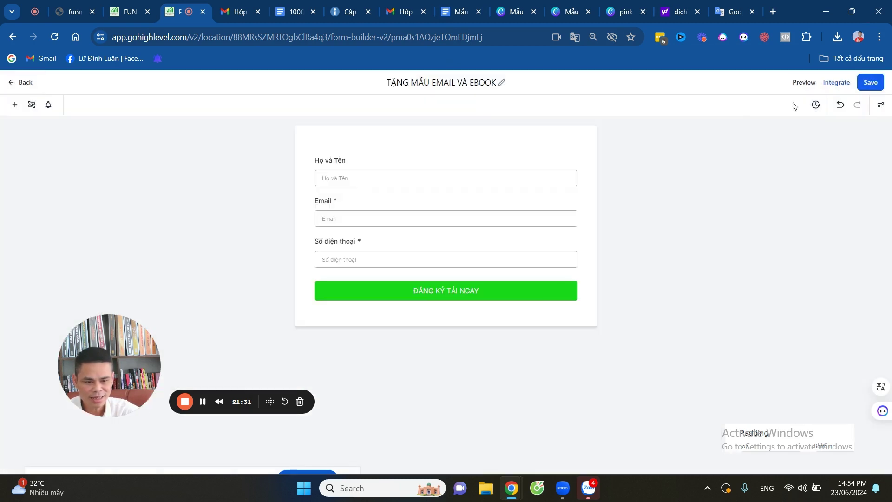
left_click(867, 84)
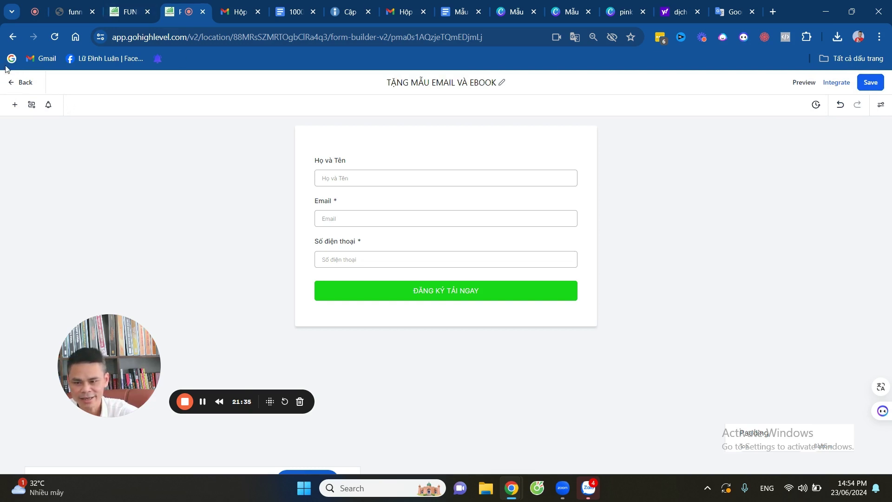
left_click(10, 84)
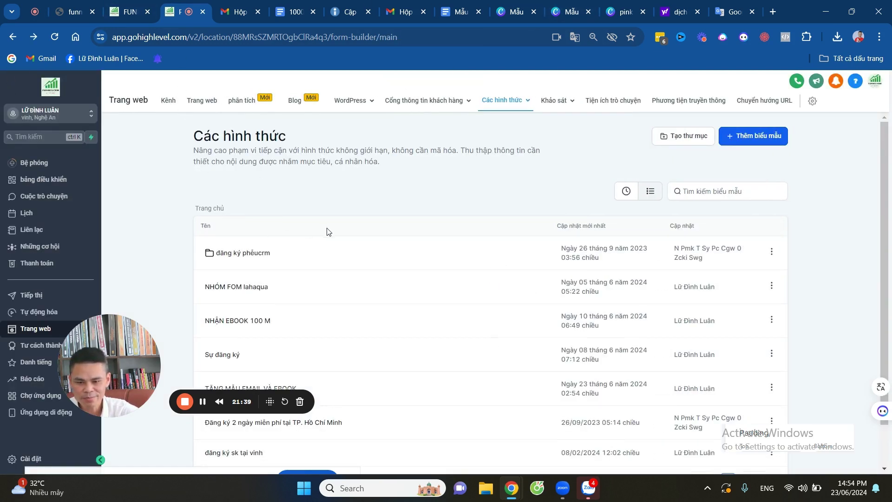
Open the Huấn luyện chiến lược funnel and edit its Trang chủ page in the page builder.
left_click(168, 101)
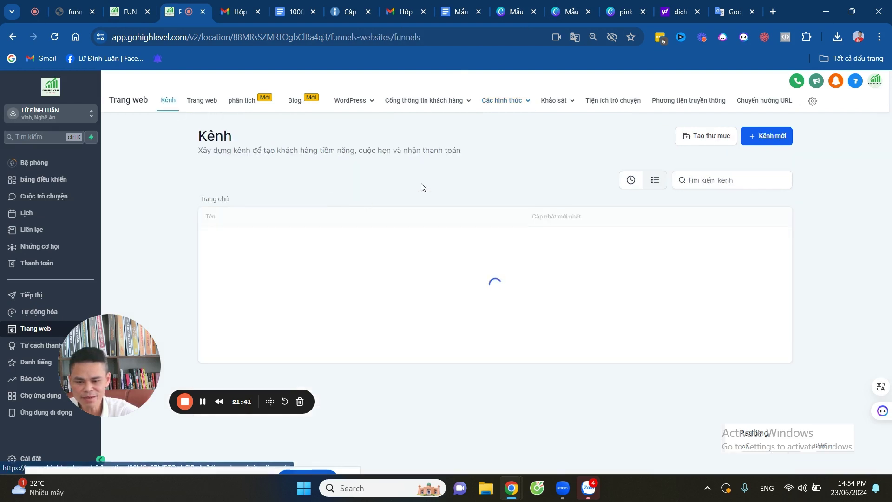
left_click_drag(110, 336, 65, 322)
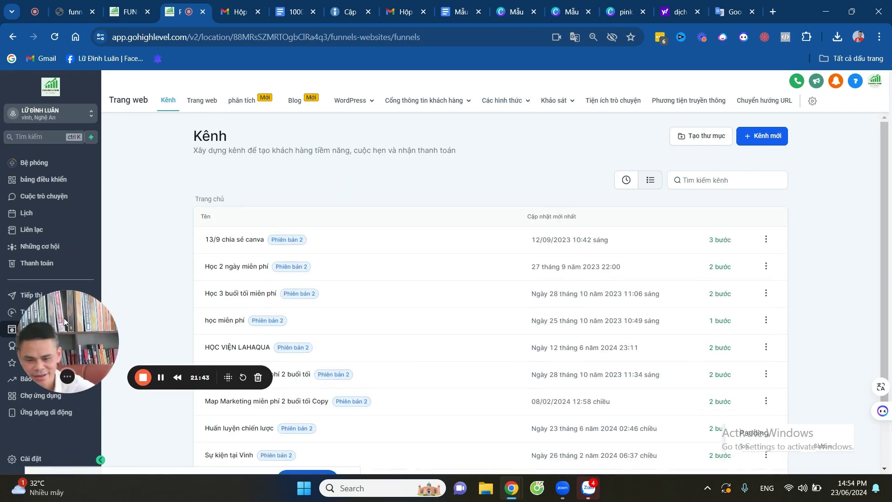
scroll(325, 251, "down", 2)
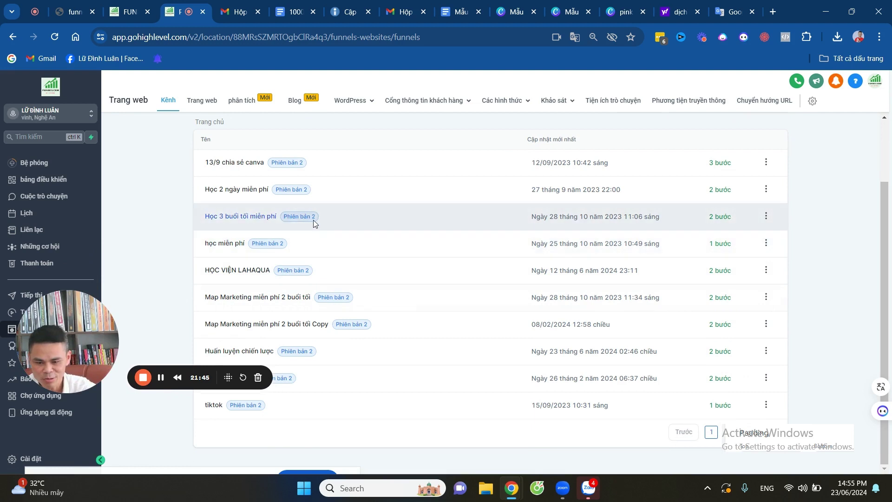
left_click_drag(81, 325, 381, 244)
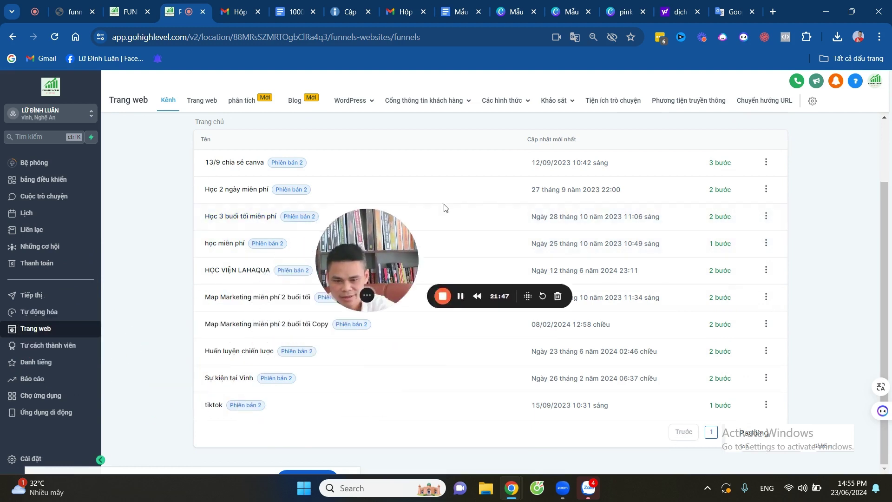
left_click_drag(443, 208, 493, 180)
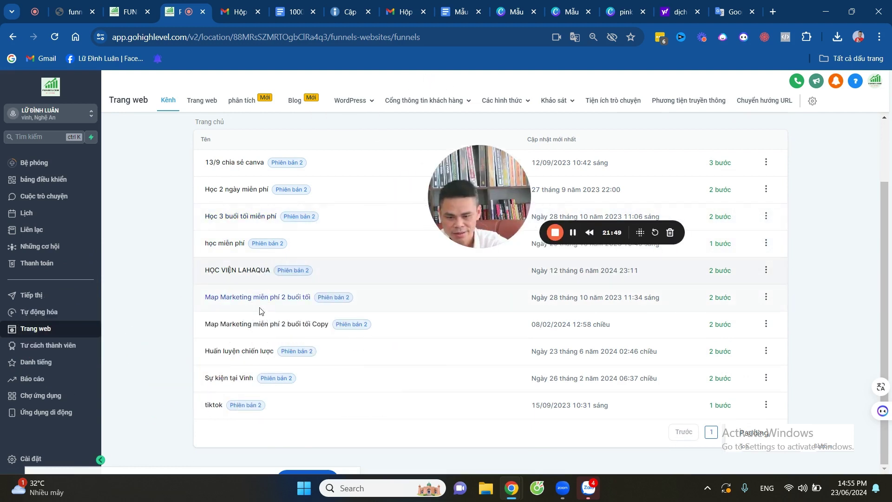
left_click(240, 354)
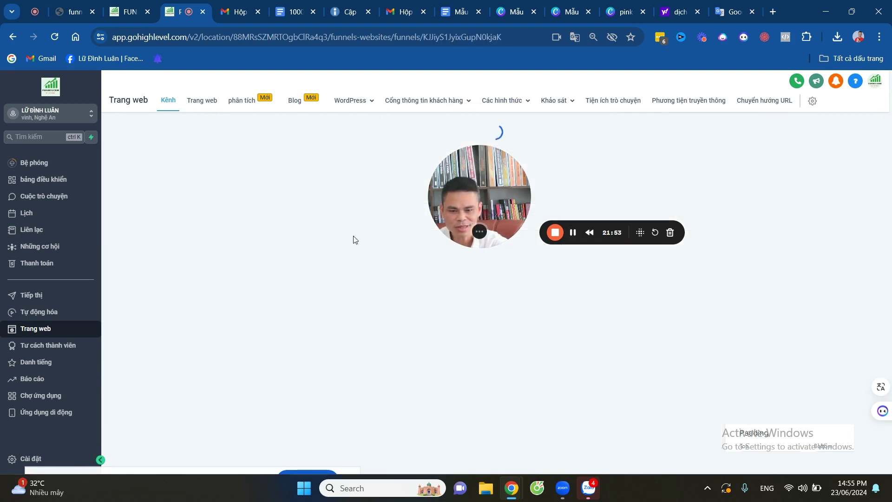
left_click_drag(474, 186, 139, 338)
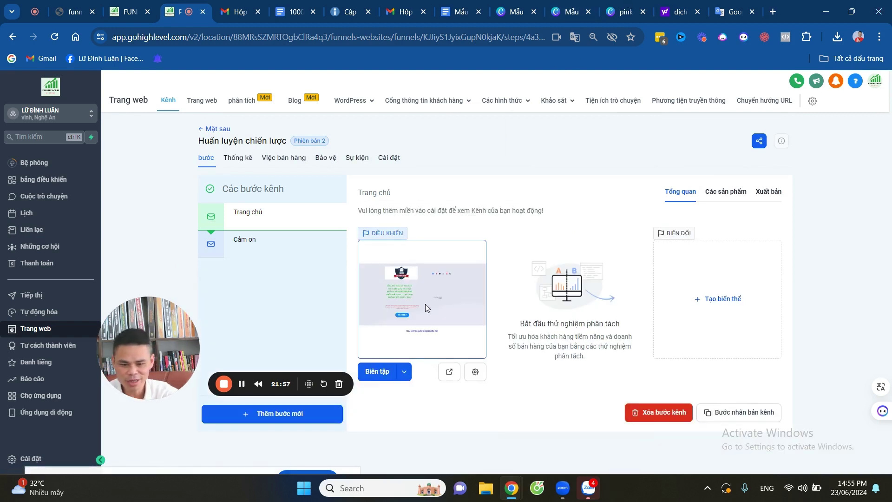
left_click(403, 371)
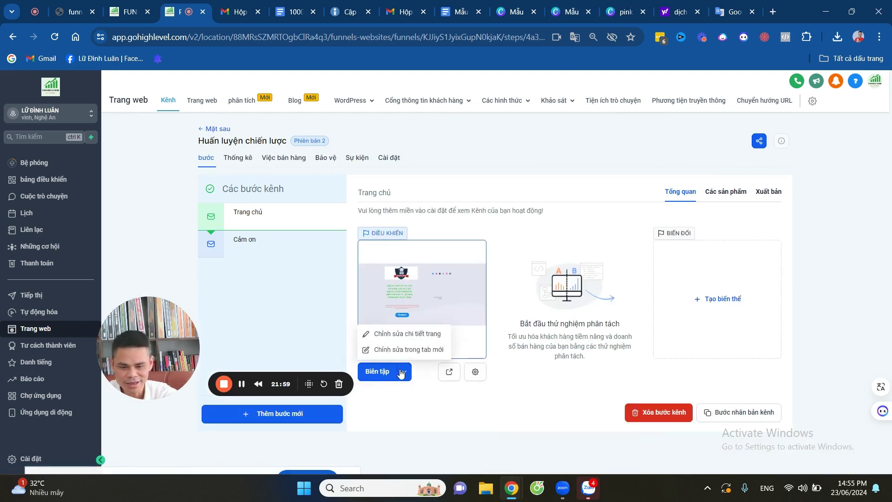
left_click(366, 341)
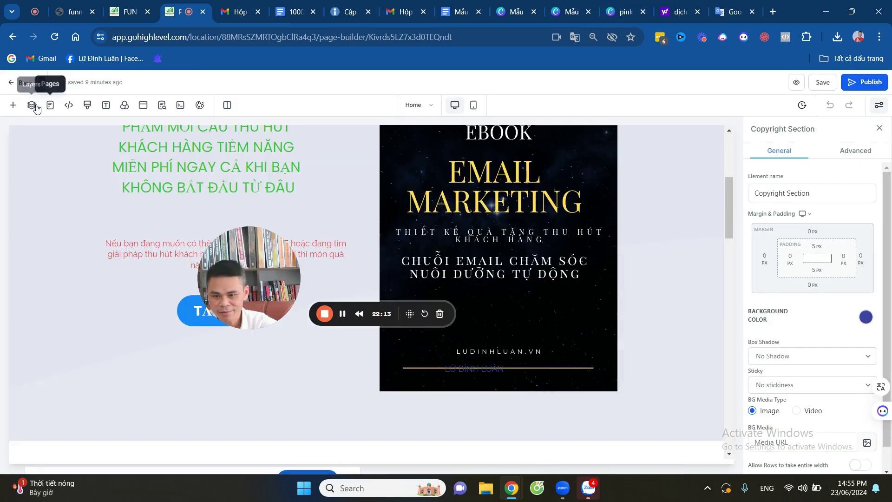
Show the popup via Layers and delete its Two Step Order checkout form.
left_click(29, 106)
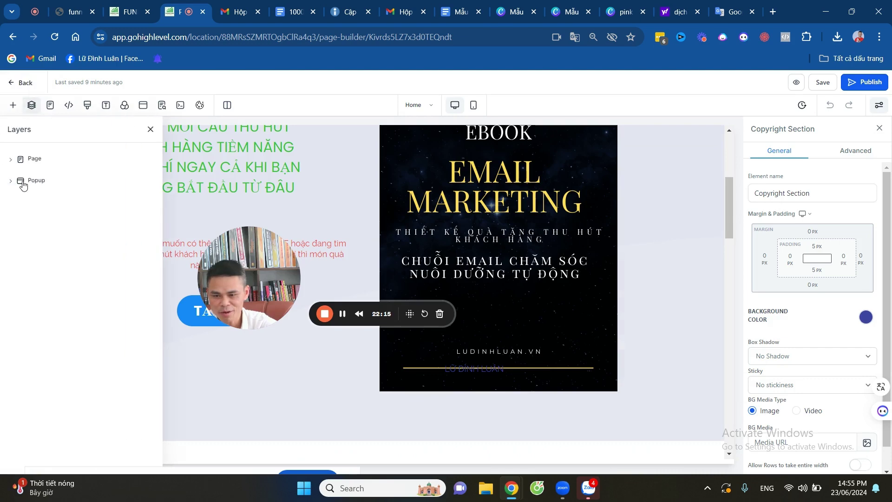
left_click(23, 184)
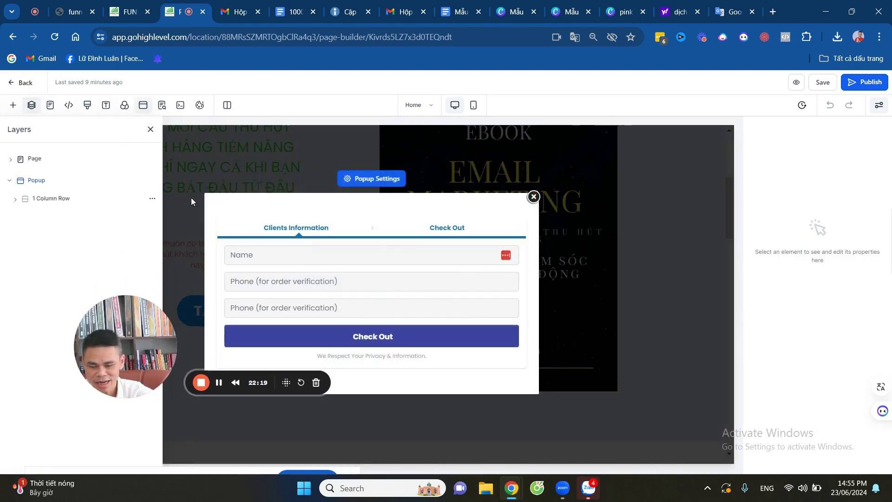
left_click(533, 197)
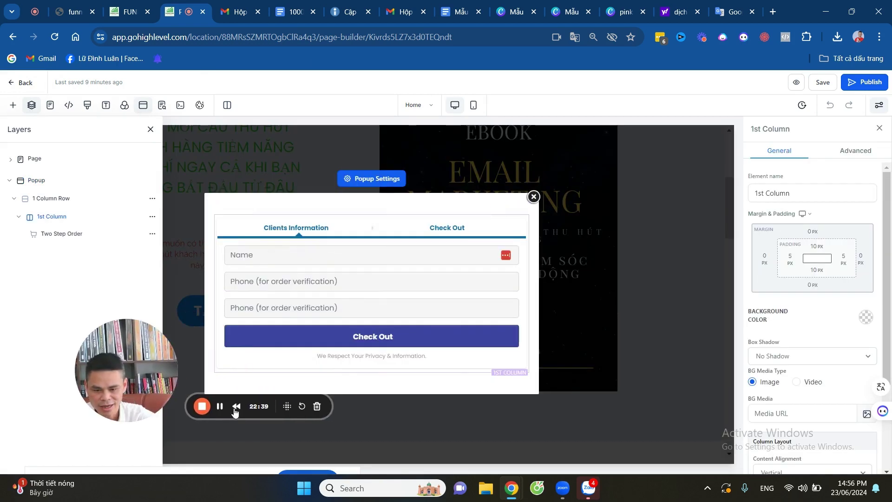
key("ctrl+z")
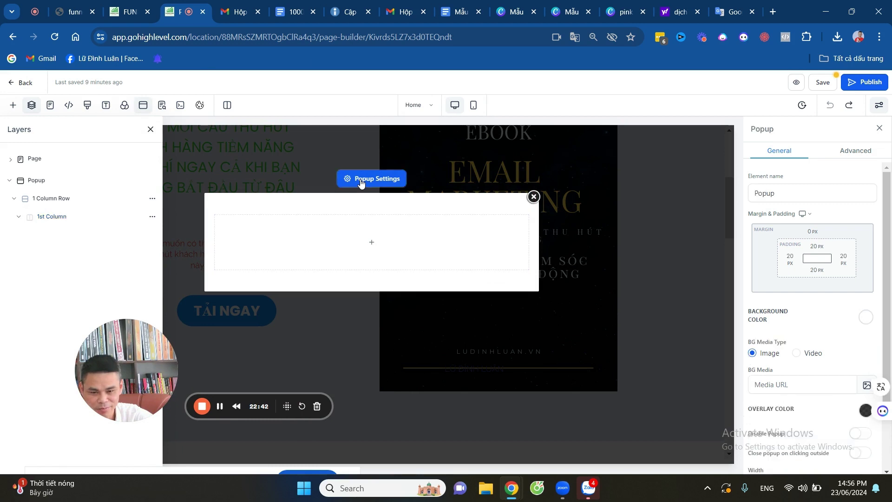
left_click(374, 238)
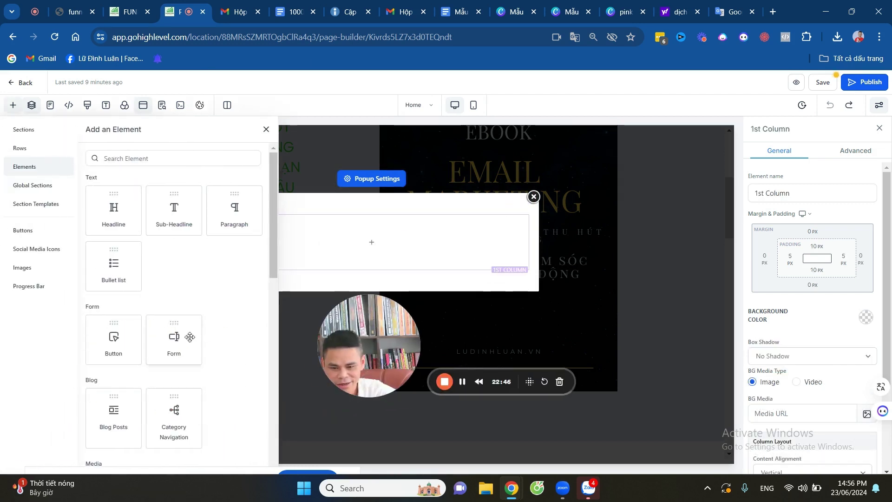
Add a Form element to the popup set to TẶNG MẪU EMAIL VÀ EBOOK, then save the page.
left_click_drag(173, 342, 360, 251)
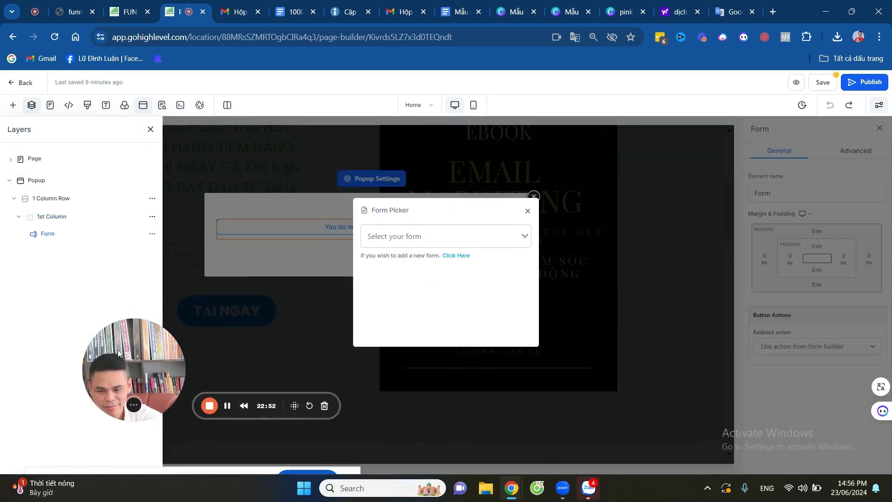
left_click(466, 236)
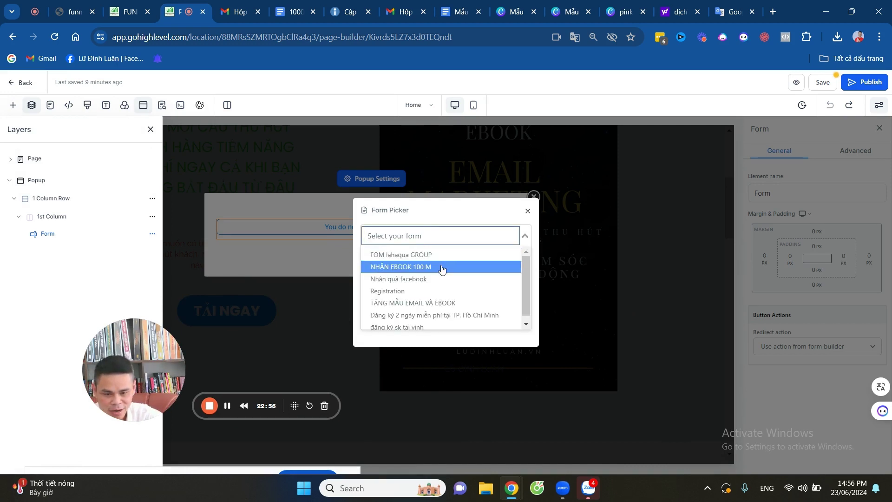
left_click(447, 304)
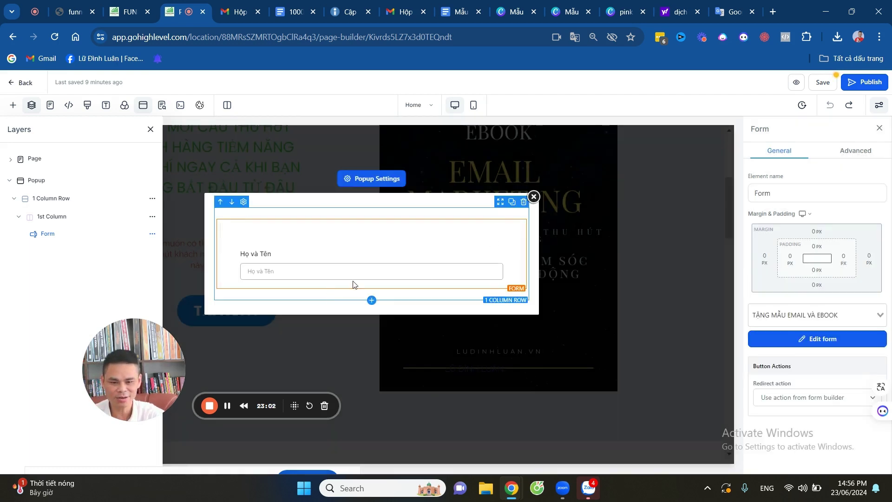
left_click_drag(121, 357, 42, 337)
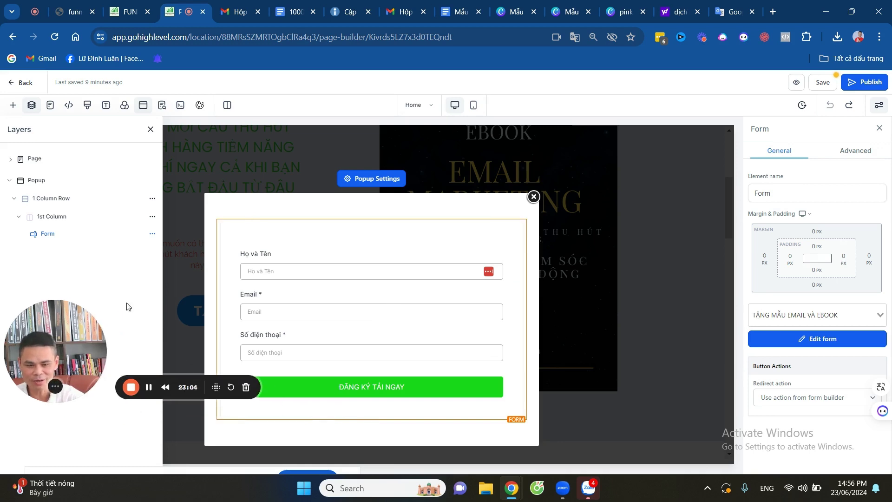
left_click(829, 84)
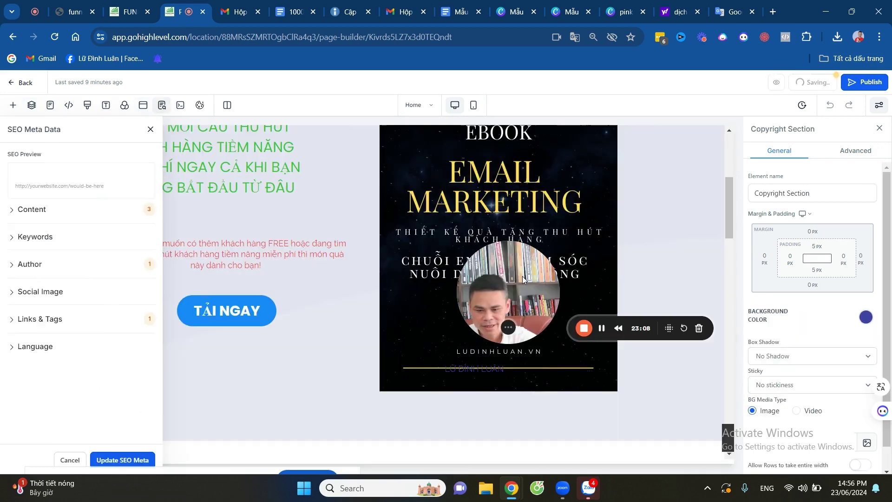
Paste ĐĂNG KÝ TẢI MẪU EMAIL MARKETING as the page's SEO title and description.
left_click(29, 209)
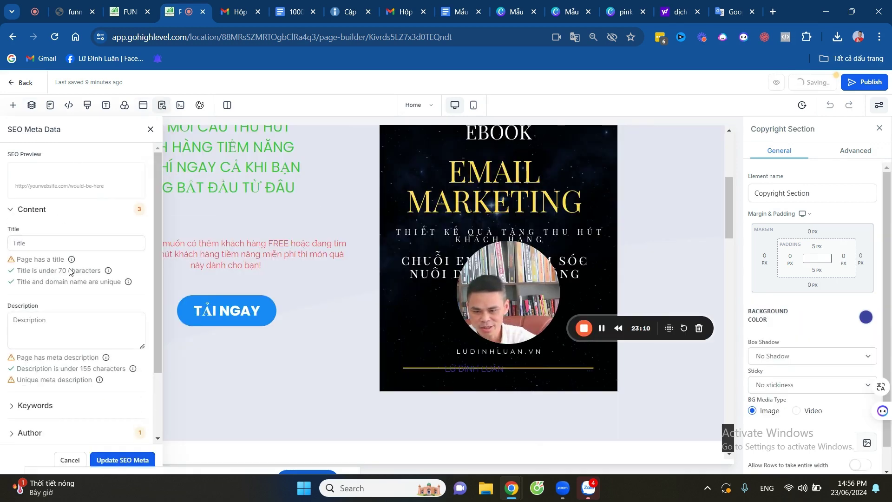
left_click(47, 244)
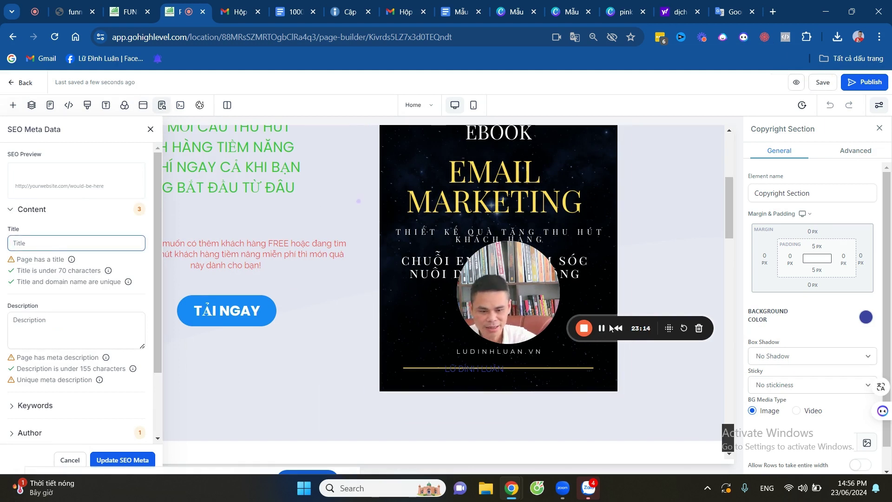
left_click(33, 248)
type("ĐĂNG KÝ TẢI MẪU EMAIL MARKETING")
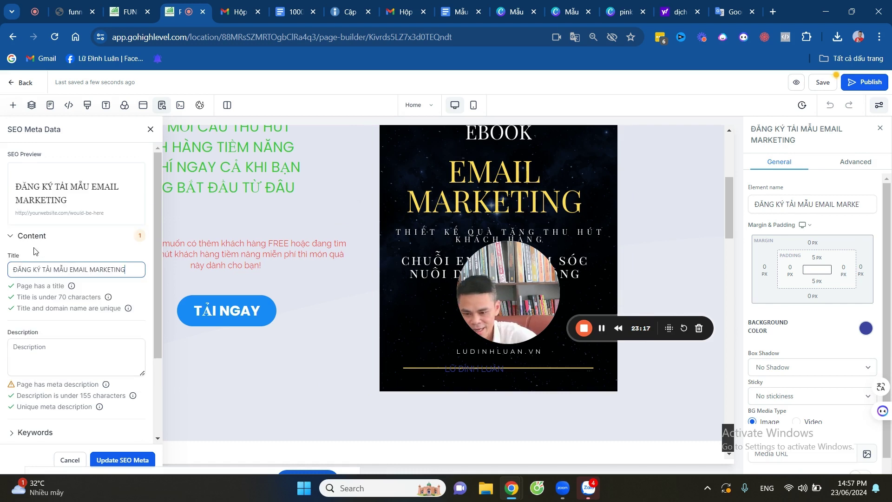
left_click(26, 358)
type("ĐĂNG KÝ TẢI MẪU EMAIL MARKETING")
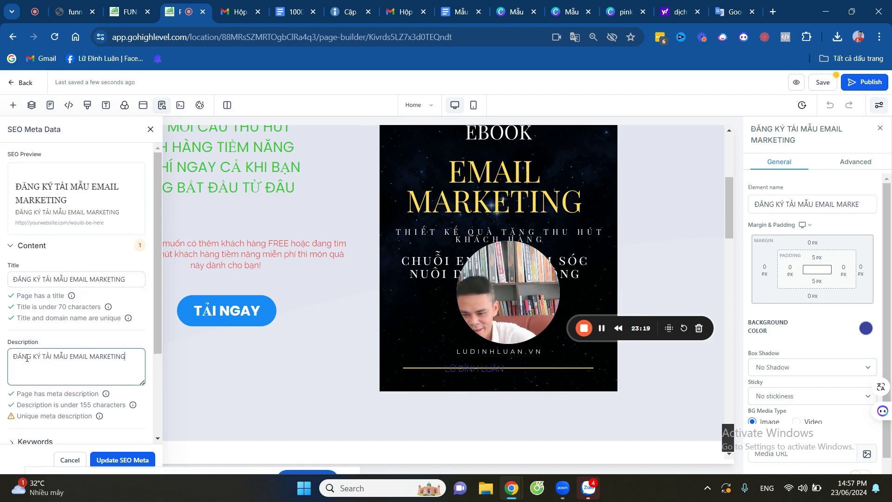
Fill the SEO keywords and author fields with ĐĂNG KÝ TẢI MẪU EMAIL MARKETING.
scroll(26, 357, "down", 2)
left_click(15, 327)
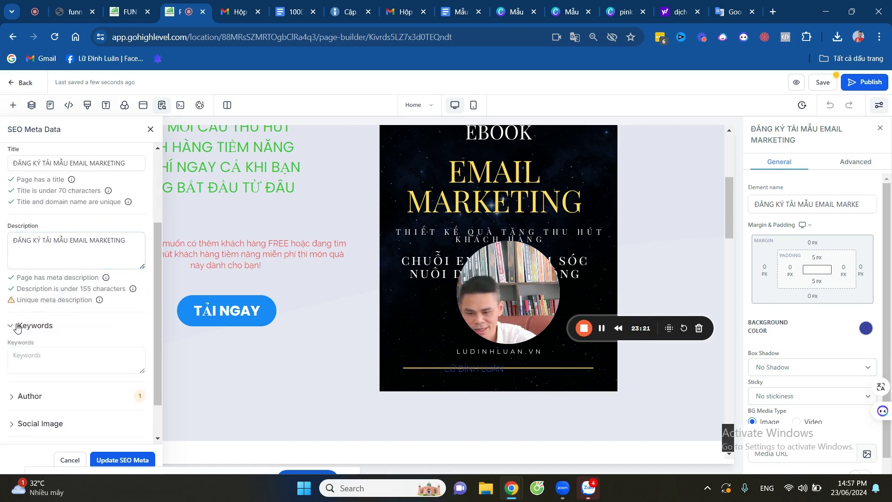
left_click(32, 358)
type("ĐĂNG KÝ TẢI MẪU EMAIL MARKETING")
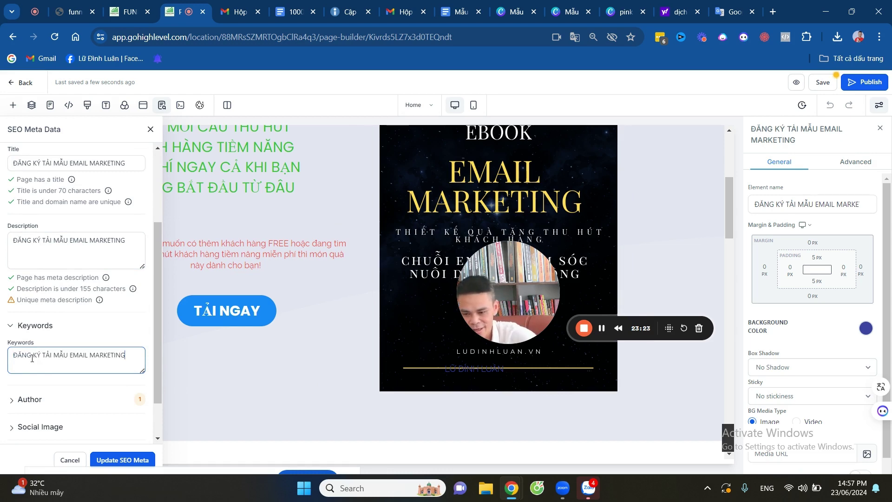
left_click(33, 390)
scroll(33, 389, "down", 2)
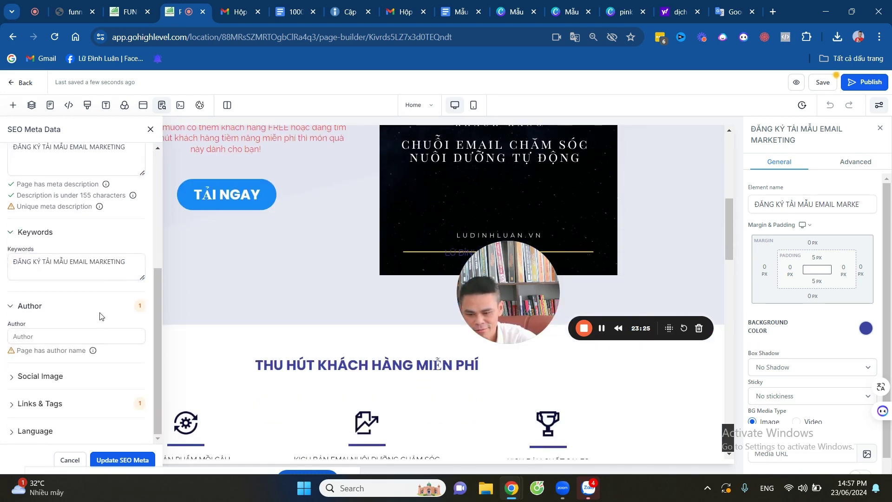
left_click(30, 337)
type("ĐĂNG KÝ TẢI MẪU EMAIL MARKETING")
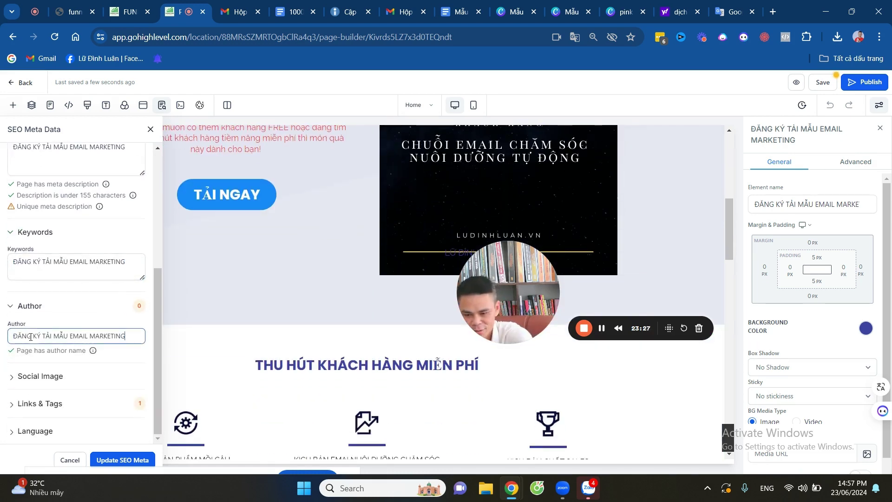
Expand Social Image and bring up the media library to choose an image.
left_click(13, 380)
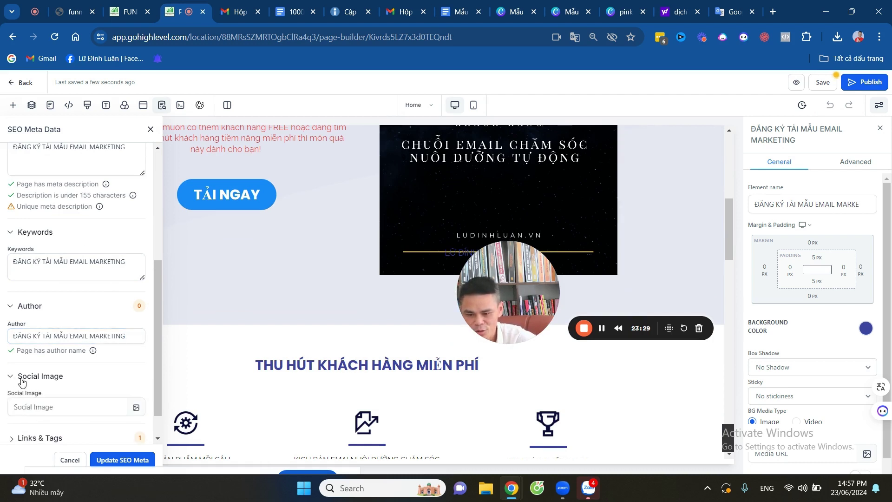
scroll(113, 321, "down", 1)
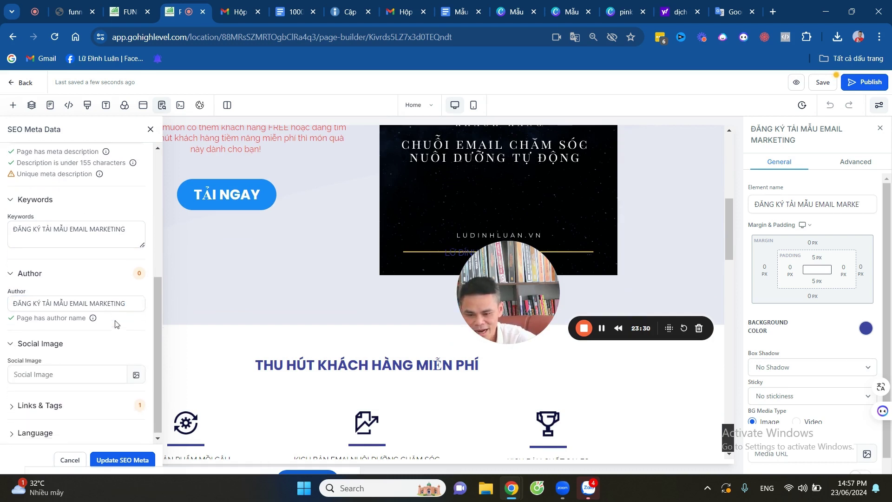
left_click(137, 374)
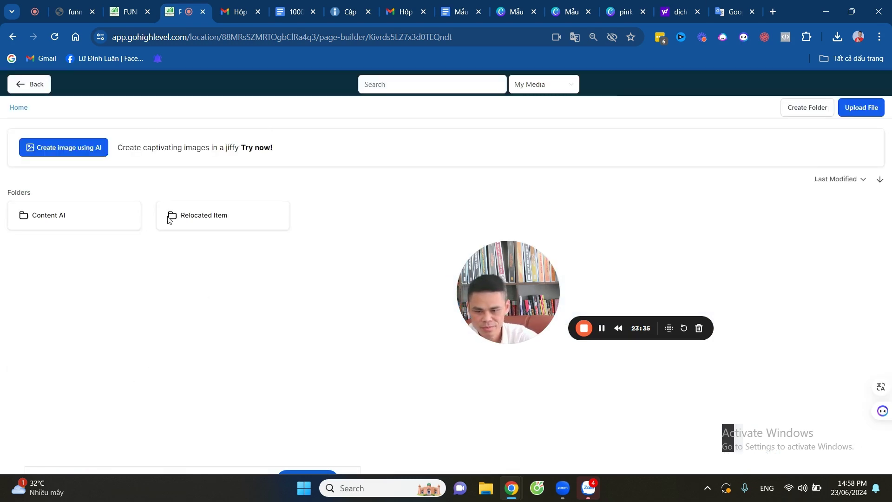
Use the EMAIL MARKETING image as social image, set language to vi - Vietnamese, and update SEO meta.
left_click(85, 289)
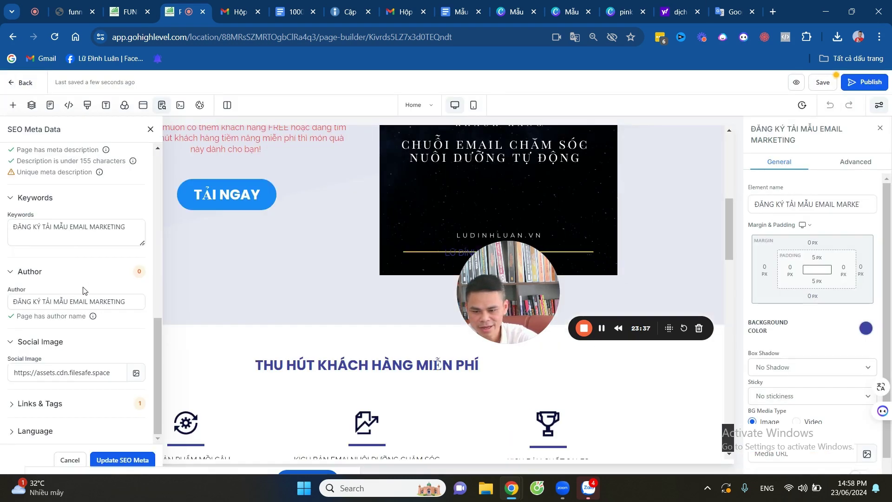
left_click(16, 432)
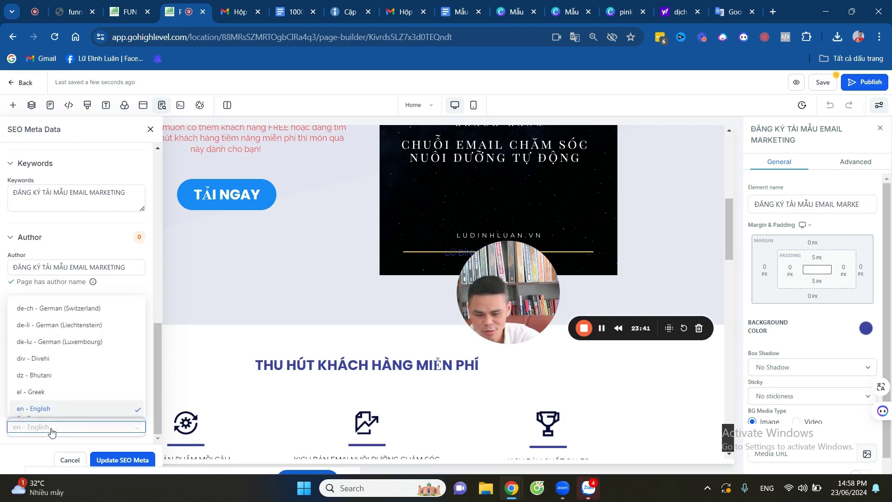
type("V")
scroll(48, 390, "down", 5)
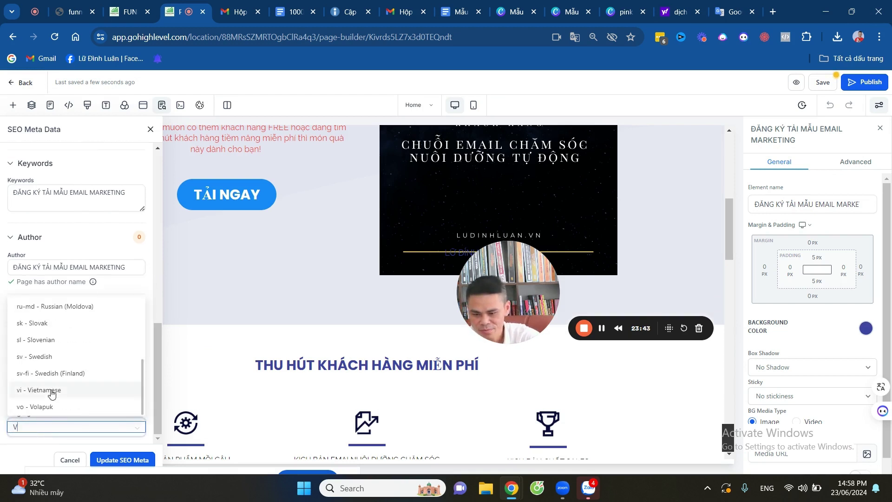
left_click(64, 392)
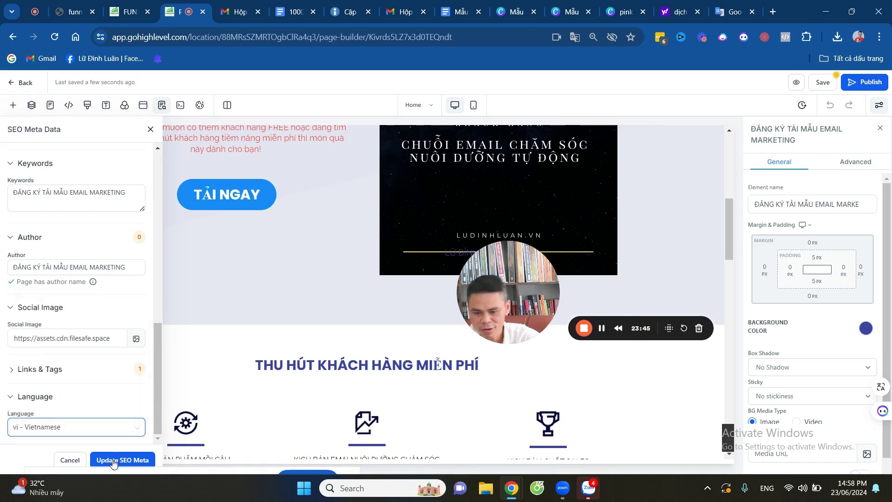
left_click(113, 461)
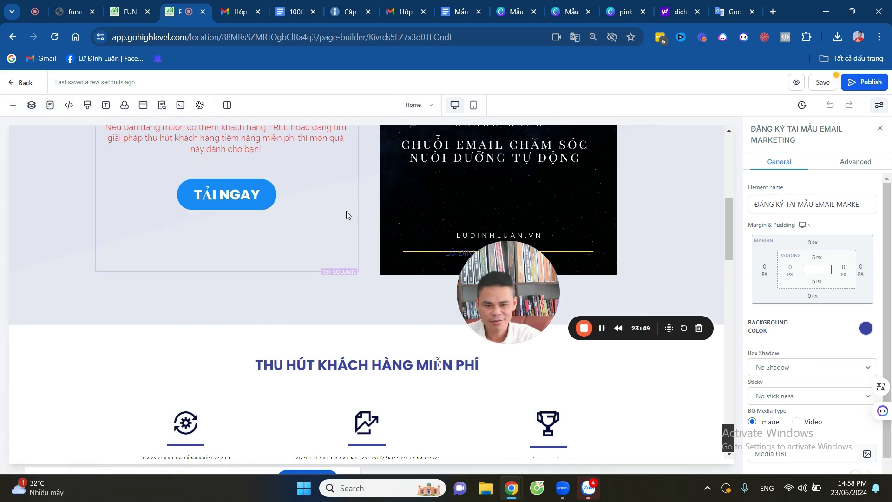
left_click_drag(510, 291, 325, 327)
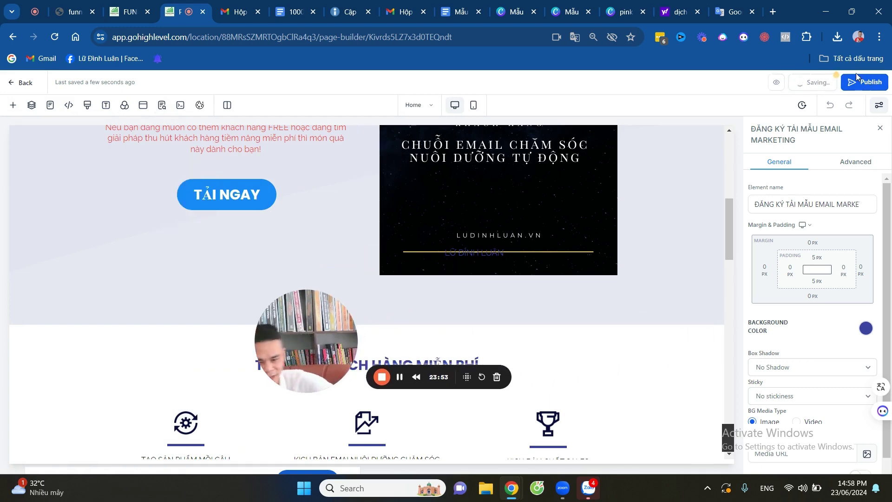
Publish the funnel with ludinhluan.vn selected as its domain.
left_click(867, 84)
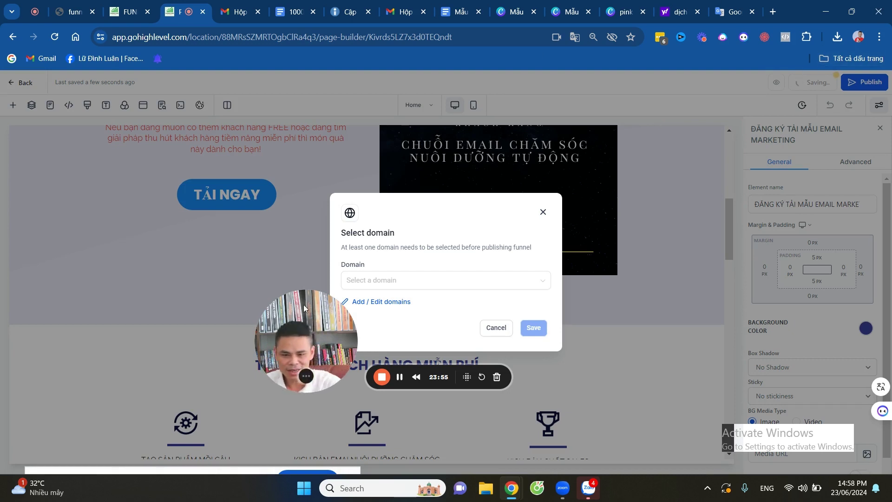
left_click(420, 281)
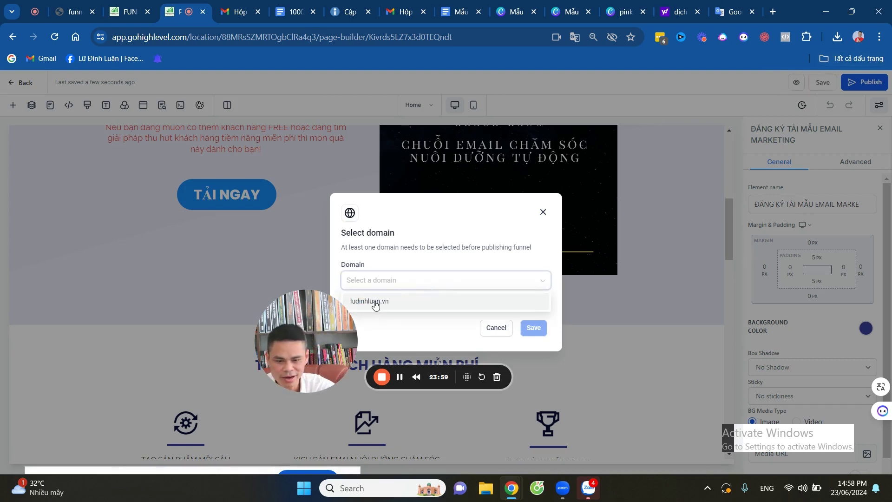
left_click(376, 303)
left_click(532, 329)
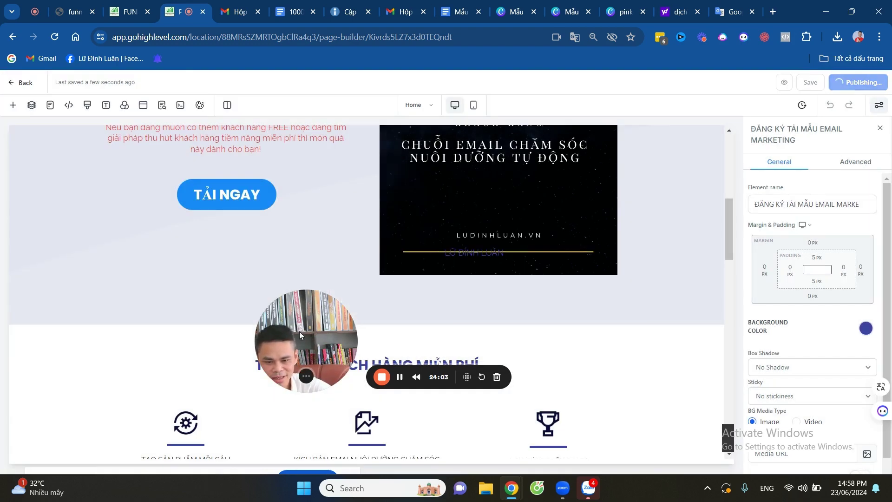
left_click_drag(299, 331, 161, 313)
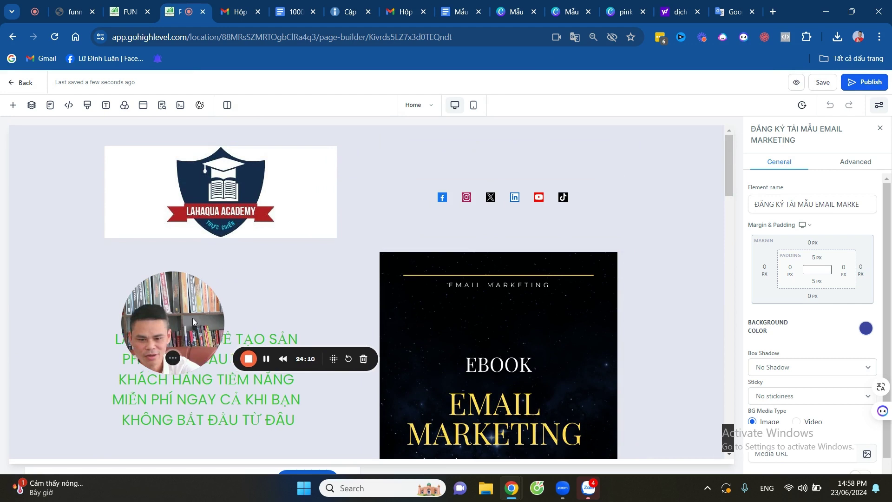
left_click_drag(192, 318, 331, 275)
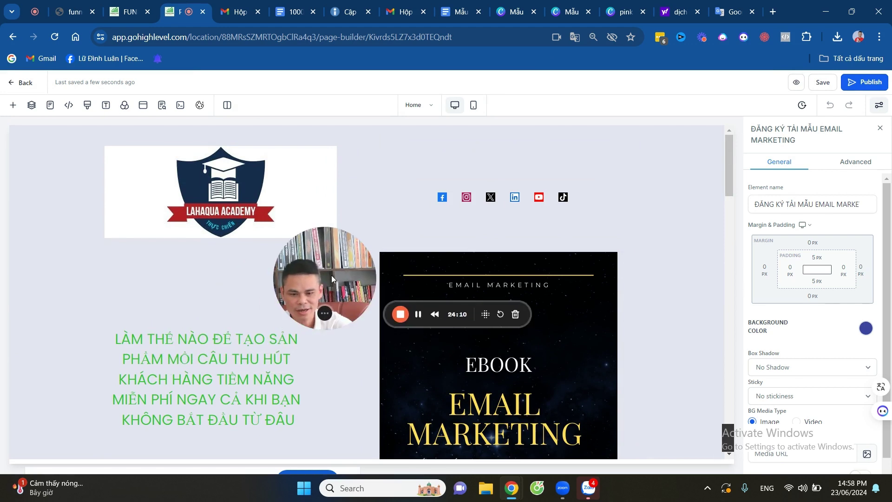
Go back to the funnel steps and open the Cảm ơn step in the editor.
left_click(11, 85)
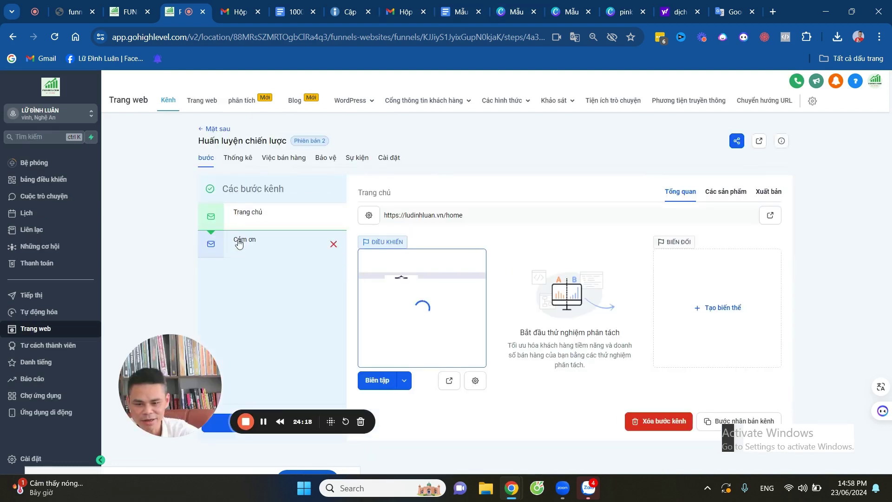
left_click(240, 240)
left_click(363, 306)
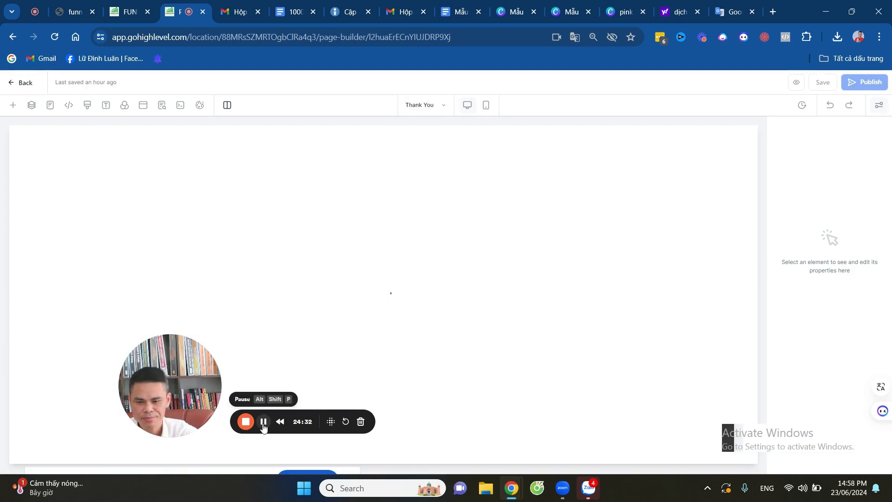
Swap the LOGO HERE placeholder for the LAHAQUA ACADEMY logo from the media library.
scroll(432, 306, "down", 7)
scroll(448, 322, "down", 10)
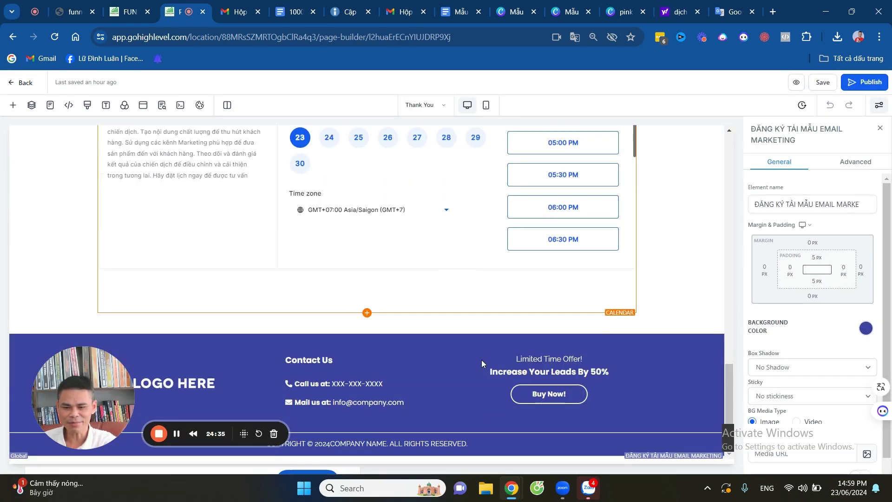
scroll(481, 360, "up", 15)
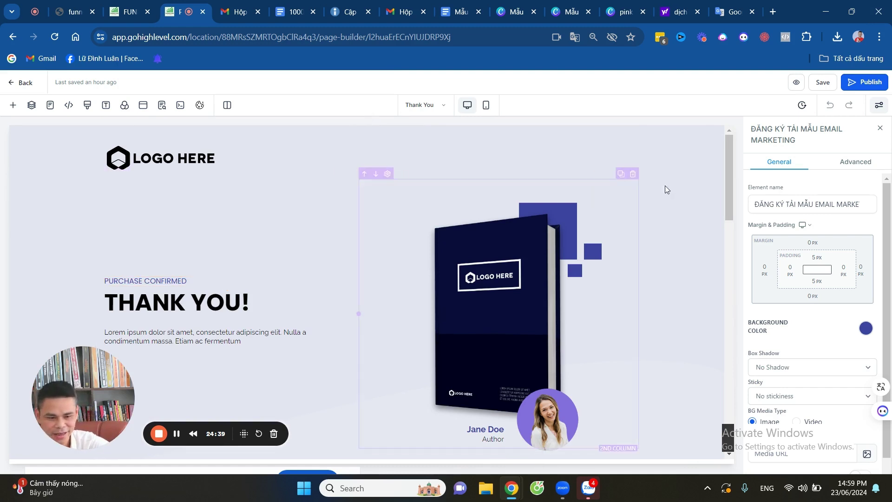
left_click(137, 160)
scroll(835, 380, "down", 4)
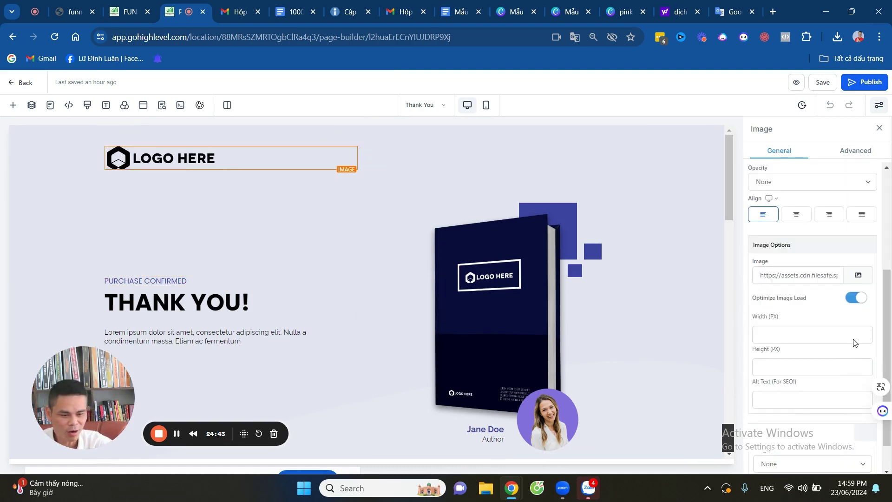
left_click(865, 276)
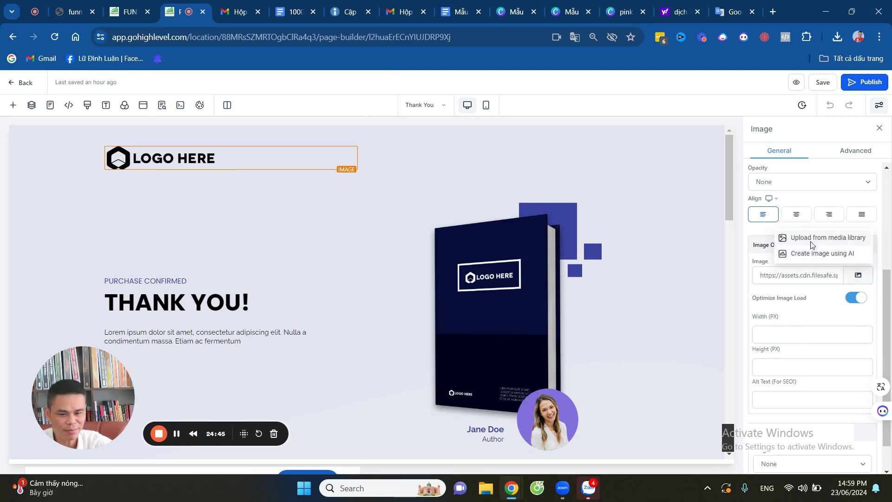
left_click(811, 239)
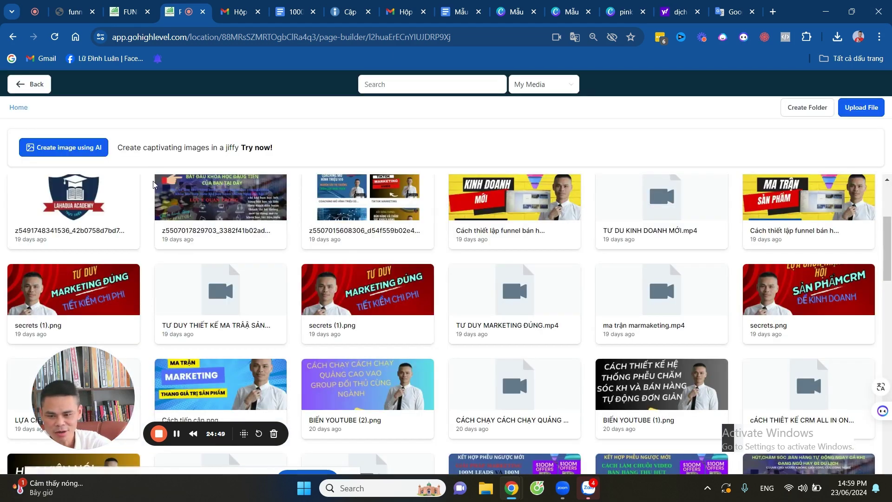
left_click(103, 205)
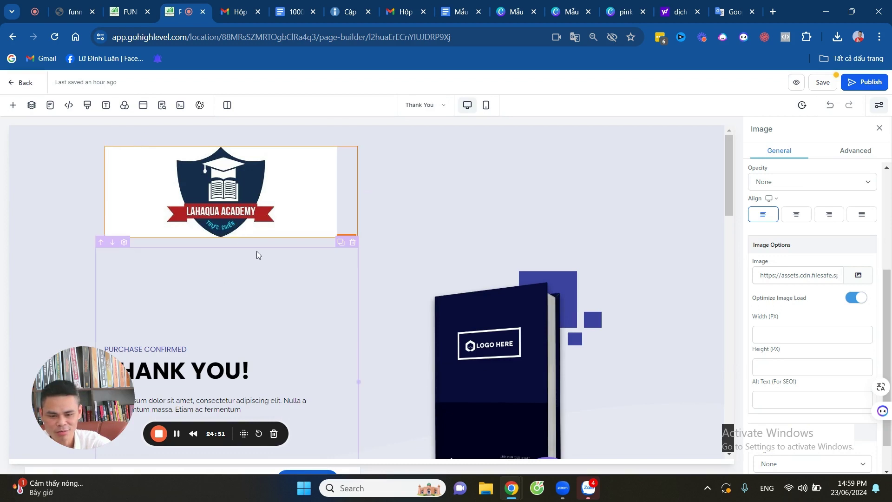
scroll(256, 252, "down", 3)
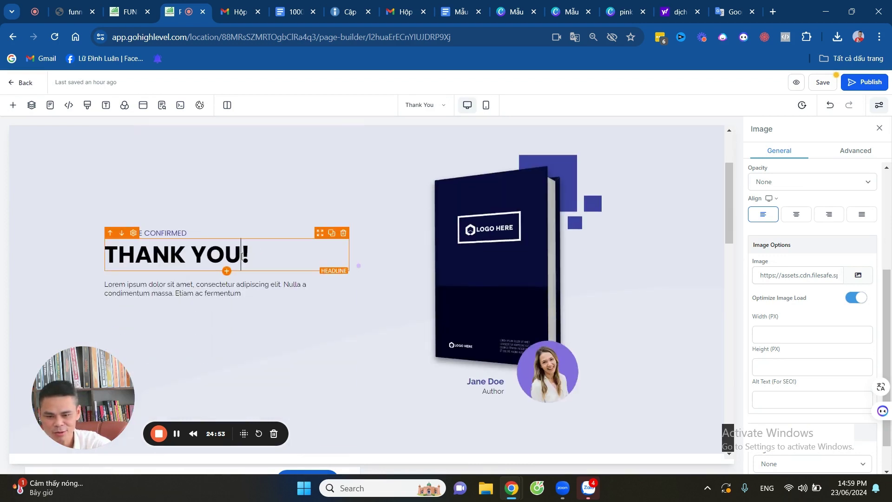
Retitle the thank-you headline from THANK YOU to 'CẢM ƠN ĐÃ NHẬN EBOOK!'.
left_click(242, 255)
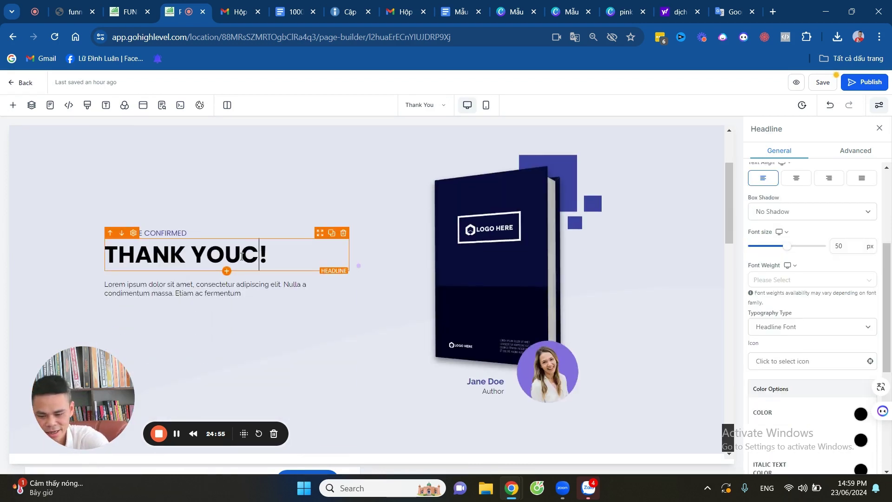
type("CẢM ")
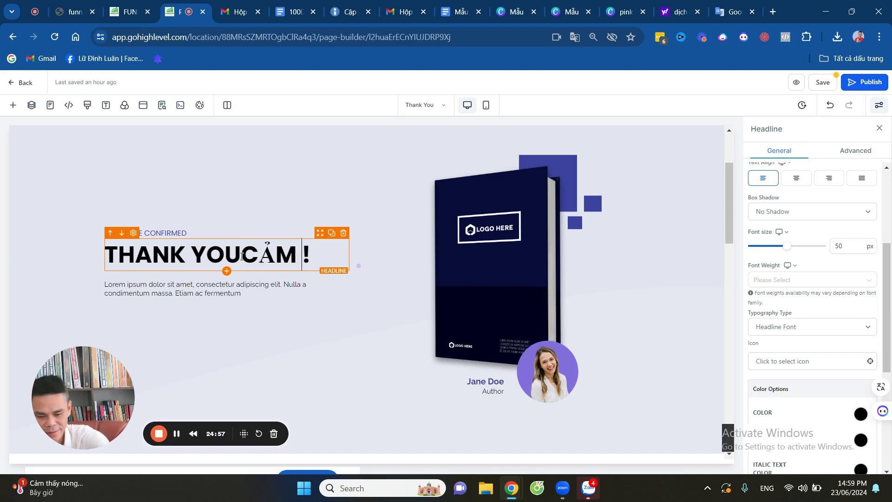
type("O")
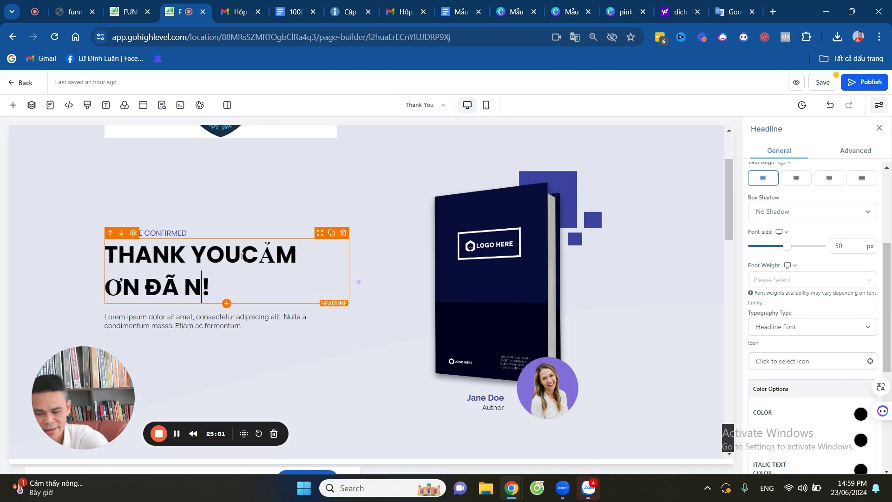
type("N ĐÃ NHẬN EBOOK")
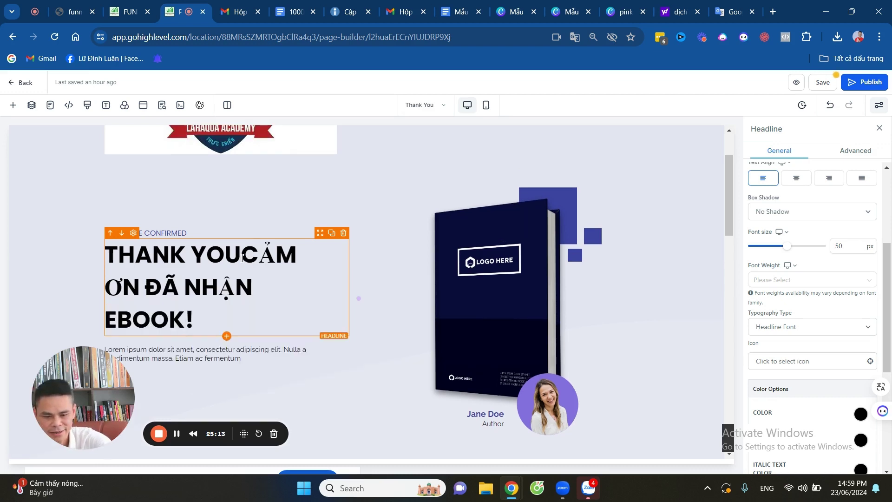
left_click(242, 258)
key("shift+Home")
key("BackSpace")
Delete the PURCHASE CONFIRMED sub headline and centre-align the headline text.
left_click(235, 232)
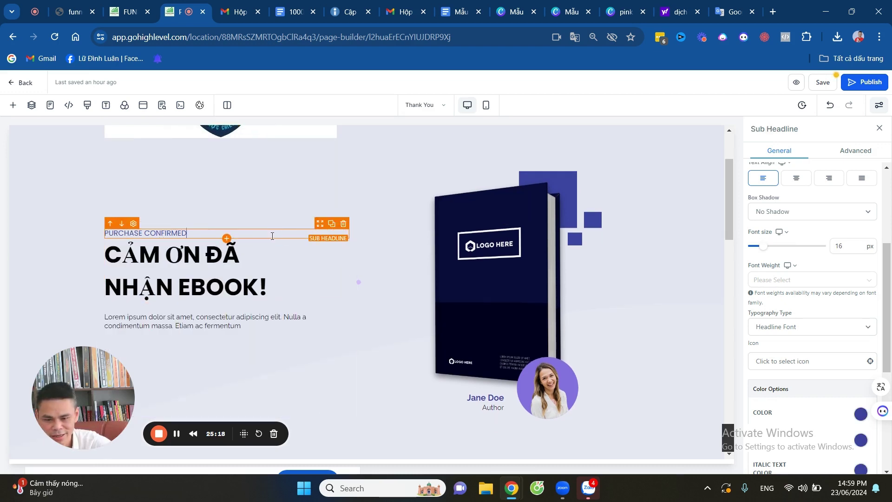
left_click(344, 225)
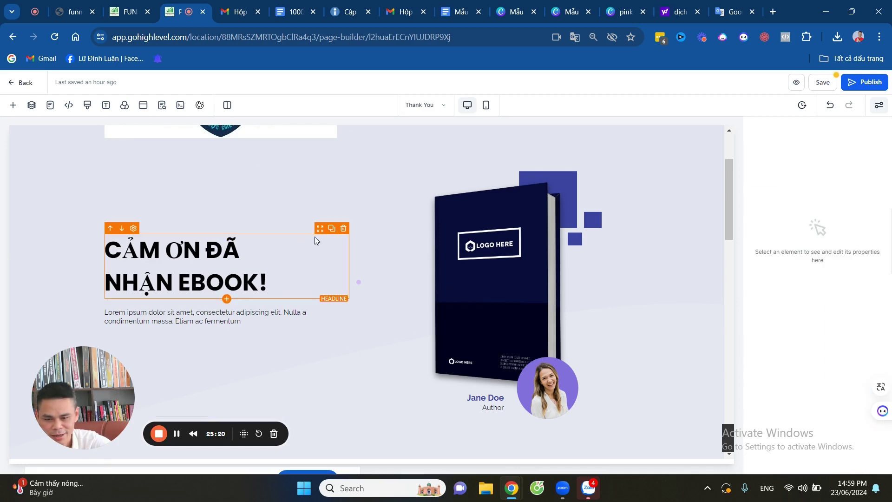
left_click(159, 251)
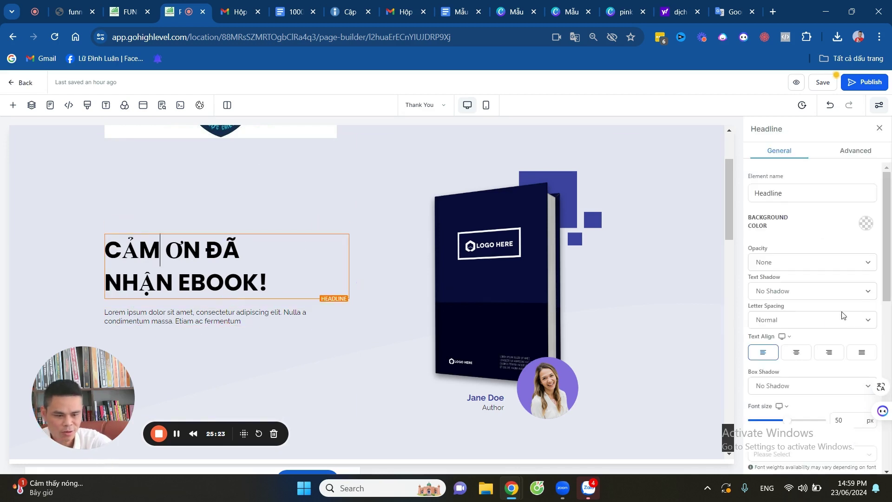
scroll(842, 278, "down", 3)
left_click(796, 236)
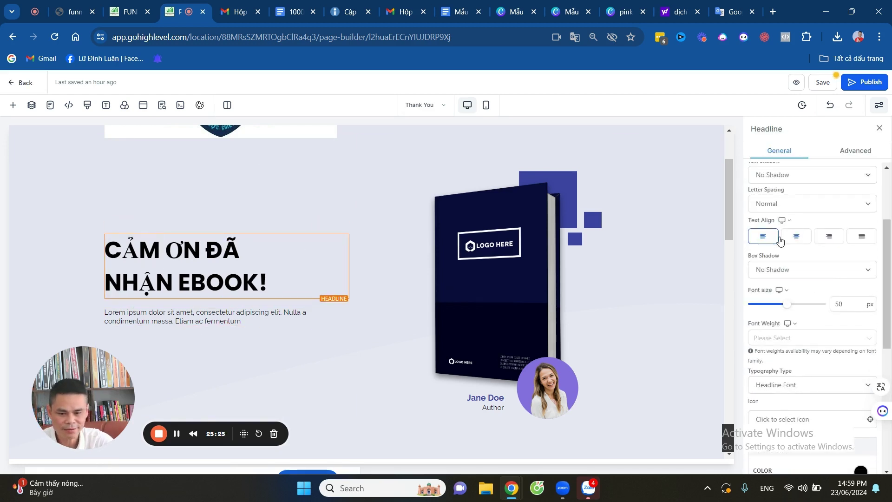
left_click(233, 319)
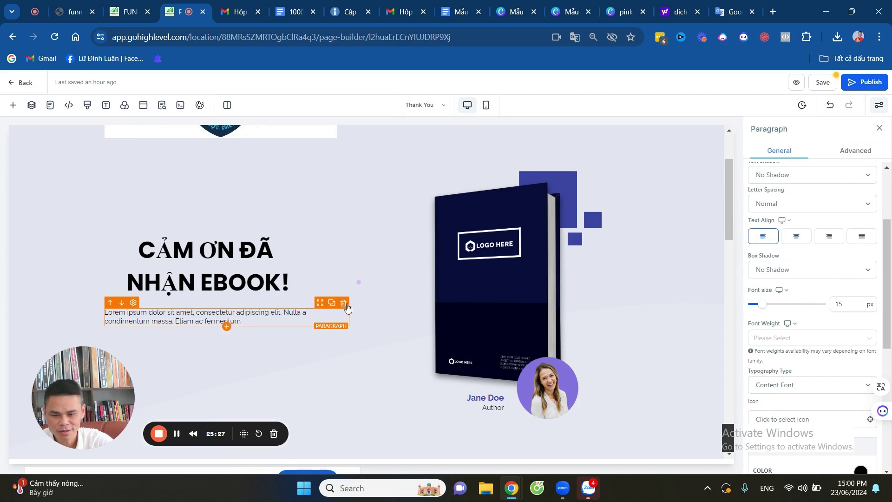
Delete the lorem paragraph and swap the book image for the email-nurturing ebook cover.
left_click(343, 302)
left_click(485, 302)
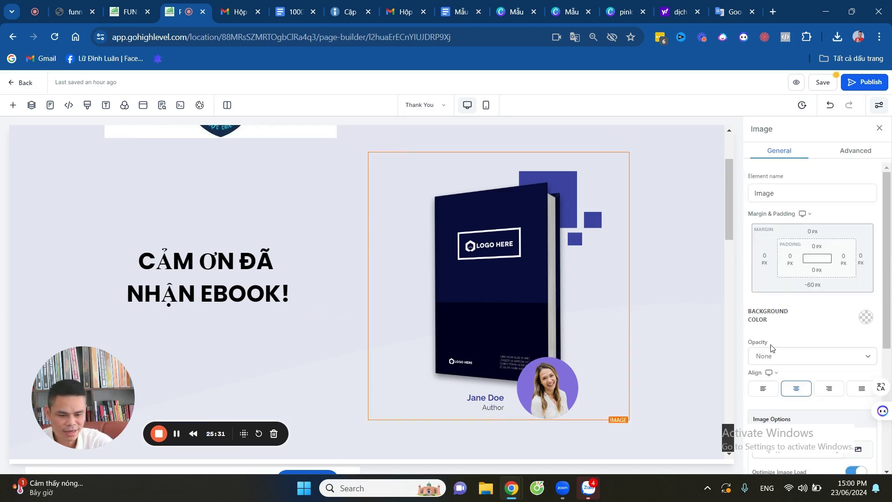
scroll(827, 302, "down", 3)
left_click(858, 276)
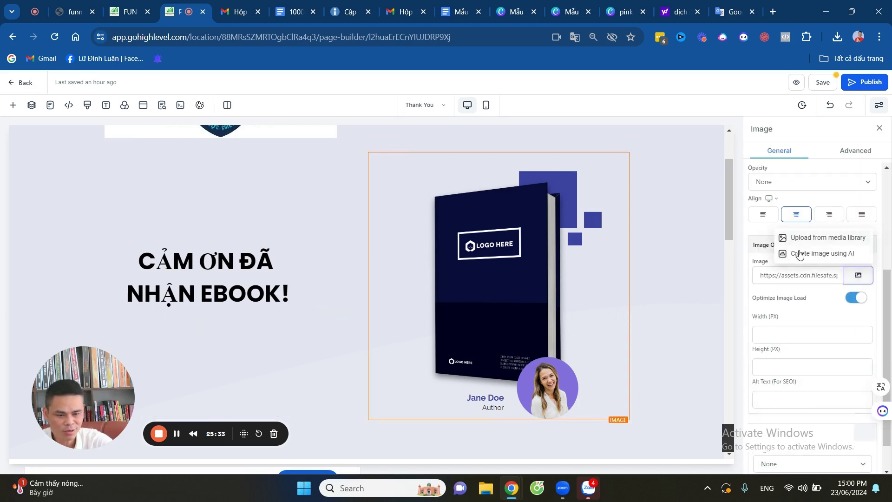
left_click(803, 238)
left_click(73, 278)
Delete the page footer section.
scroll(600, 262, "down", 5)
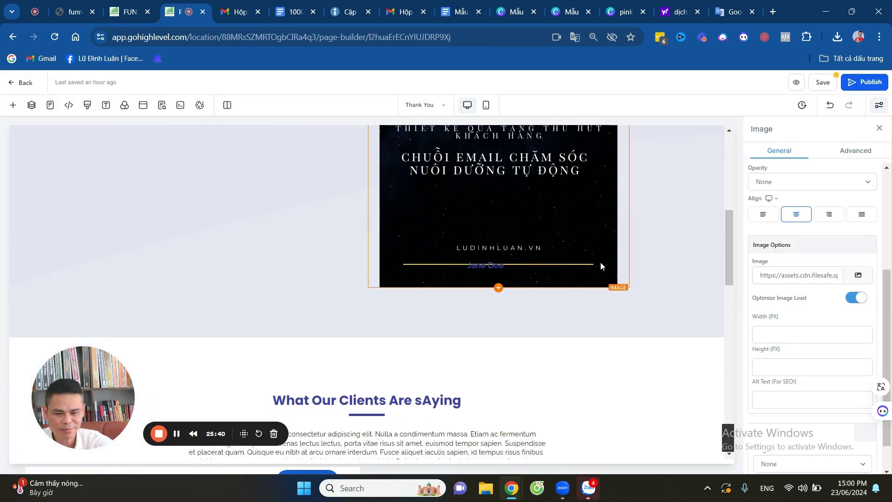
scroll(600, 264, "down", 15)
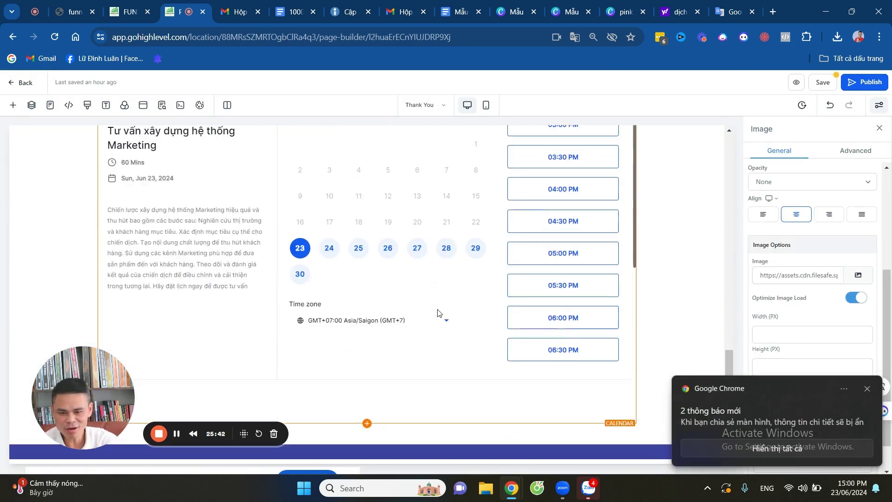
scroll(437, 313, "down", 3)
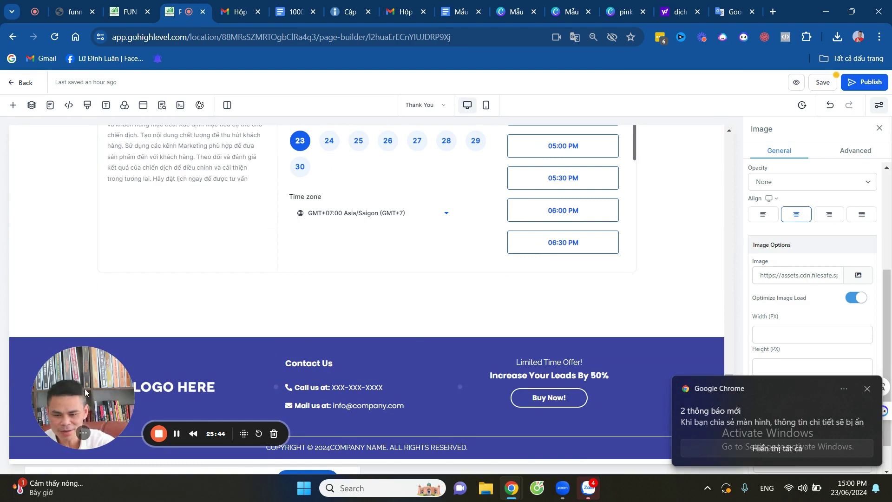
left_click_drag(84, 388, 54, 372)
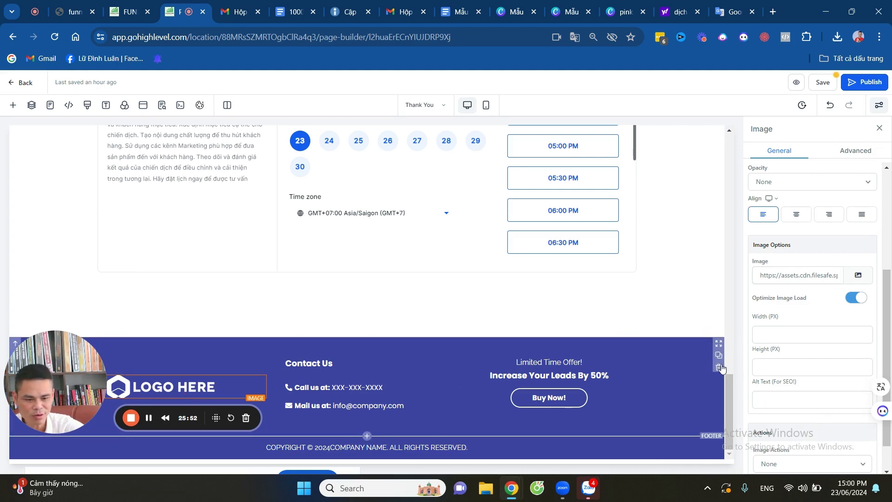
left_click(719, 368)
scroll(518, 346, "up", 6)
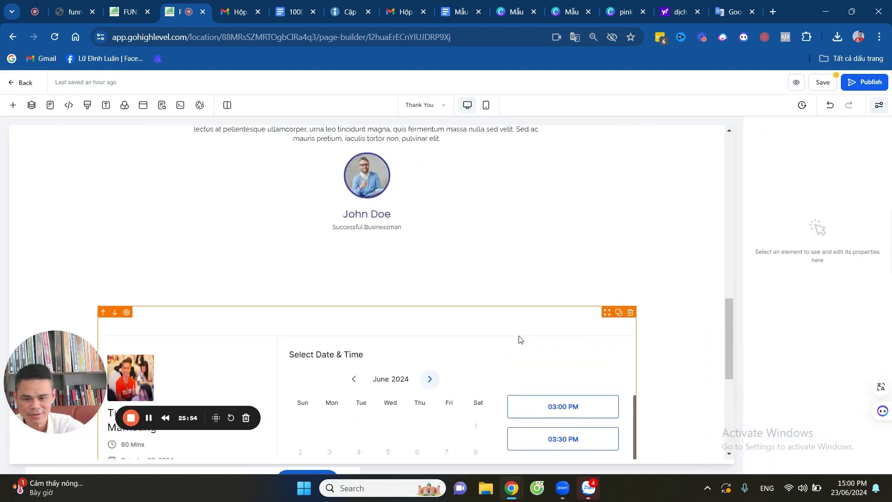
scroll(518, 339, "down", 4)
left_click_drag(57, 375, 108, 291)
scroll(544, 141, "up", 6)
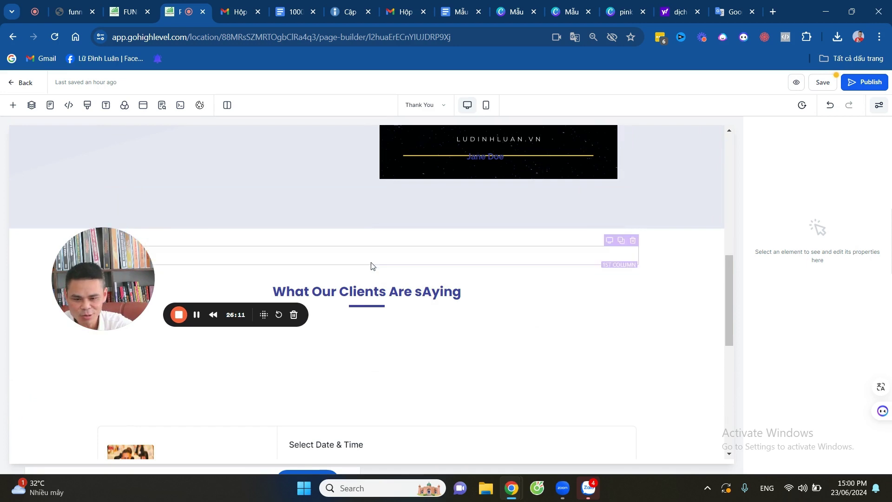
Retype the testimonials heading as 'VUI LÒNG CHEK EMAIL CỦA BẠN' and add a Headline element below it.
left_click(468, 263)
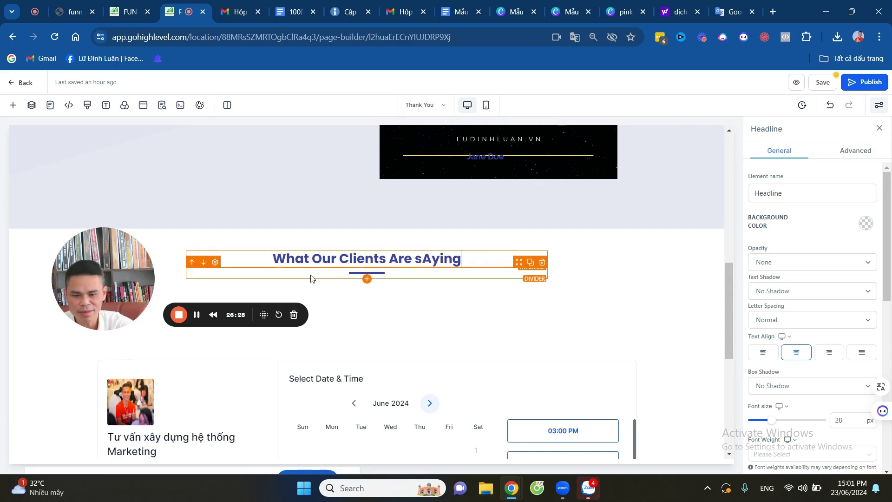
key("ctrl+a")
key("BackSpace")
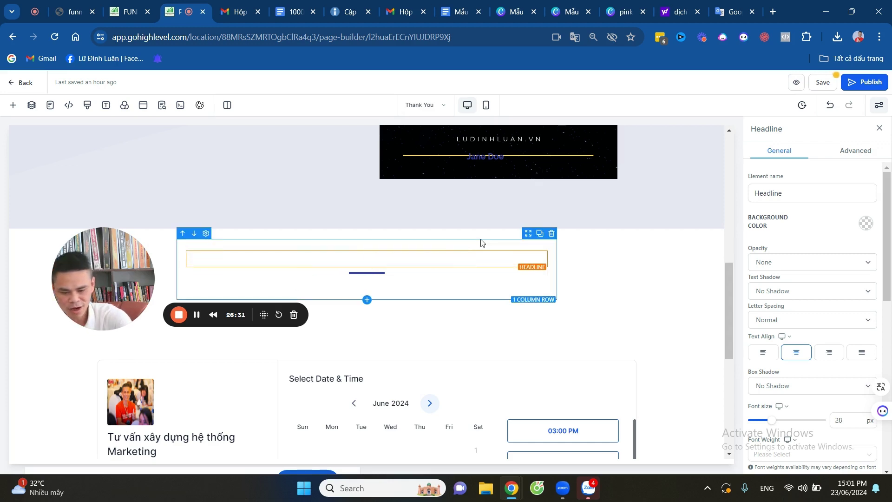
type("VUI LÒNG CHEK E")
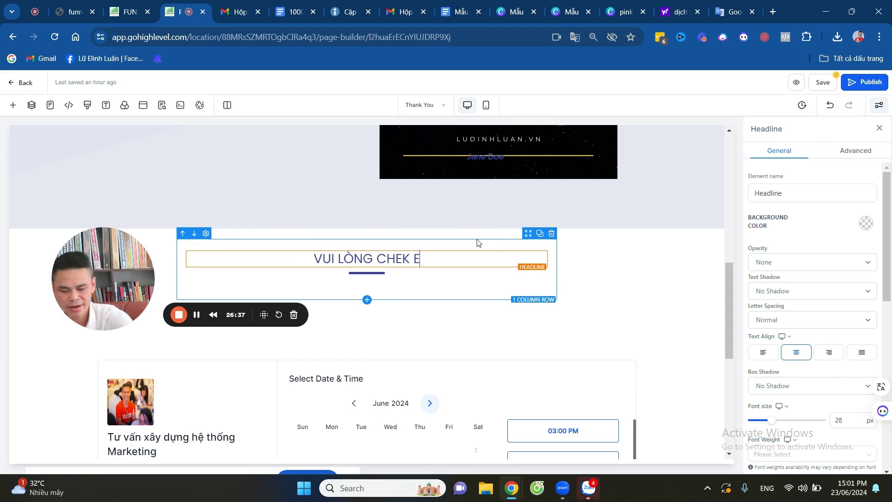
type("MAIL CỦA BẠN")
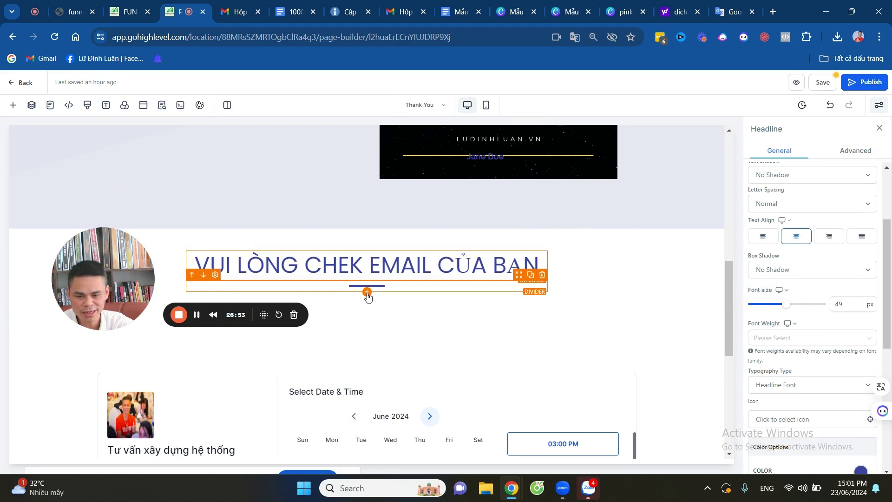
left_click(367, 294)
left_click_drag(43, 207, 437, 211)
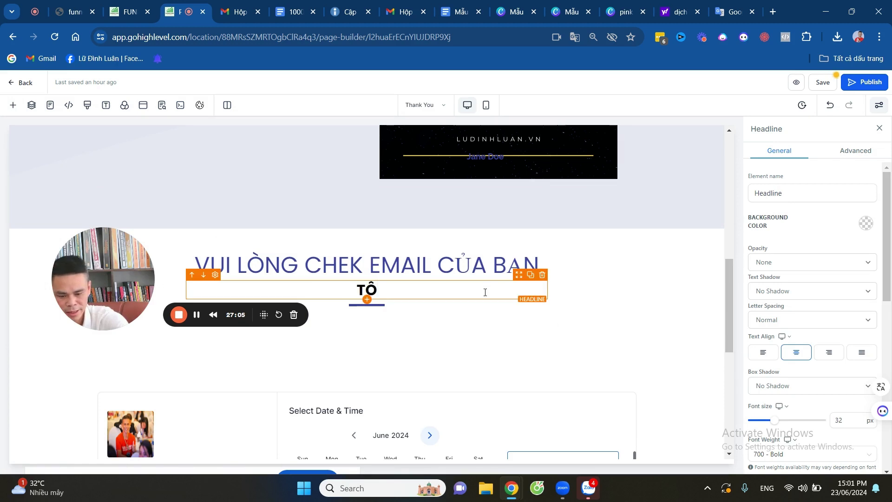
Write 'TÔI ĐÃ GỬI QUA EMAIL CHO BẠN VÀO TẢI NGAY NHÉ' in the new headline at 24 px.
type("I ĐÃ GỬI")
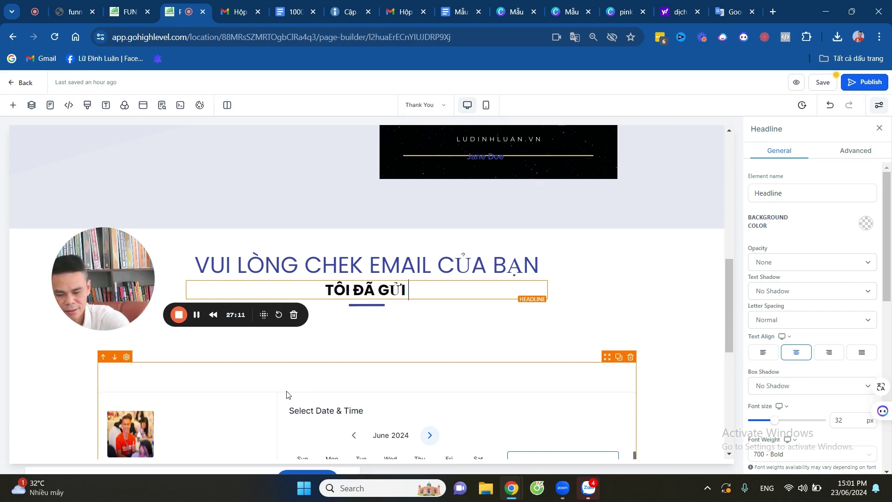
type("UA")
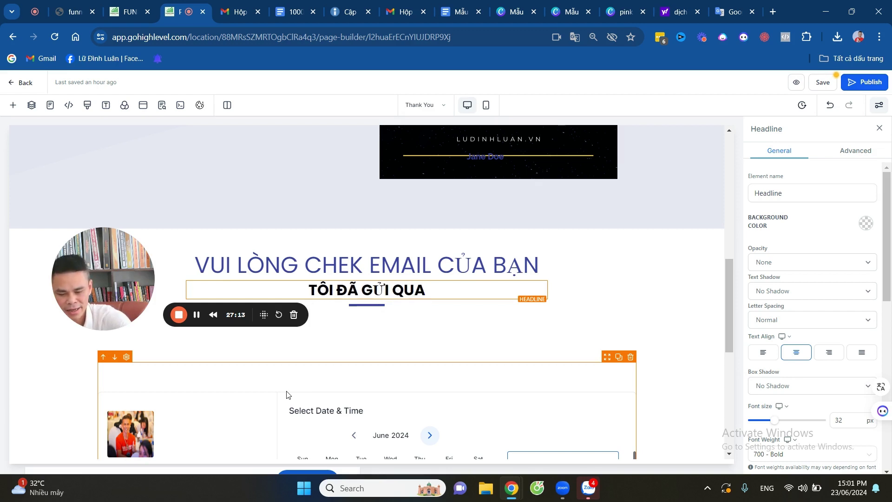
type(" EMAIL")
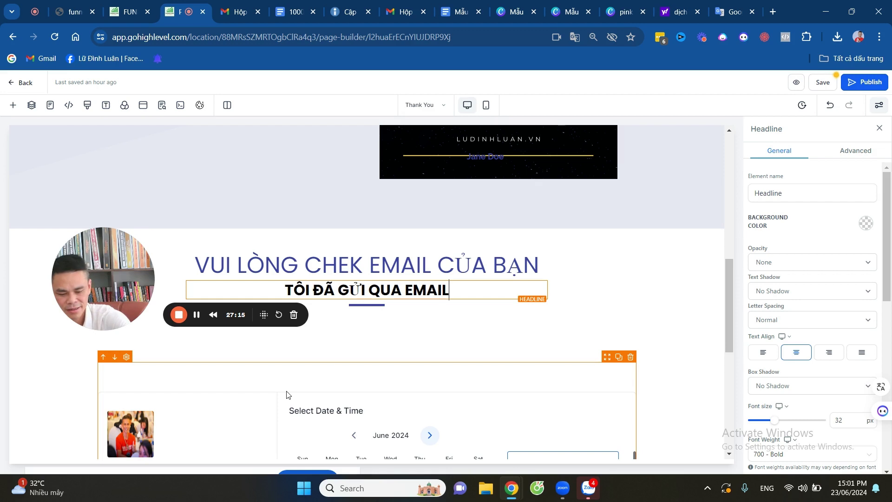
type(" CH")
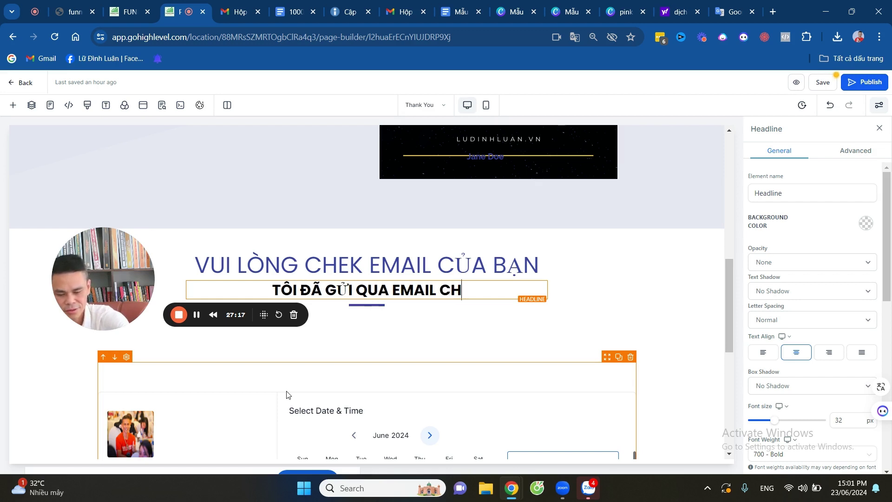
type("O BẠN VÀO T")
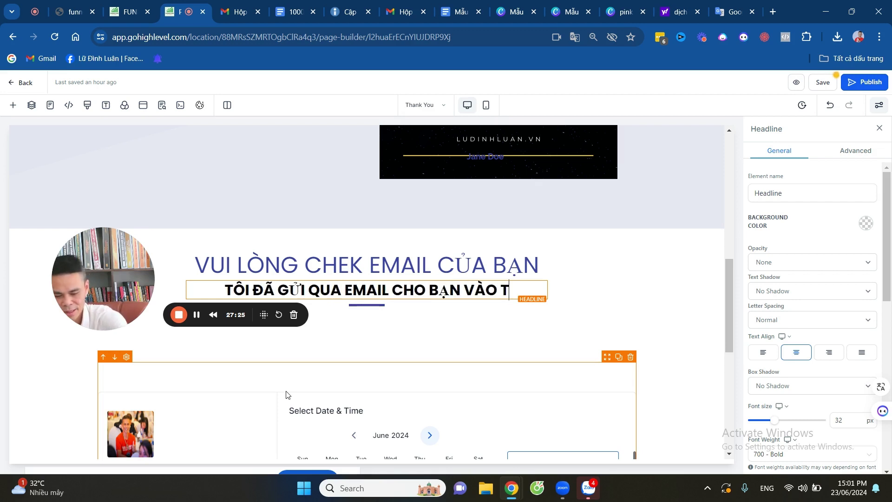
type("ẢI NGAY NHÉ")
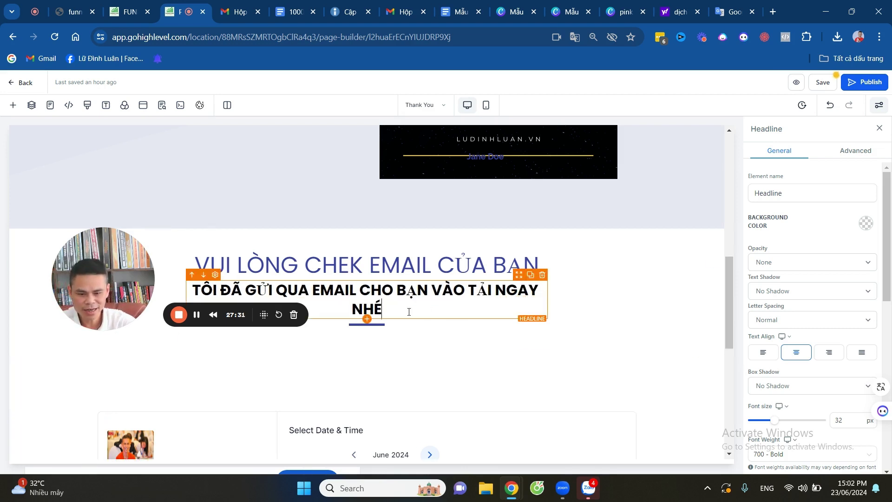
left_click_drag(783, 422, 769, 420)
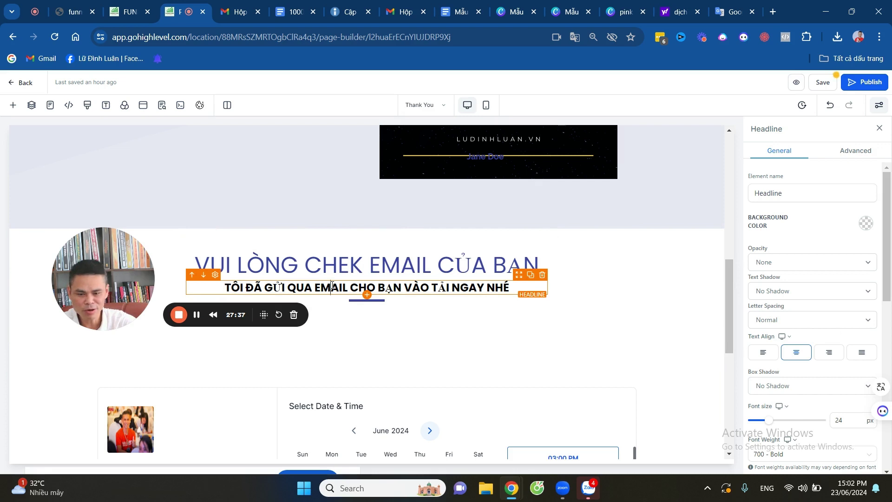
scroll(780, 327, "down", 6)
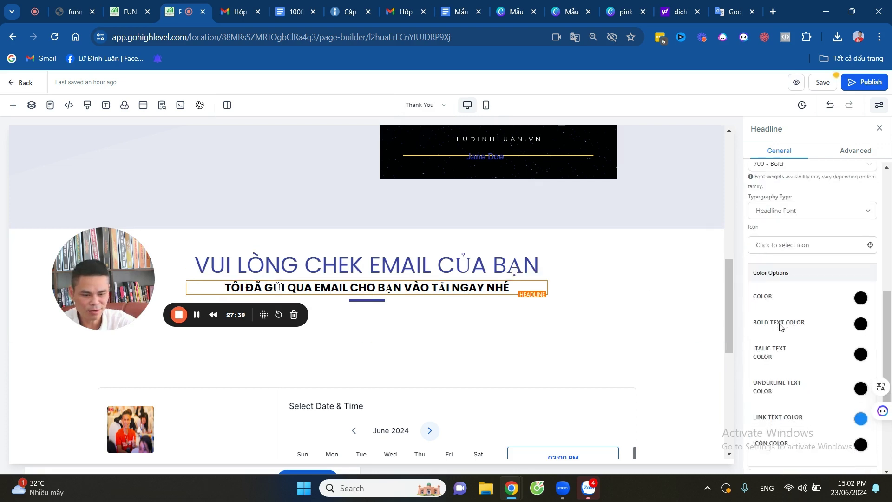
left_click(860, 298)
left_click(851, 320)
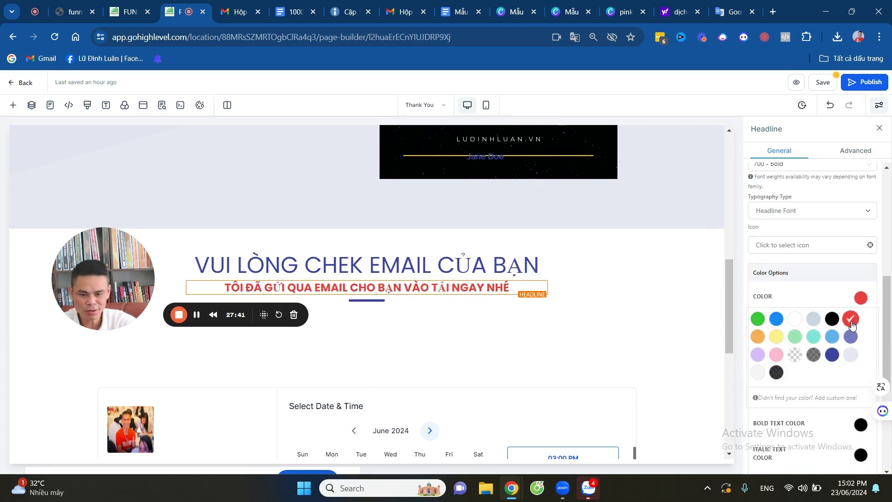
left_click(597, 314)
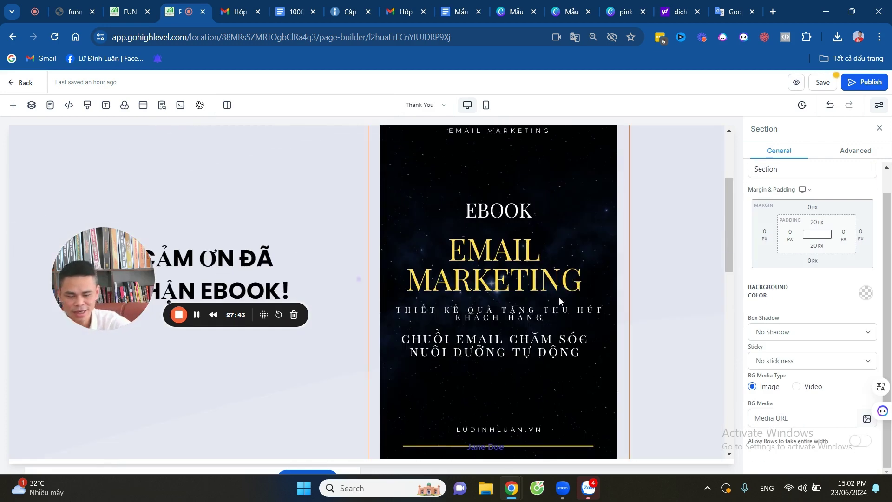
scroll(478, 342, "down", 7)
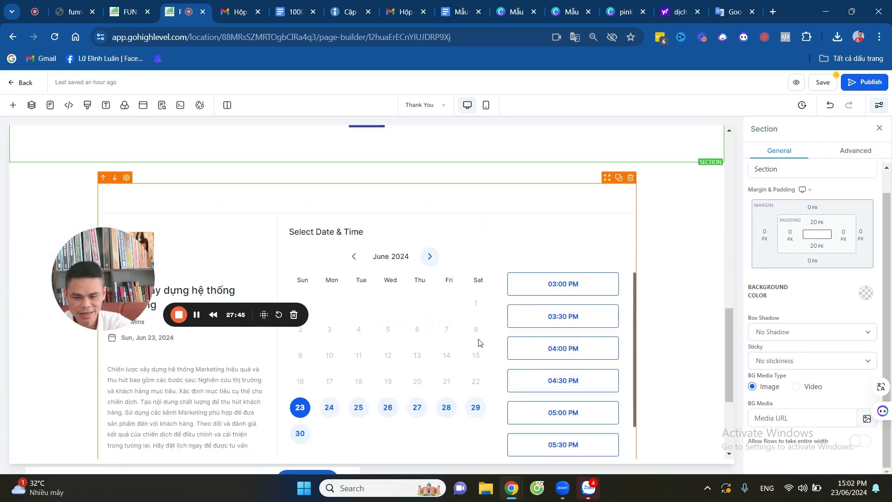
scroll(489, 335, "up", 5)
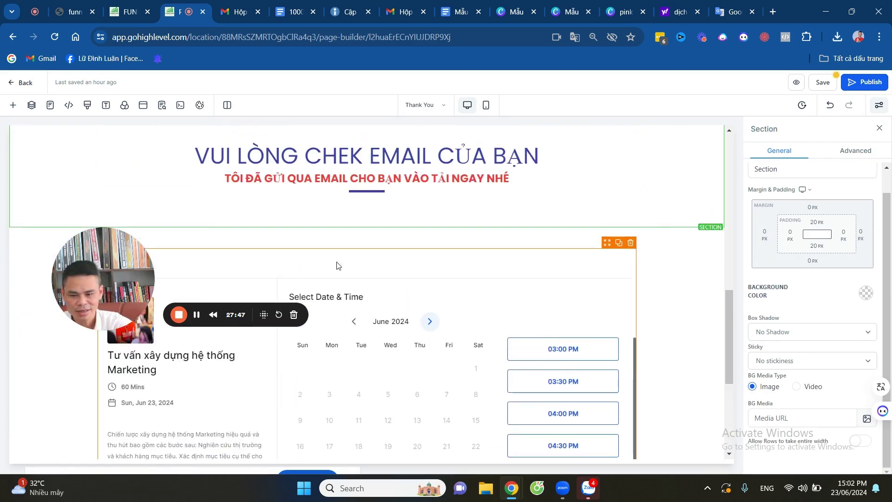
left_click_drag(96, 275, 58, 319)
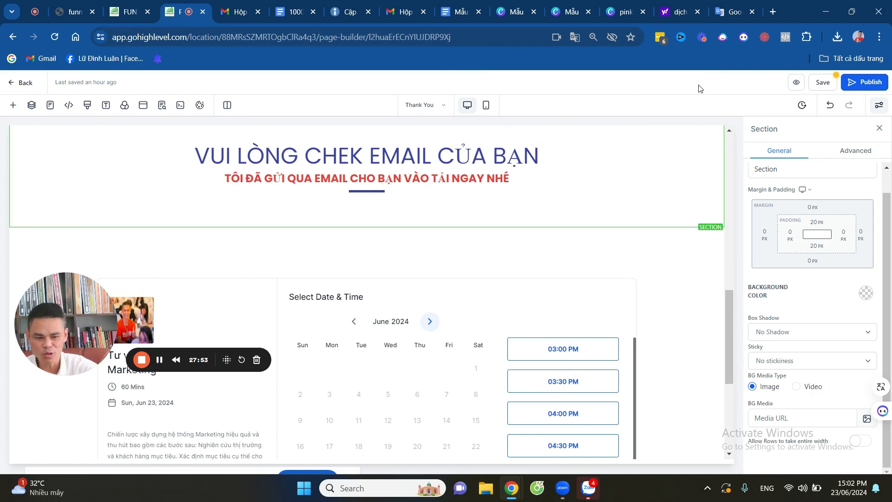
scroll(563, 306, "up", 10)
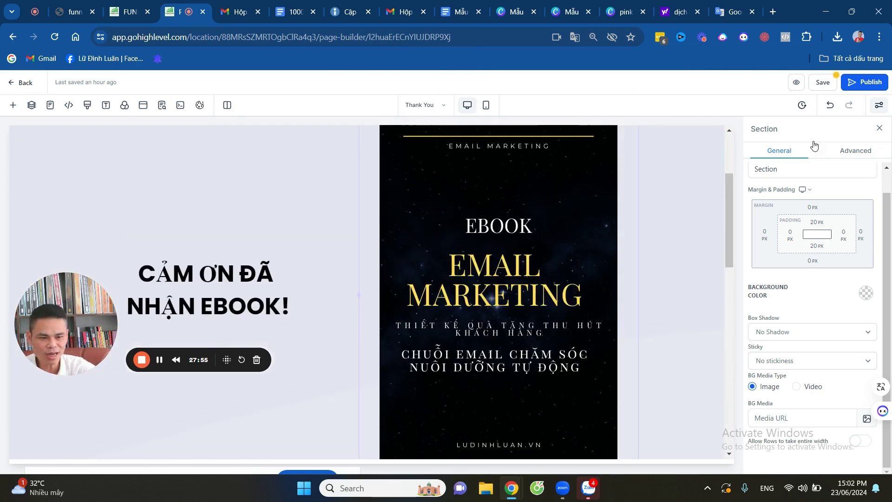
Save the page despite the global section change, then enter and copy 'CẢM ƠN NHẬN EBOOK EMAIL'.
left_click(823, 83)
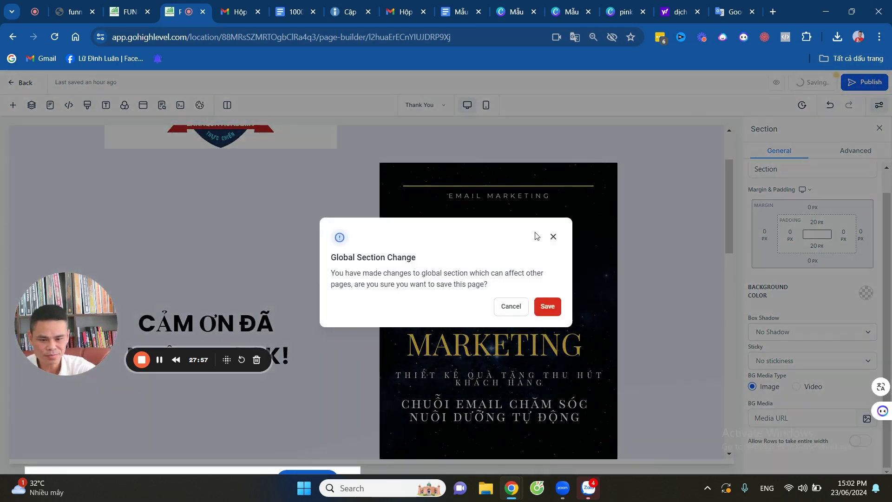
left_click(546, 307)
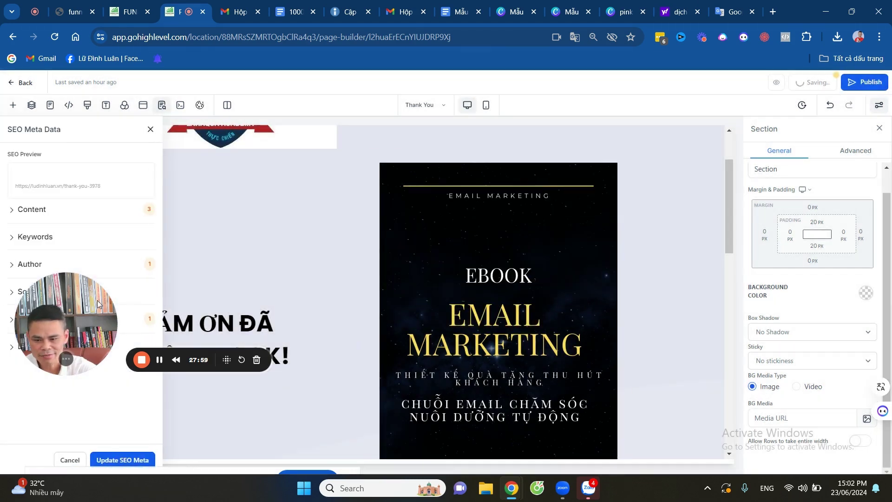
left_click(29, 210)
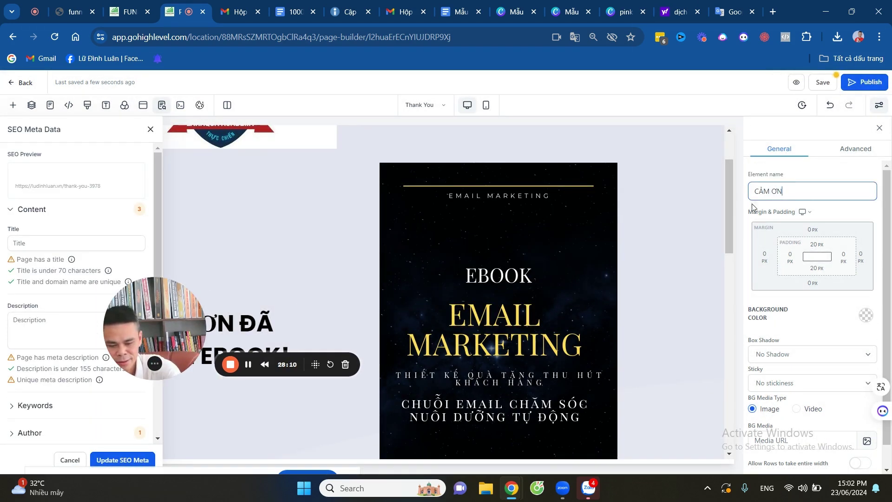
type("N")
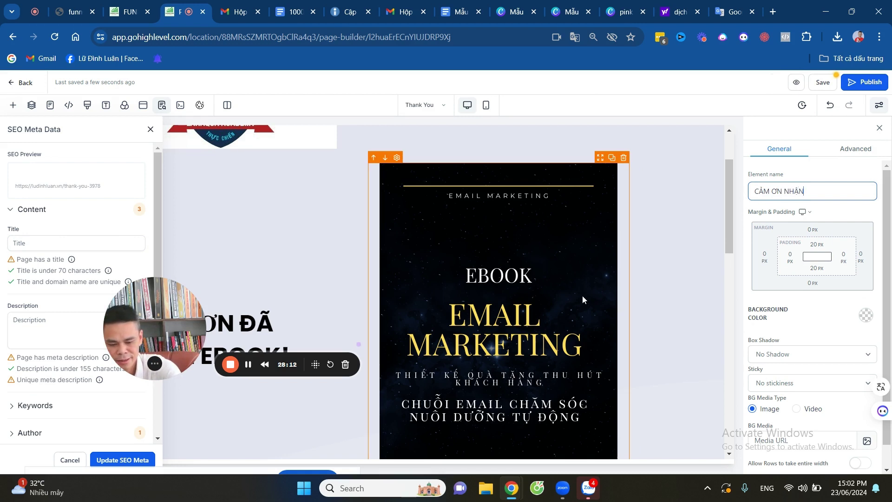
type("HẬN")
type("EBOOK E")
type("MAI")
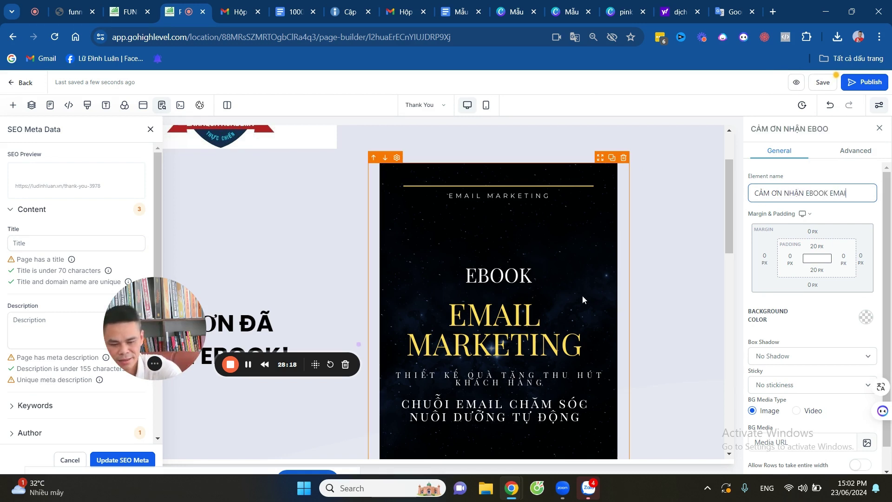
type("L")
key("ctrl+a")
key("ctrl+c")
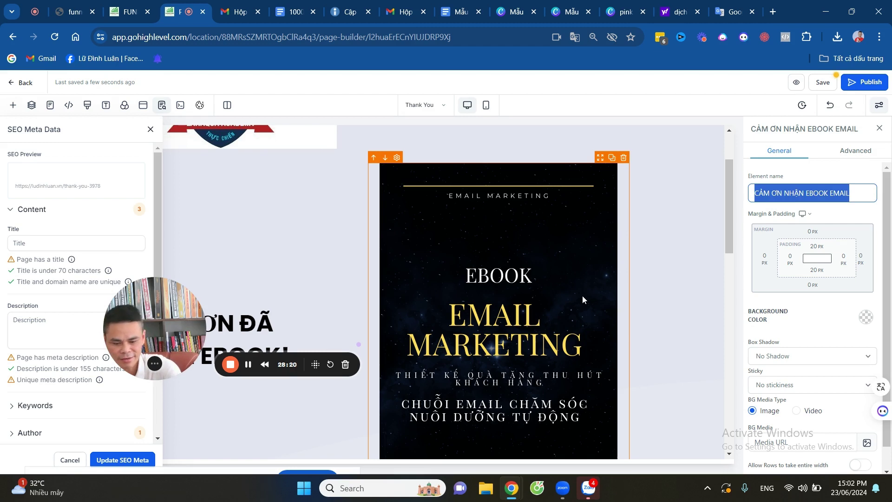
Paste 'CẢM ƠN NHẬN EBOOK EMAIL' as the SEO title, description, keywords and author.
left_click(47, 247)
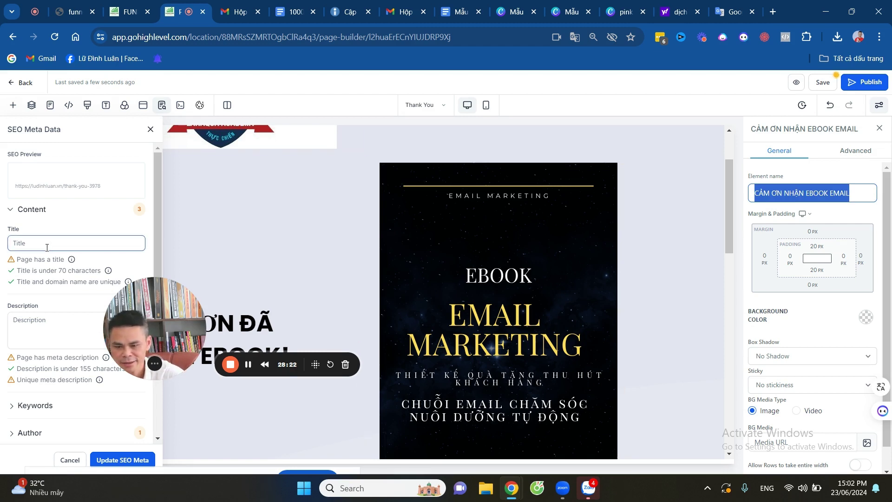
key("ctrl+v")
left_click(20, 337)
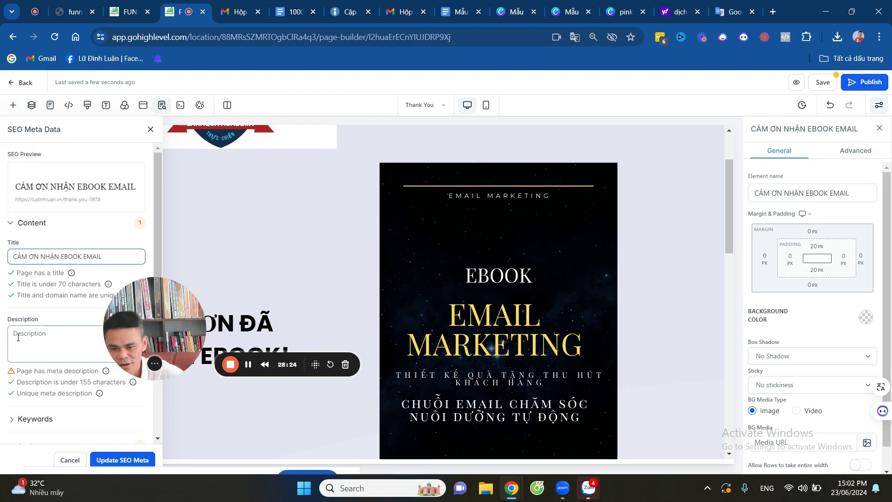
key("ctrl+v")
scroll(3, 383, "down", 1)
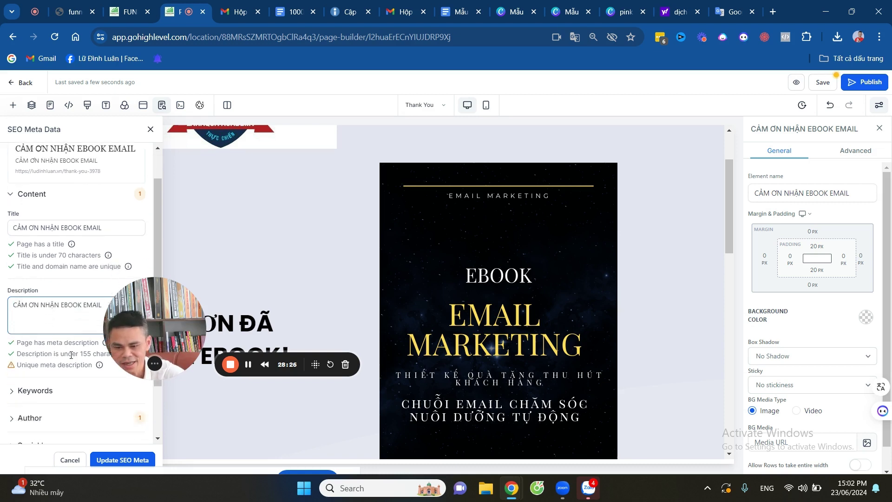
left_click(13, 372)
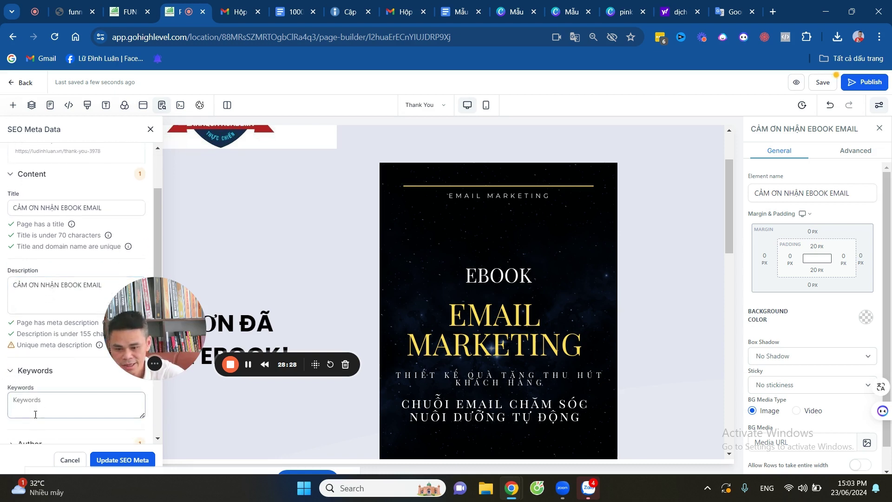
key("ctrl+v")
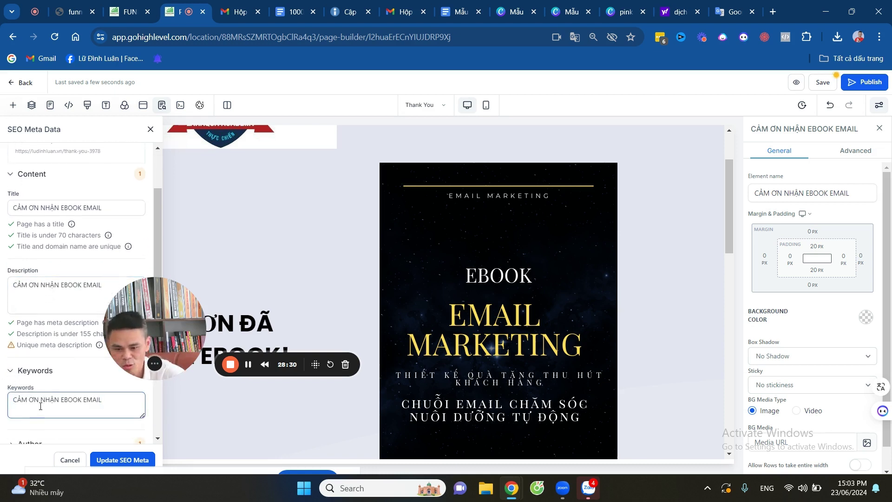
scroll(33, 343, "down", 2)
left_click(33, 342)
key("ctrl+v")
left_click_drag(139, 334, 156, 336)
Use the EMAIL MARKETING cover as social image, set language to vi - Vietnamese, and update SEO meta.
left_click(40, 418)
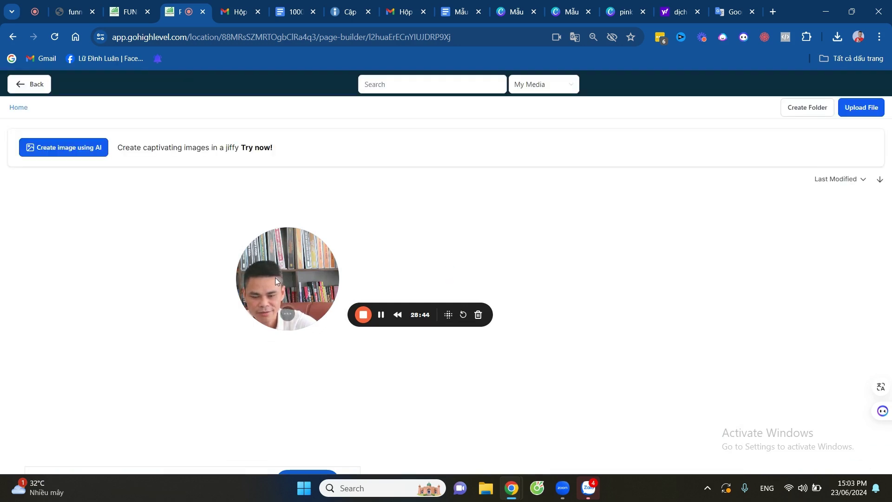
left_click(90, 289)
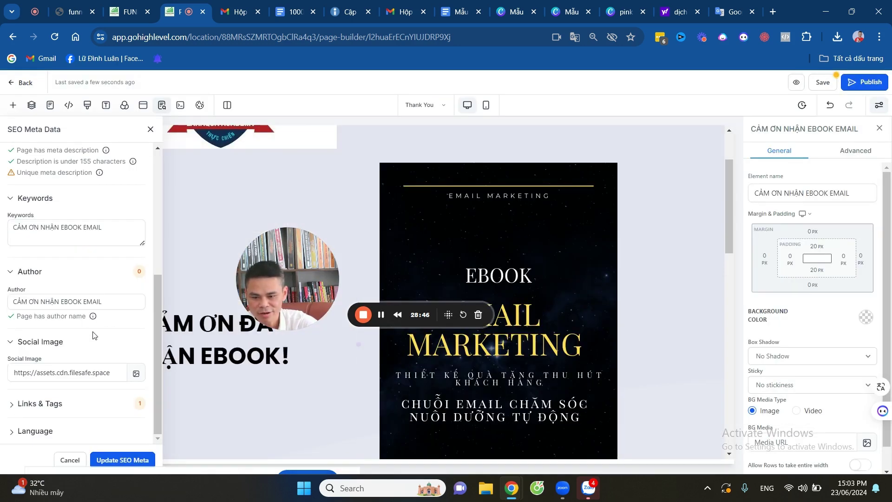
left_click(14, 406)
scroll(98, 352, "down", 2)
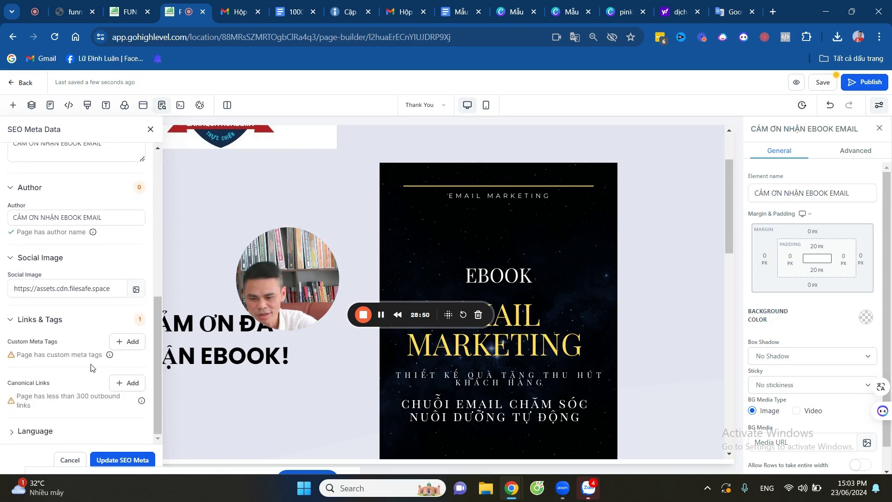
left_click(20, 433)
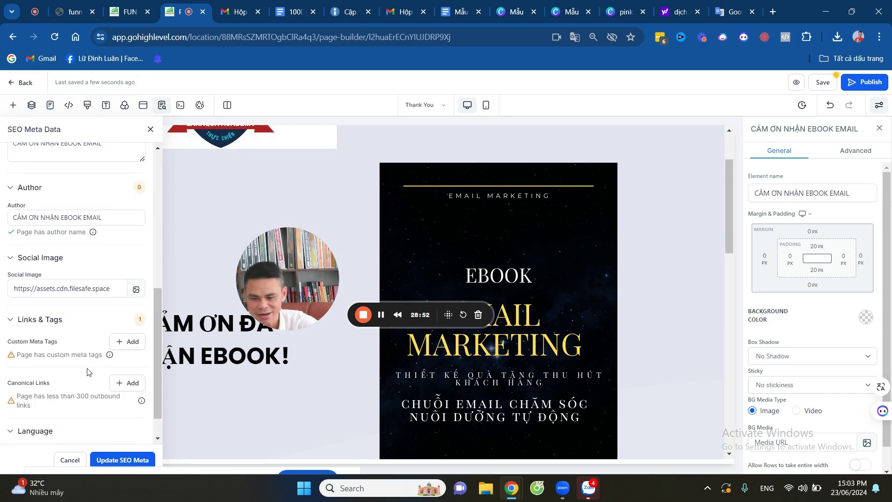
scroll(88, 372, "down", 1)
left_click(49, 428)
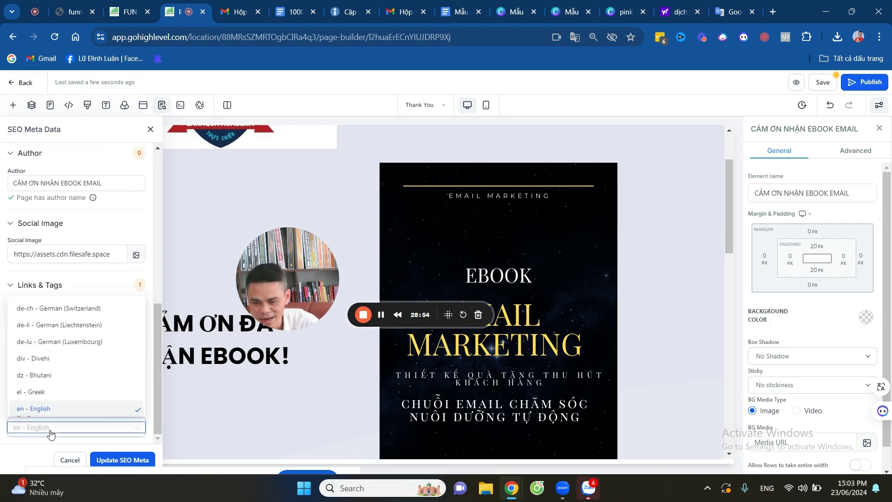
type("vi")
left_click(62, 394)
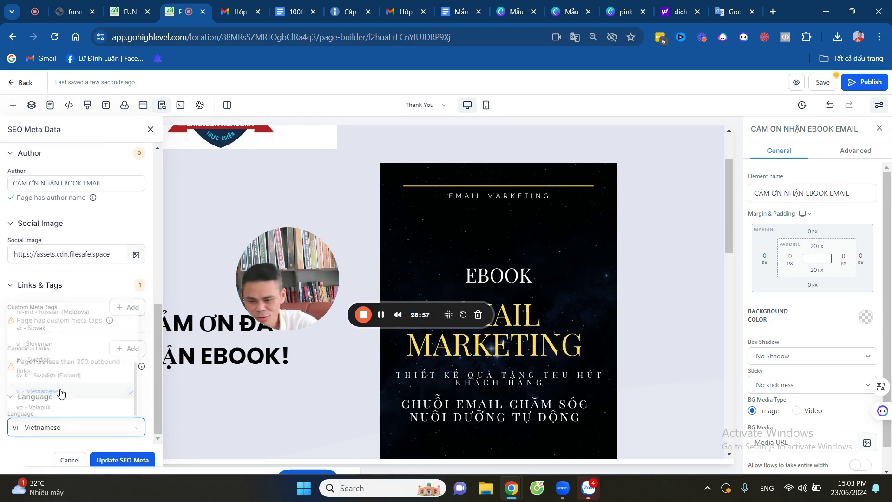
left_click(110, 461)
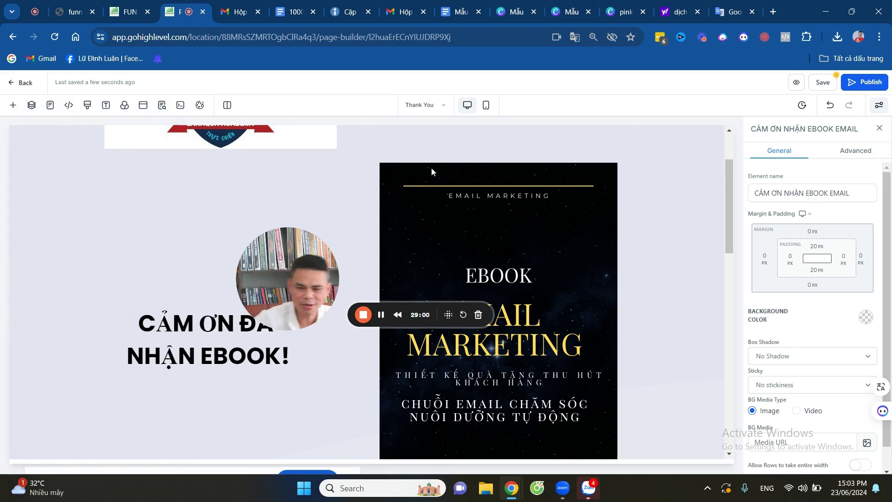
Drop a Social Icons element into the empty column beside the logo and preview the page.
left_click_drag(296, 271, 103, 333)
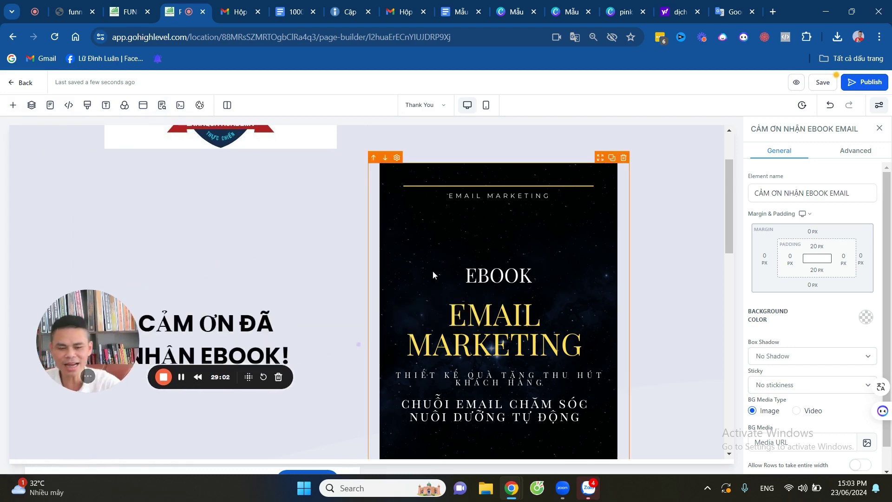
scroll(465, 278, "up", 1)
scroll(465, 279, "up", 1)
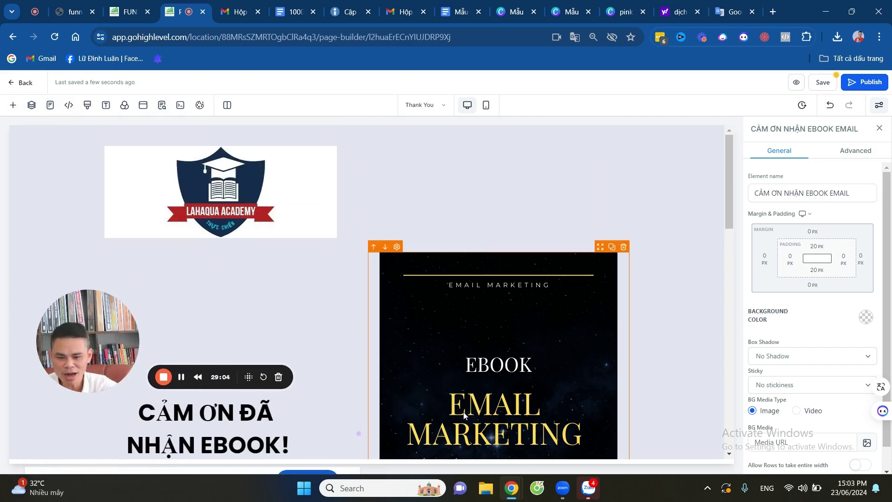
scroll(420, 251, "down", 12)
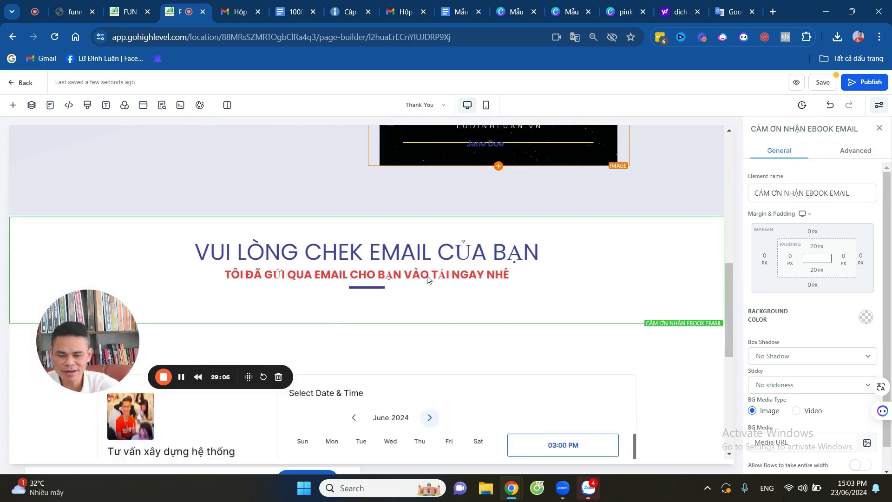
scroll(510, 269, "up", 12)
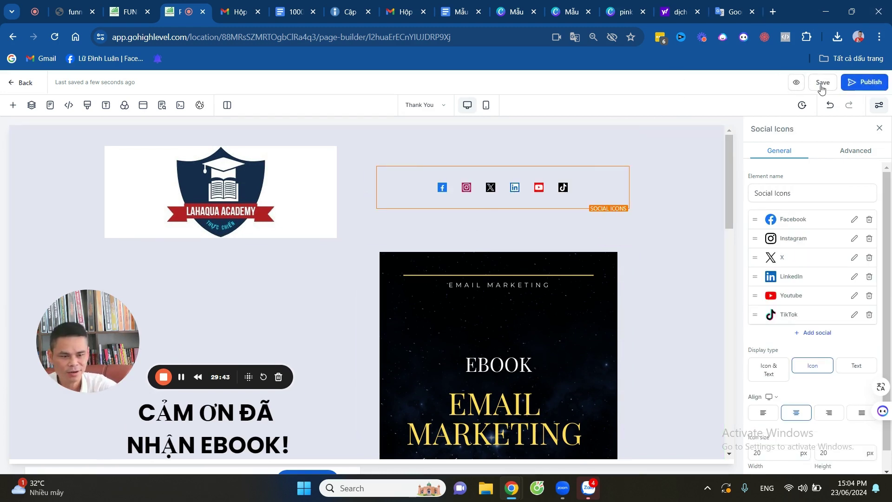
left_click(795, 85)
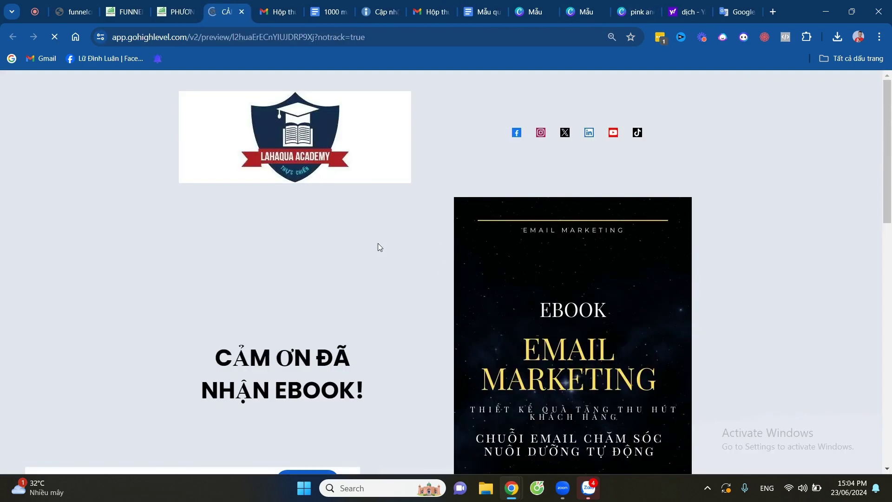
Scroll through the thank-you page preview, then close it to return to the builder.
scroll(366, 202, "down", 5)
scroll(367, 204, "up", 5)
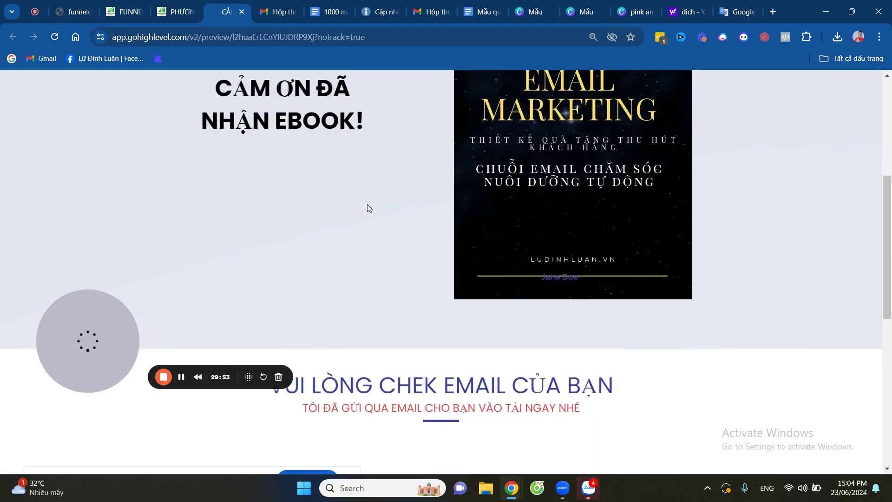
scroll(376, 214, "down", 5)
scroll(384, 223, "down", 9)
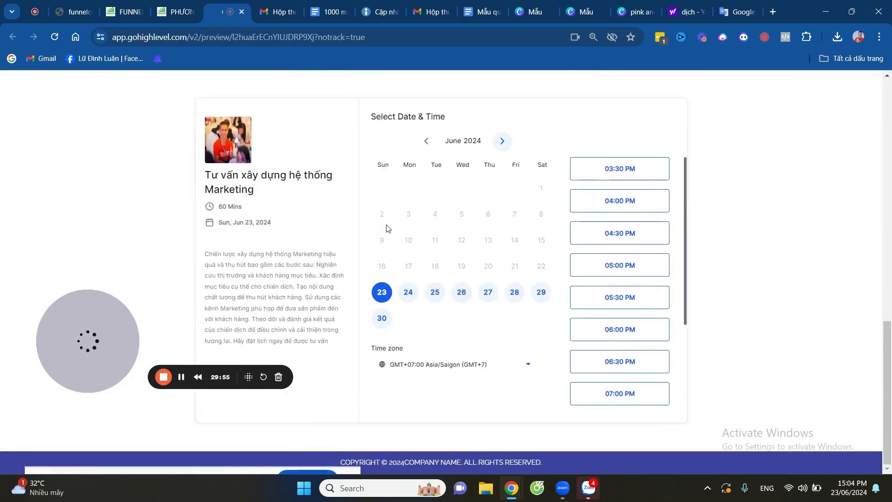
scroll(386, 224, "up", 15)
scroll(391, 232, "down", 2)
scroll(399, 234, "up", 2)
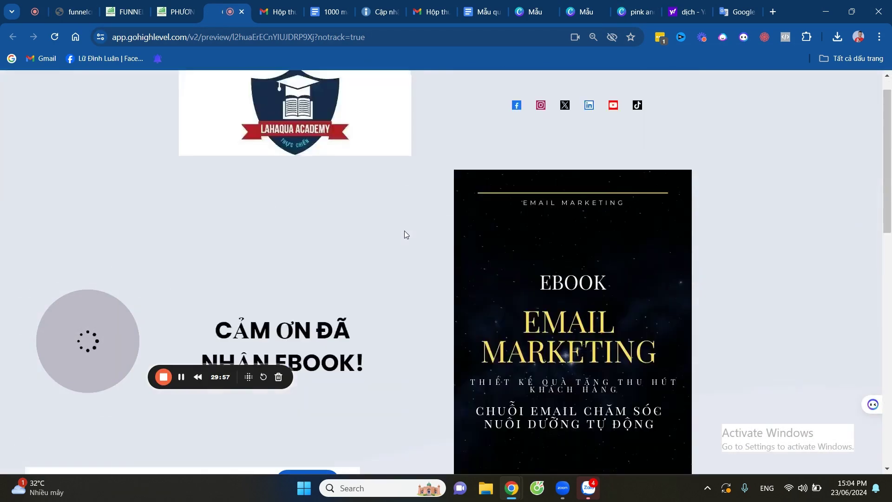
scroll(403, 238, "down", 10)
scroll(412, 241, "up", 12)
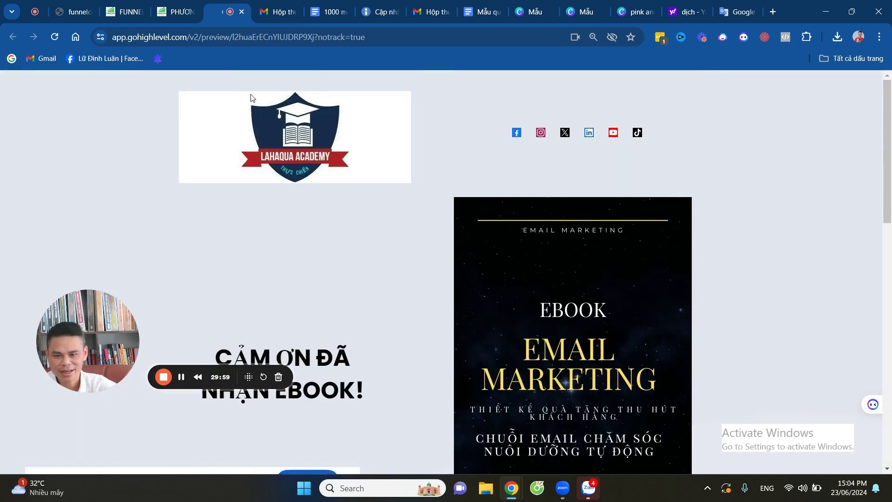
left_click(244, 14)
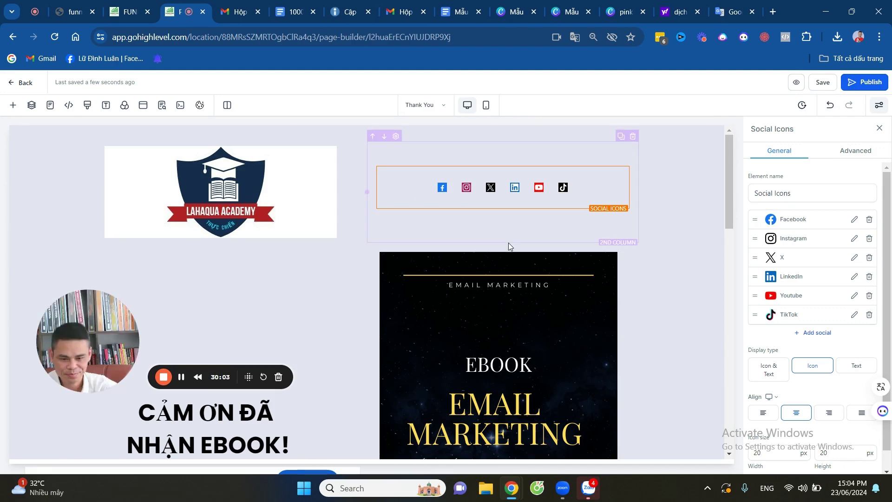
scroll(291, 328, "down", 7)
scroll(308, 322, "up", 7)
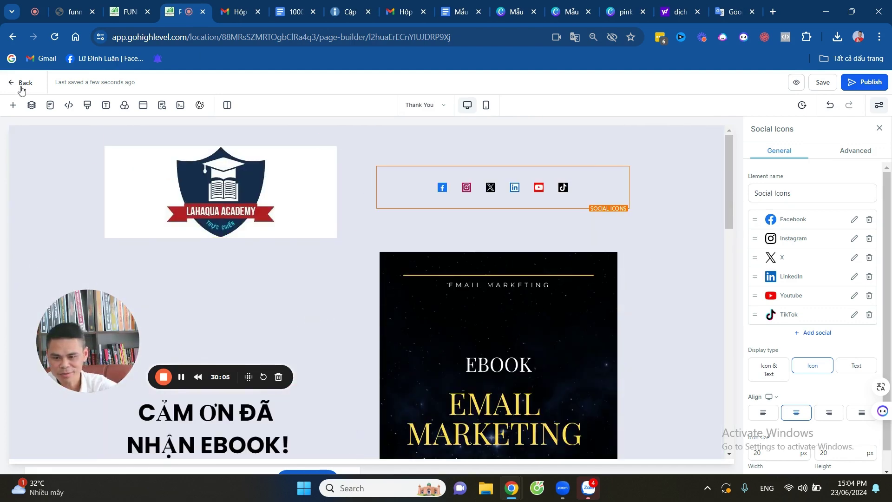
Return to the funnel and review its Thống kê, Việc bán hàng, Bảo vệ and Sự kiện tabs.
left_click(11, 85)
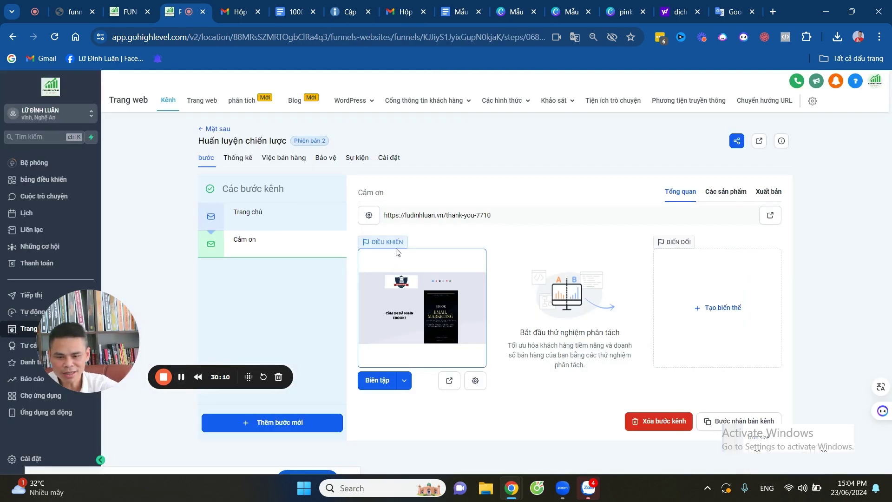
left_click(237, 160)
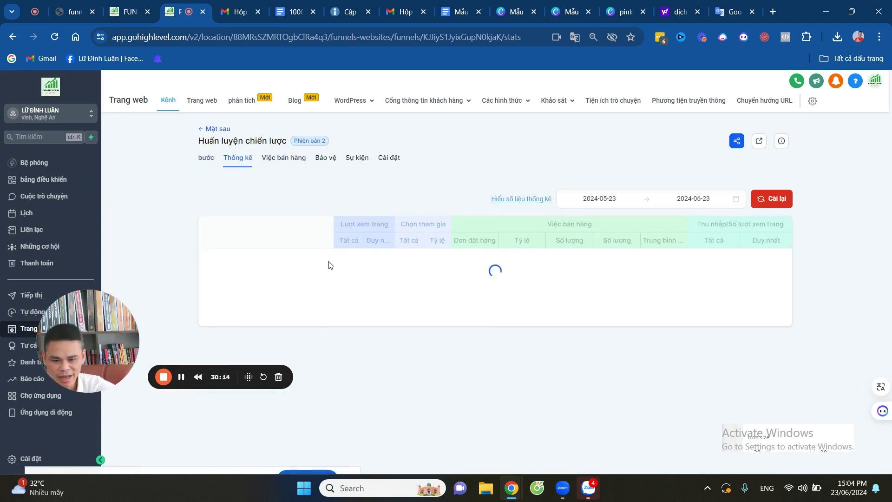
left_click(281, 158)
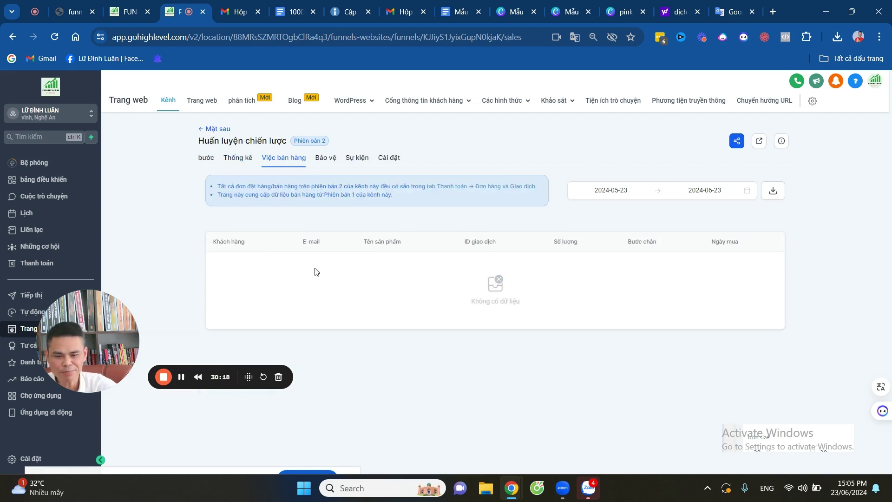
left_click(317, 163)
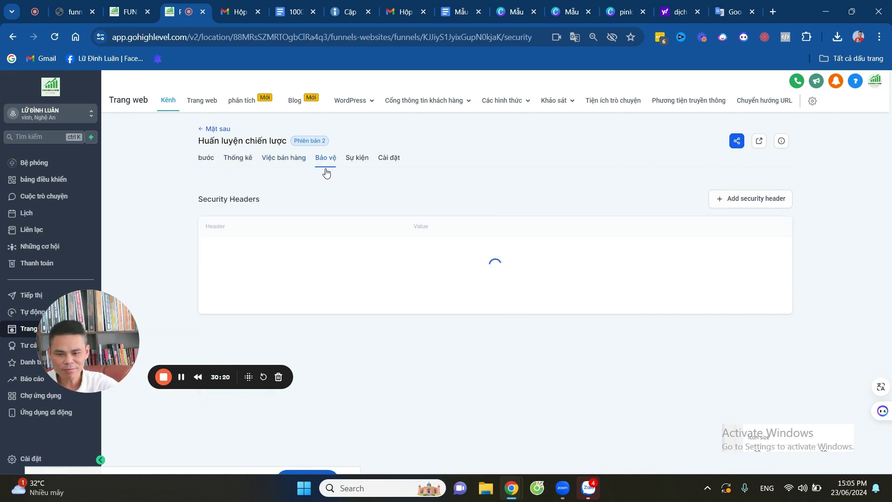
left_click(357, 159)
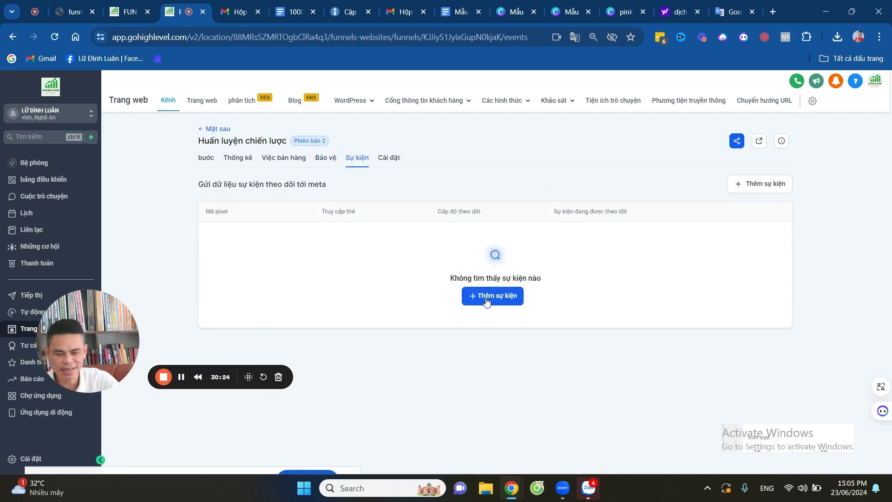
Open the funnel's Cài đặt settings and start erasing the Tên value.
left_click(387, 160)
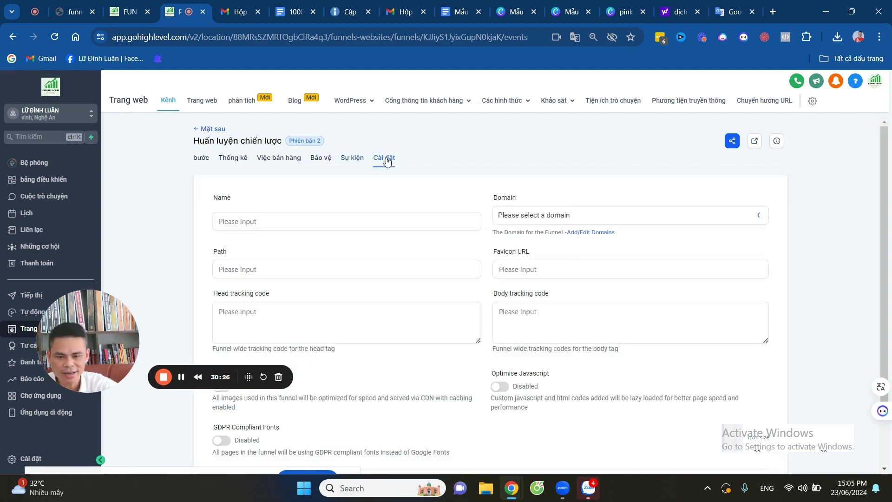
left_click_drag(90, 331, 67, 348)
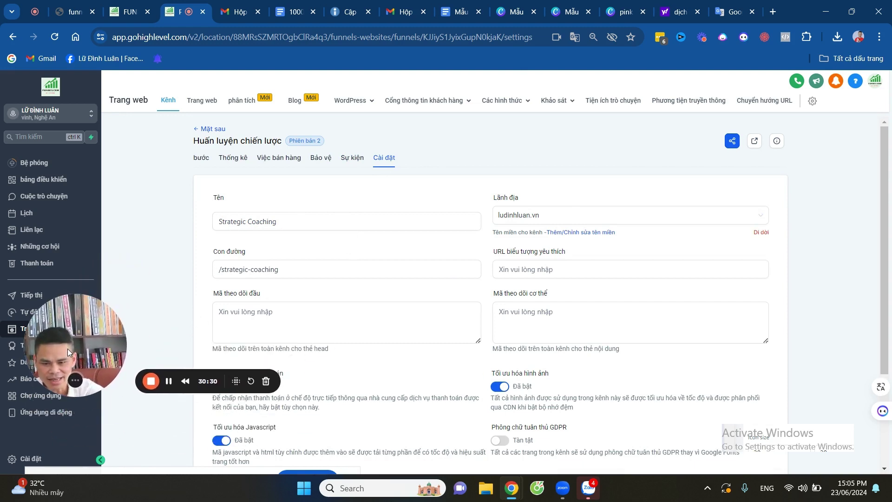
left_click(290, 223)
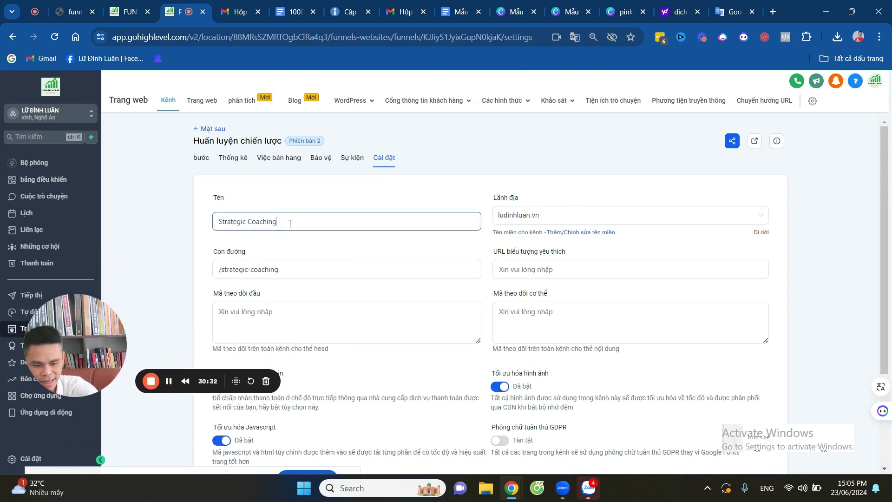
key("BackSpace")
key("BackSpace")
key("BackSpace")
key("BackSpace")
key("BackSpace")
key("BackSpace")
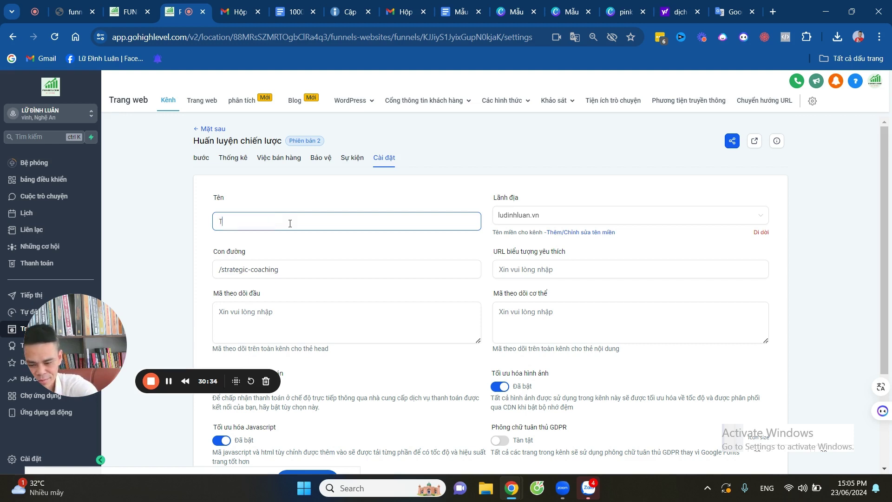
Rename the funnel 'TẶNG EBOOK MẪU EMAIL MARKETING' and paste that name in as its path.
type("TAWNG ")
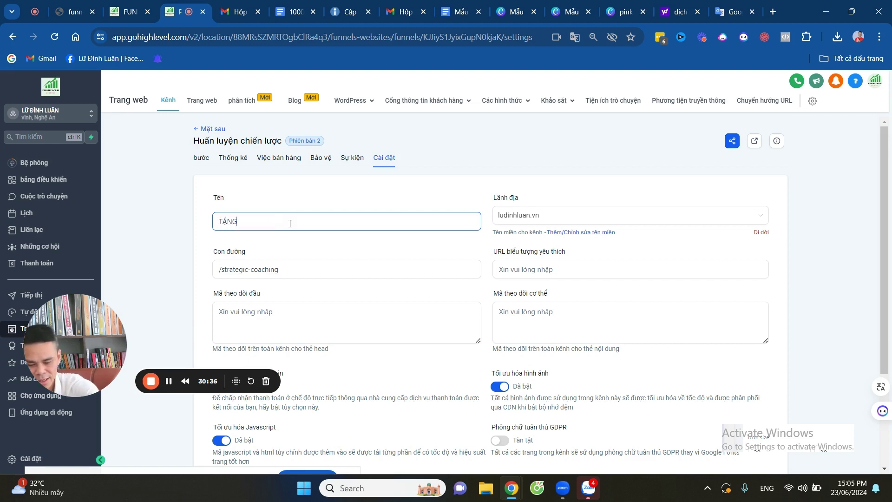
type("EBOOK MẪU EMAIL MARKETING")
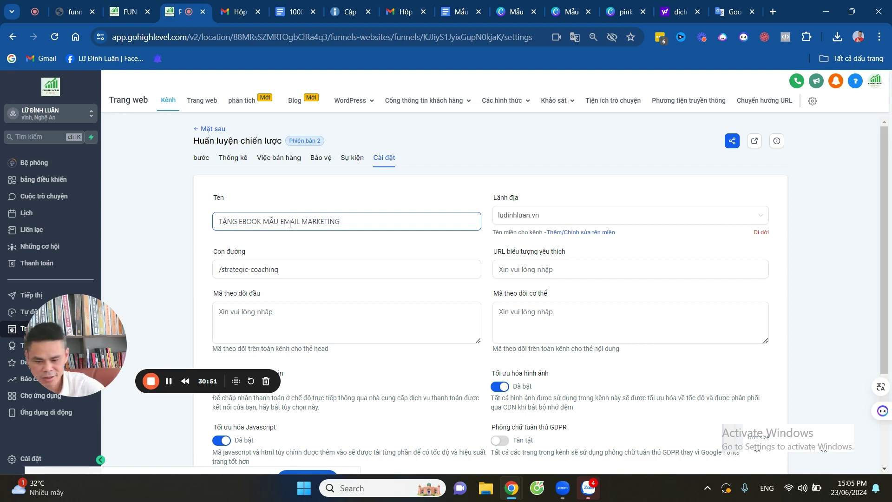
key("ctrl+a")
key("ctrl+c")
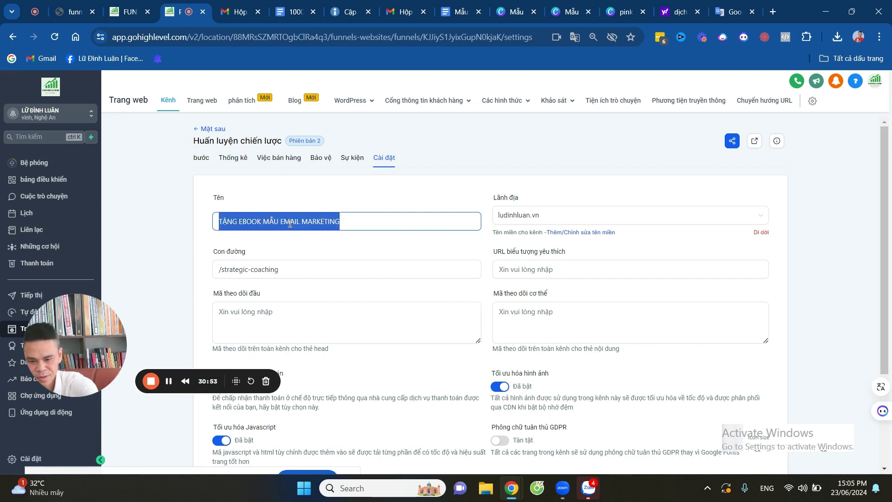
left_click(293, 269)
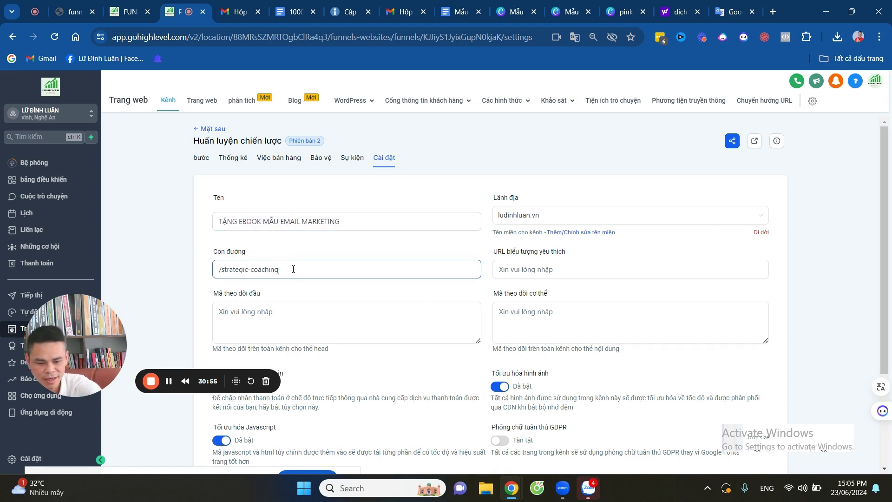
key("BackSpace")
key("BackSpace")
key("BackSpace")
key("BackSpace")
key("BackSpace")
key("BackSpace")
key("BackSpace")
key("BackSpace")
key("BackSpace")
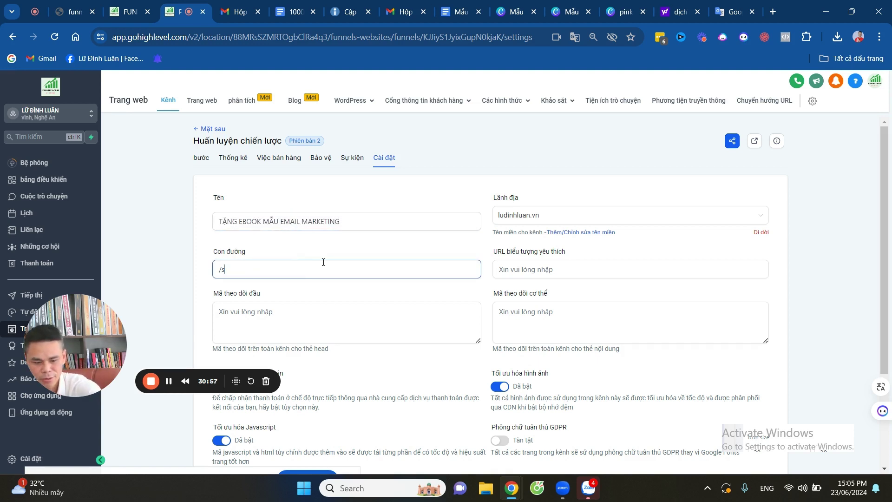
key("ctrl+v")
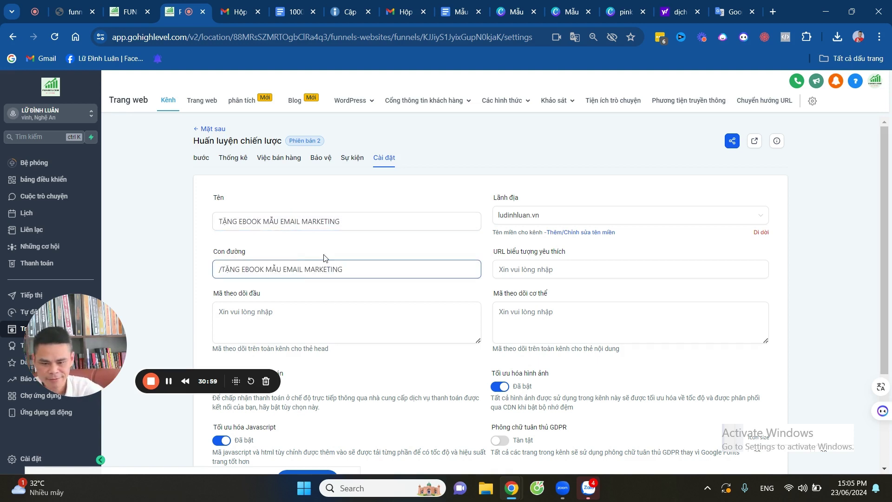
Keep ludinhluan.vn as the funnel domain and check the head and body tracking code fields.
left_click(265, 316)
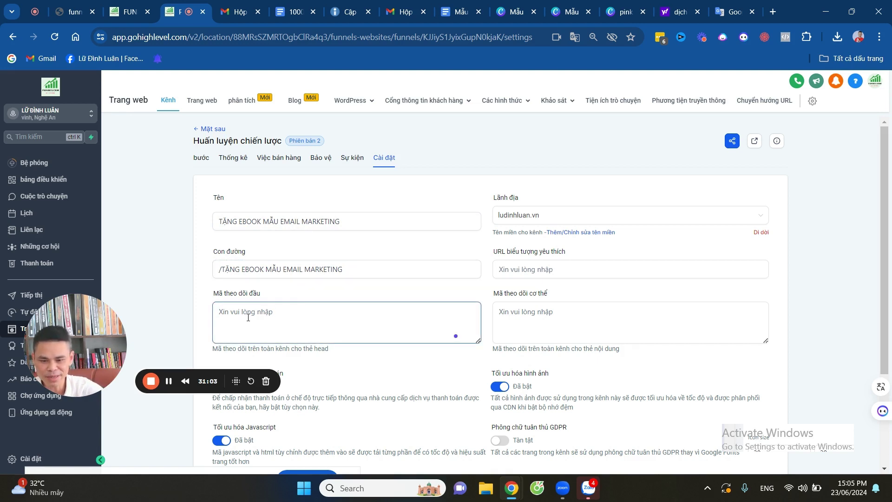
left_click(495, 316)
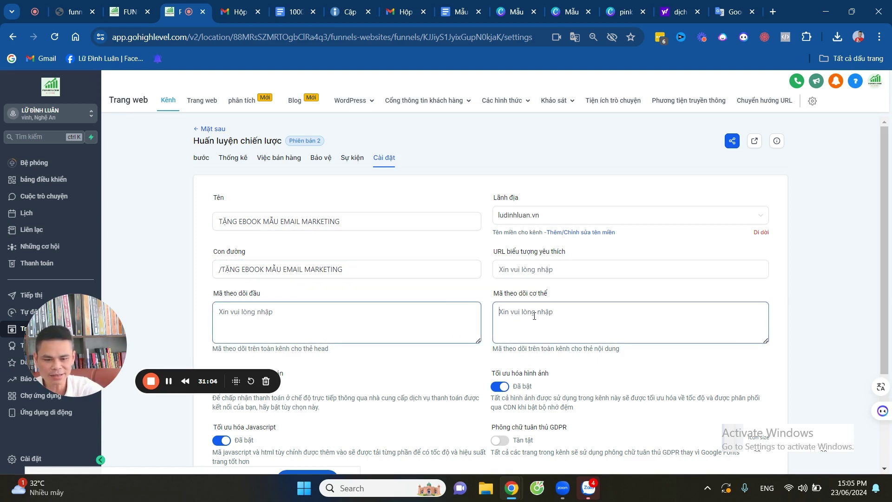
left_click(554, 218)
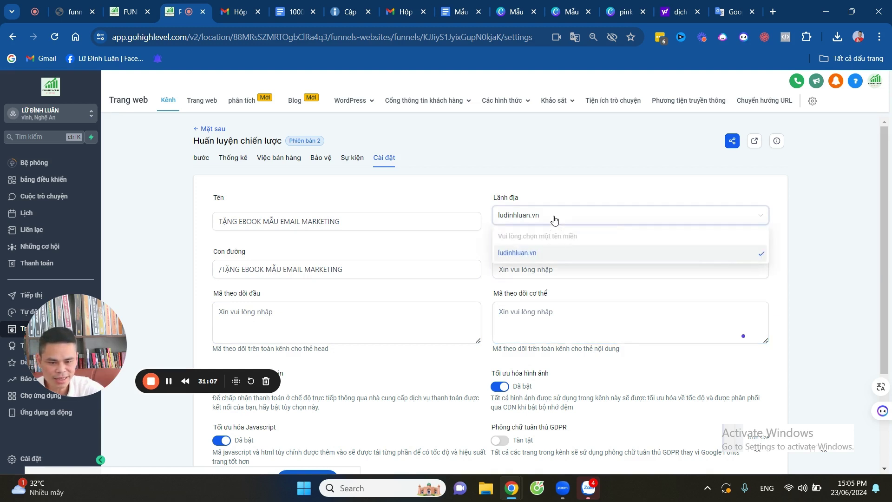
left_click(517, 255)
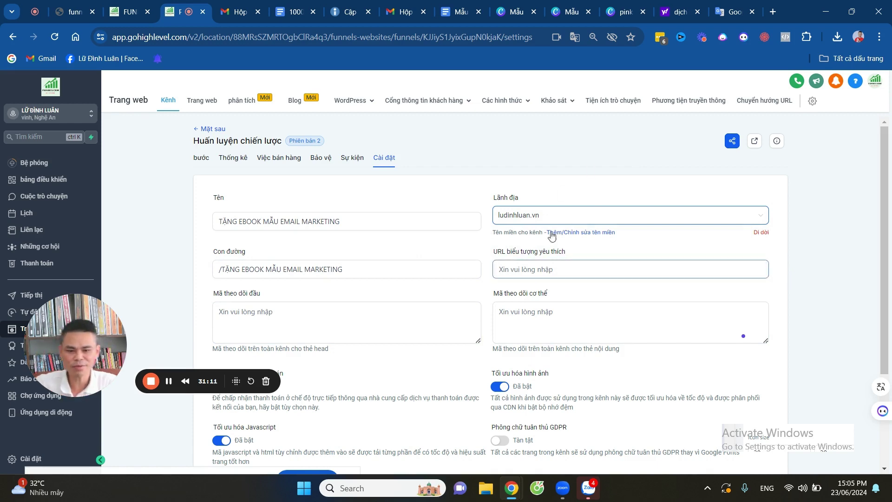
scroll(568, 259, "down", 3)
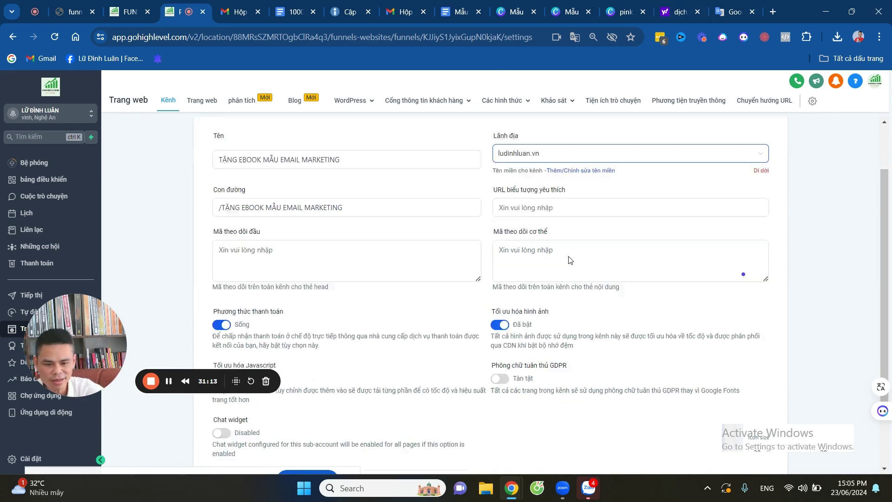
scroll(466, 296, "up", 3)
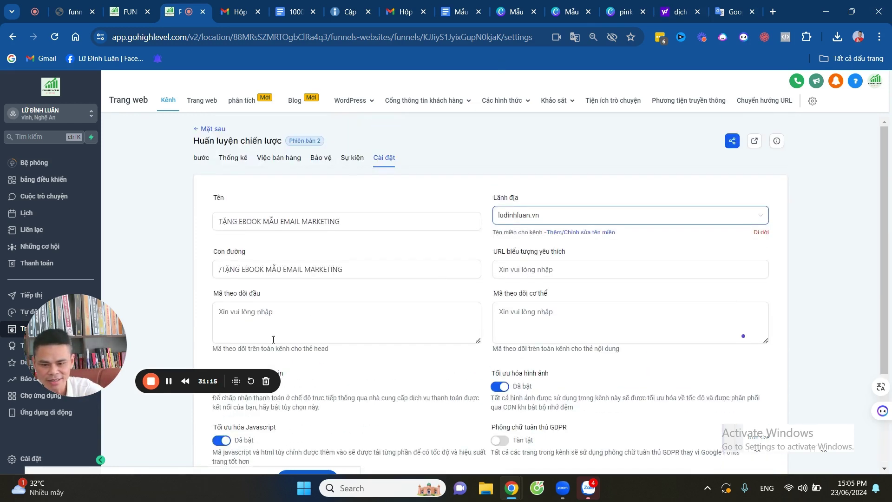
left_click(250, 318)
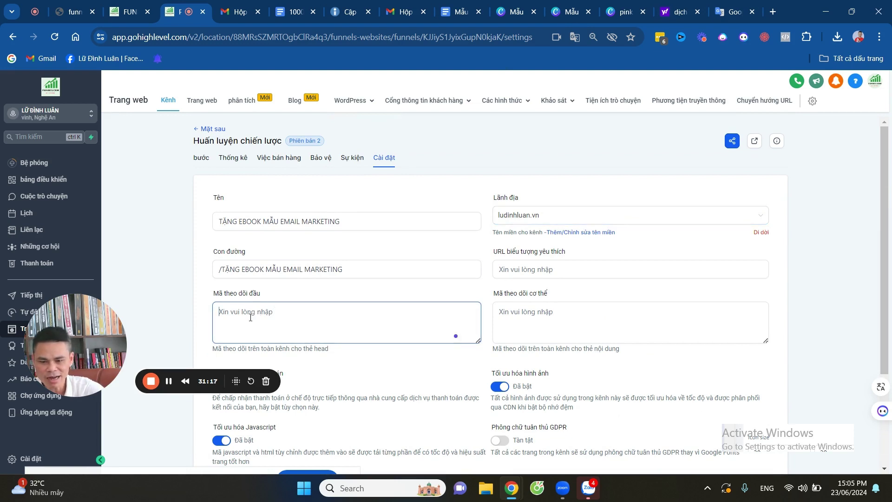
left_click(524, 322)
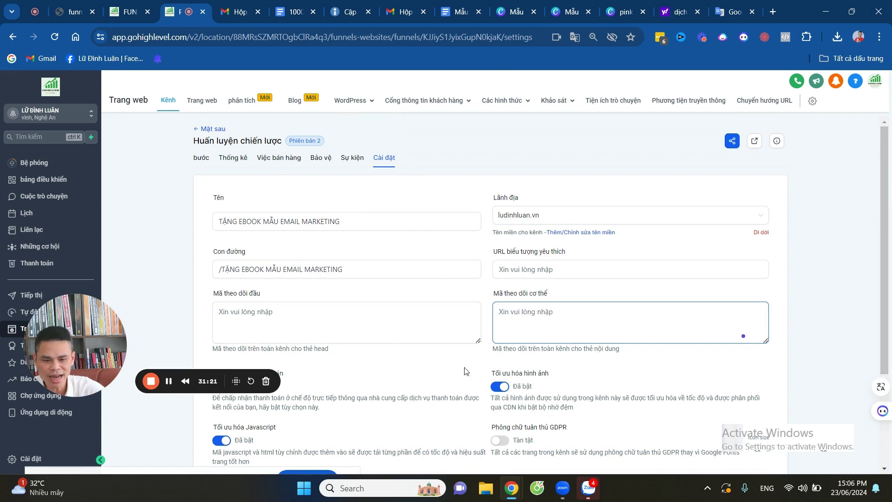
left_click(408, 310)
scroll(611, 312, "down", 1)
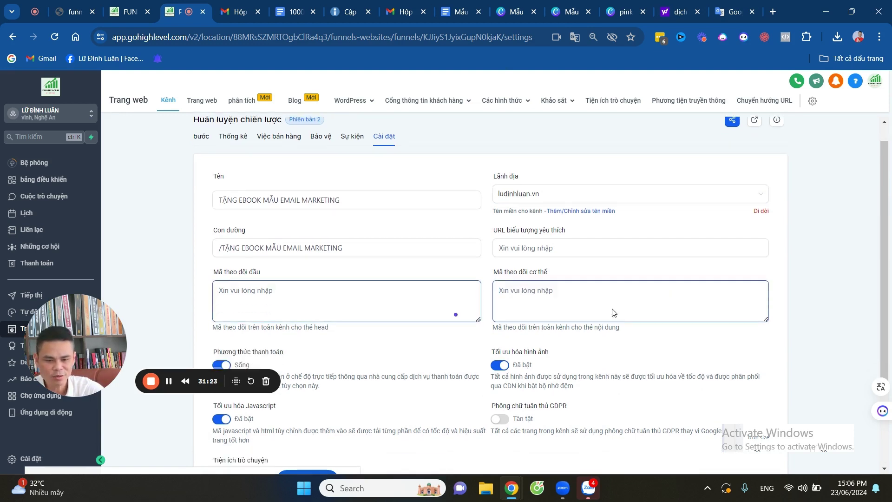
left_click(552, 268)
scroll(744, 324, "down", 1)
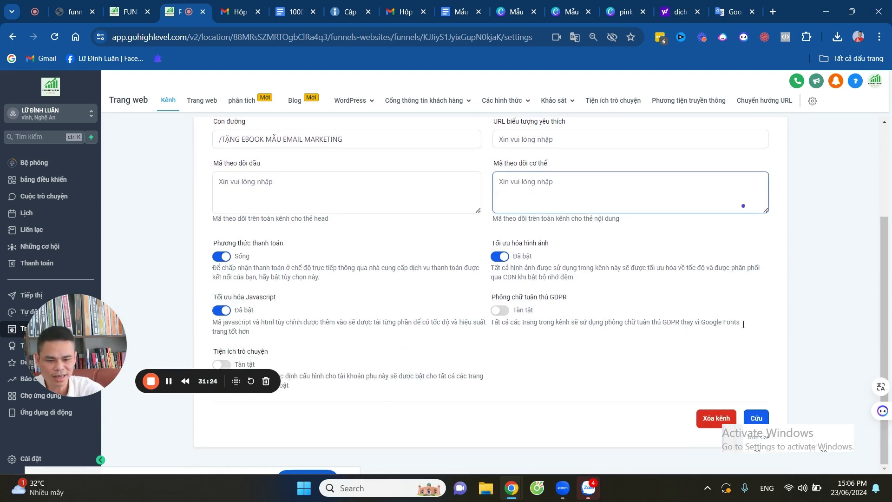
Save the funnel settings, open the live funnel, and update the Cảm ơn step's page details.
left_click(758, 419)
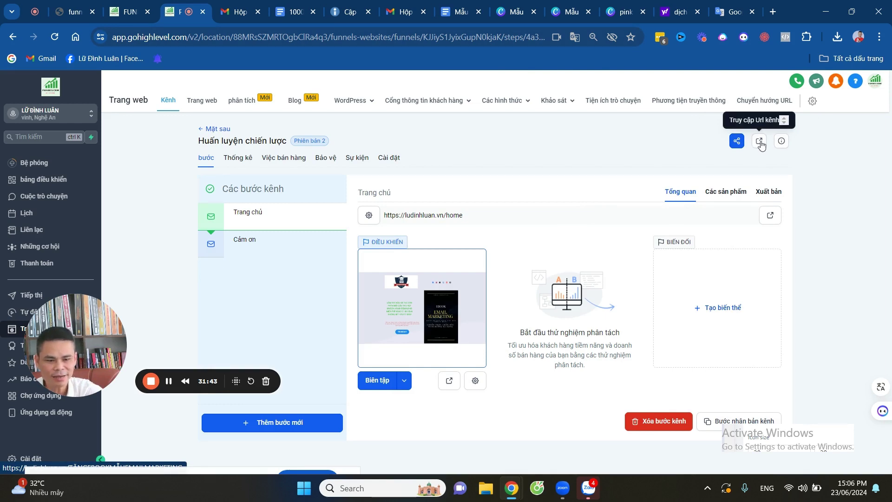
left_click(760, 141)
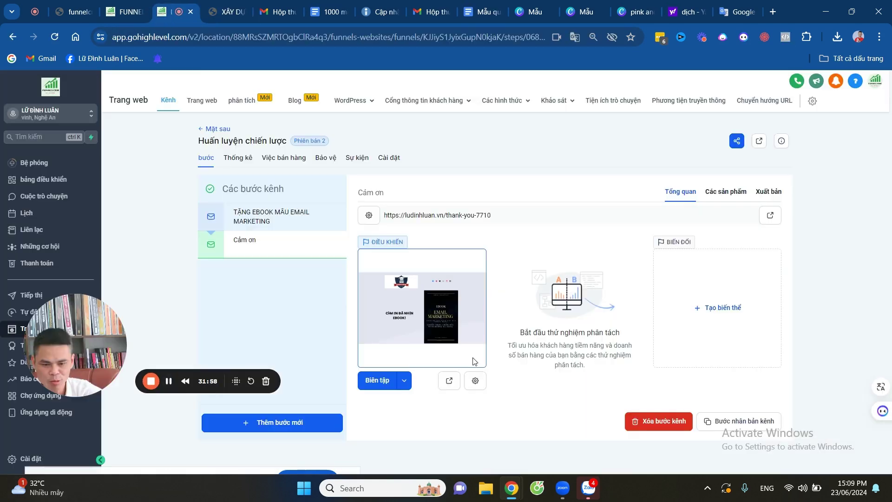
left_click(475, 382)
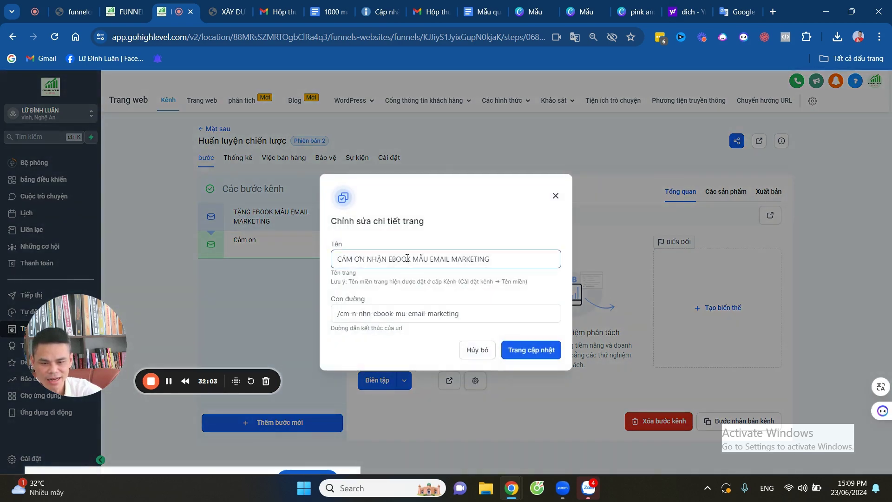
left_click(384, 316)
left_click(357, 317)
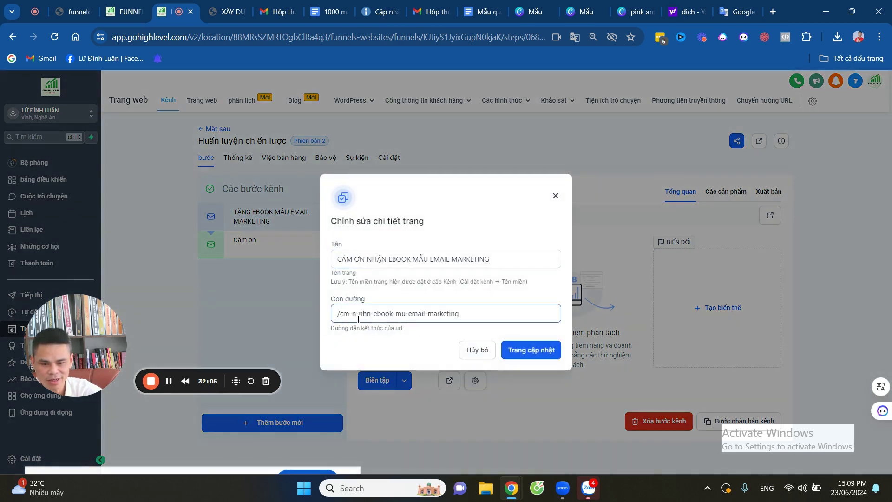
left_click(535, 357)
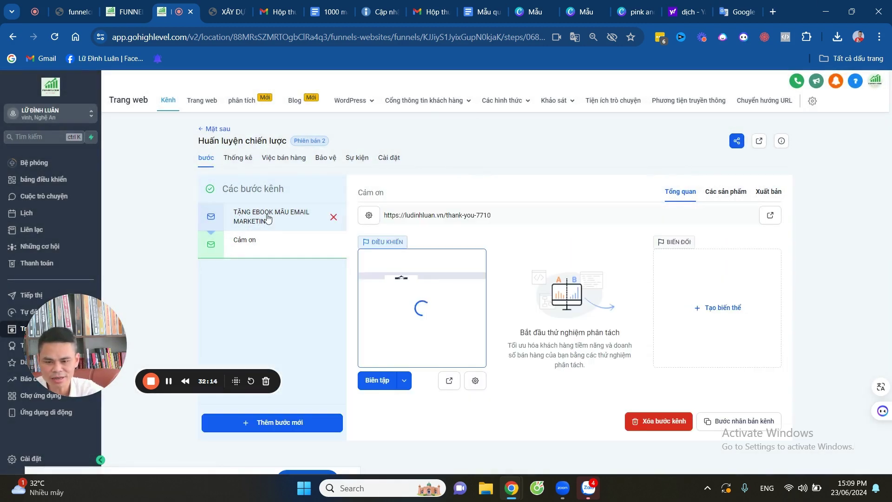
Give the TẶNG EBOOK opt-in step the path /tang-ebook-mu-email-marketing and update the page.
left_click(267, 219)
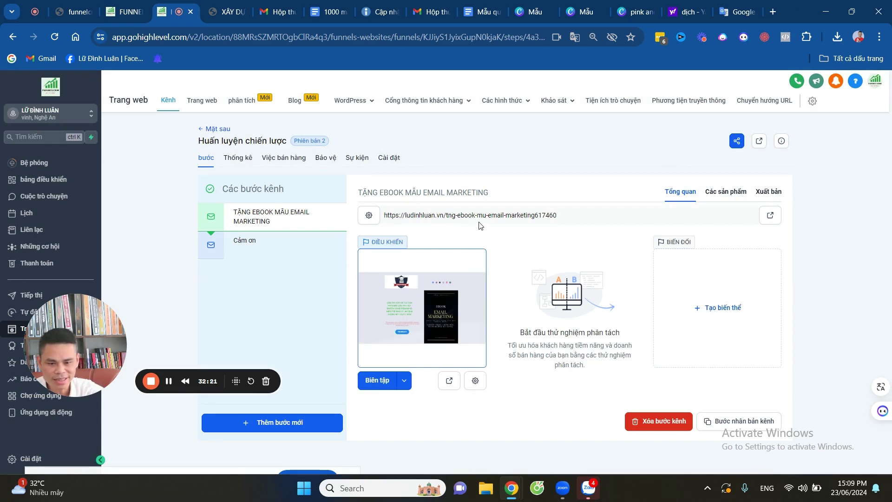
left_click(475, 381)
left_click(454, 314)
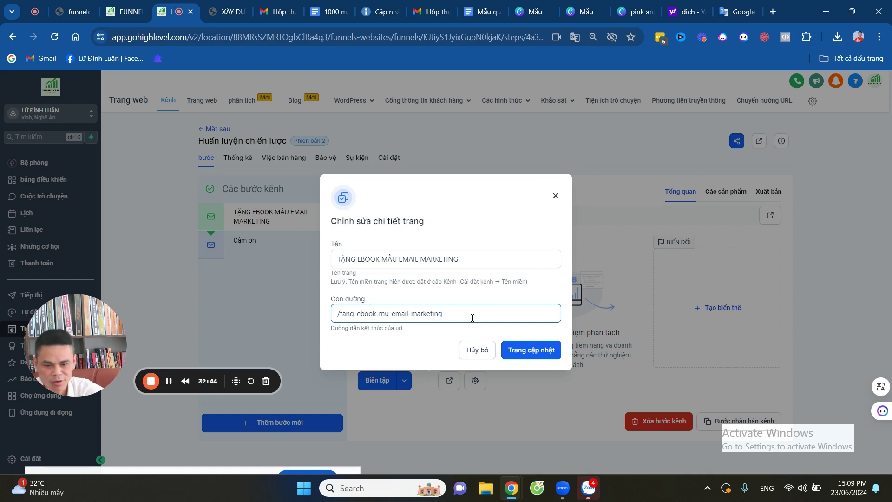
left_click(532, 353)
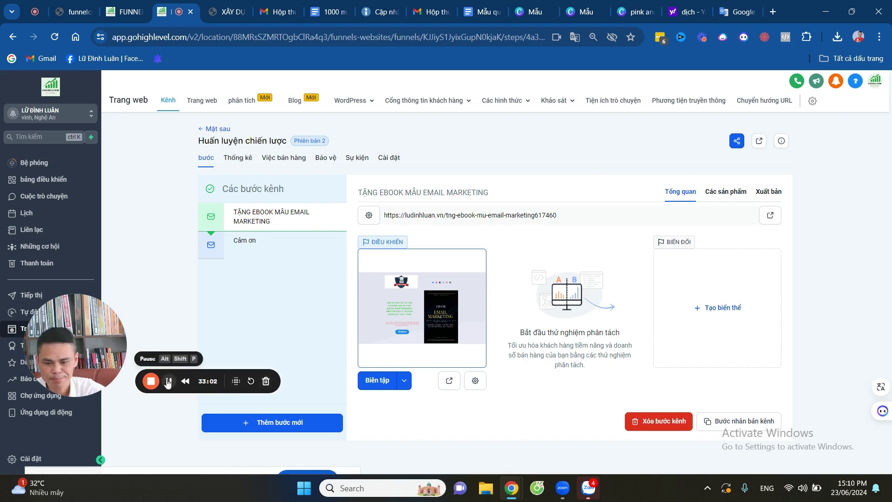
Open the live opt-in page in a new tab and check its URL, ludinhluan.vn/tang-ebook-mu-email-marketing861066.
left_click(759, 142)
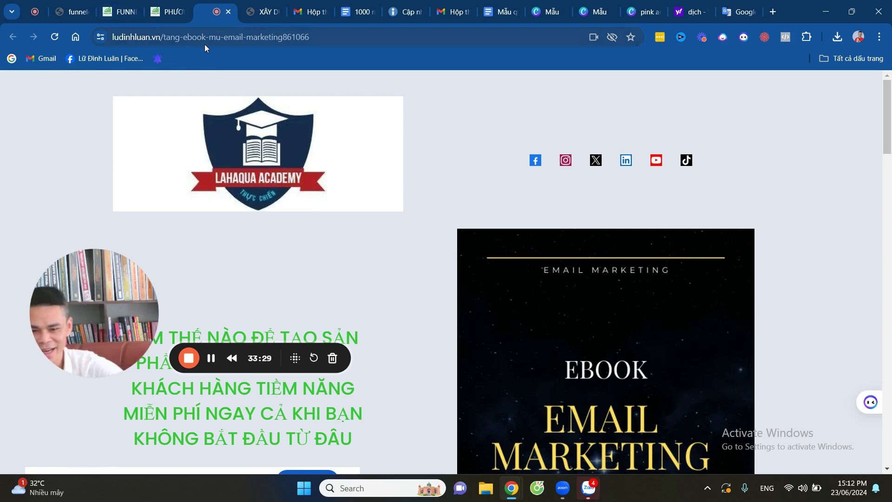
left_click_drag(75, 291, 50, 325)
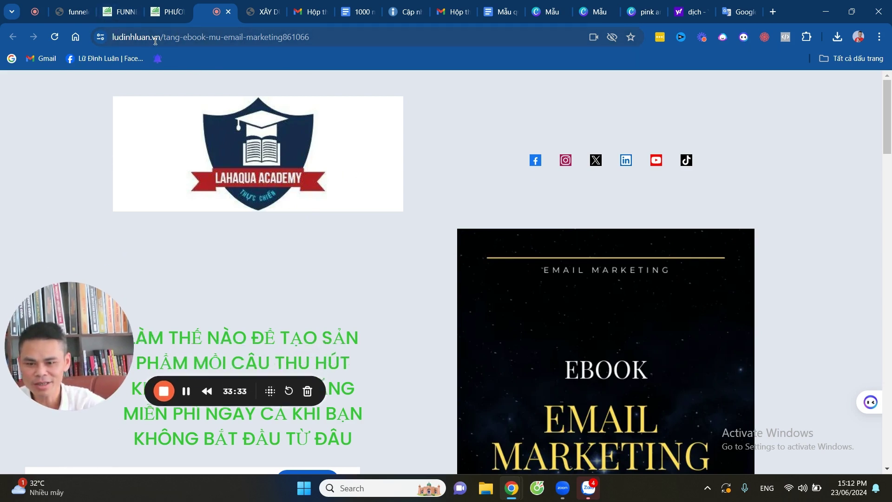
left_click_drag(113, 41, 324, 32)
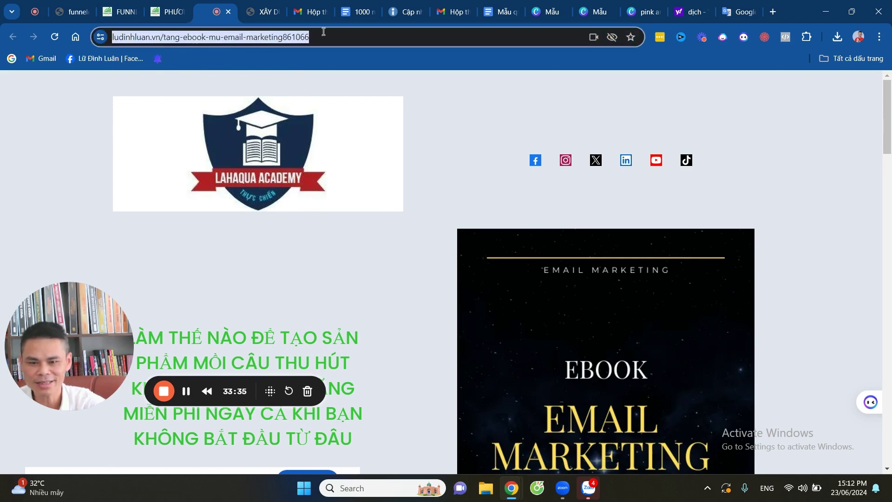
left_click(336, 30)
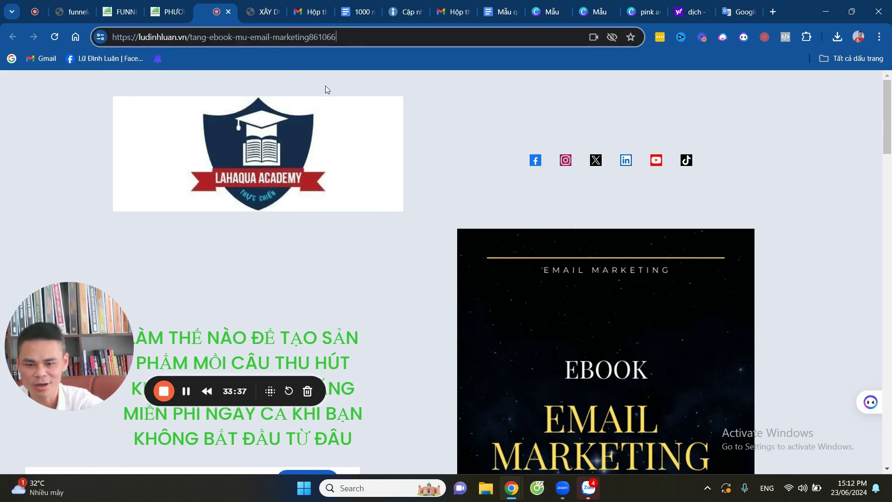
scroll(393, 186, "down", 7)
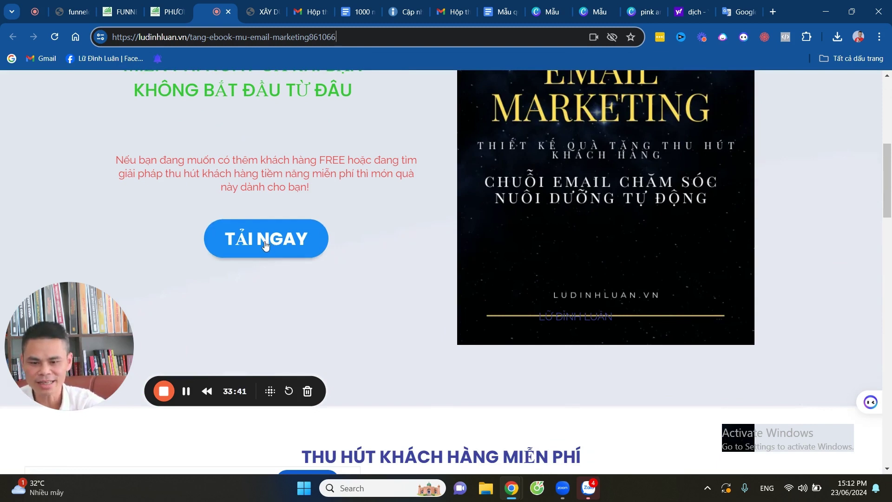
Open the ebook signup popup from TẢI NGAY and enter a test full name.
left_click(264, 244)
left_click(323, 208)
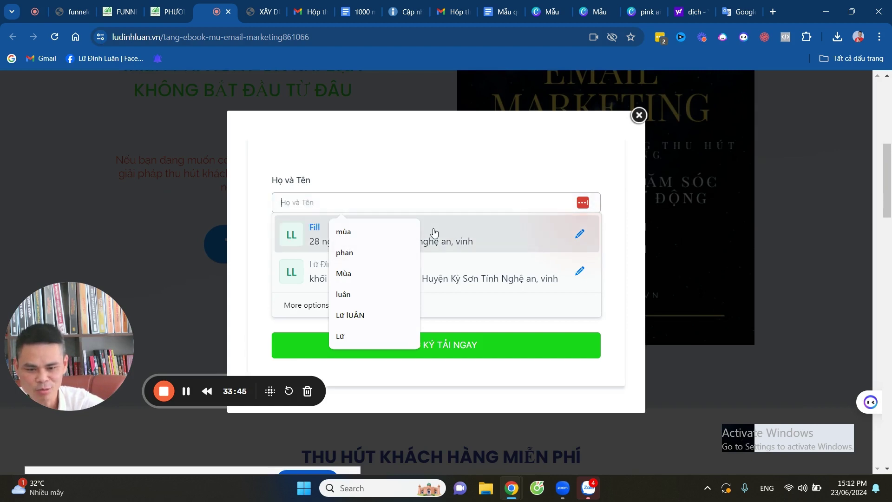
type("luân tet")
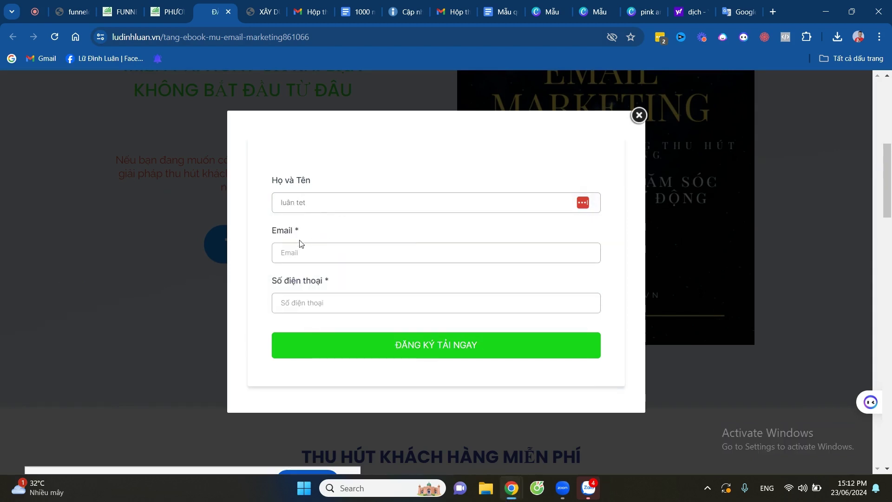
Fill in the test email and phone number, then submit with ĐĂNG KÝ TẢI NGAY.
left_click(296, 252)
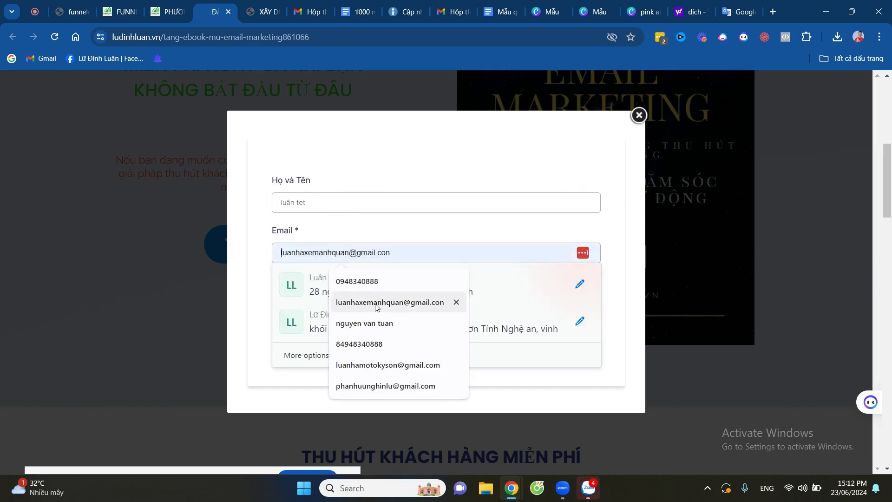
left_click(364, 365)
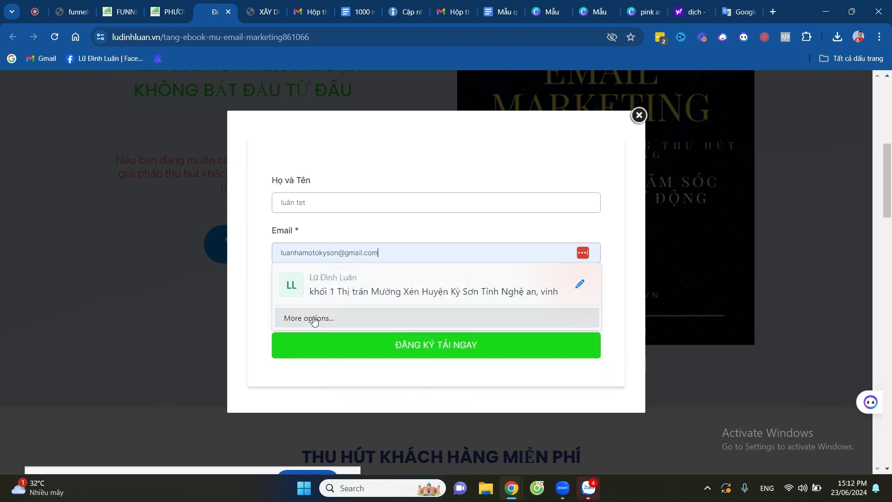
left_click(613, 315)
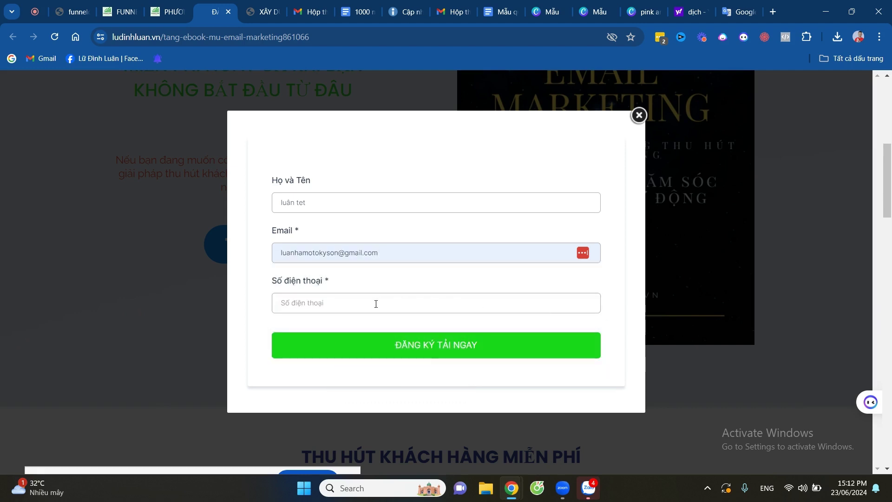
left_click(376, 304)
key("ctrl+v")
left_click(620, 319)
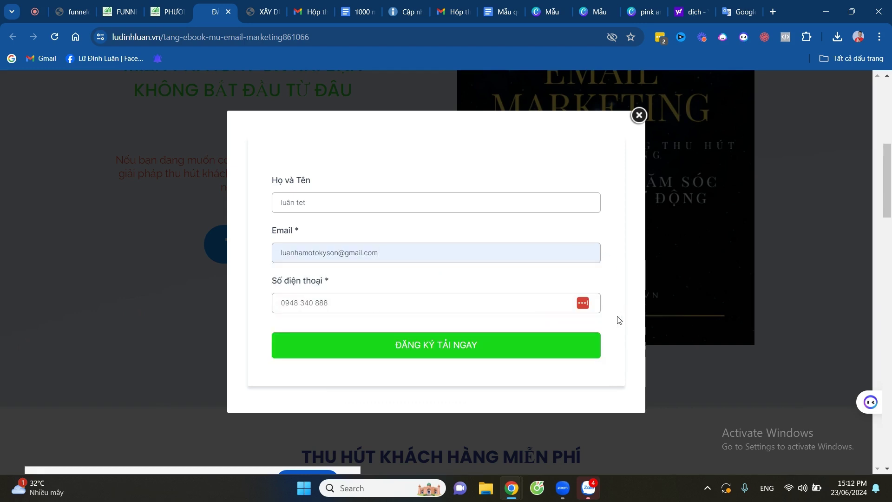
left_click(444, 348)
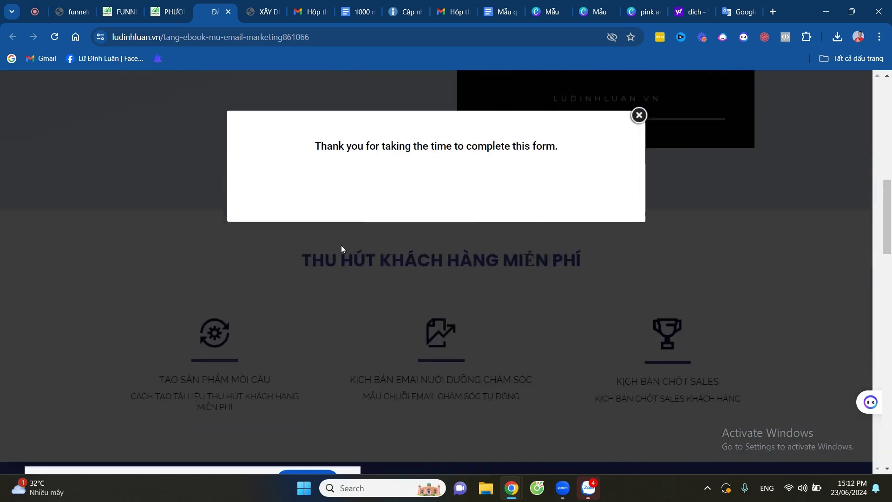
Close the thank-you popup on the live page and return to the PHƯƠ... builder tab.
scroll(343, 257, "down", 5)
scroll(343, 258, "up", 10)
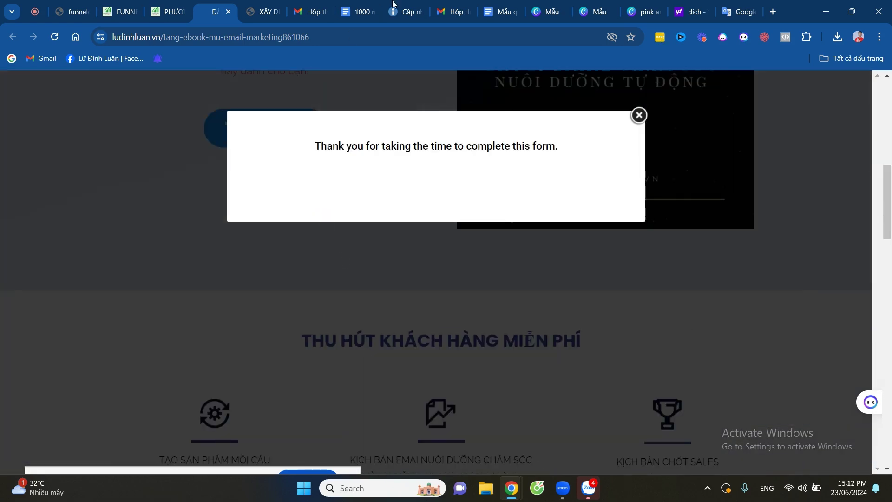
scroll(324, 260, "down", 8)
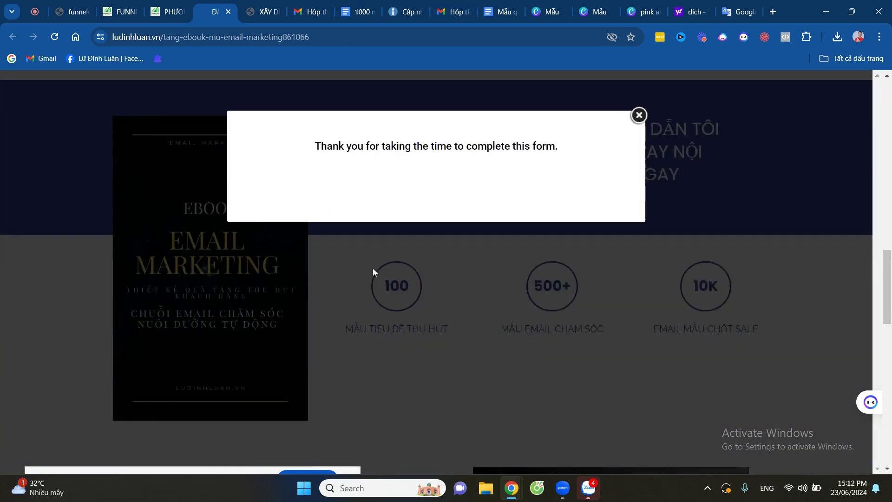
scroll(235, 317, "down", 10)
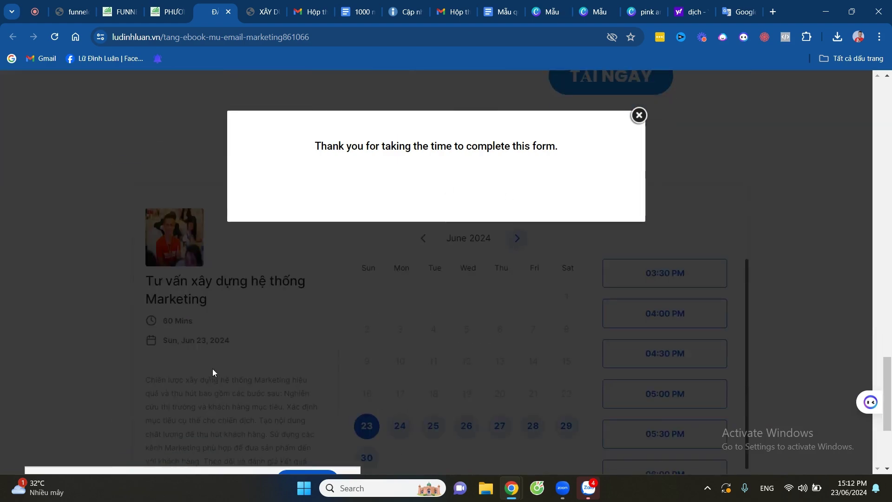
scroll(268, 364, "up", 10)
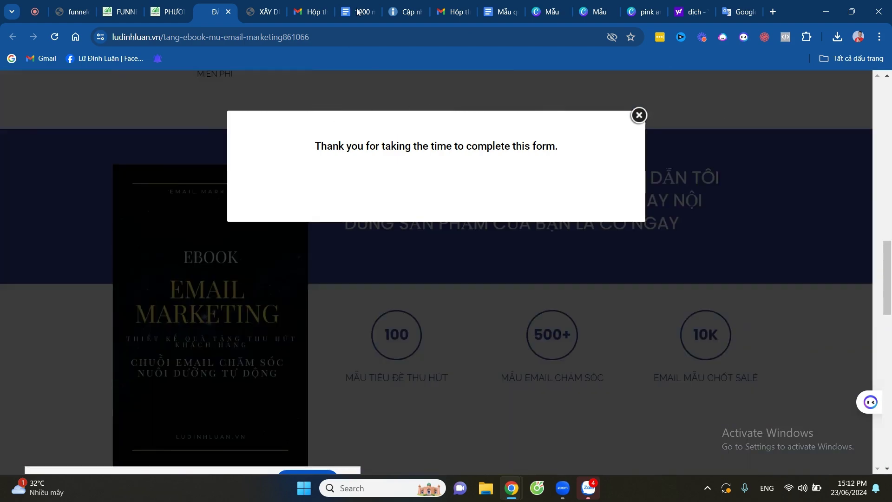
scroll(258, 215, "down", 5)
scroll(259, 215, "up", 8)
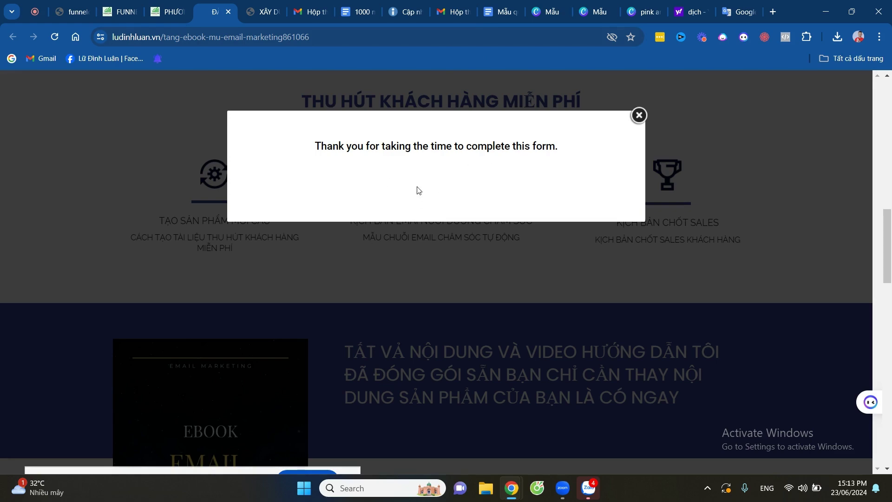
scroll(468, 175, "down", 6)
scroll(495, 197, "up", 4)
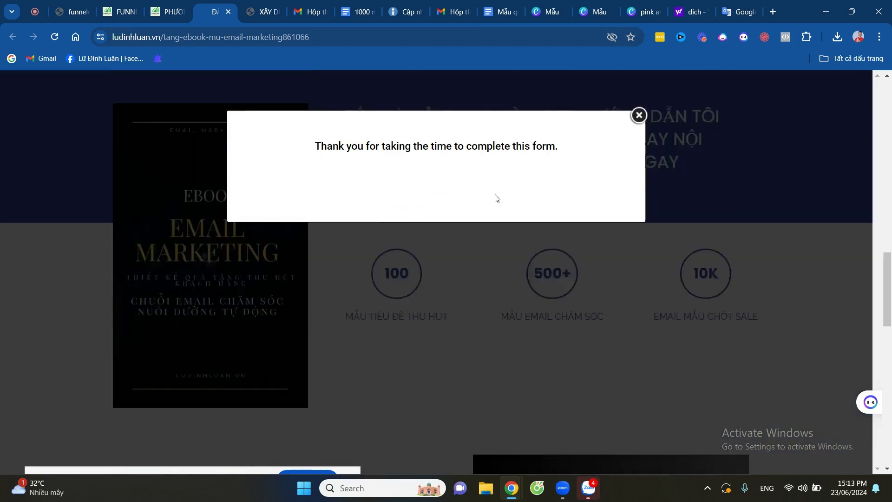
left_click(639, 115)
scroll(418, 185, "up", 8)
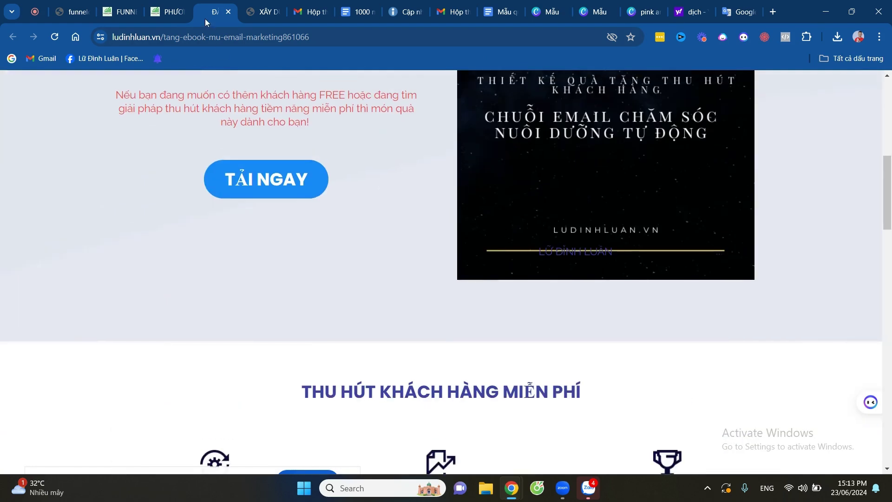
left_click(172, 14)
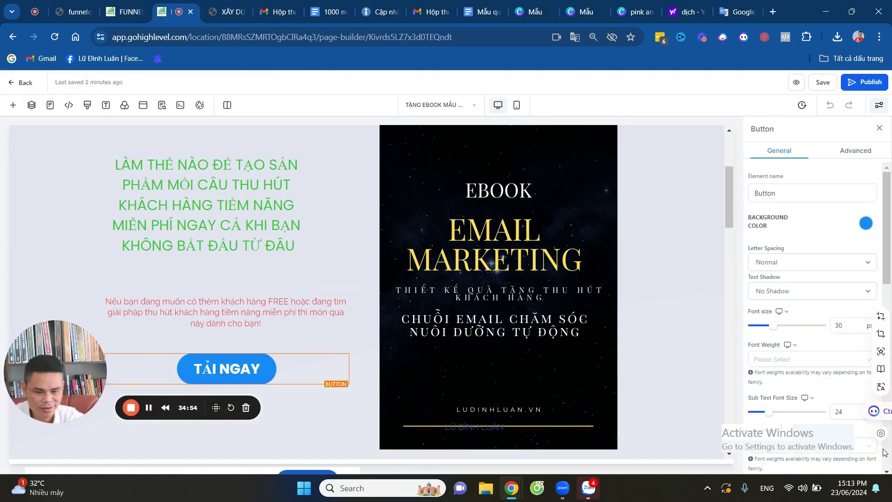
Set the TẢI NGAY button under the expert banner to link to 'Next step'.
scroll(820, 303, "down", 10)
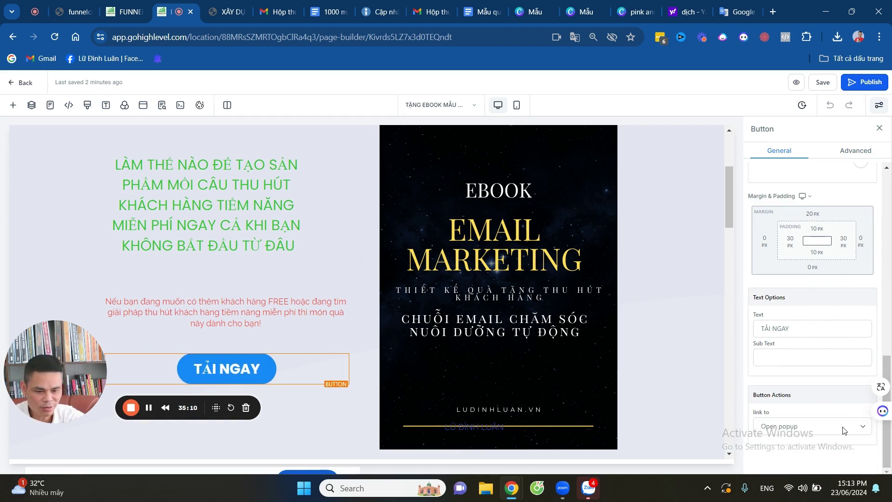
left_click(843, 426)
left_click(794, 367)
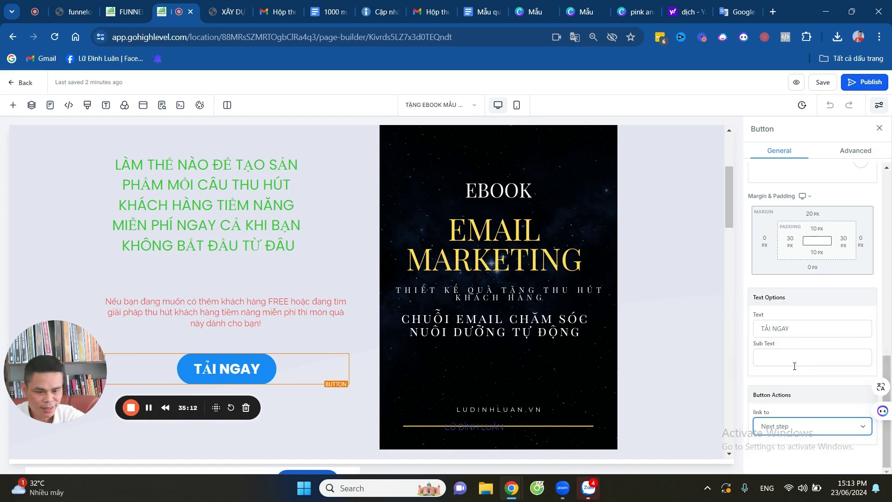
scroll(589, 270, "down", 10)
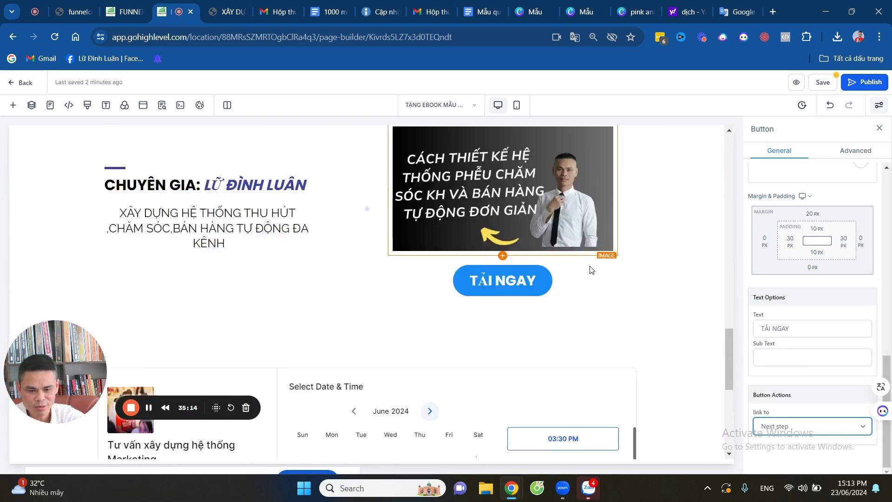
scroll(589, 266, "down", 5)
scroll(560, 189, "up", 5)
left_click(501, 293)
left_click(813, 425)
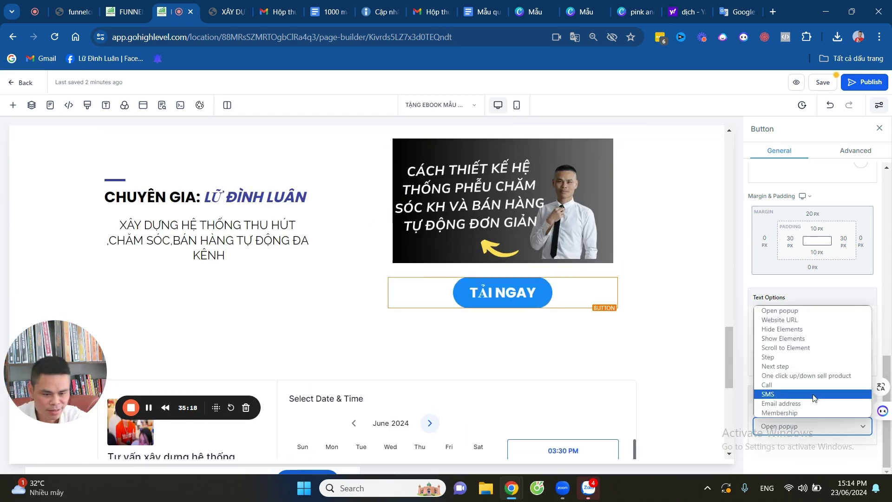
left_click(790, 366)
Publish the funnel page and save its SEO metadata.
scroll(492, 321, "down", 5)
scroll(492, 321, "down", 1)
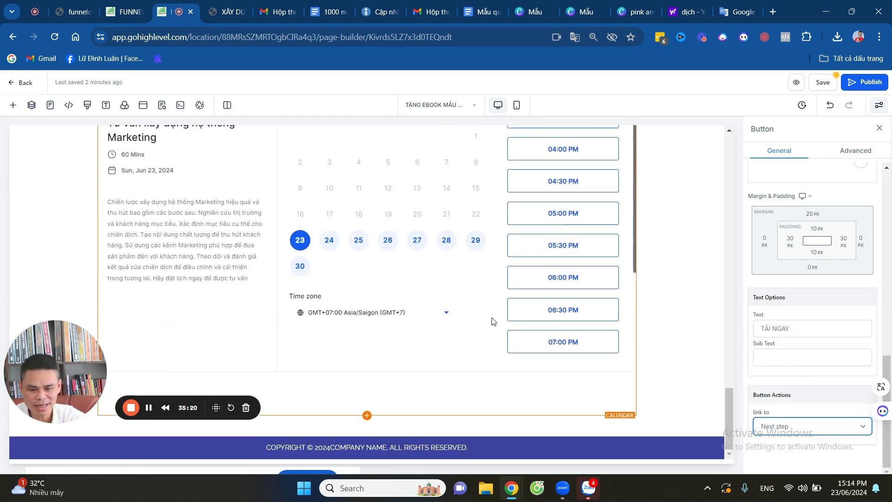
scroll(492, 322, "up", 1)
left_click(860, 84)
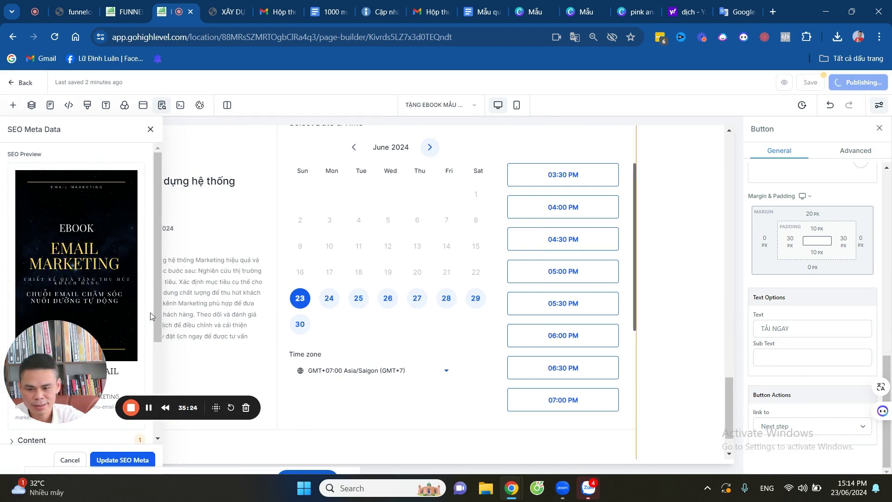
left_click_drag(135, 391, 343, 347)
left_click(110, 460)
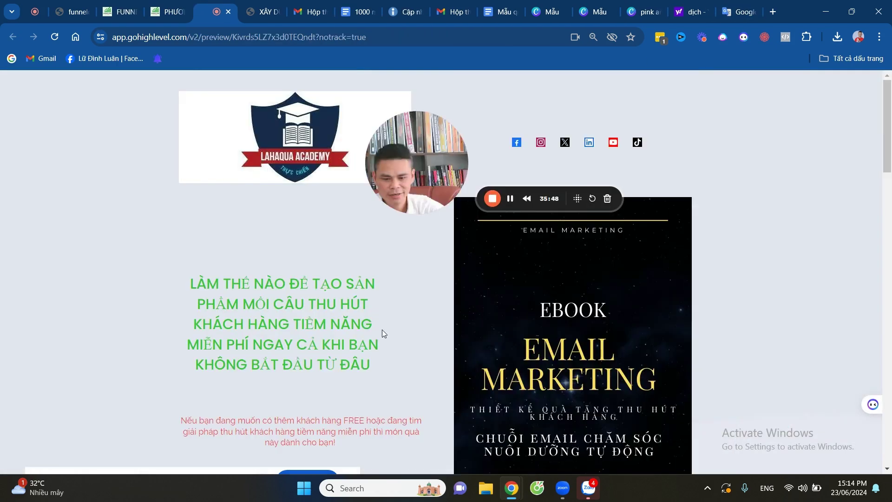
Scroll through the preview's thank-you page headed 'CẢM ƠN ĐÃ NHẬN EBOOK!'.
scroll(382, 329, "down", 5)
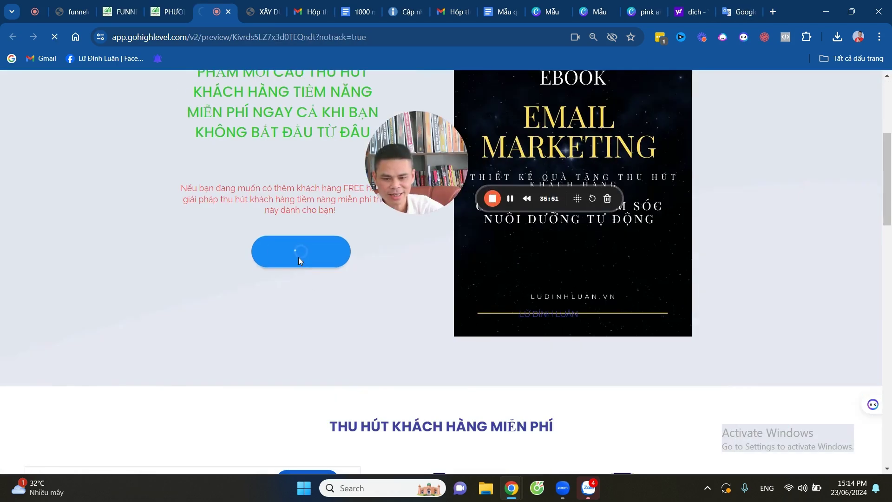
scroll(335, 268, "down", 10)
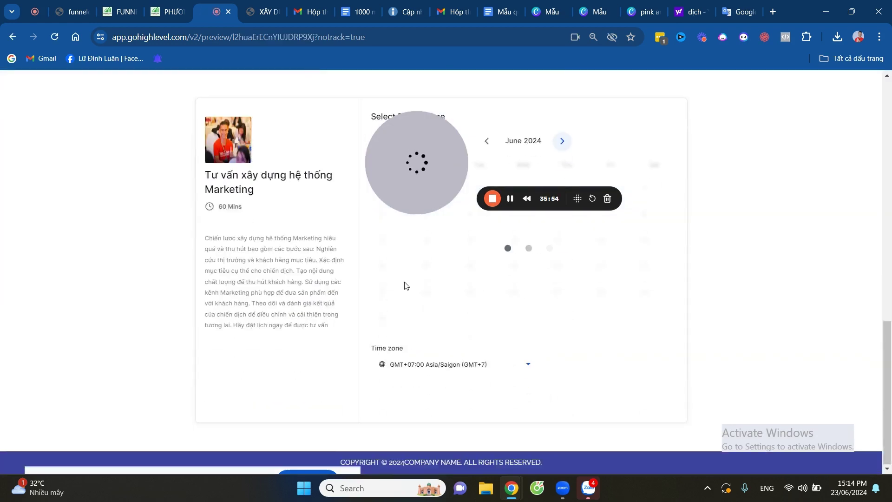
scroll(405, 291, "up", 10)
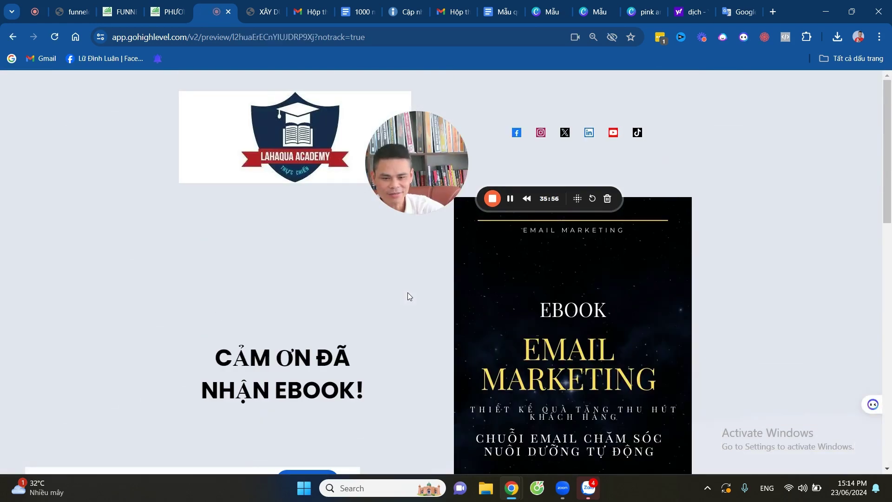
scroll(408, 292, "down", 5)
scroll(386, 263, "down", 5)
scroll(433, 366, "up", 10)
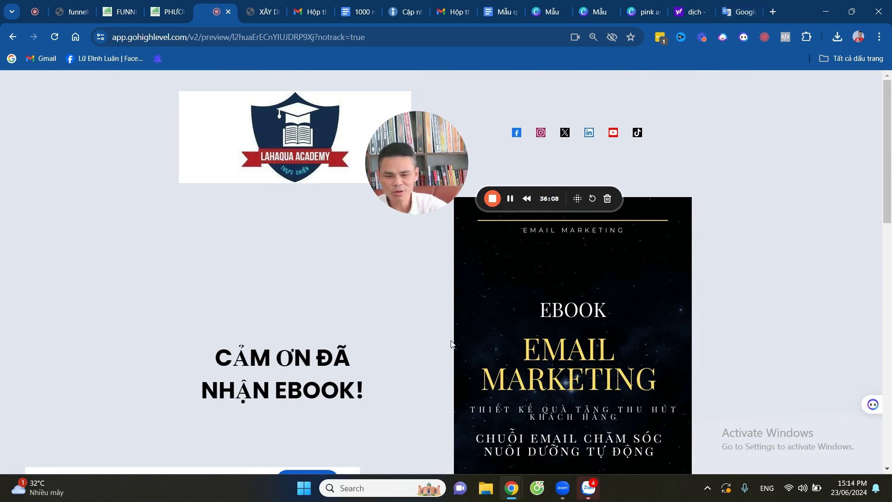
scroll(464, 342, "down", 3)
scroll(465, 341, "up", 3)
scroll(538, 316, "down", 3)
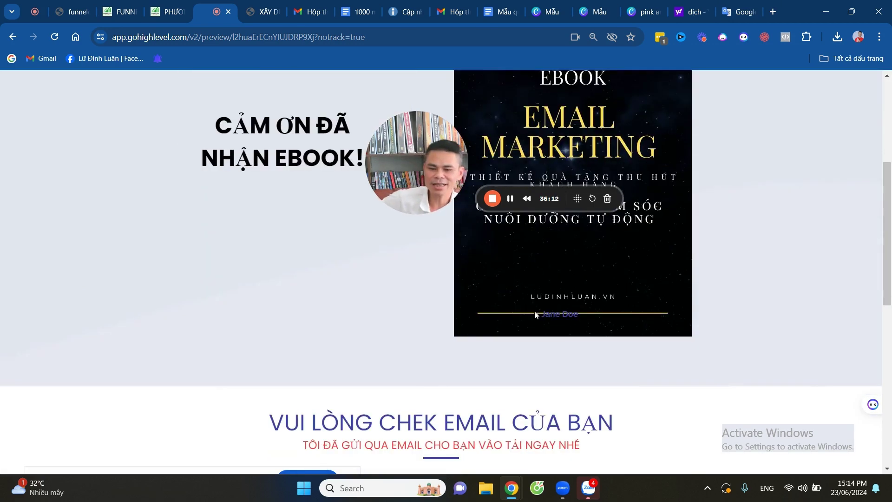
scroll(534, 314, "up", 3)
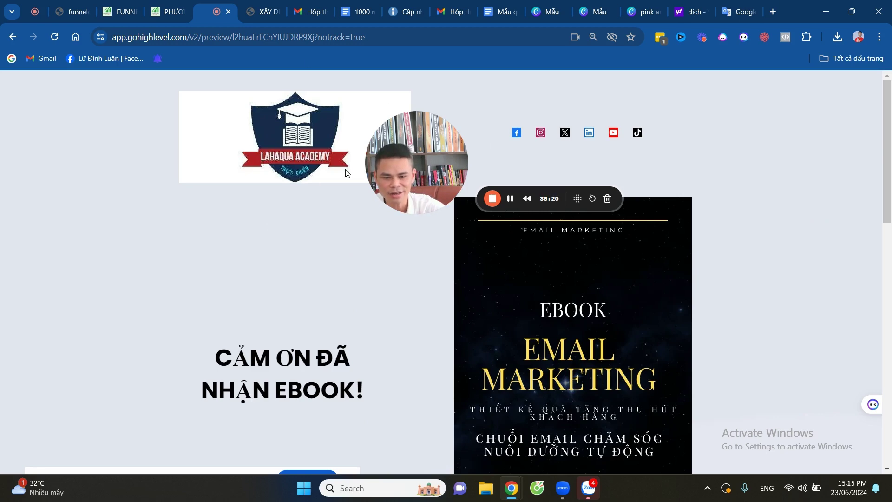
Close the preview and set the hero TẢI NGAY button's link action to 'Open popup'.
key("ctrl+w")
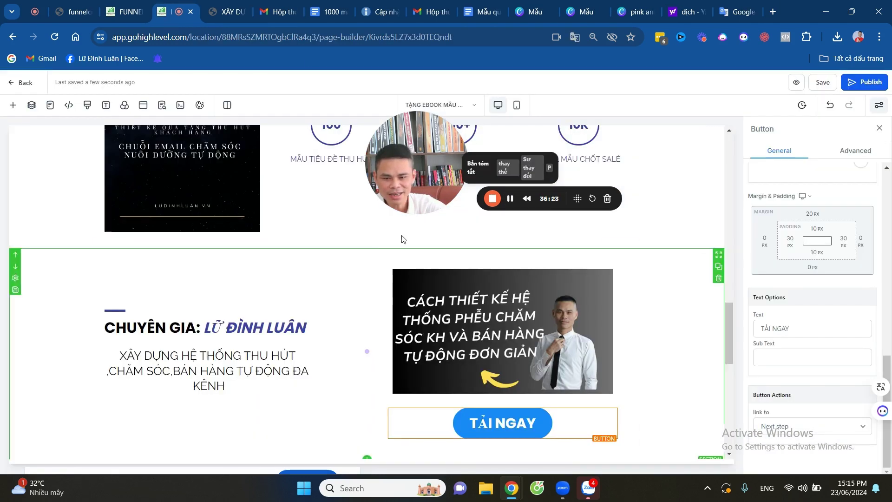
scroll(402, 239, "up", 15)
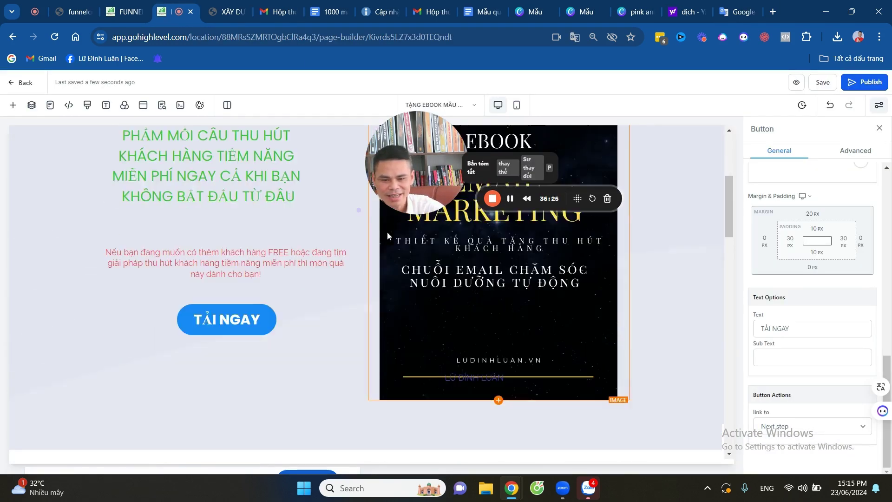
scroll(387, 236, "down", 1)
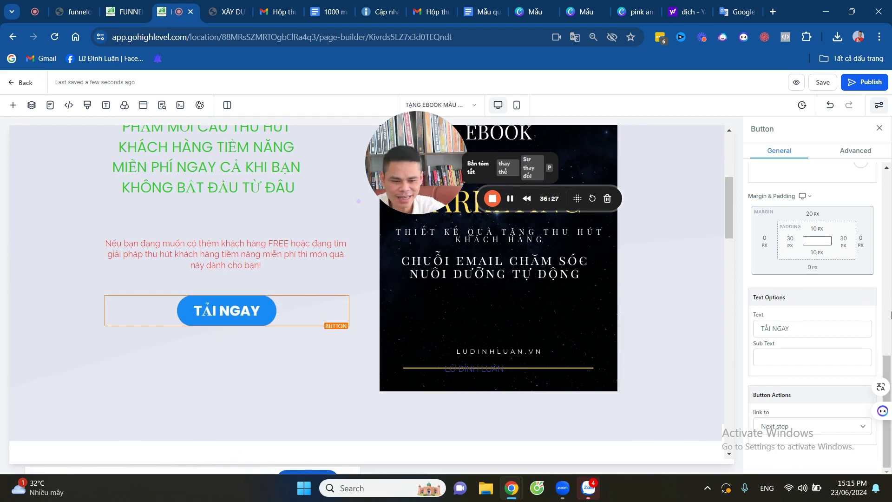
left_click(814, 426)
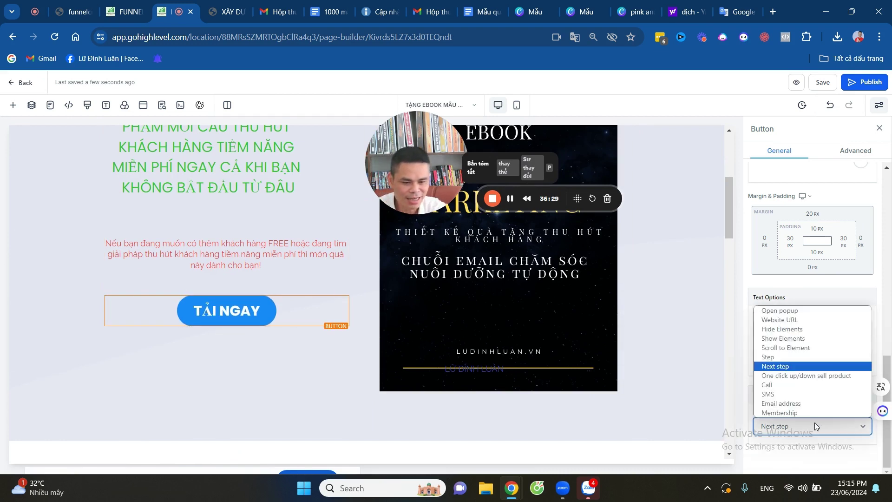
left_click(802, 310)
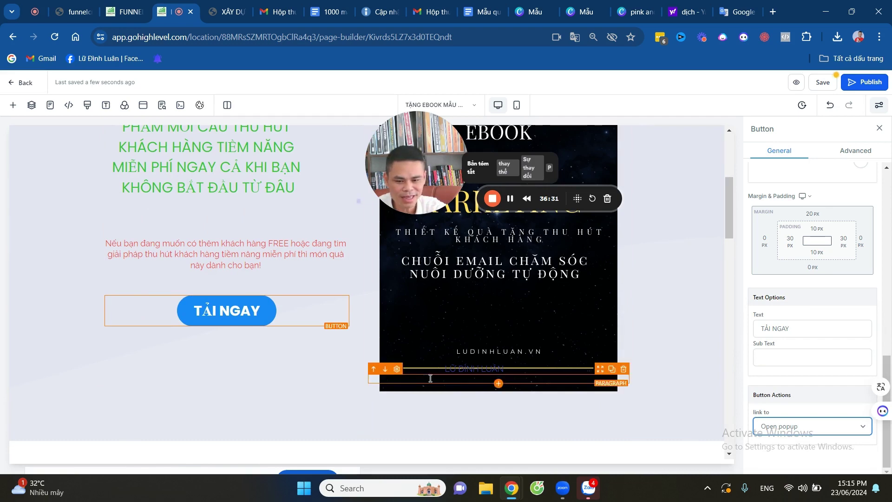
Set the expert-banner TẢI NGAY button to 'Open popup', then save and publish the page.
scroll(516, 352, "down", 10)
scroll(593, 320, "down", 4)
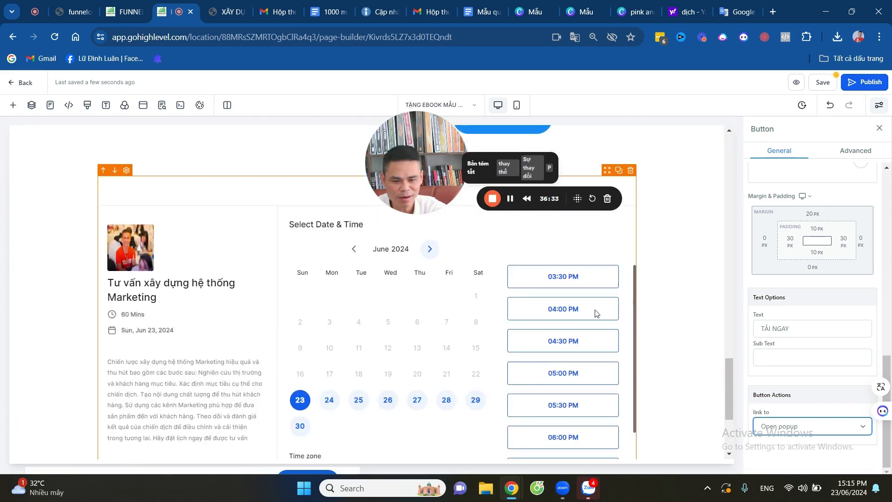
scroll(594, 313, "up", 5)
left_click(595, 348)
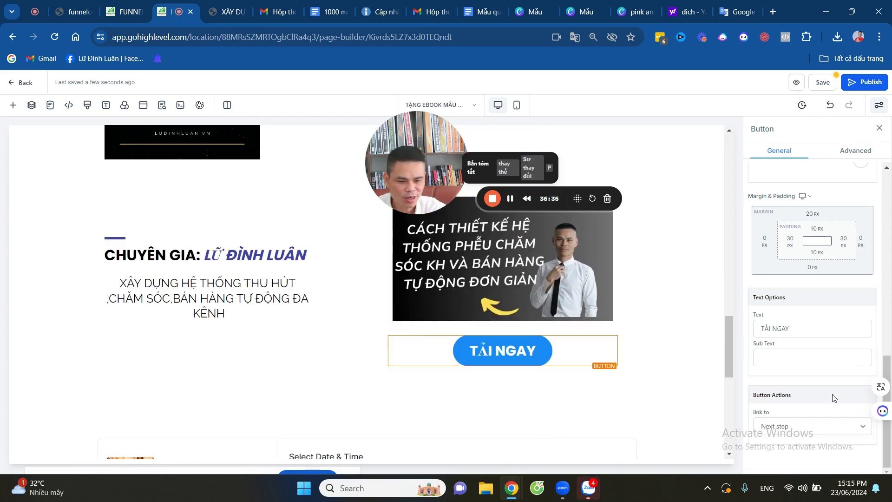
left_click(842, 429)
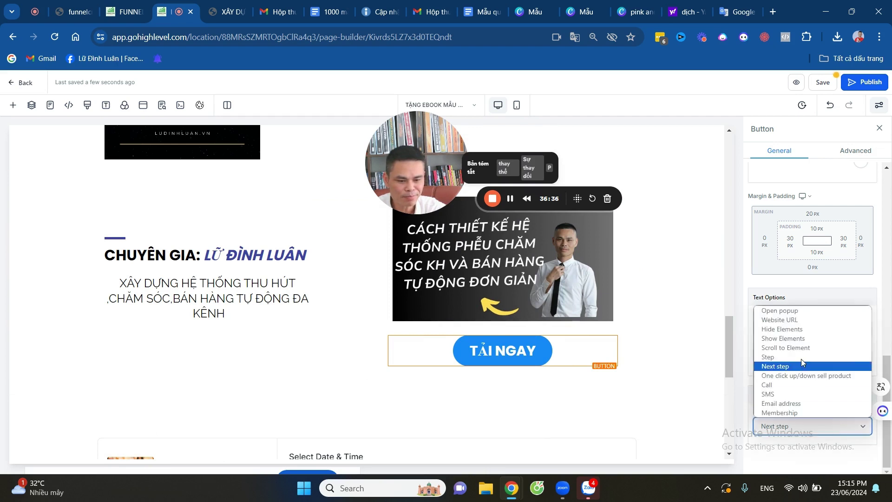
left_click(790, 313)
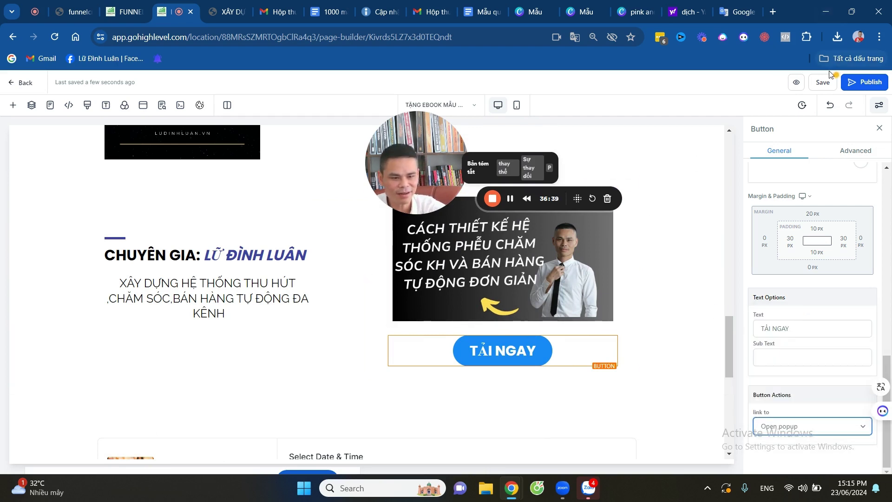
left_click(822, 83)
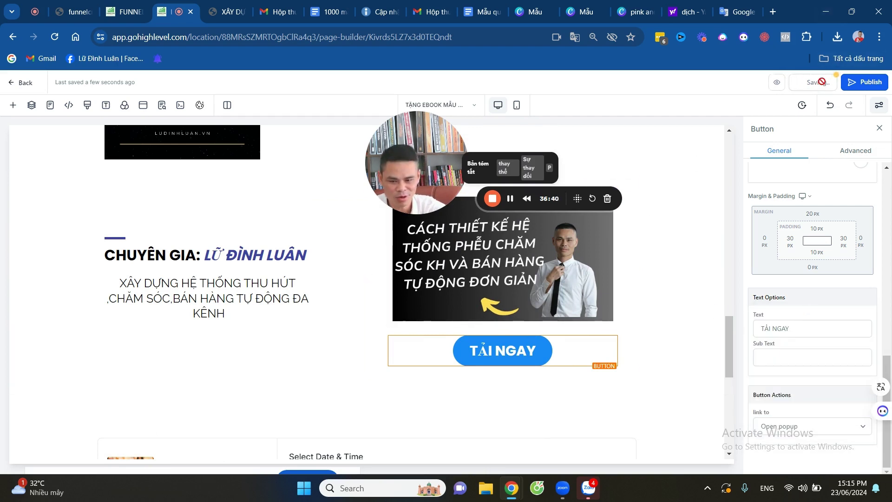
left_click(865, 84)
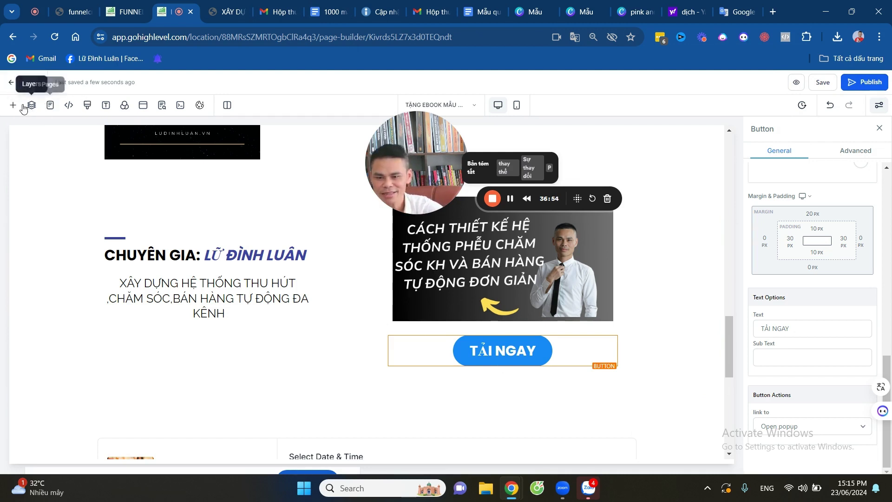
Set the popup form's redirect action to 'Go to Next step' via Layers, then preview the page.
left_click(32, 106)
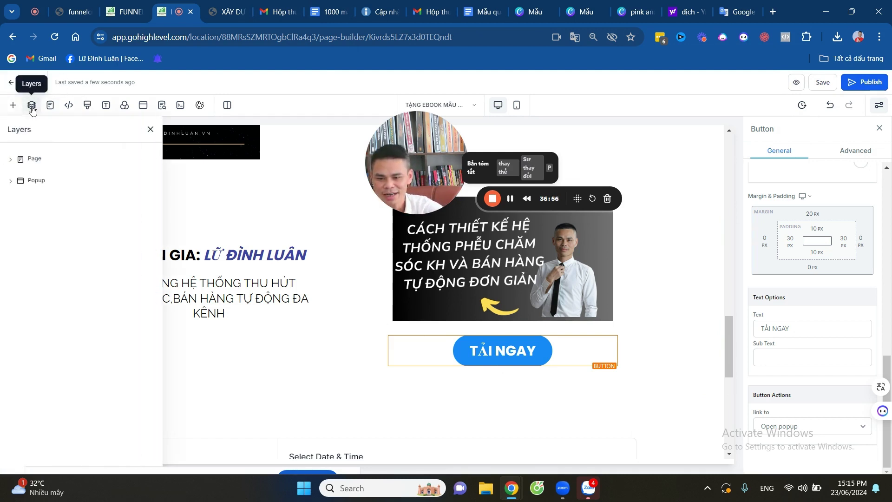
left_click(32, 182)
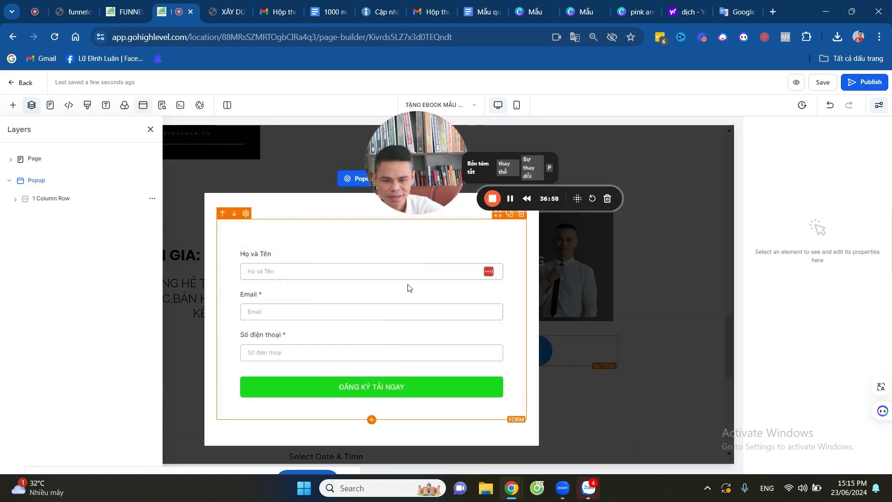
left_click(407, 289)
left_click_drag(417, 165, 133, 227)
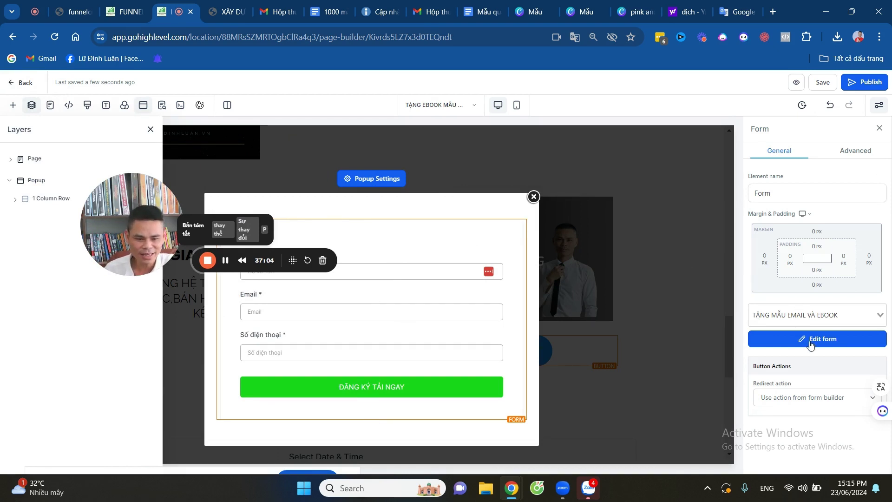
left_click(849, 398)
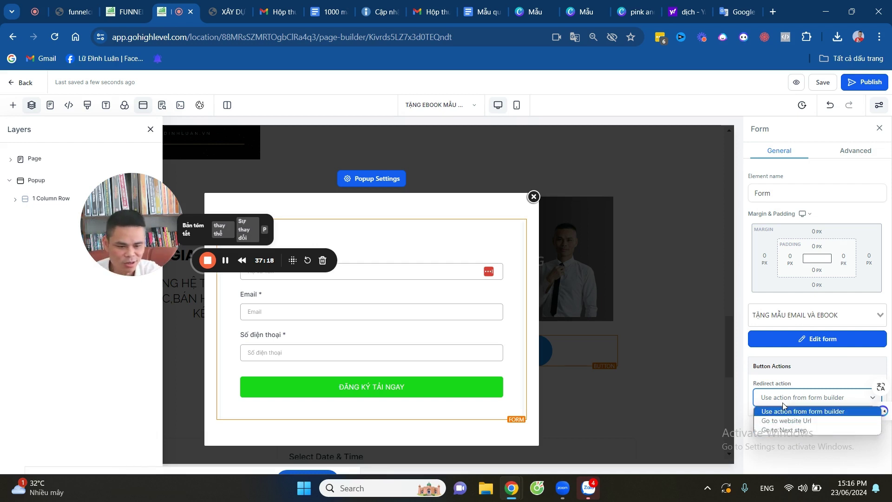
left_click(795, 430)
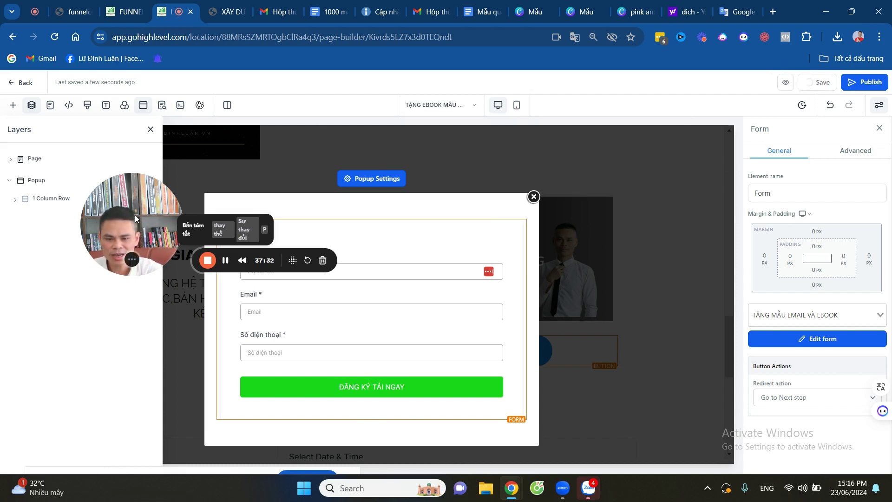
left_click_drag(135, 219, 62, 149)
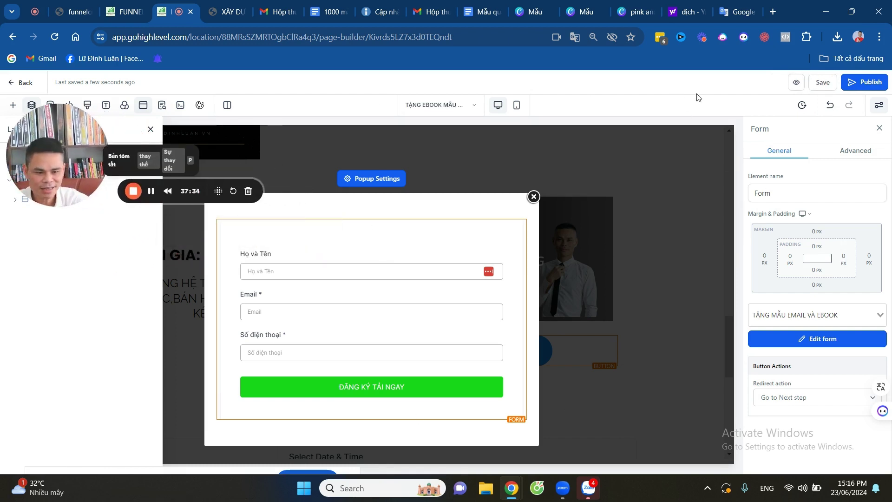
left_click(795, 84)
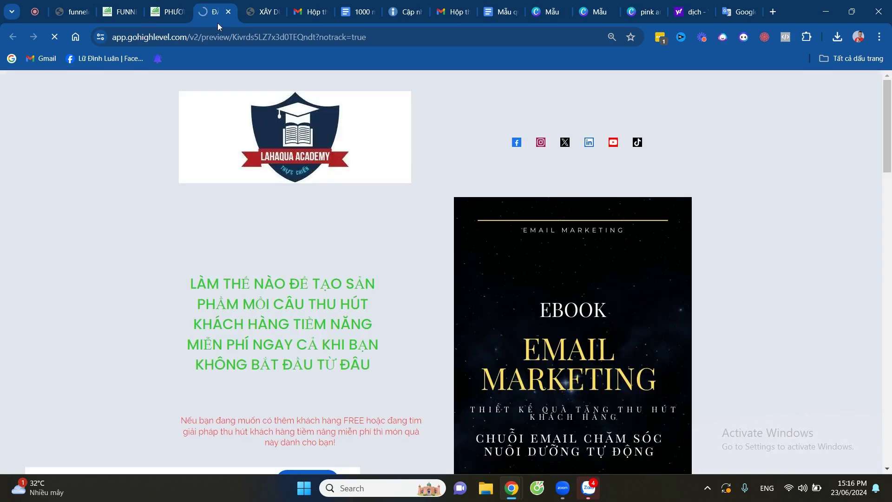
Open the preview's popup form, fill a test name and saved contact details, and submit it.
scroll(277, 194, "down", 6)
left_click(278, 194)
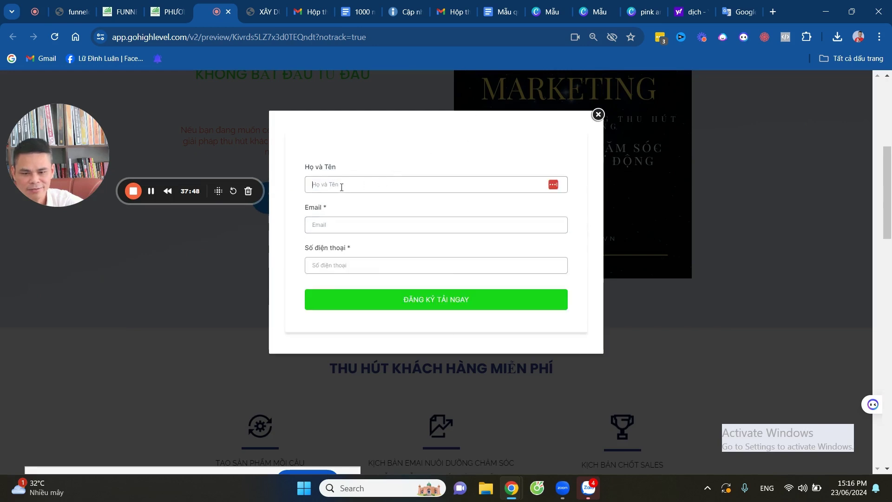
left_click(341, 188)
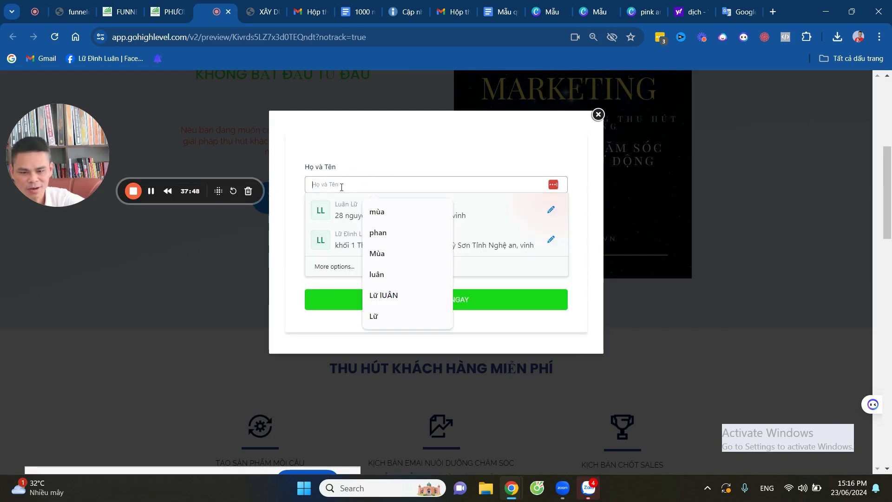
left_click(377, 274)
left_click(352, 183)
type("t")
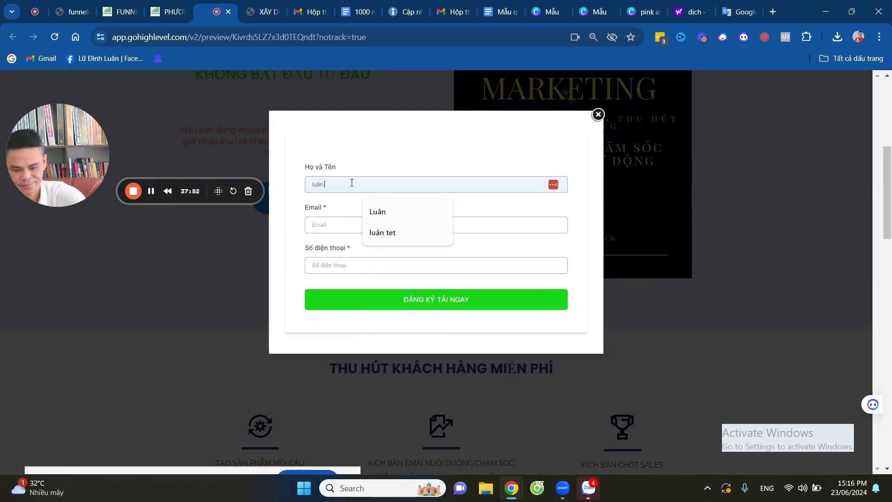
type("et")
left_click(330, 226)
left_click(408, 271)
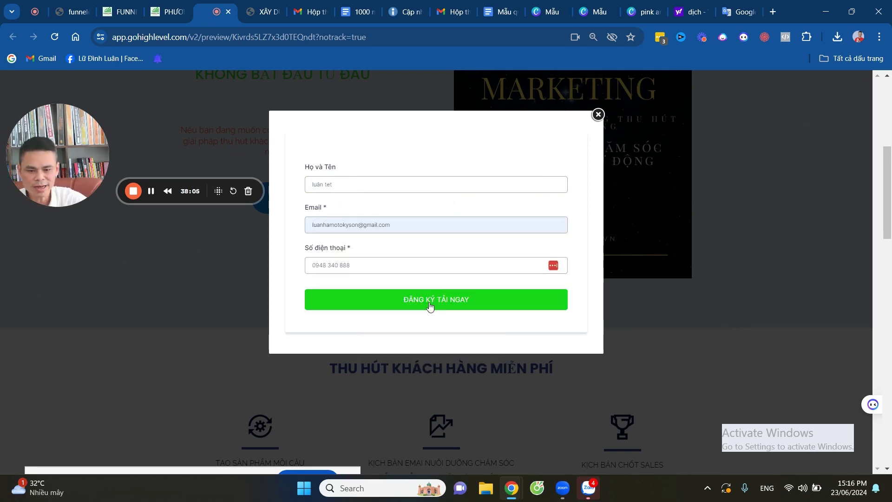
left_click(430, 307)
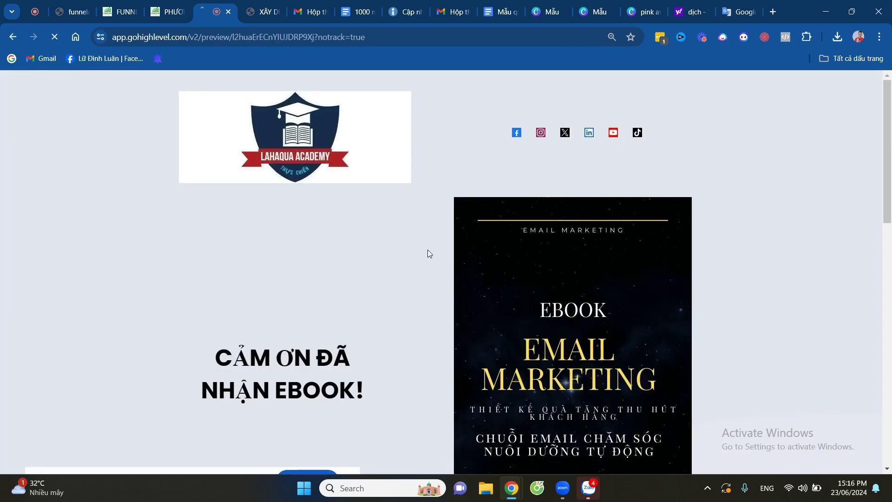
Scroll through the thank-you page, then close the preview to return to Contacts.
scroll(487, 254, "down", 10)
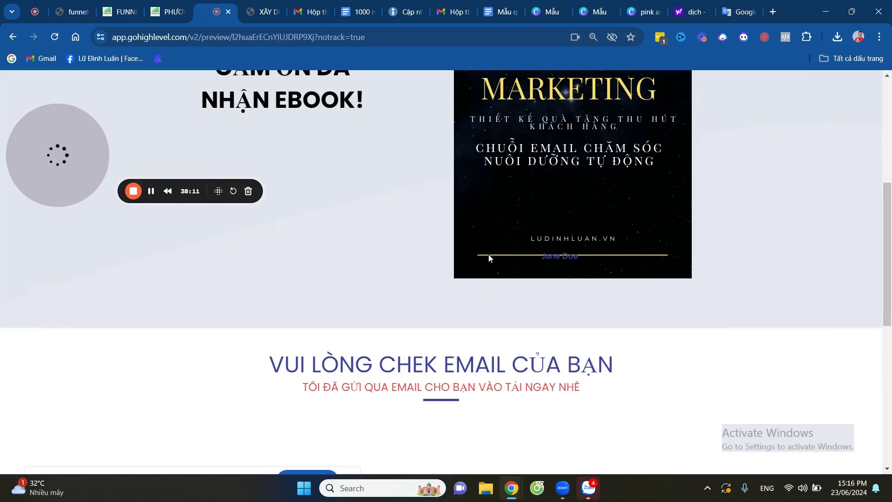
scroll(491, 264, "up", 10)
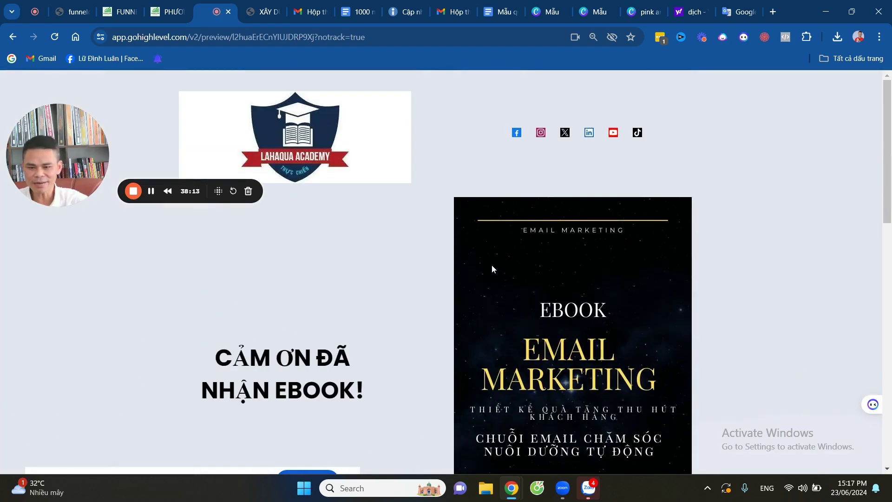
scroll(500, 258, "down", 10)
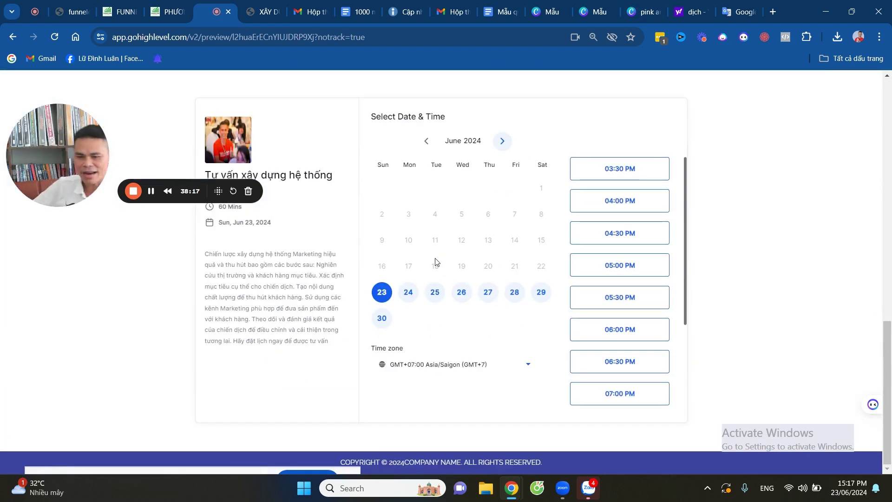
scroll(557, 316, "up", 7)
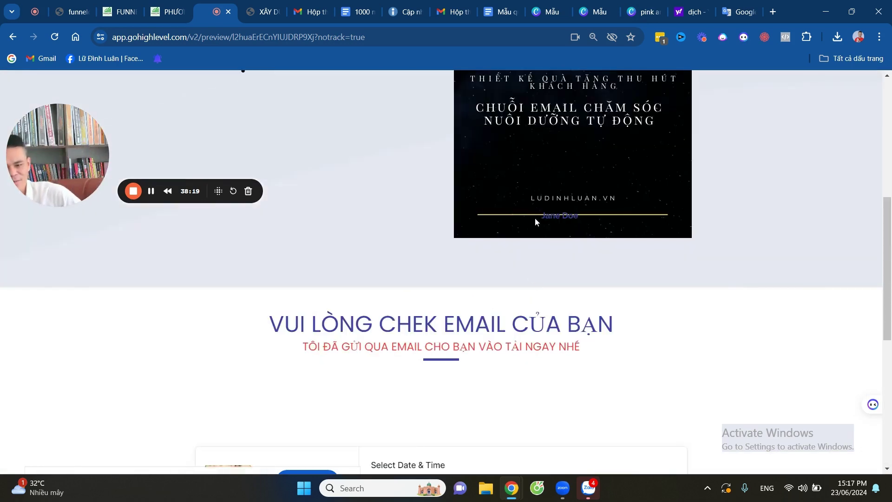
scroll(535, 221, "down", 5)
scroll(473, 265, "up", 7)
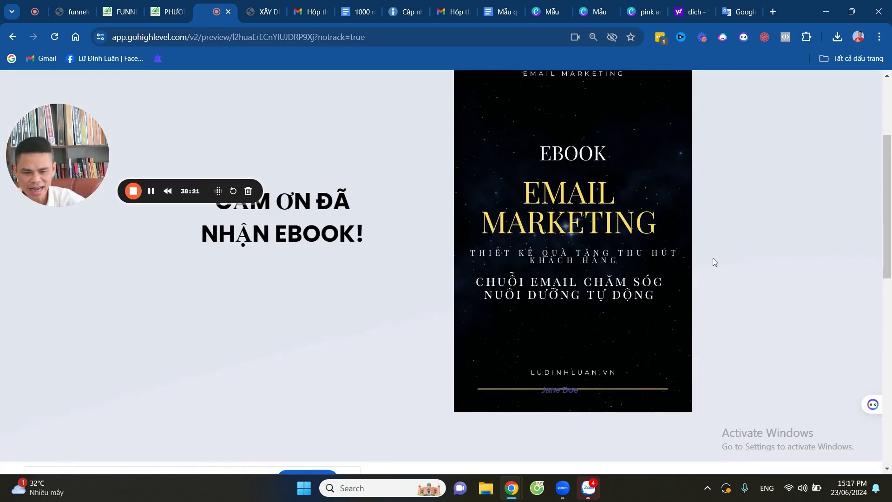
scroll(714, 259, "up", 3)
scroll(387, 269, "down", 1)
scroll(634, 233, "down", 3)
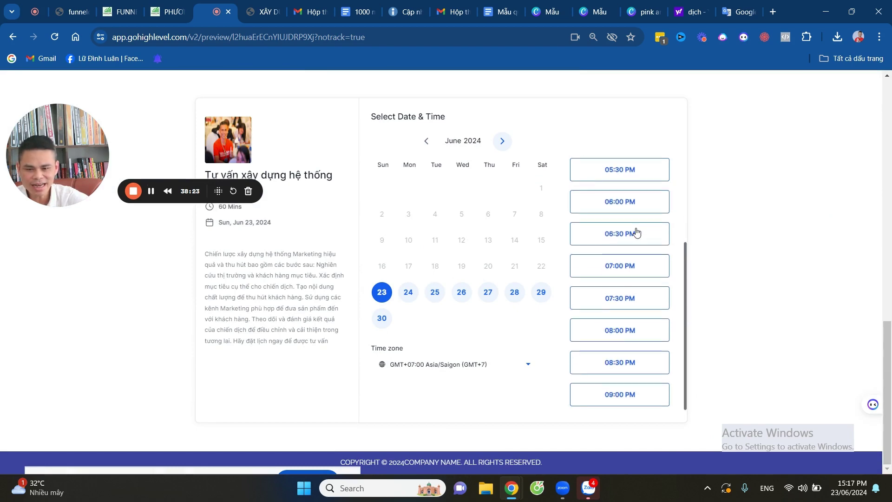
scroll(633, 233, "up", 3)
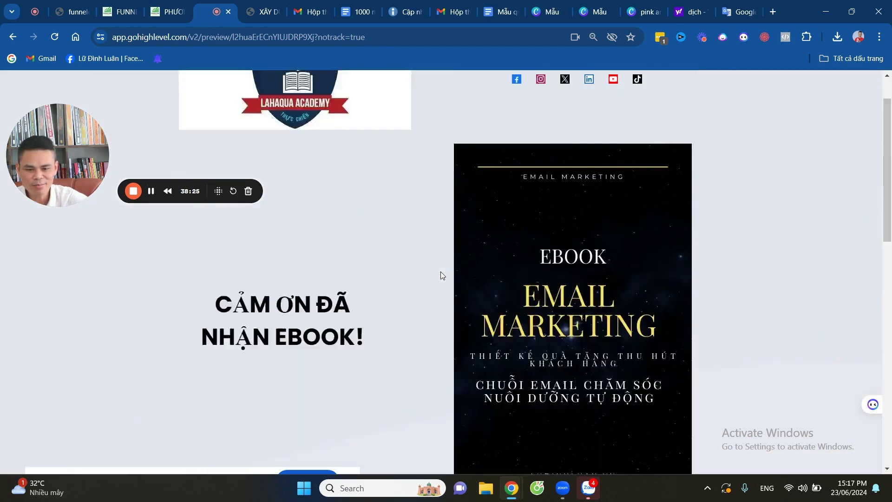
left_click_drag(63, 142, 457, 189)
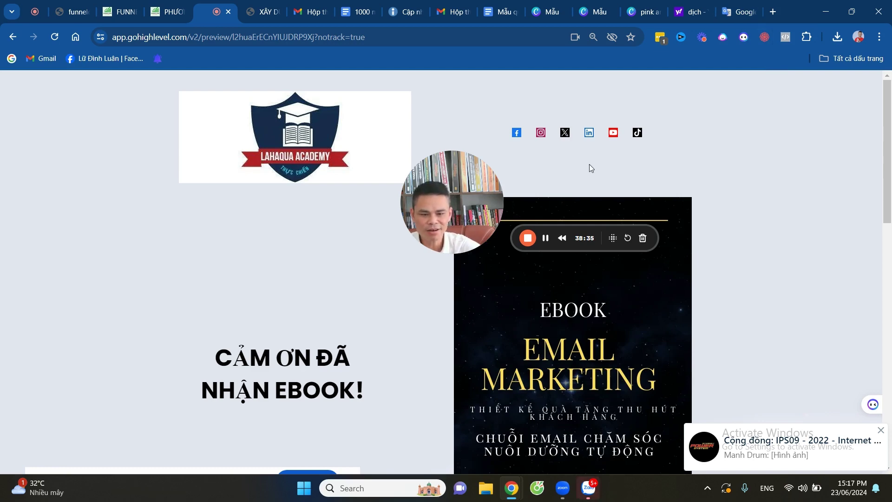
key("ctrl+w")
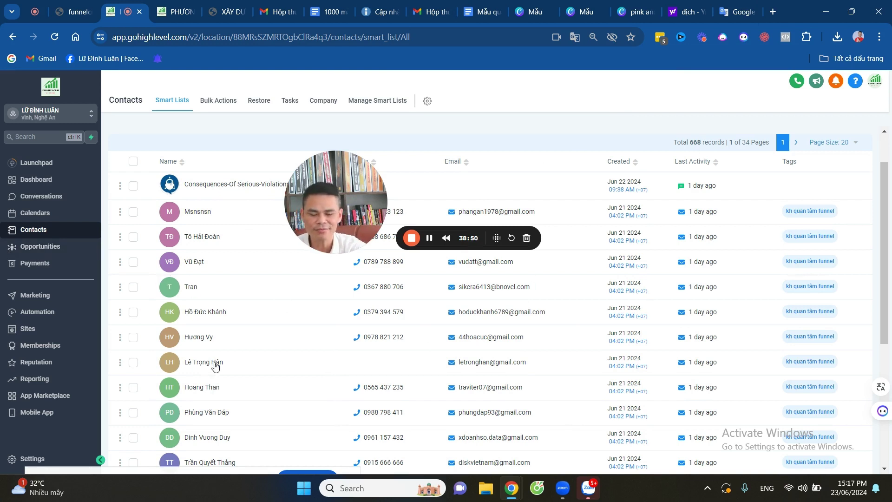
Go to the Tags page in the account Settings.
left_click(28, 459)
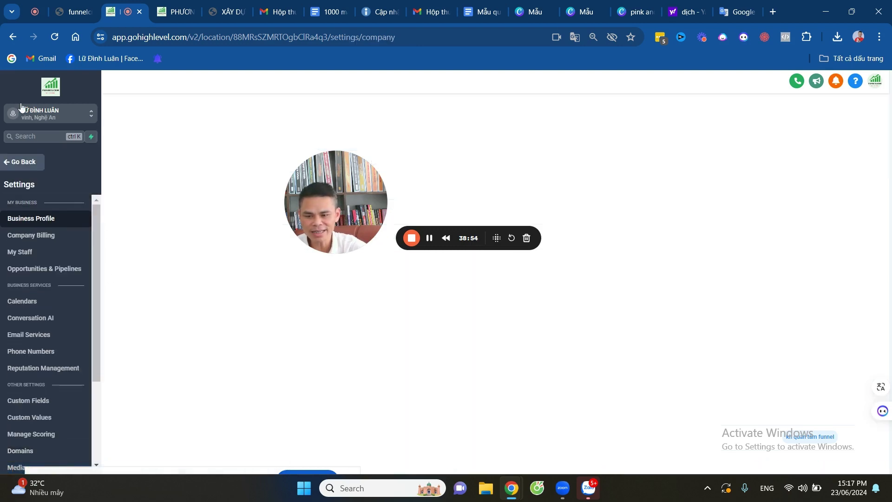
scroll(56, 367, "down", 3)
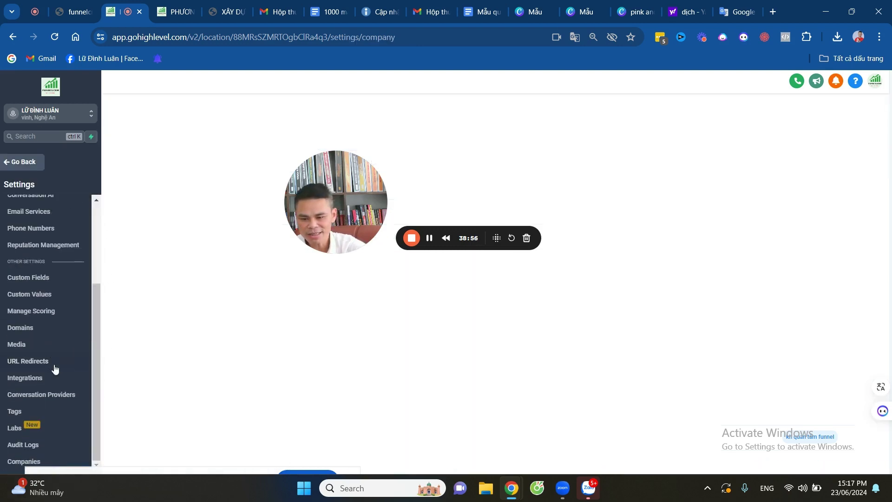
left_click(19, 411)
left_click_drag(336, 183, 174, 250)
Create a new tag named 'NHẬN EBOOK MẪU EMAIL MARKETING'.
left_click(850, 117)
left_click(461, 302)
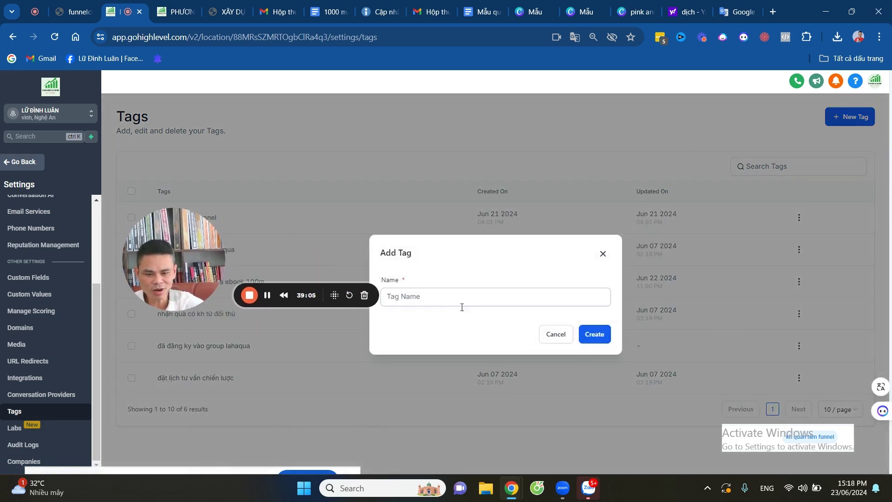
type("CẢM Ơ NHẬN EBOOK MẪU EMAIL MARKETING")
key("Home")
key("Delete")
key("Delete")
key("Delete")
key("Delete")
key("Delete")
key("Delete")
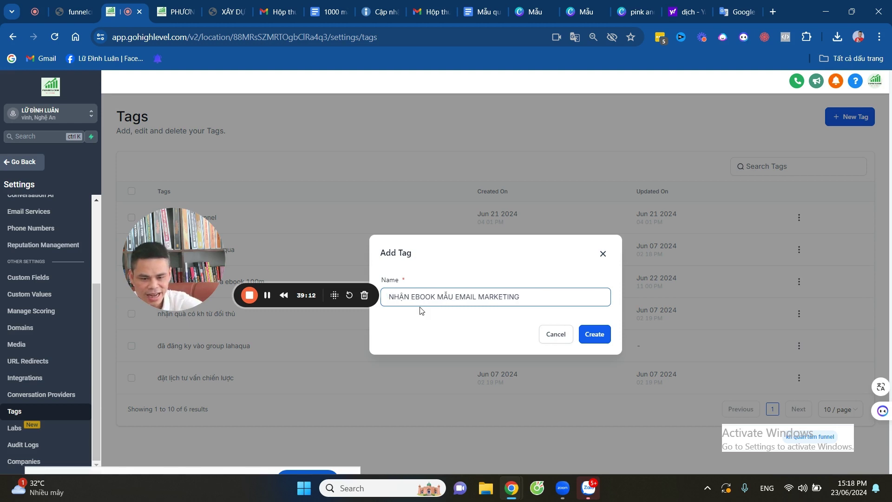
left_click(595, 334)
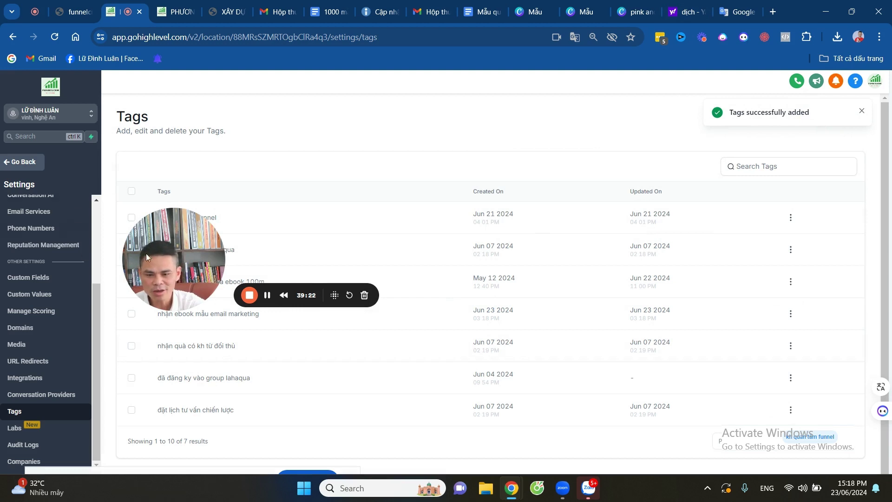
left_click_drag(164, 253, 389, 333)
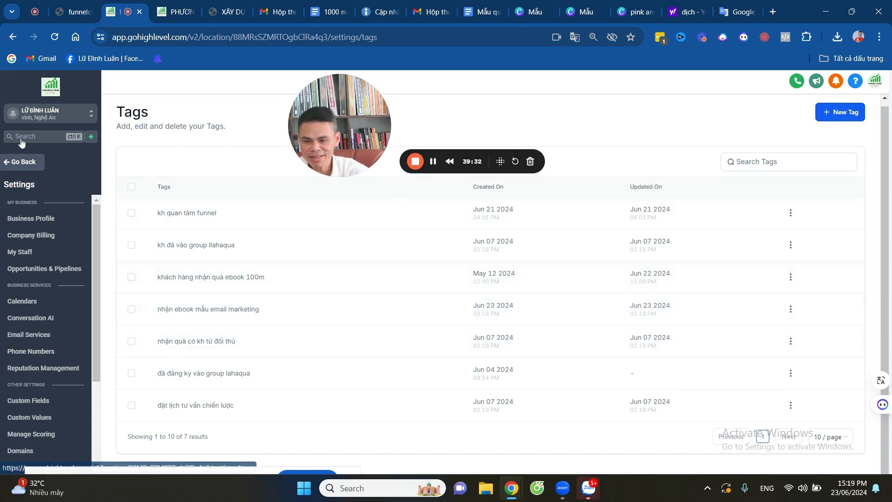
From the dashboard, go to Automation > Workflows and start a new workflow via Select a Recipe.
left_click(14, 163)
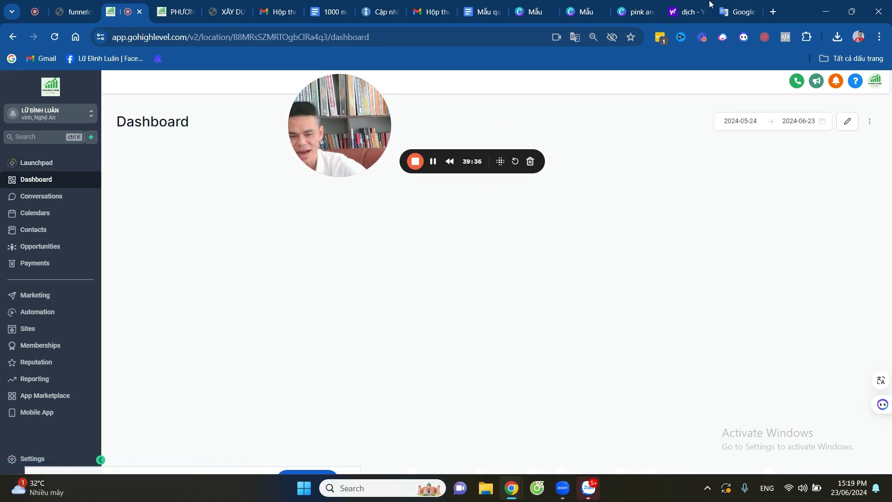
left_click_drag(330, 115, 136, 196)
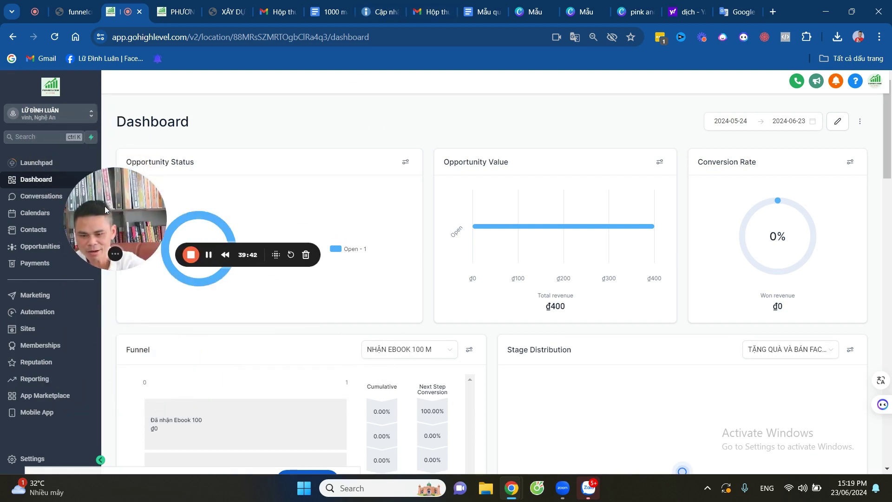
left_click(43, 318)
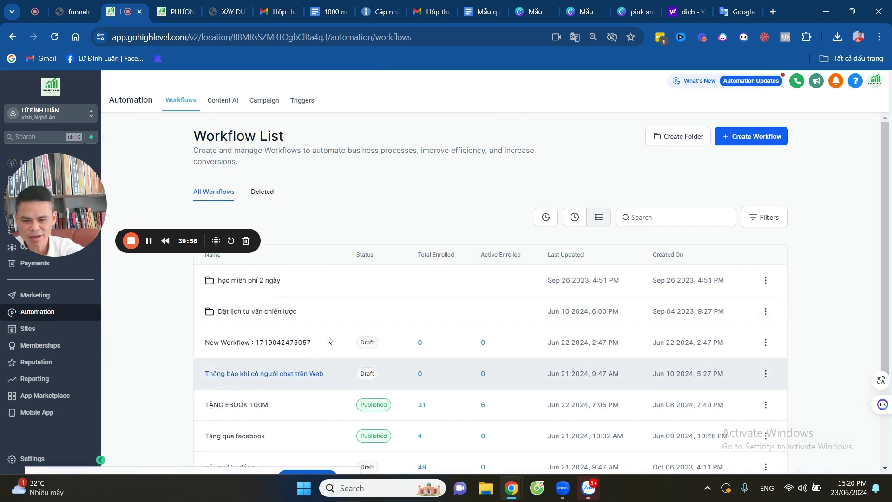
scroll(348, 274, "down", 3)
scroll(345, 265, "up", 3)
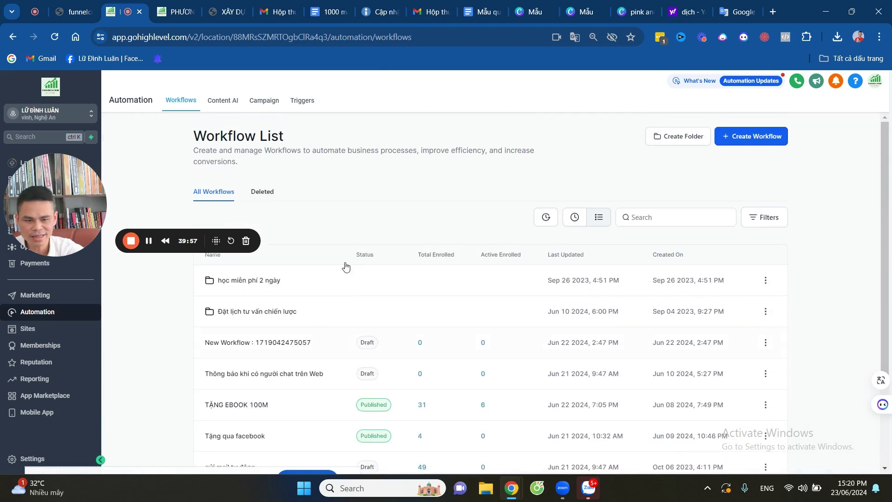
left_click(755, 138)
left_click(738, 160)
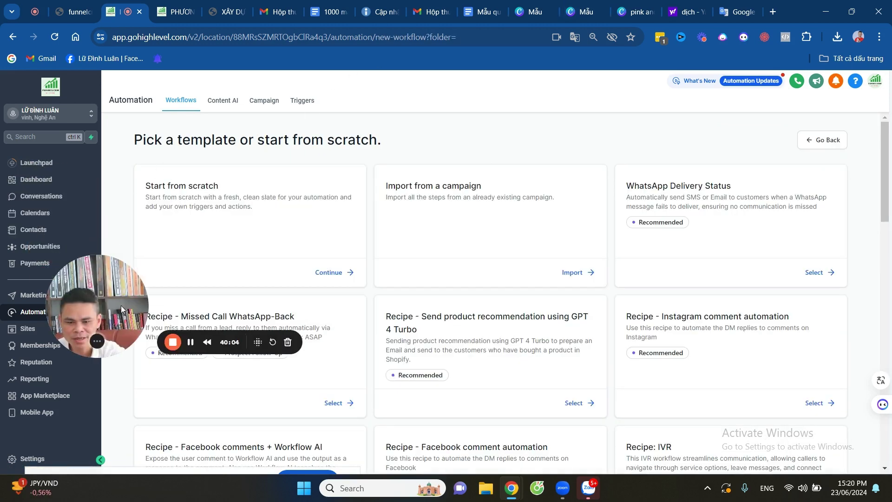
Start a blank workflow from scratch and title it 'KH NHẬN EBOOK MẪU EMAIL MARKETING'.
left_click(333, 274)
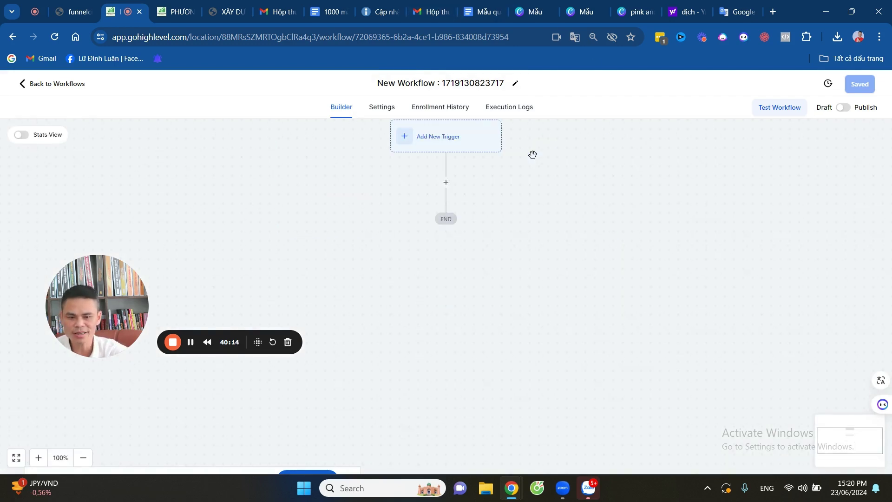
left_click(508, 84)
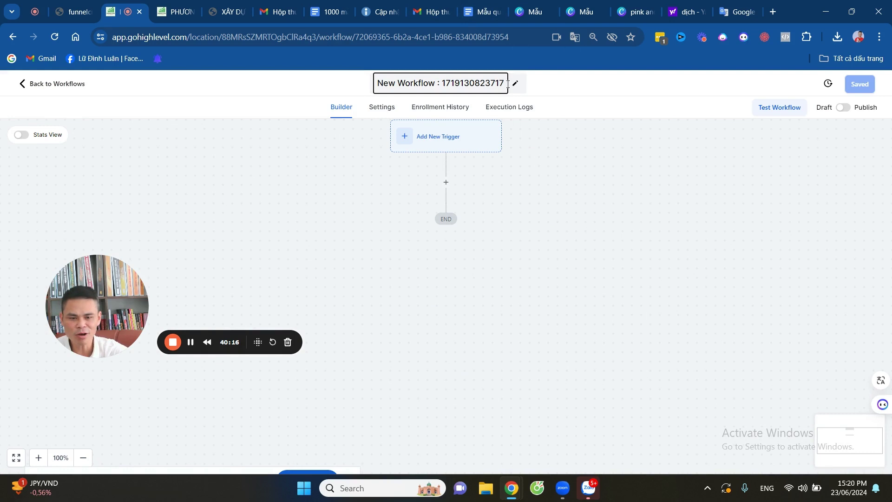
key("BackSpace")
key("BackSpace")
key("BackSpace")
key("BackSpace")
key("BackSpace")
key("BackSpace")
key("BackSpace")
key("BackSpace")
key("BackSpace")
key("BackSpace")
key("BackSpace")
key("BackSpace")
key("BackSpace")
key("BackSpace")
key("BackSpace")
key("BackSpace")
key("BackSpace")
key("BackSpace")
key("BackSpace")
key("BackSpace")
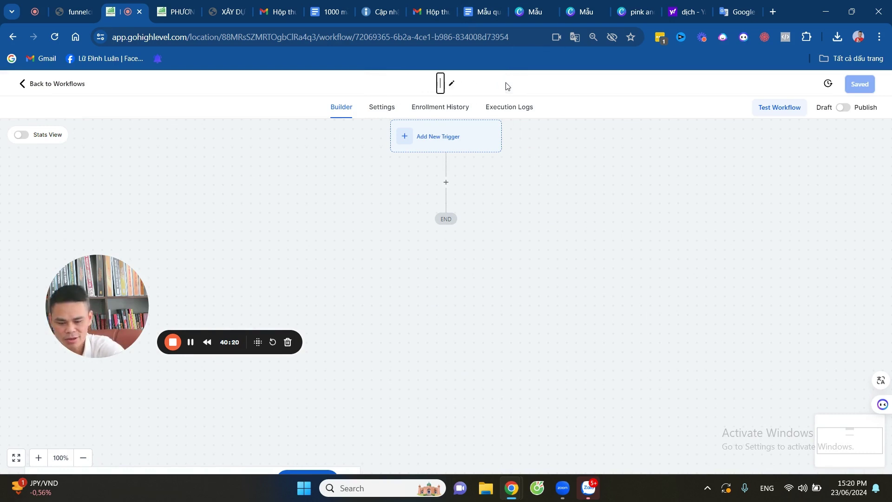
type("CẢM ƠN NHẬN EBOOK MẪU EMAIL MARKETING")
left_click(379, 88)
key("BackSpace")
key("BackSpace")
key("BackSpace")
key("BackSpace")
key("BackSpace")
key("BackSpace")
key("BackSpace")
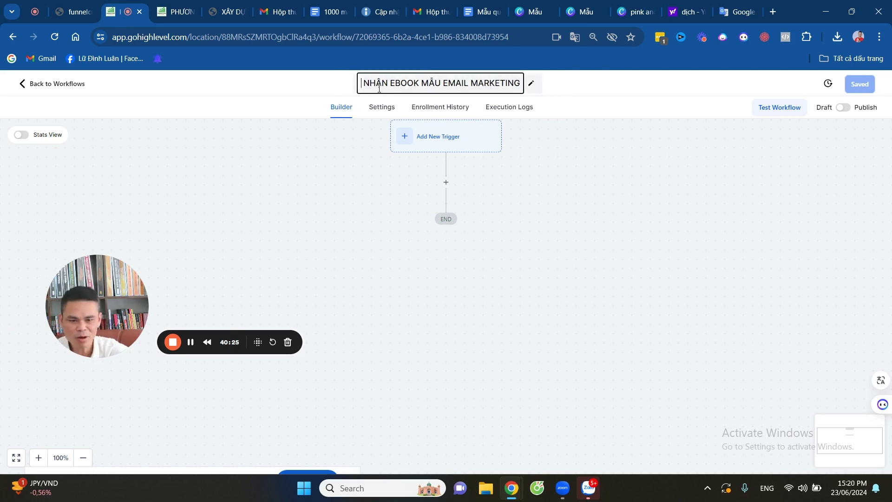
type("KH")
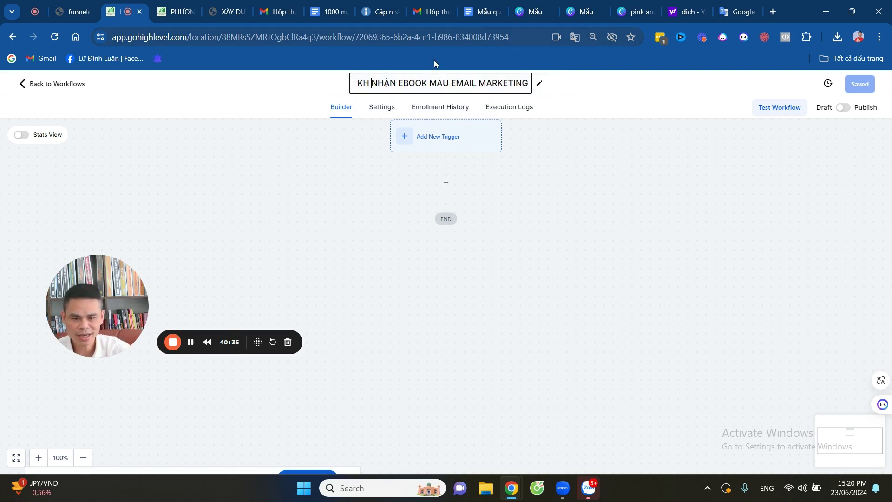
scroll(511, 158, "up", 2)
scroll(488, 153, "up", 2)
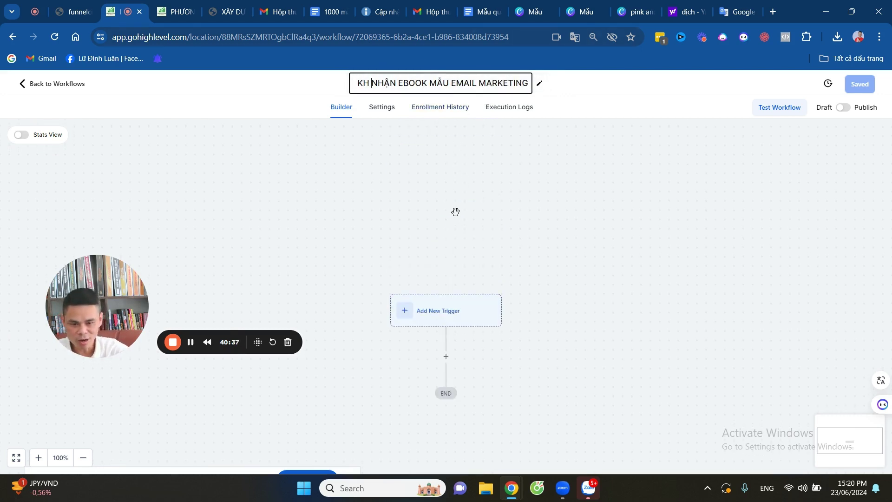
left_click(432, 317)
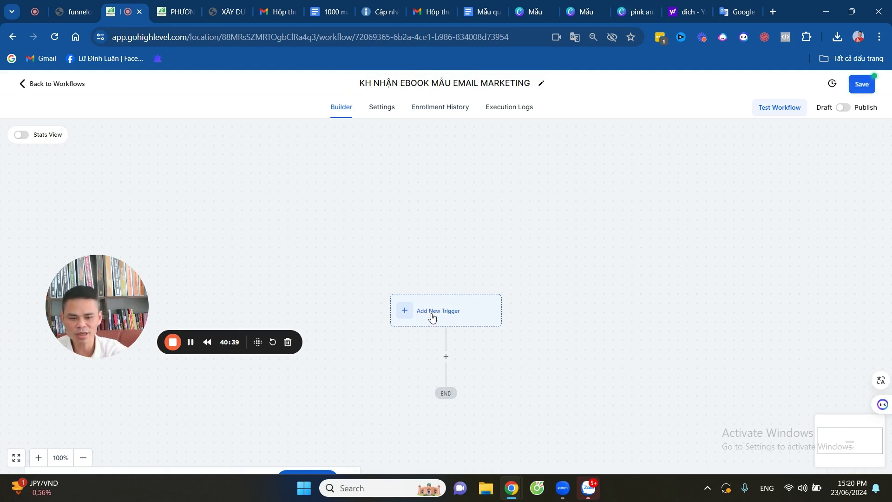
Add a Form Submitted trigger to the workflow.
left_click(422, 308)
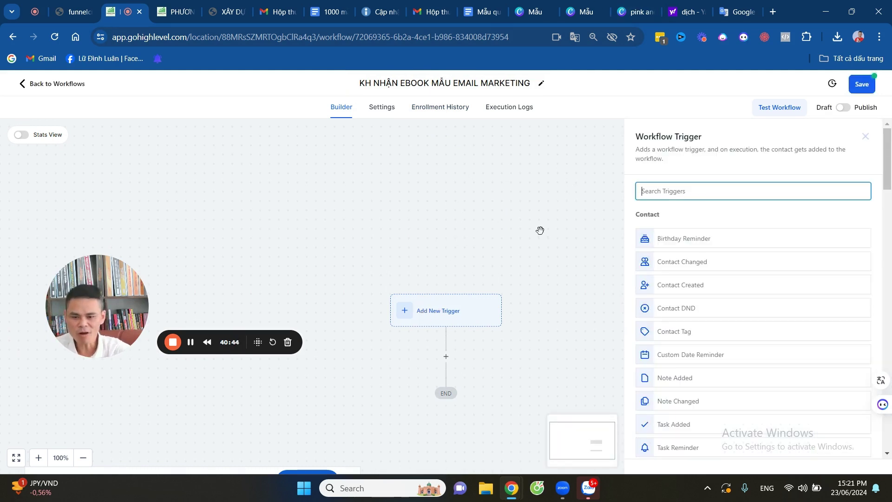
scroll(535, 232, "down", 3)
scroll(721, 279, "down", 5)
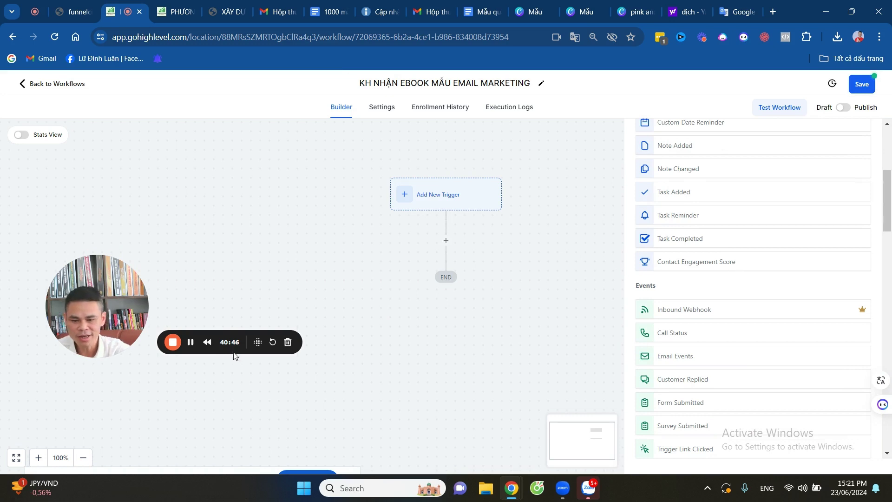
scroll(713, 238, "down", 4)
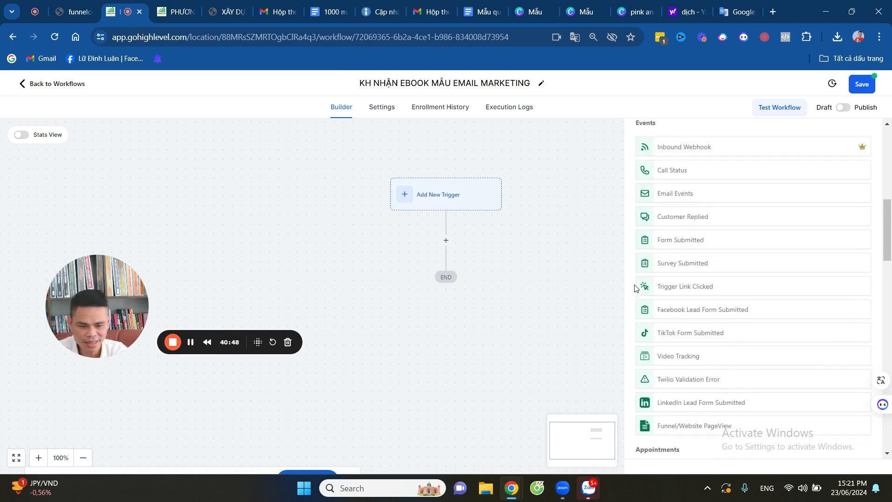
left_click(681, 232)
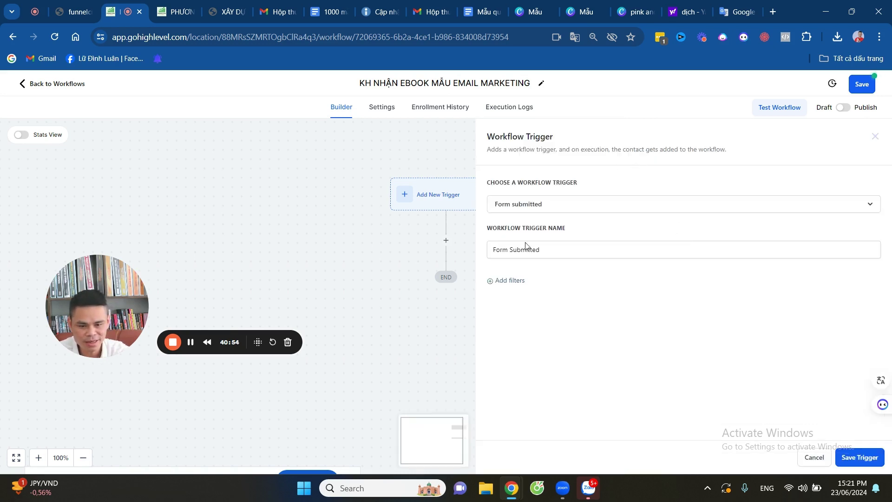
left_click(545, 246)
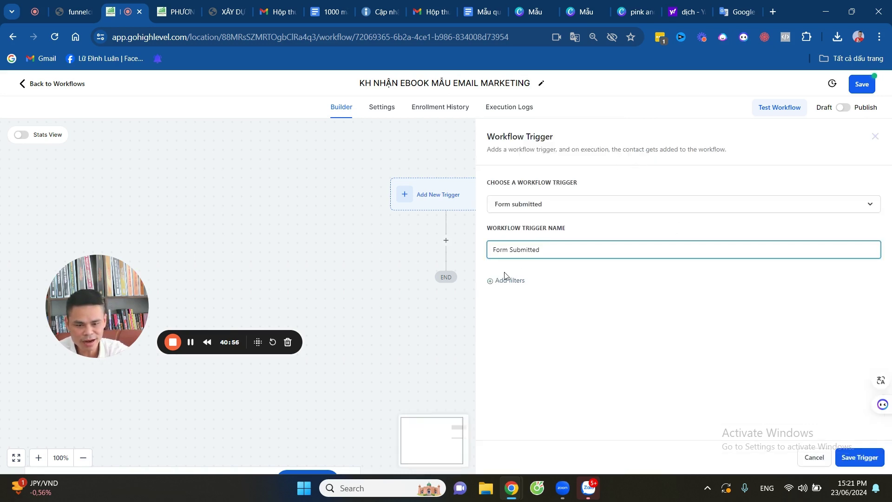
Filter the trigger to the form 'TẶNG MẪU EMAIL VÀ EBOOK' and save it.
left_click(493, 282)
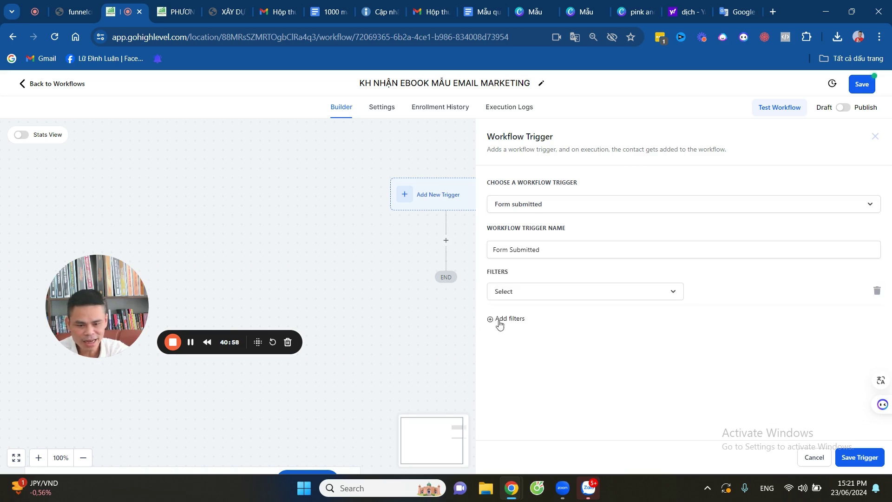
left_click(613, 293)
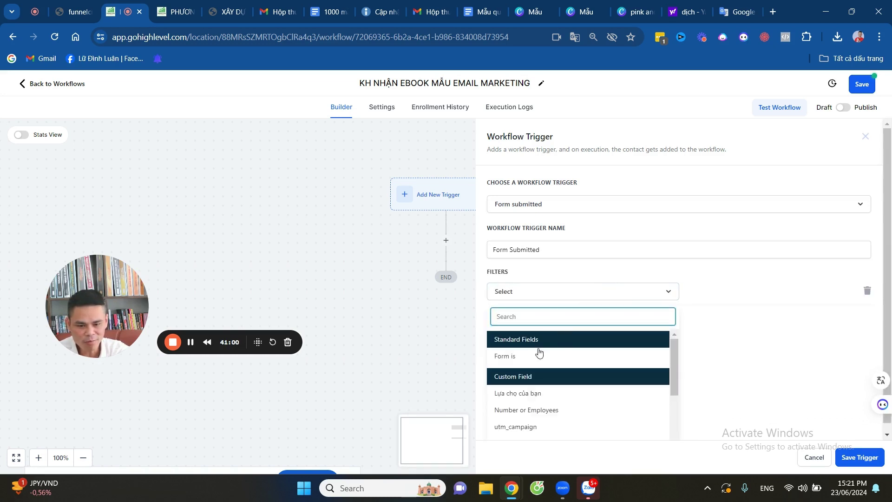
left_click(538, 355)
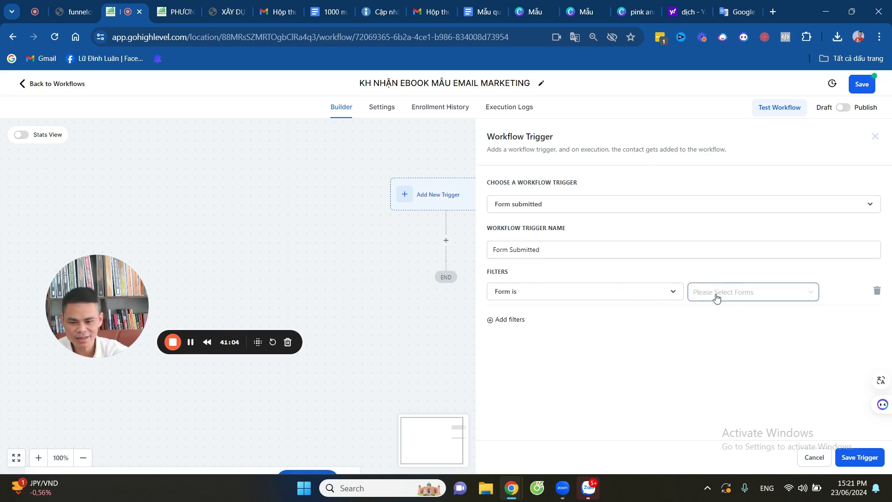
left_click(715, 296)
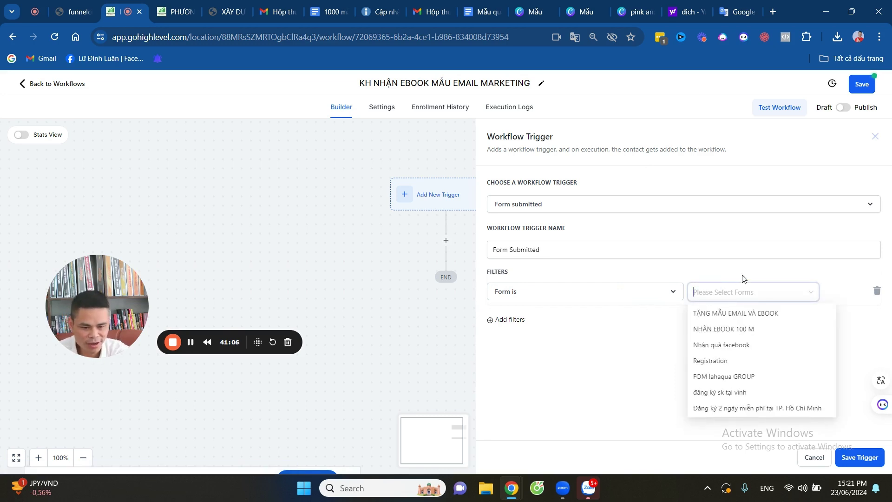
left_click(726, 314)
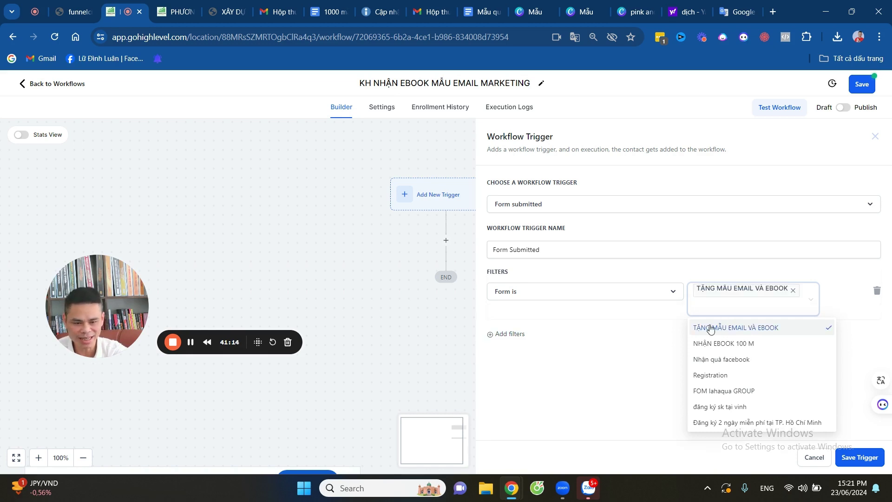
left_click(851, 346)
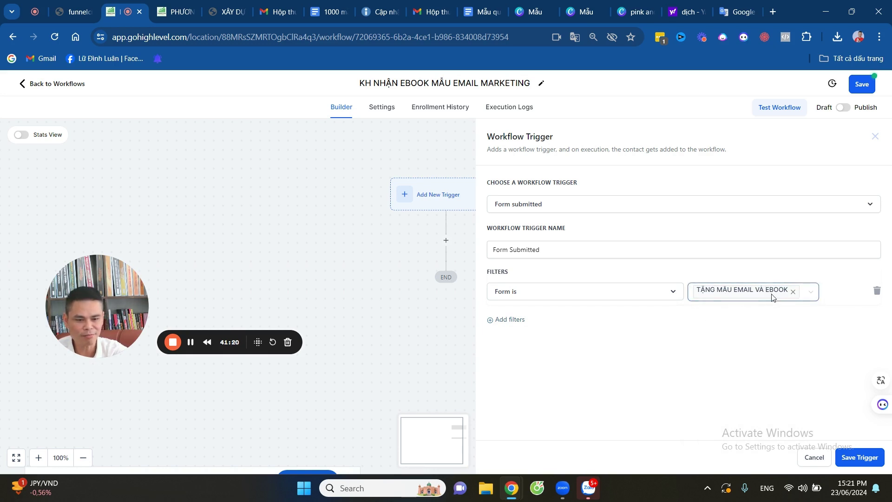
left_click(853, 460)
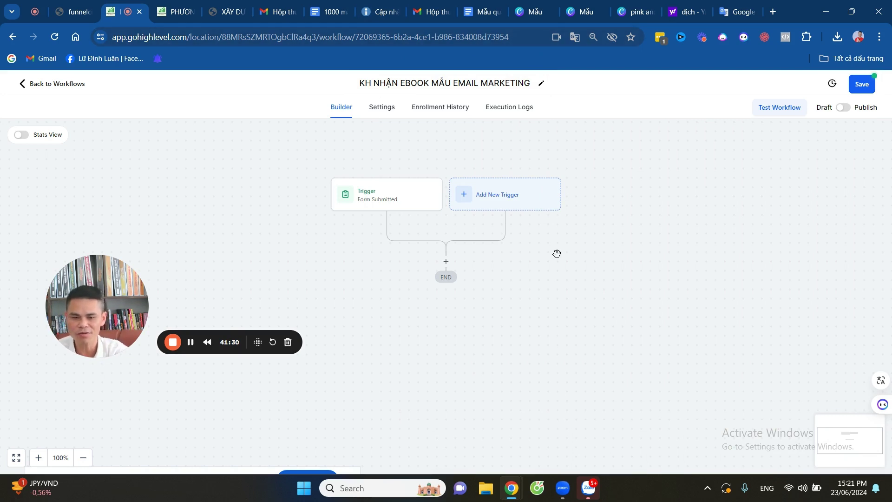
Add a second trigger of type Contact Tag.
left_click(495, 196)
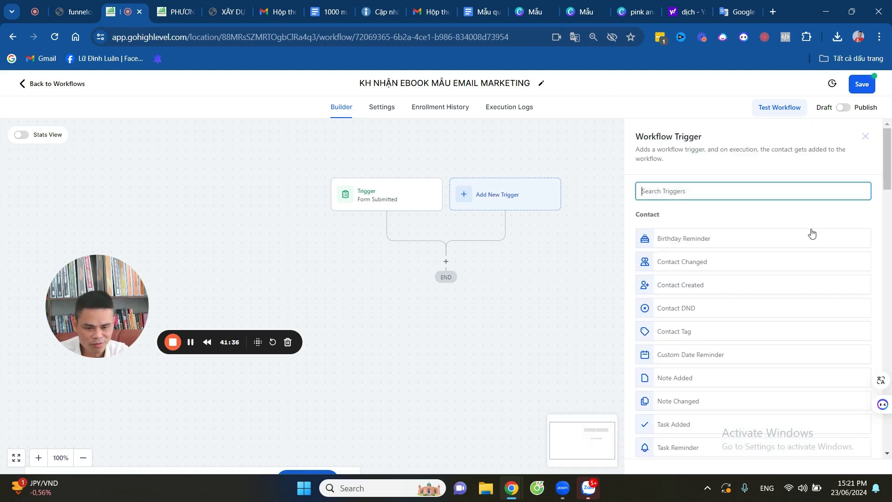
scroll(800, 233, "down", 1)
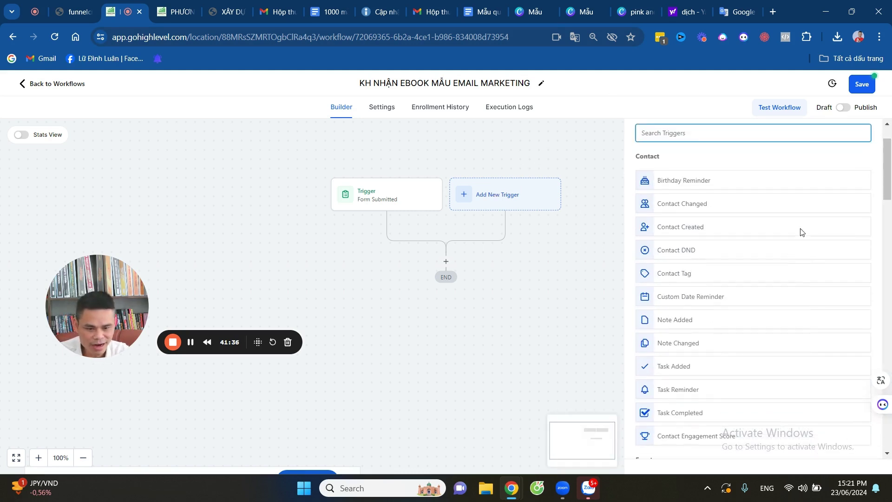
left_click(688, 277)
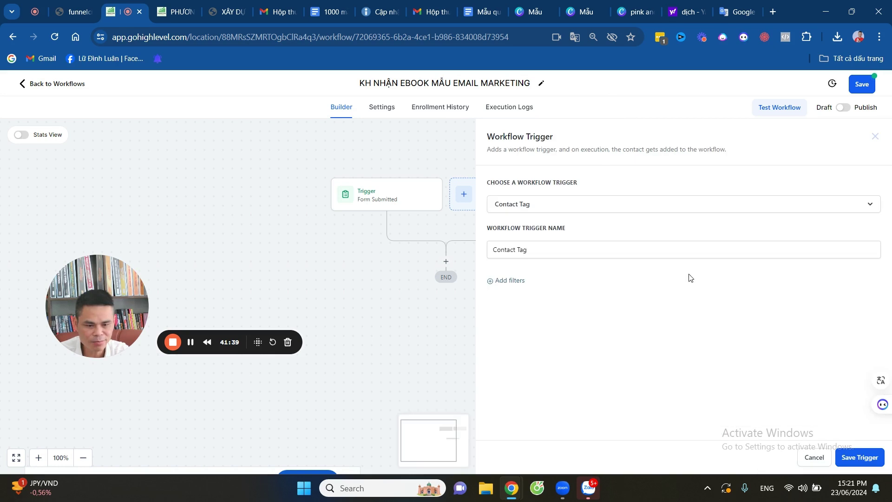
left_click(535, 250)
Filter it to Tag Added 'nhận ebook mẫu email marketing' and save the trigger.
left_click(488, 282)
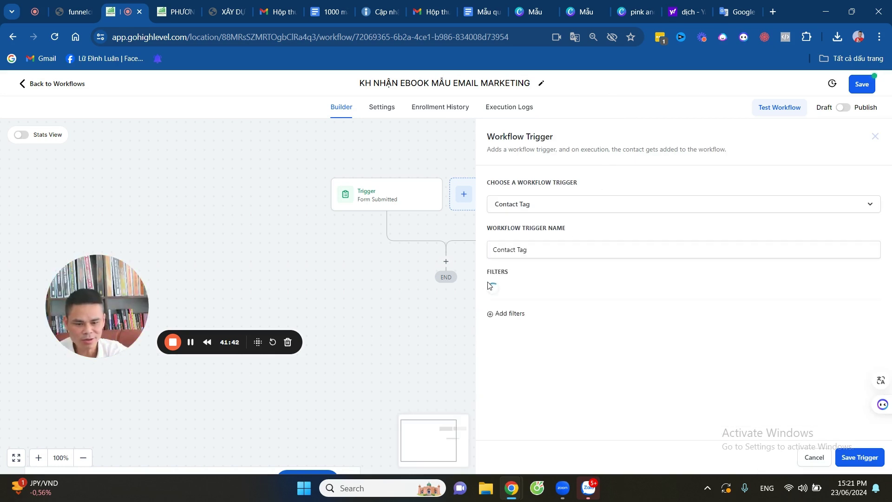
left_click(552, 293)
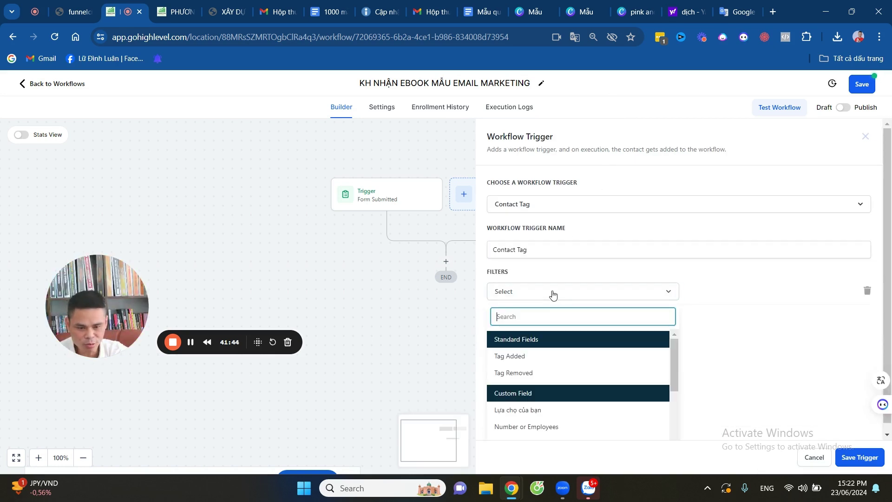
left_click(524, 356)
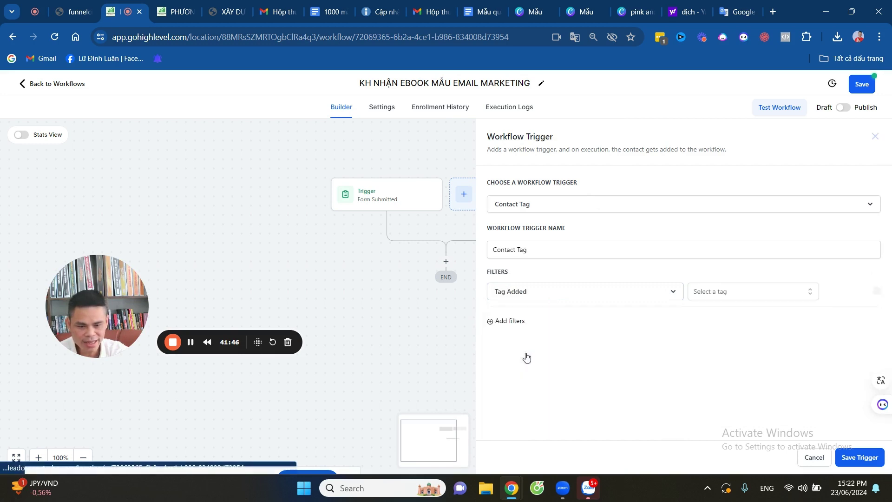
left_click(759, 296)
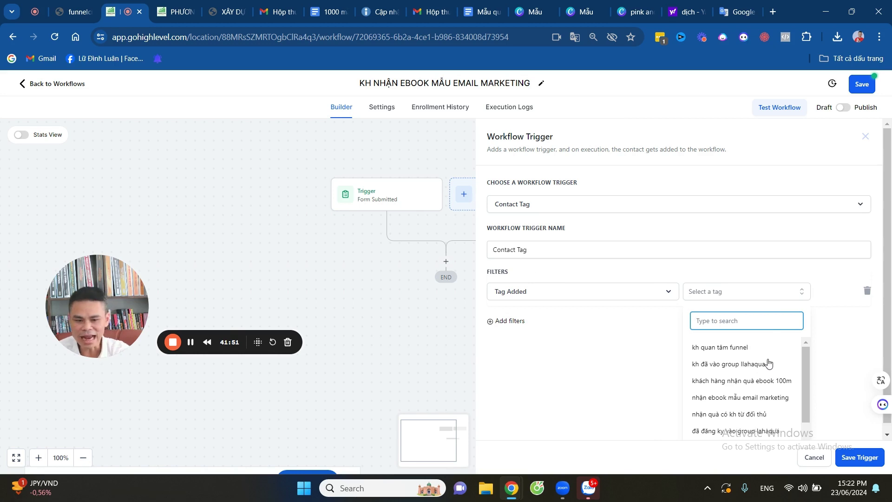
scroll(769, 364, "down", 1)
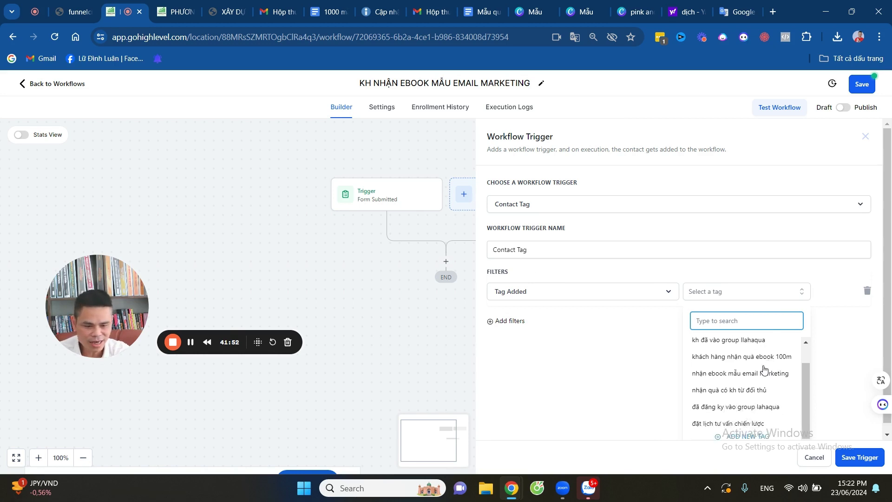
left_click(724, 375)
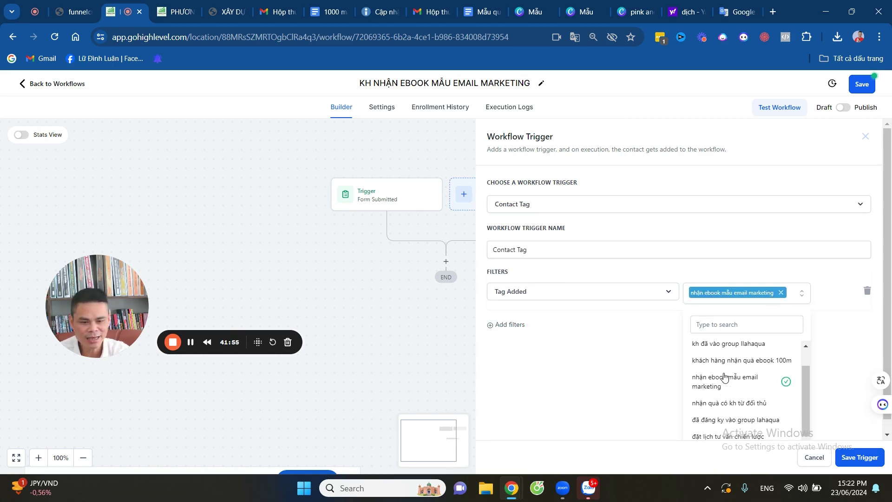
left_click(857, 459)
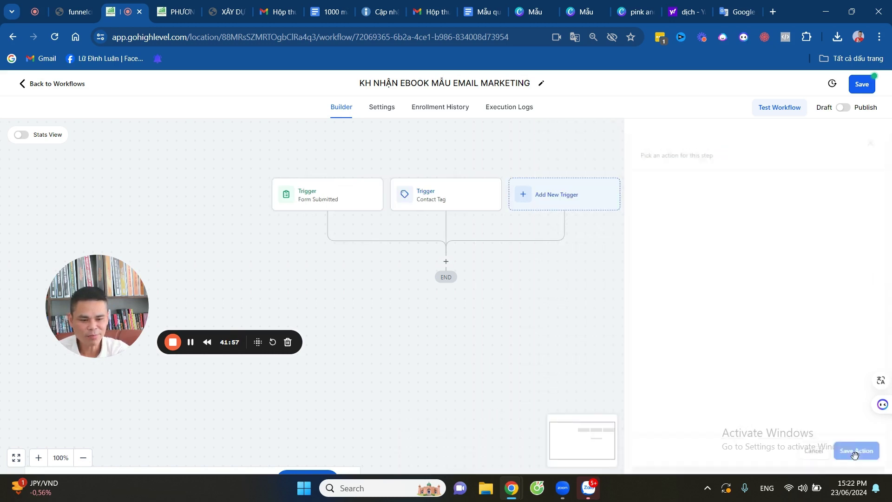
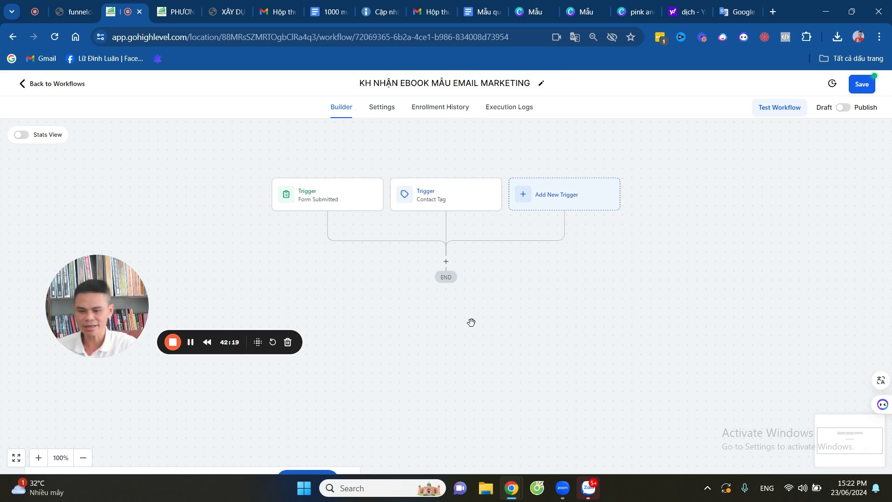
Add a Send Email action after the two triggers.
left_click(446, 262)
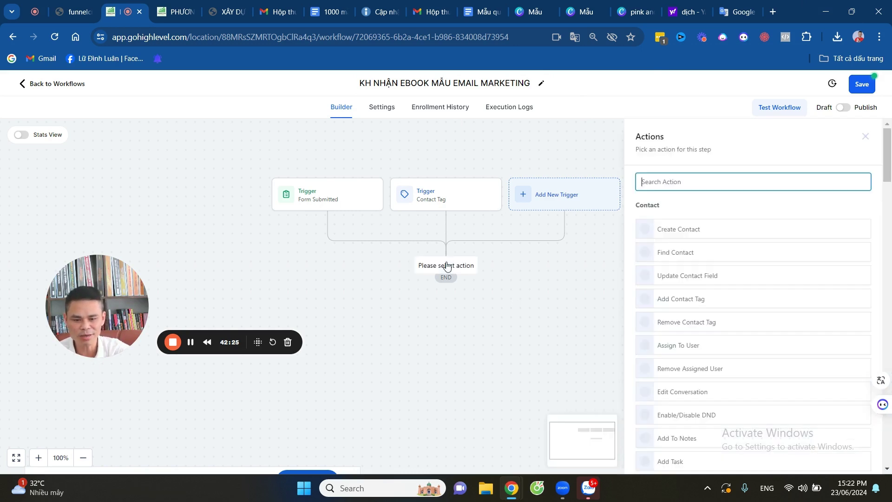
scroll(695, 288, "down", 1)
scroll(701, 260, "down", 3)
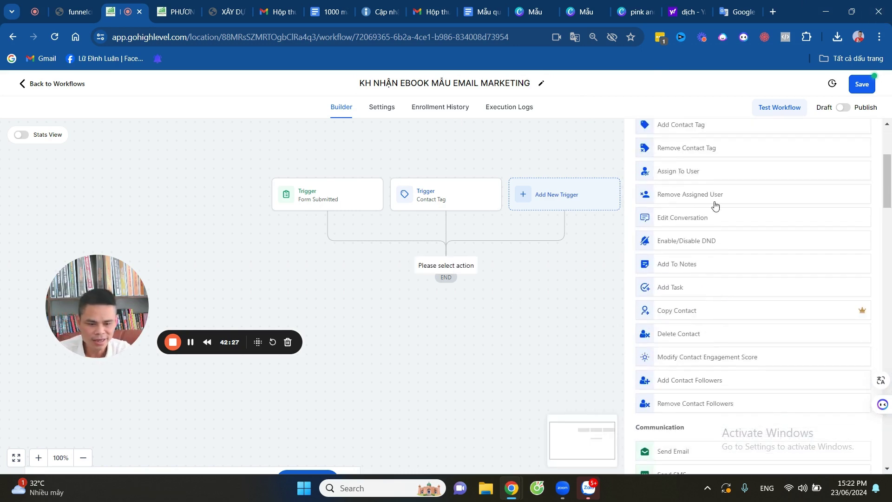
scroll(738, 285, "down", 3)
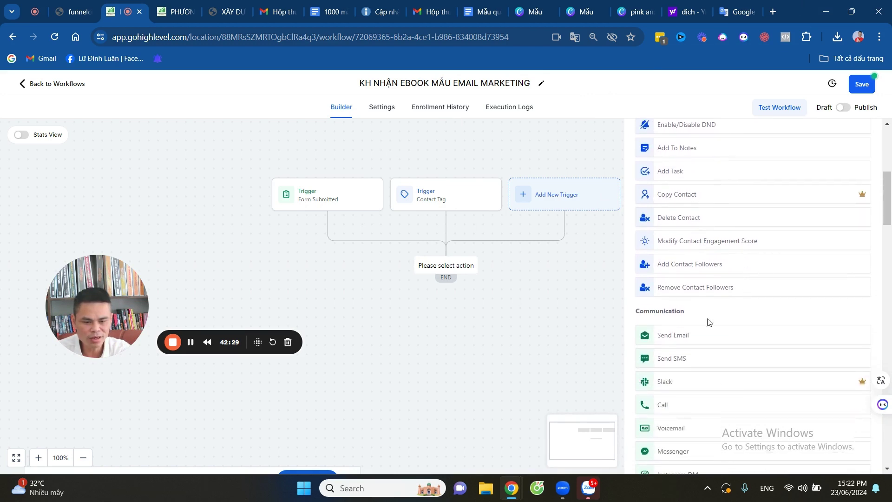
left_click(690, 341)
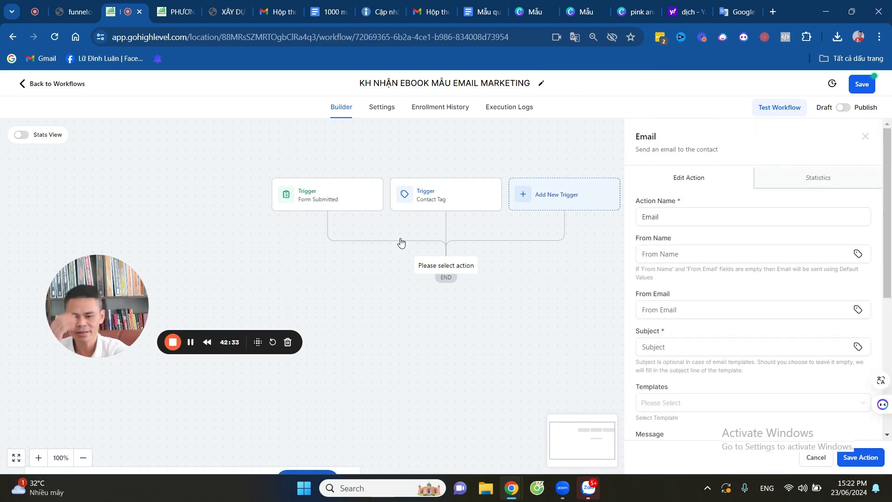
Fill in the saved sender name and choose the saved support e-mail address as sender.
left_click(679, 214)
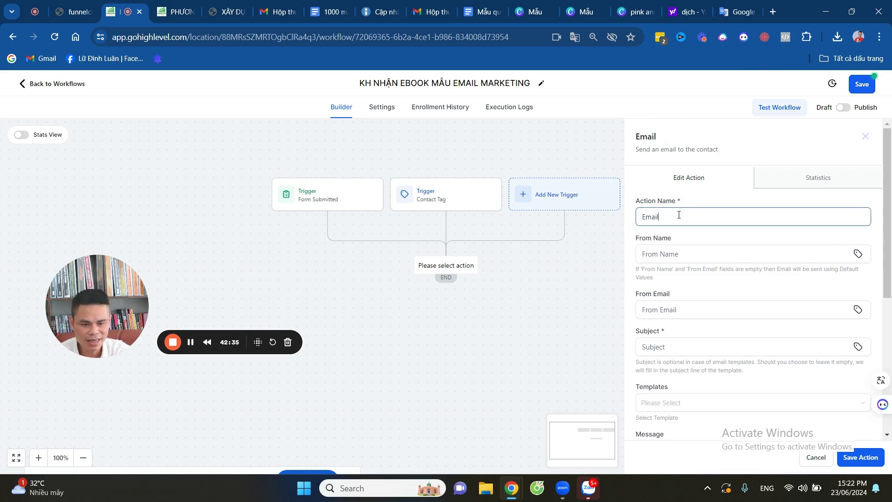
left_click(688, 256)
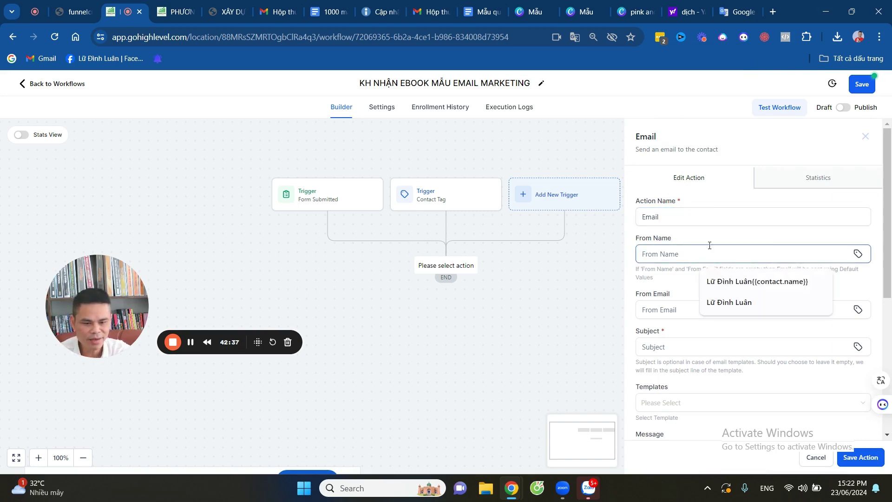
left_click(725, 303)
left_click(689, 309)
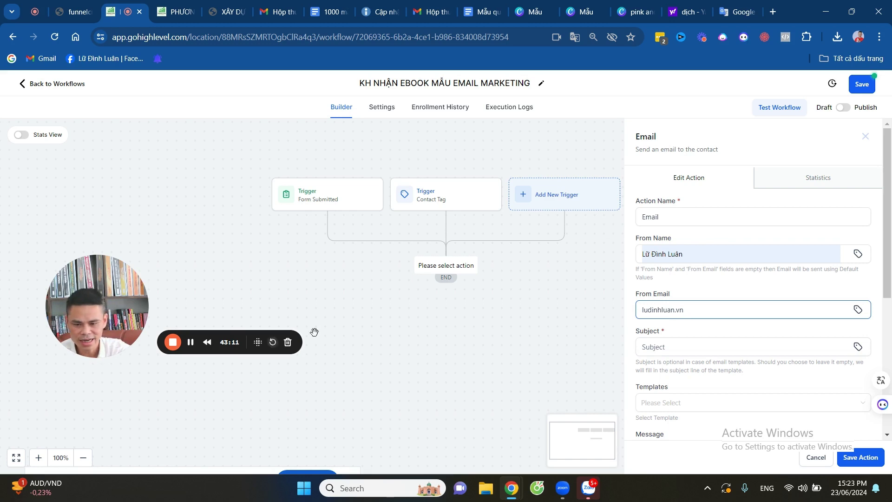
left_click(857, 311)
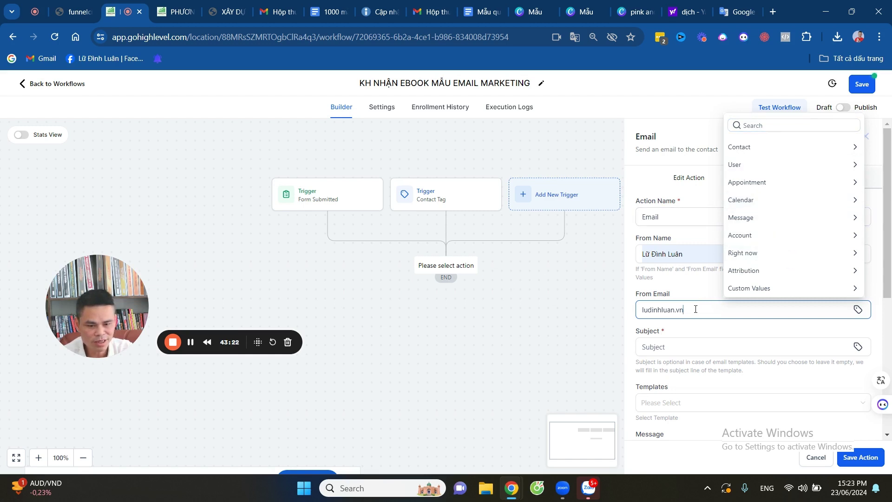
left_click(745, 300)
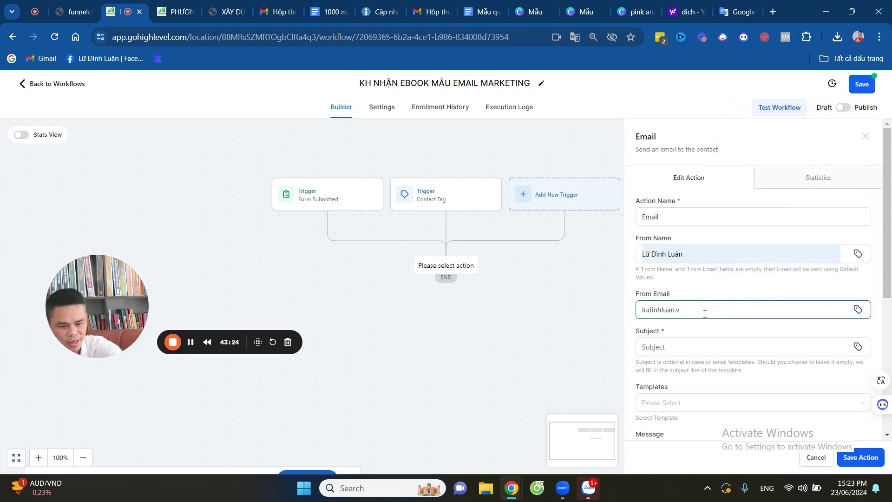
key("BackSpace")
key("BackSpace")
key("BackSpace")
key("BackSpace")
key("BackSpace")
key("BackSpace")
key("BackSpace")
key("BackSpace")
key("BackSpace")
key("BackSpace")
key("BackSpace")
key("BackSpace")
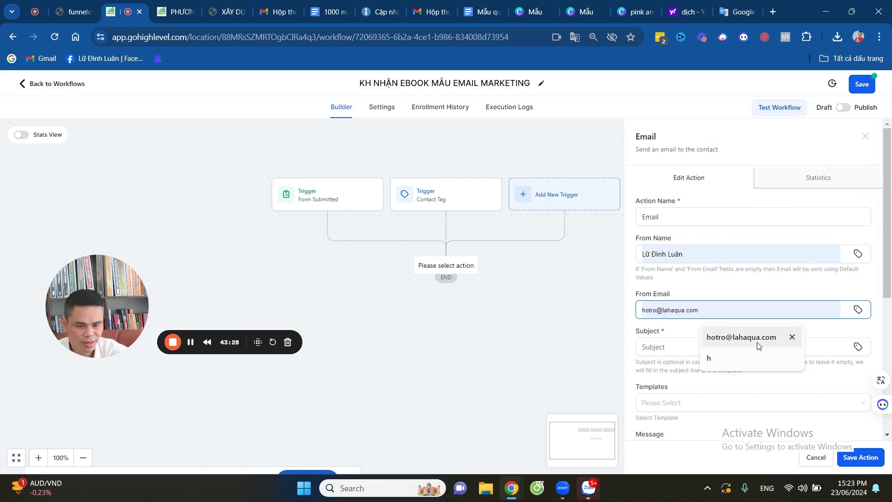
left_click(757, 346)
Enter the saved welcome subject, ending it with 'nhận ebook email marketing'.
left_click(664, 350)
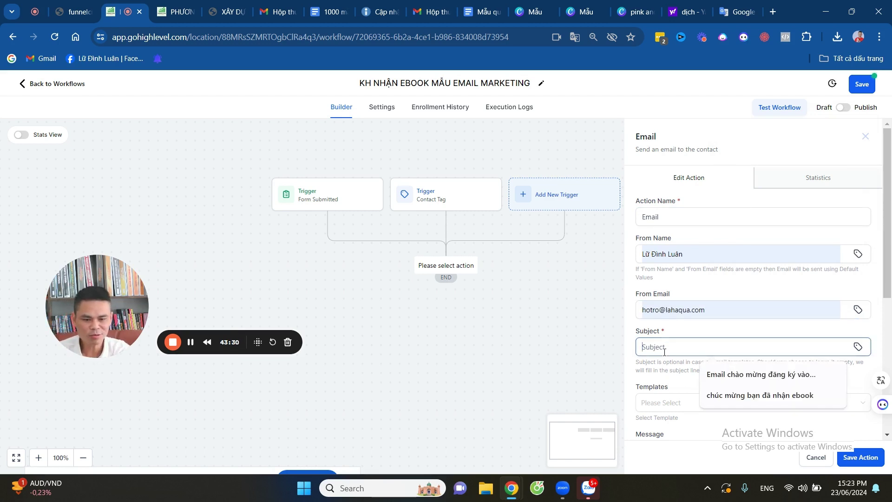
left_click(743, 374)
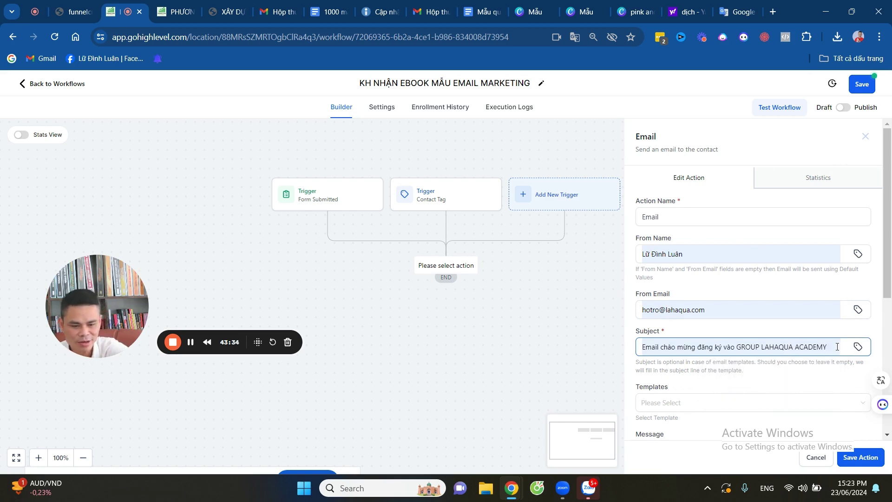
key("BackSpace")
key("BackSpace")
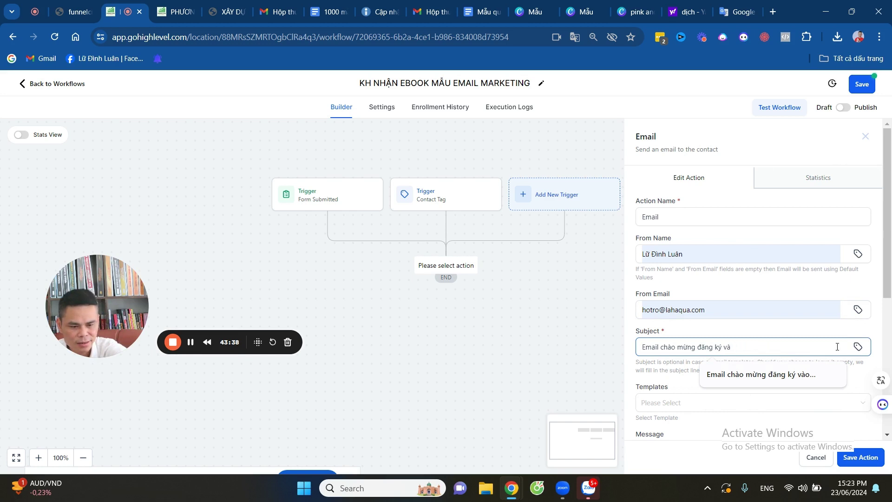
type("nh")
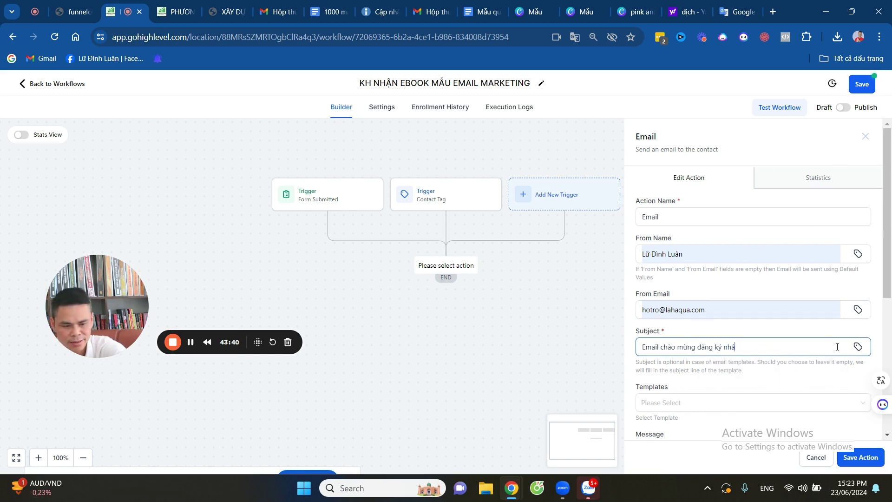
type("ận eb")
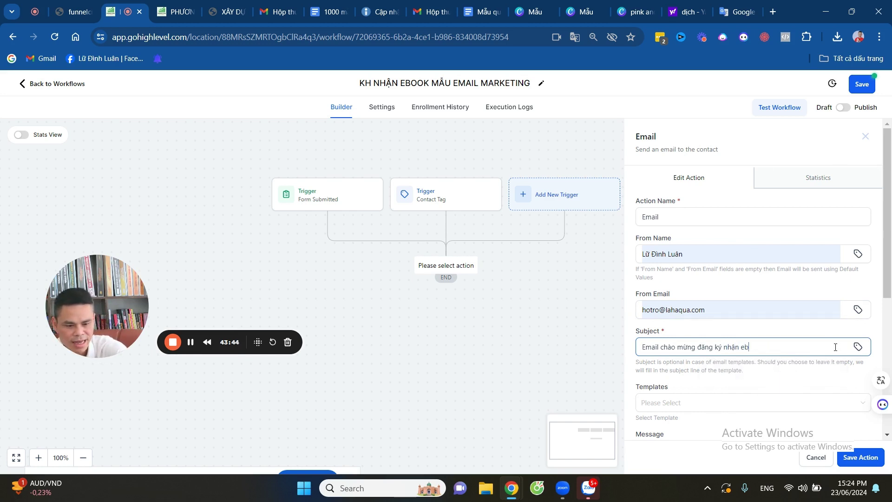
type("oo")
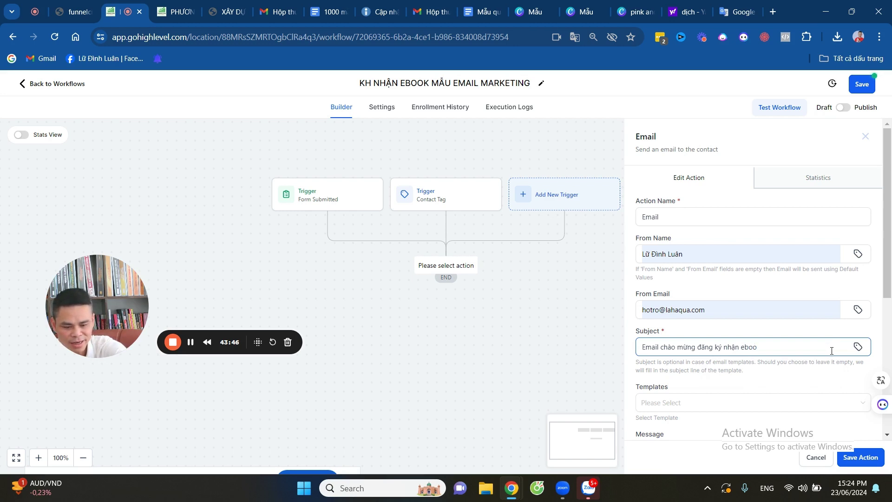
type("k email marketing")
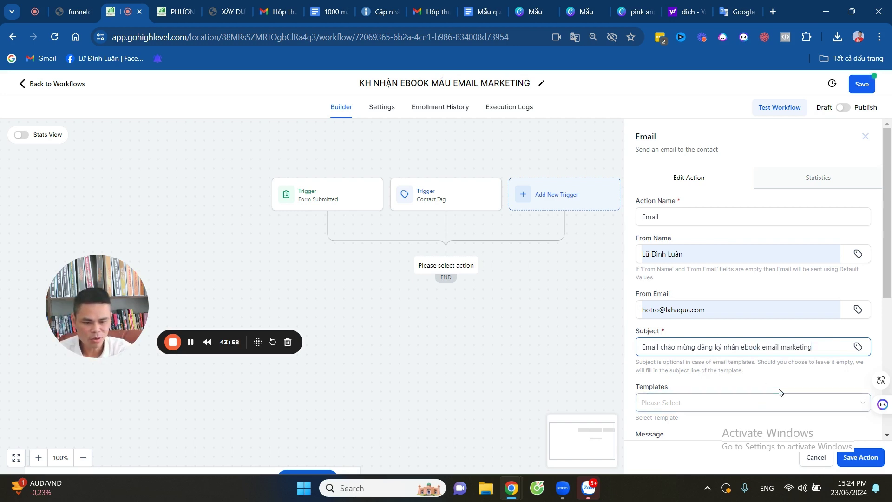
Set the email template to None, which clears the subject.
scroll(779, 390, "down", 3)
left_click(676, 229)
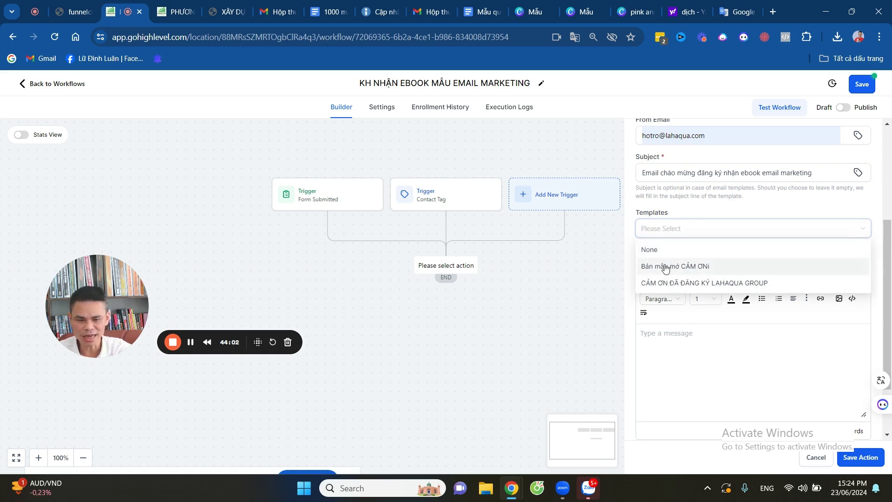
left_click(670, 247)
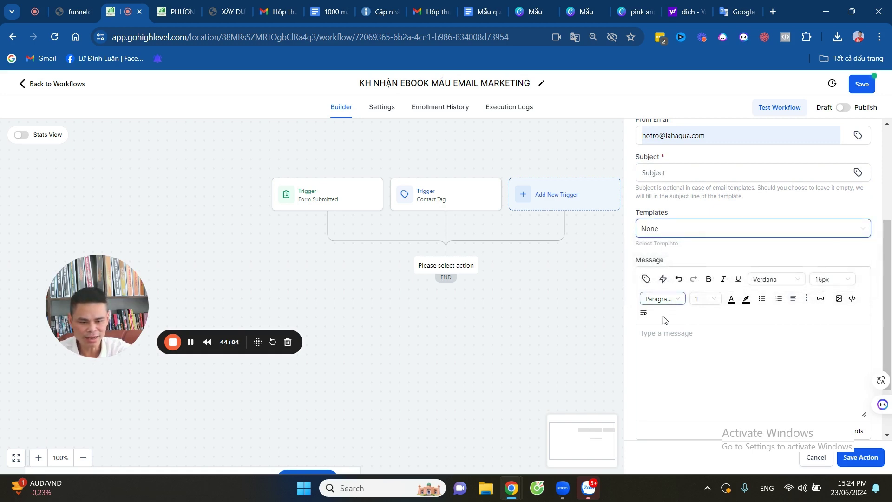
Start the message with 'Chào' followed by the contact's full name merge field.
left_click(656, 336)
type("c")
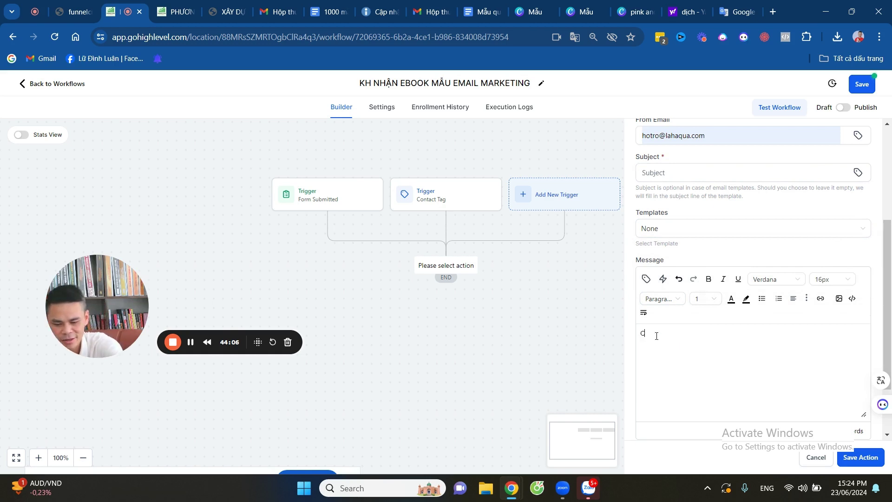
type("hào")
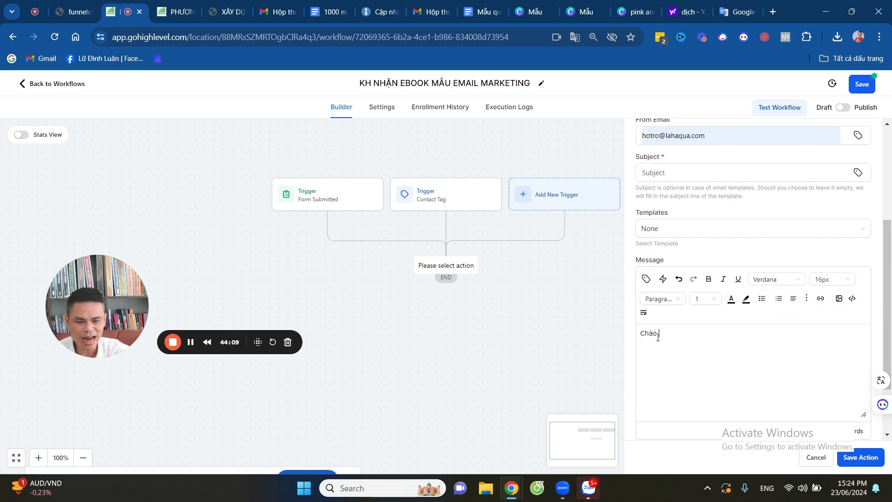
left_click(646, 278)
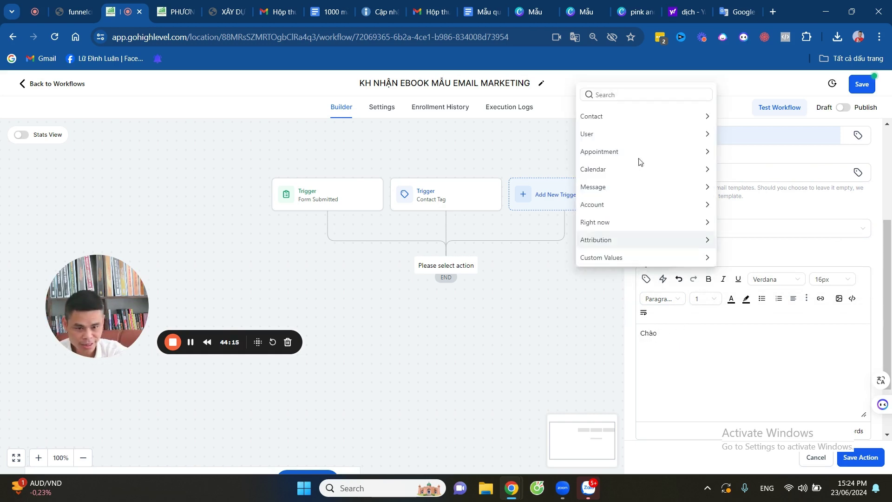
left_click(632, 117)
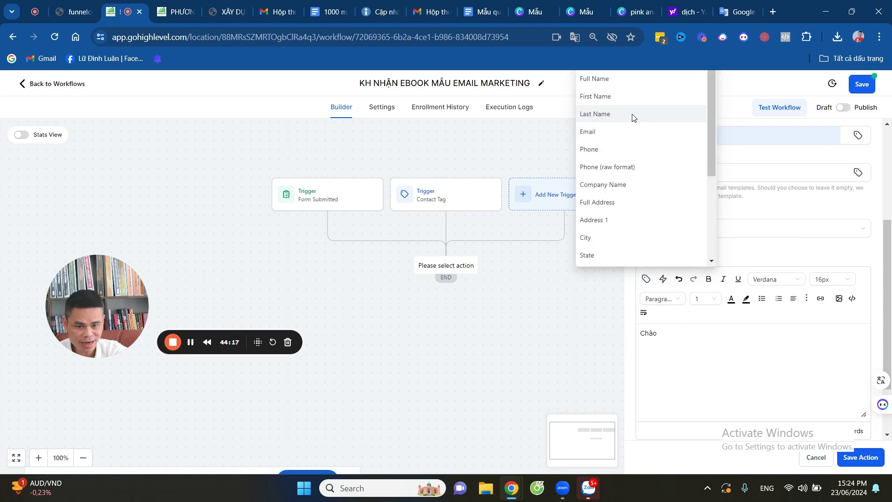
left_click(614, 82)
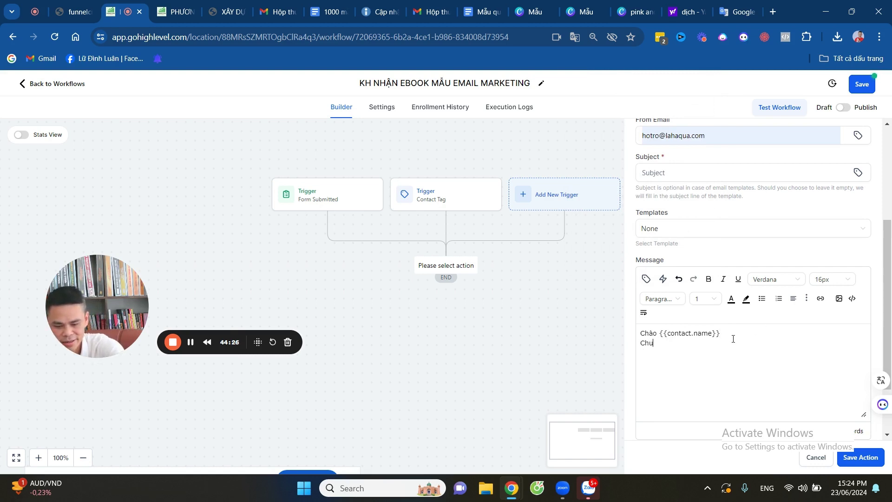
Add the ebook email marketing congratulations sentence and a 'Link tải:' line.
type("mừng bạn ")
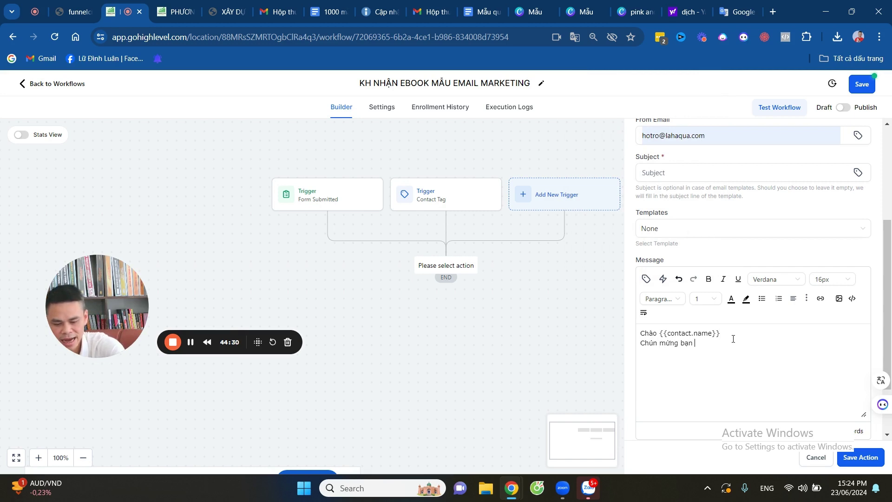
type("đã đã")
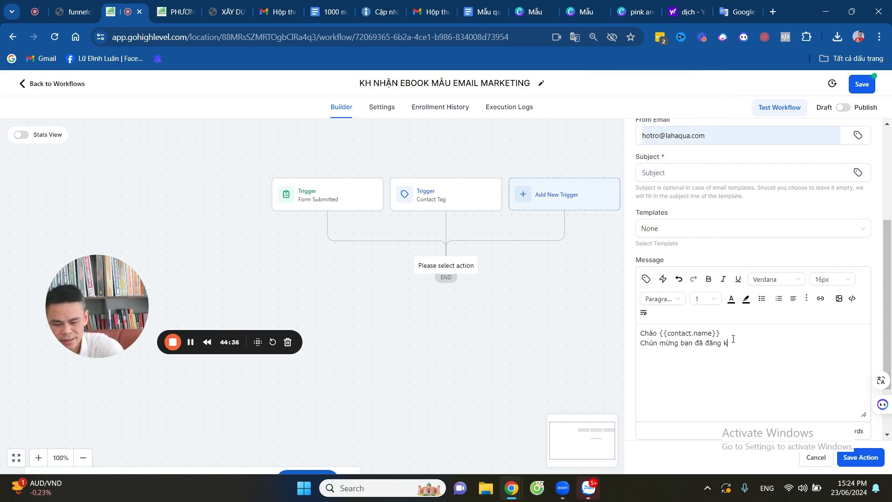
type("book email marketing")
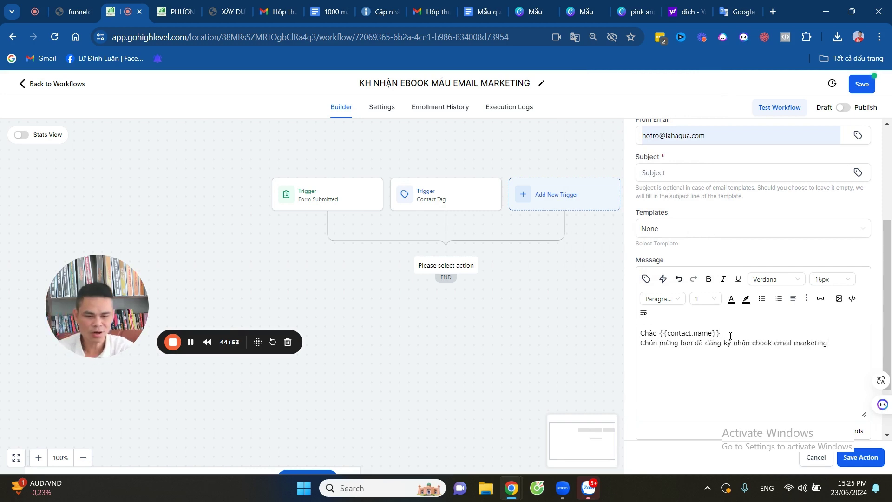
type(",Một")
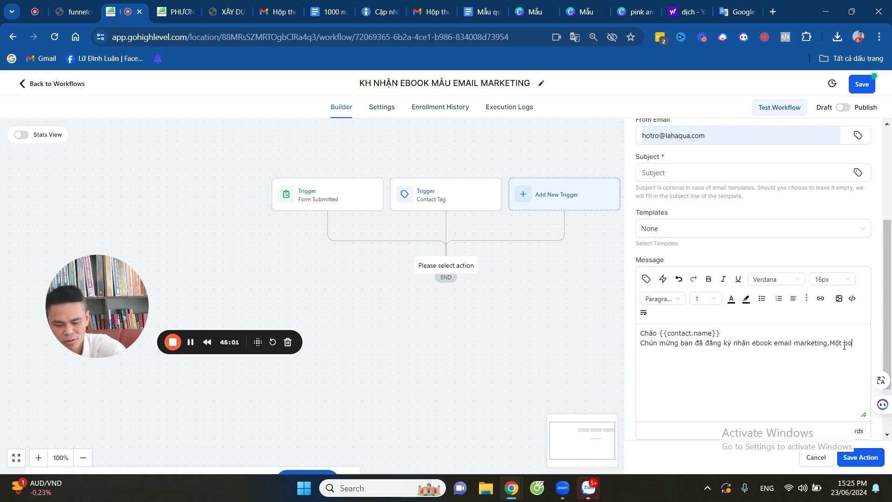
type(" bộ tài")
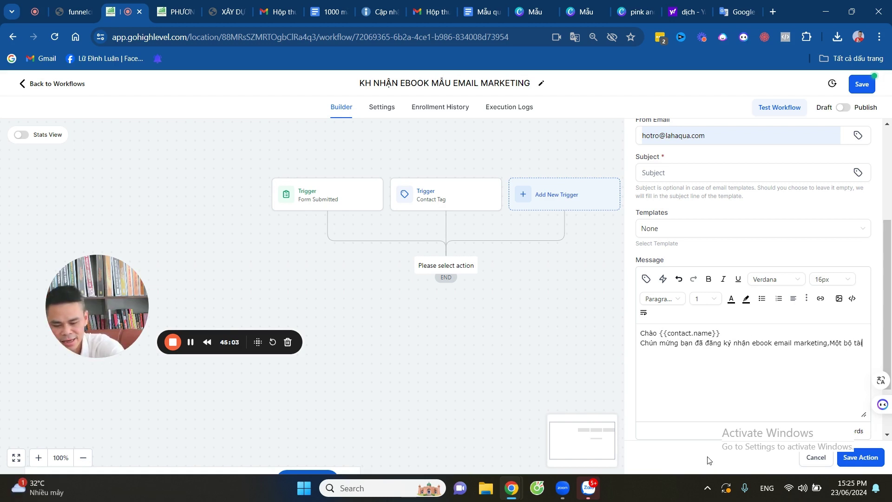
type(" liệu vô")
type("cùng quya giá bạn tai")
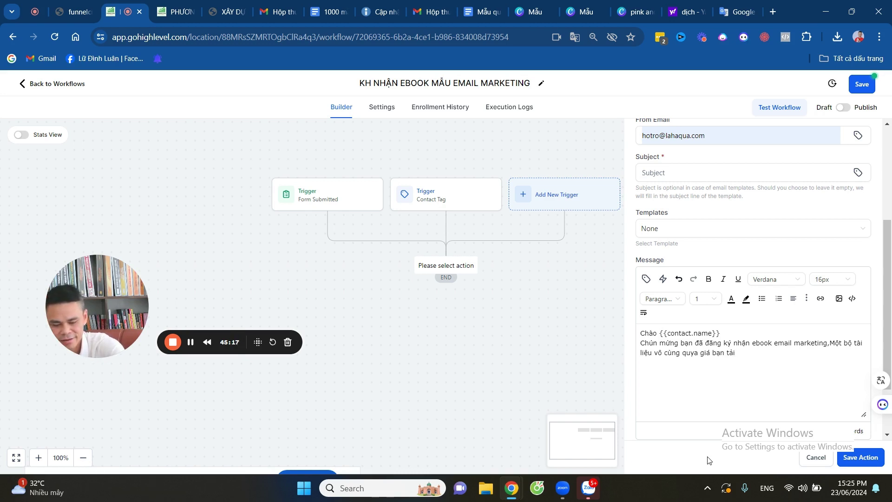
type(" và sư")
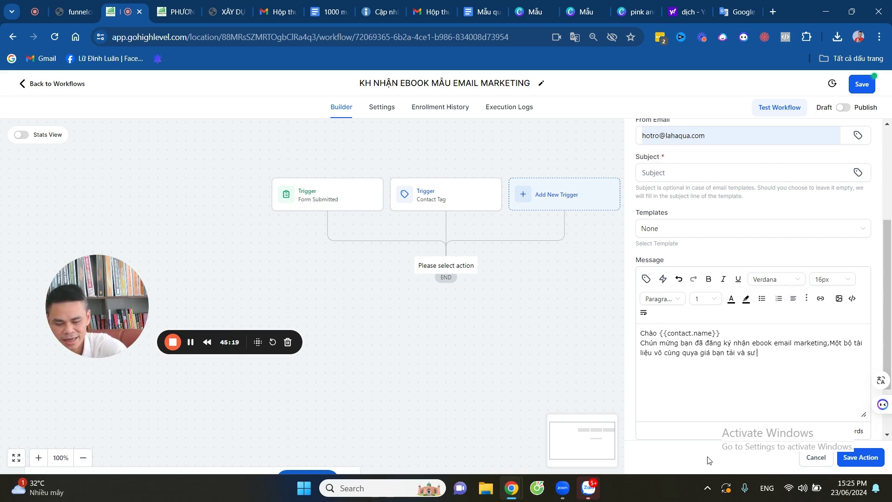
type("ngay ngay nhé")
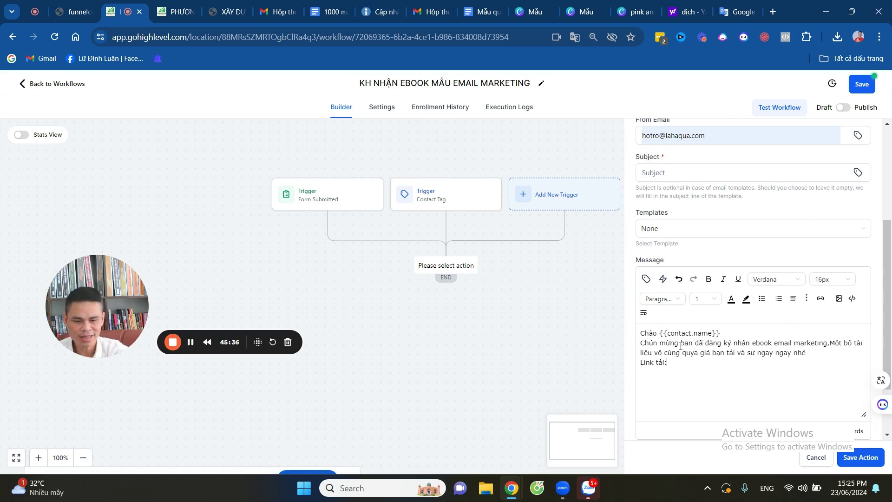
left_click(821, 299)
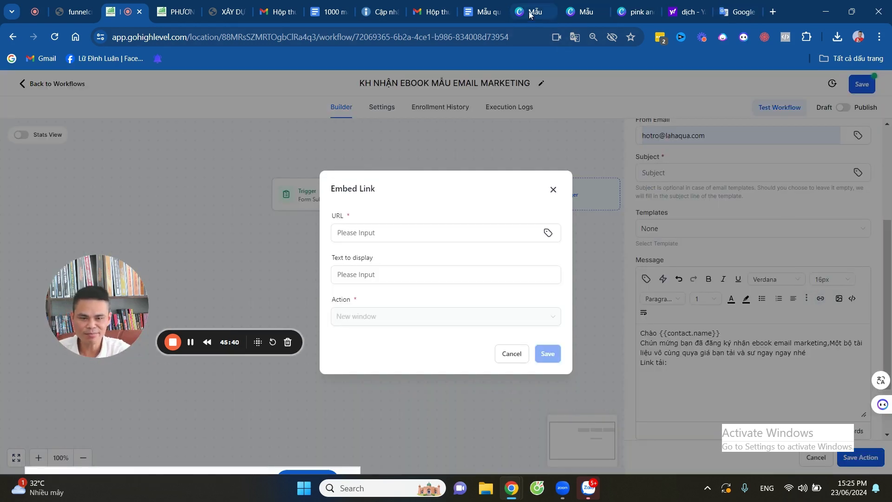
Go to the lead-gift email template Google Doc and check its editing mode.
left_click(483, 12)
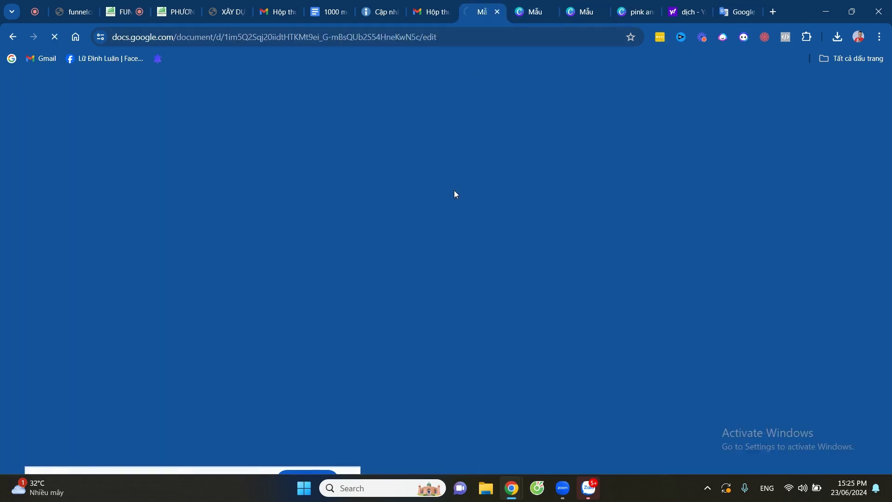
scroll(507, 269, "down", 10)
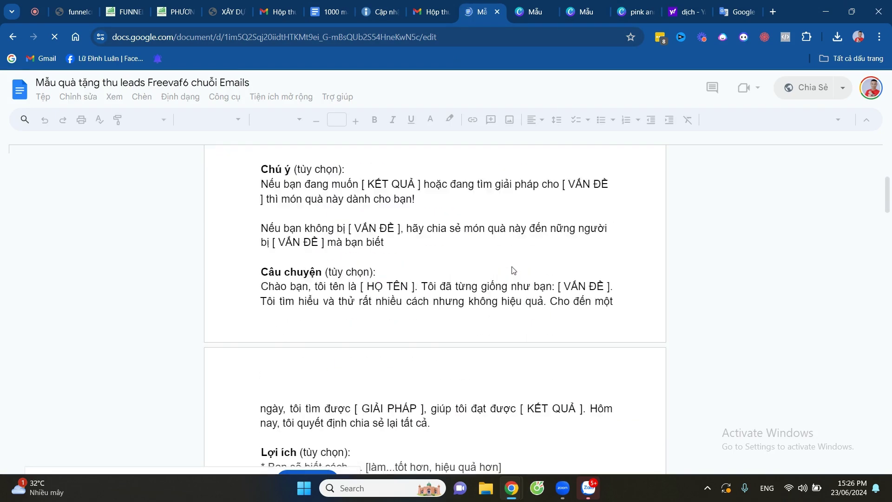
scroll(513, 271, "down", 15)
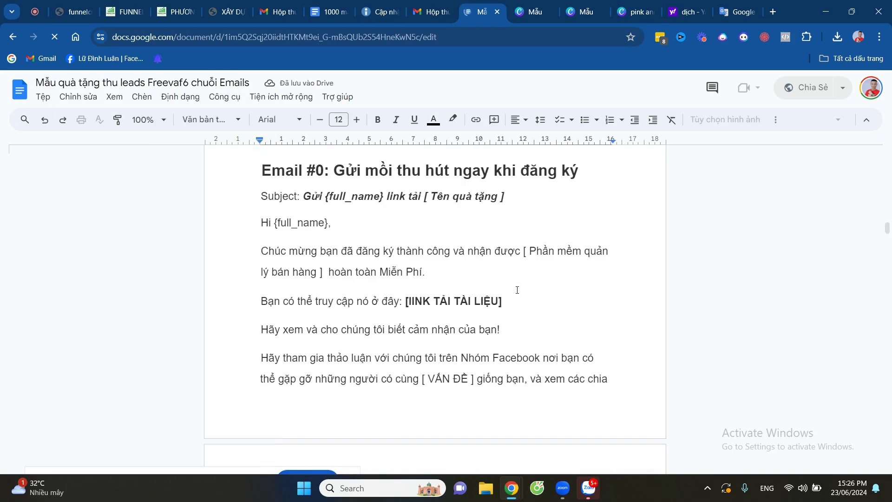
scroll(516, 290, "down", 6)
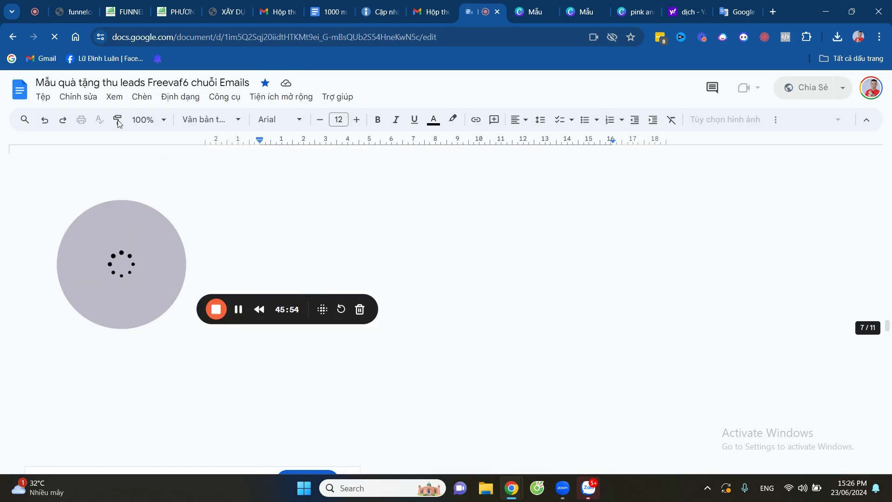
scroll(537, 315, "down", 15)
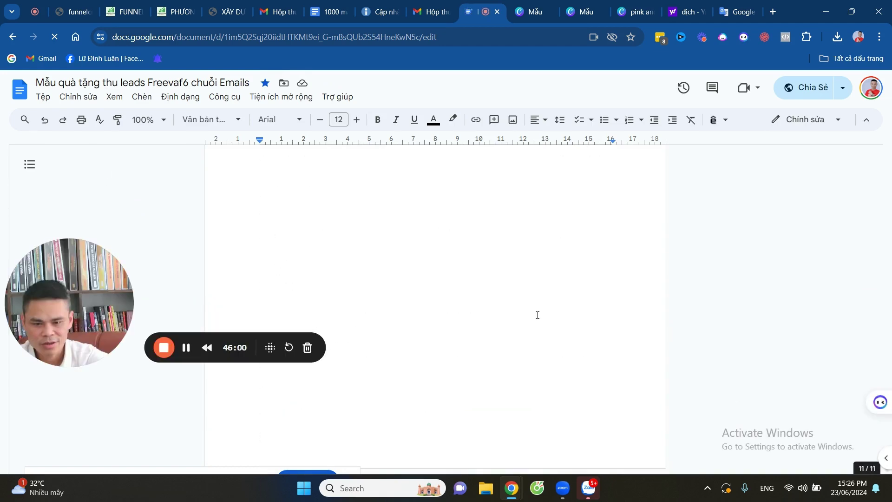
scroll(537, 315, "up", 15)
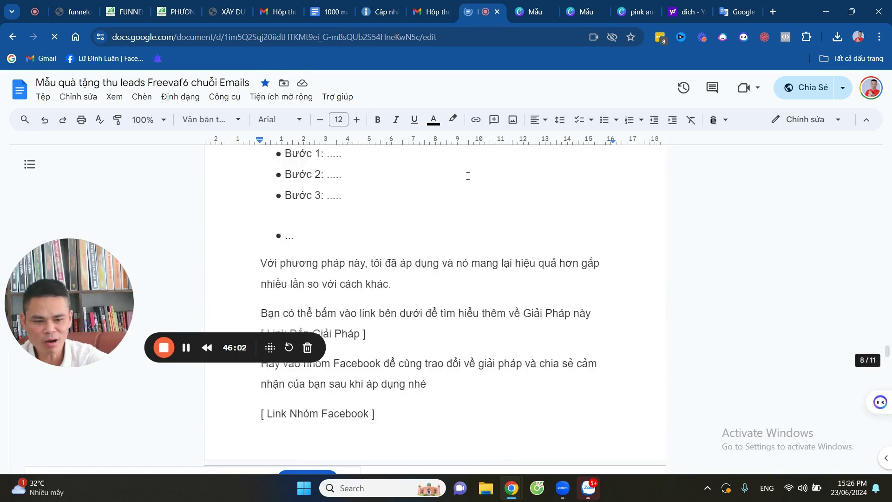
scroll(467, 176, "up", 15)
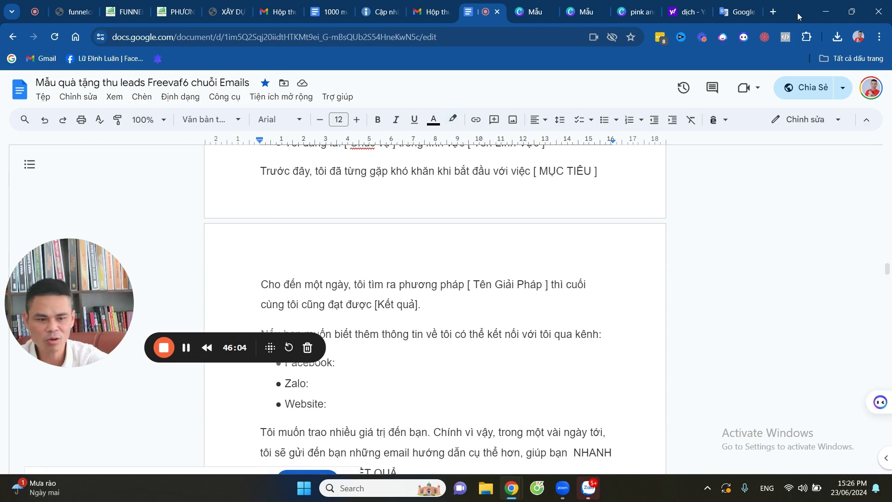
left_click(826, 122)
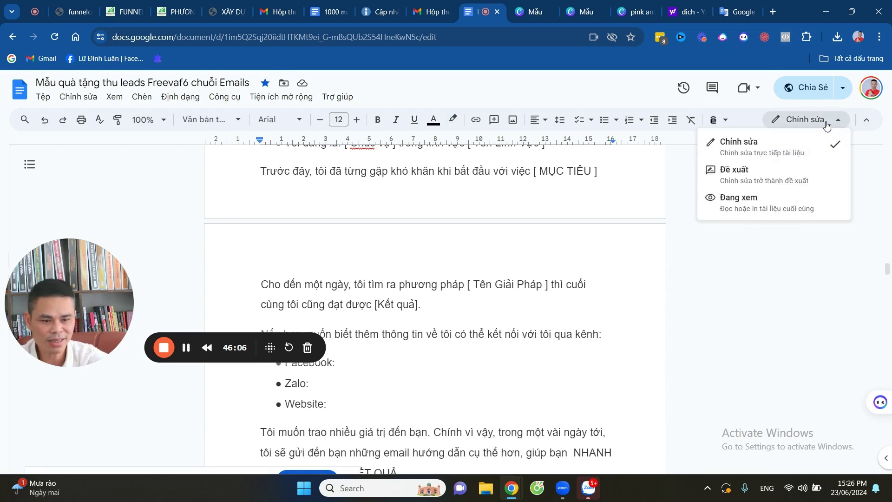
Copy the document's share link, keeping access for anyone with the link.
left_click(803, 88)
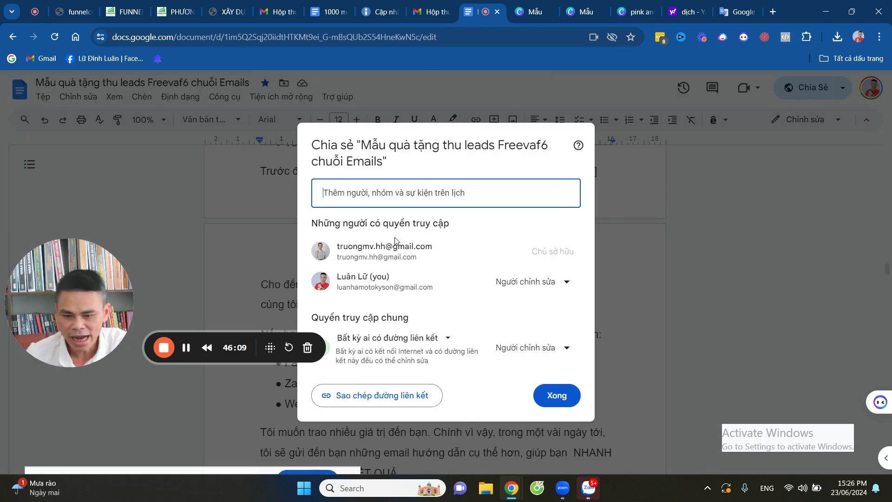
left_click(423, 338)
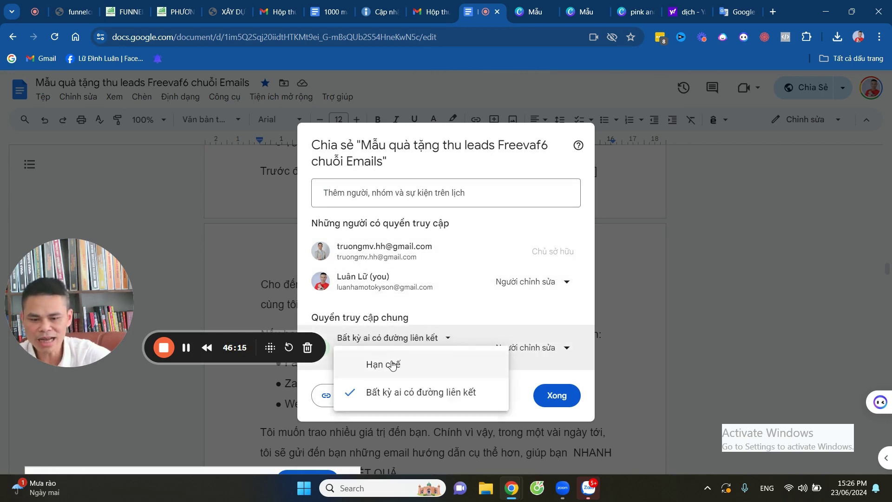
left_click(381, 393)
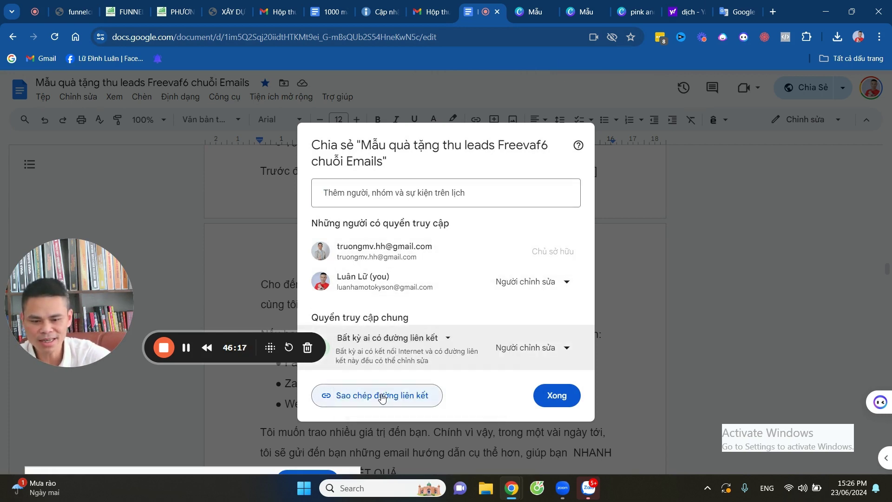
left_click(381, 397)
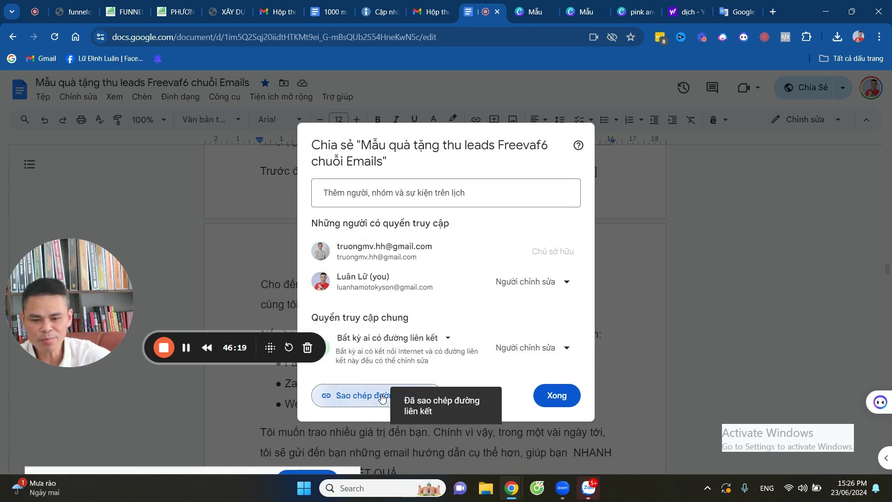
left_click(176, 12)
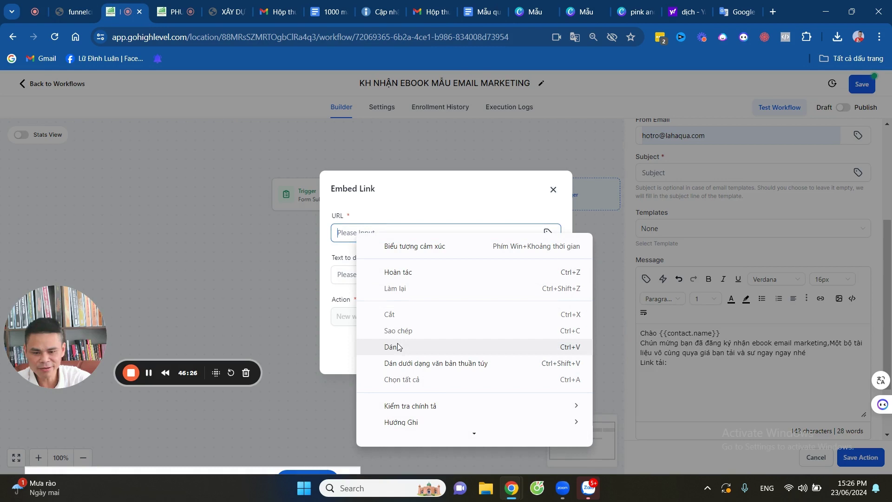
Insert the Google Doc link labelled 'Tải ở đây', opening in the same window.
left_click(395, 346)
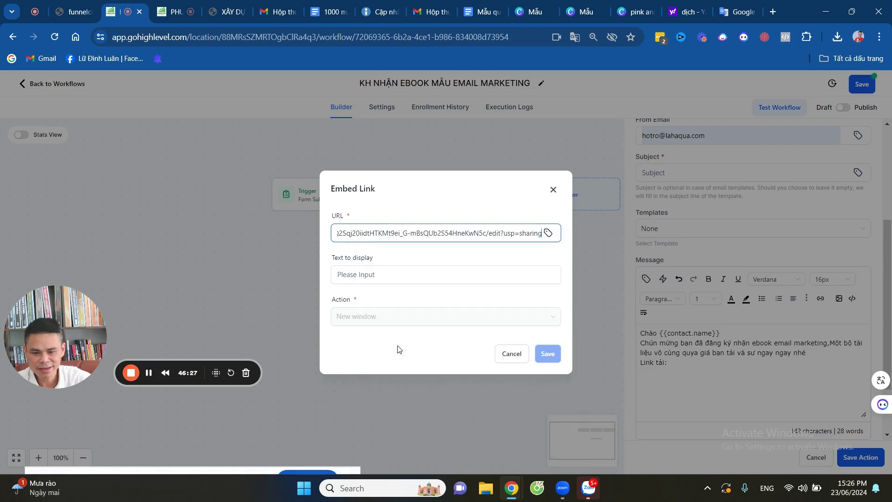
left_click(356, 275)
type("T")
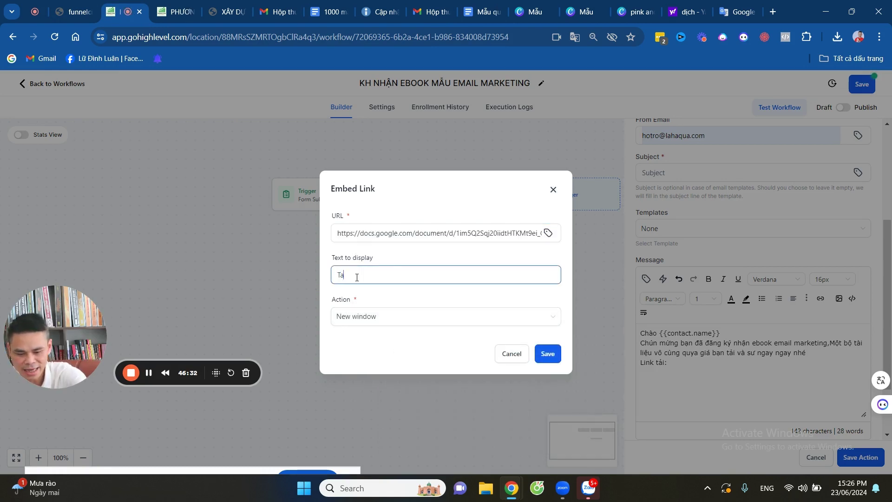
type("ải ở đây")
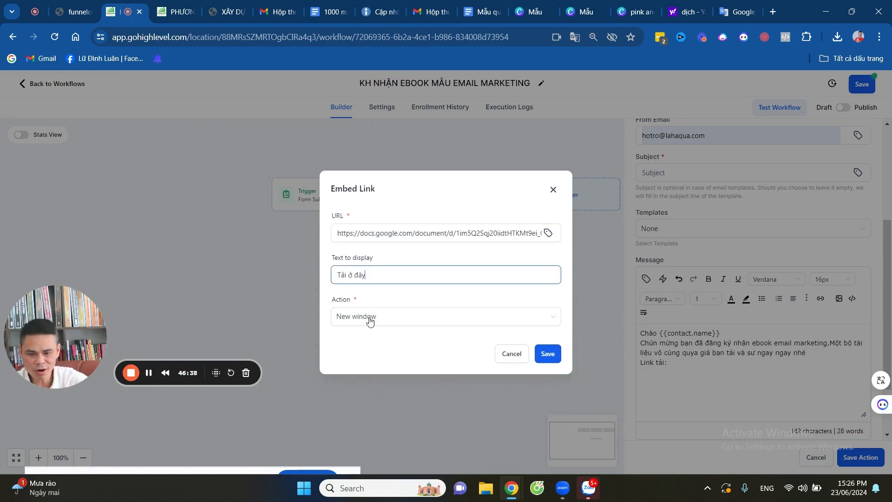
left_click(368, 318)
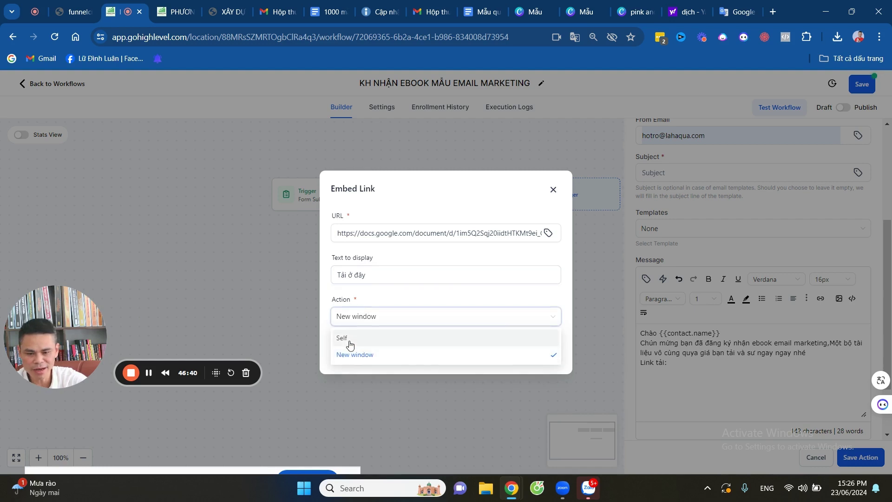
left_click(346, 339)
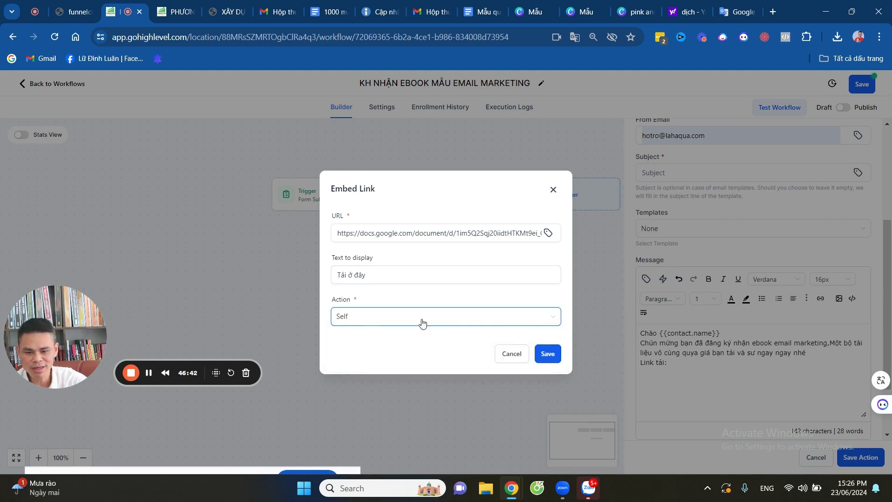
left_click(546, 355)
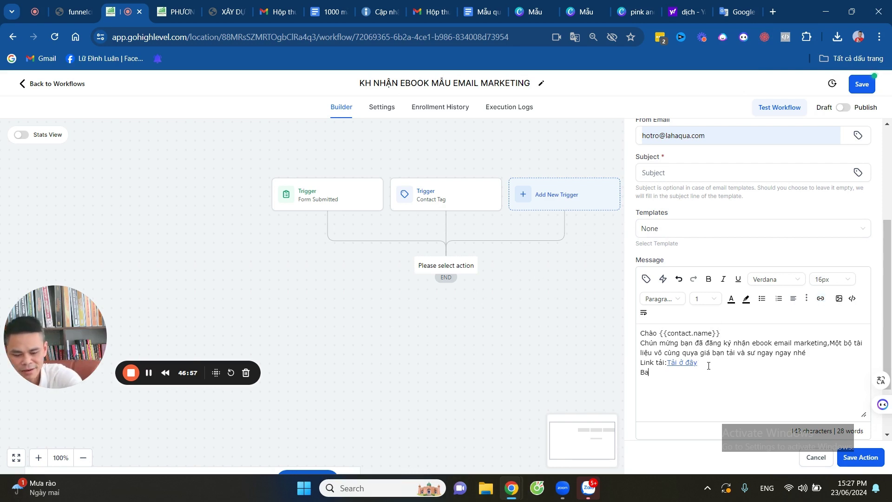
Add a line inviting readers to the ebook's Facebook to chat about any questions.
type("vào fa")
type("c")
type("ebook ")
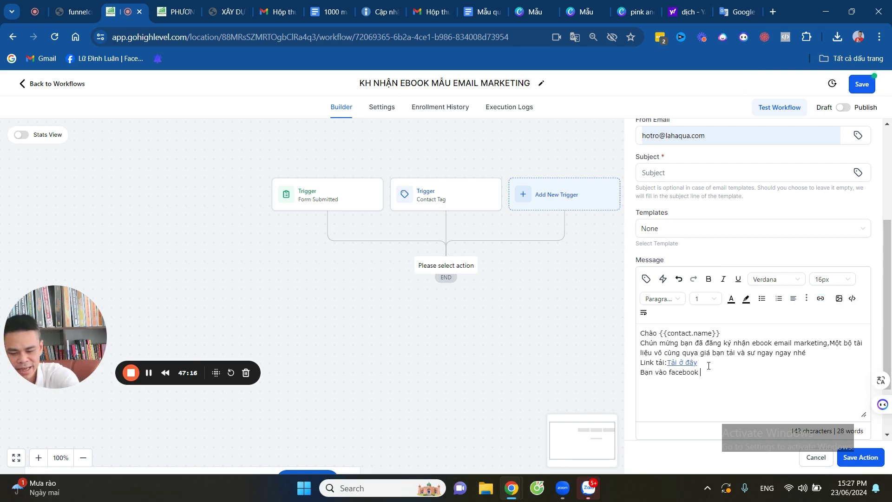
type("để chat bất k")
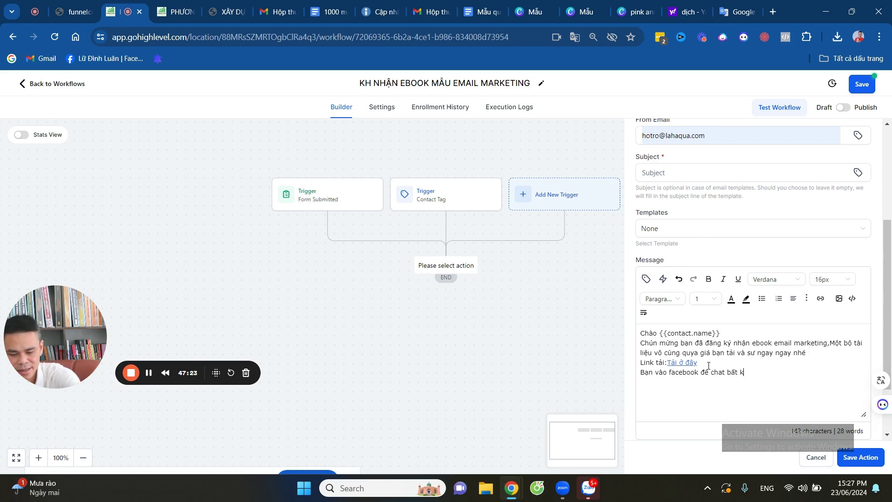
type("ỳ câ")
type("u hỏi nào cùng ")
type("v")
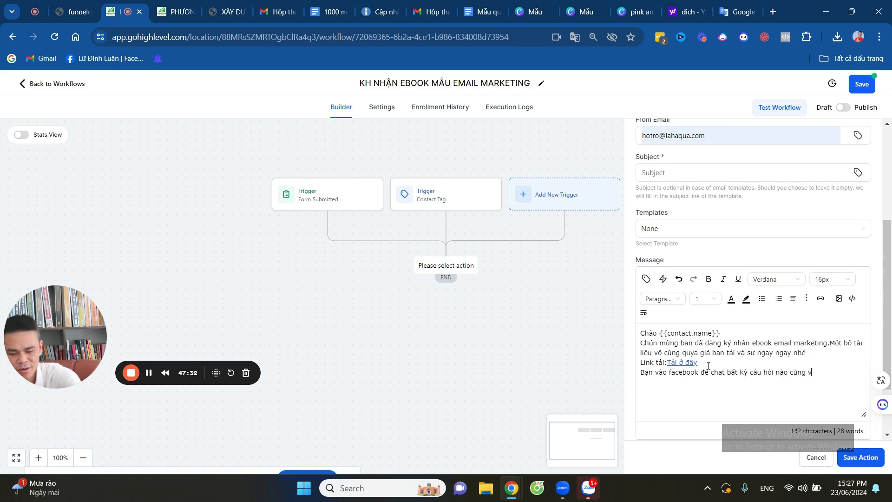
type("ới tôi")
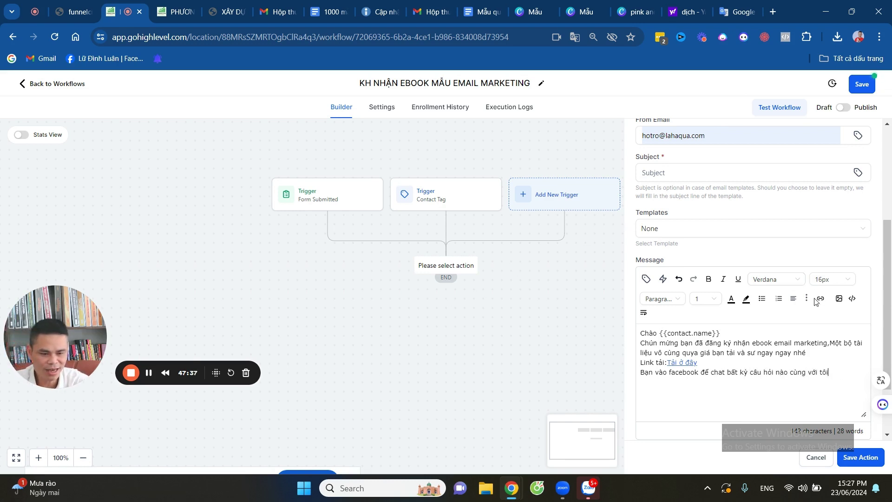
left_click(820, 299)
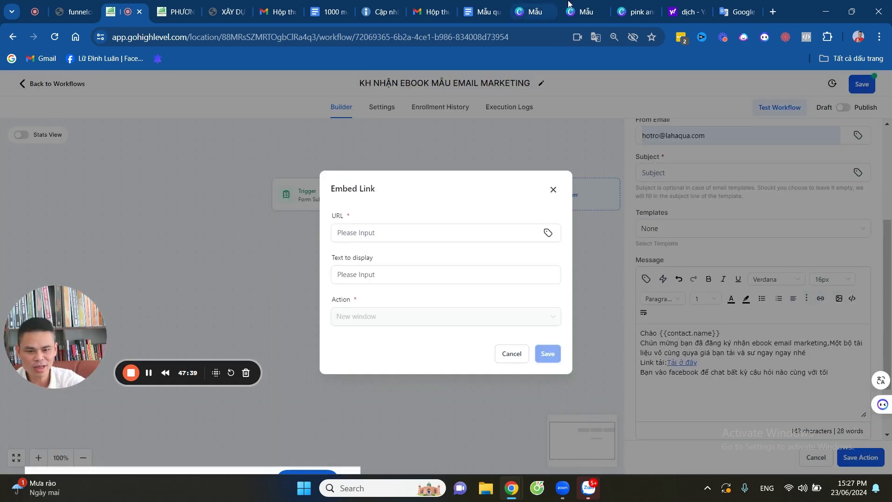
Open your Facebook public page in a new tab and copy its web address.
left_click(772, 11)
left_click(478, 234)
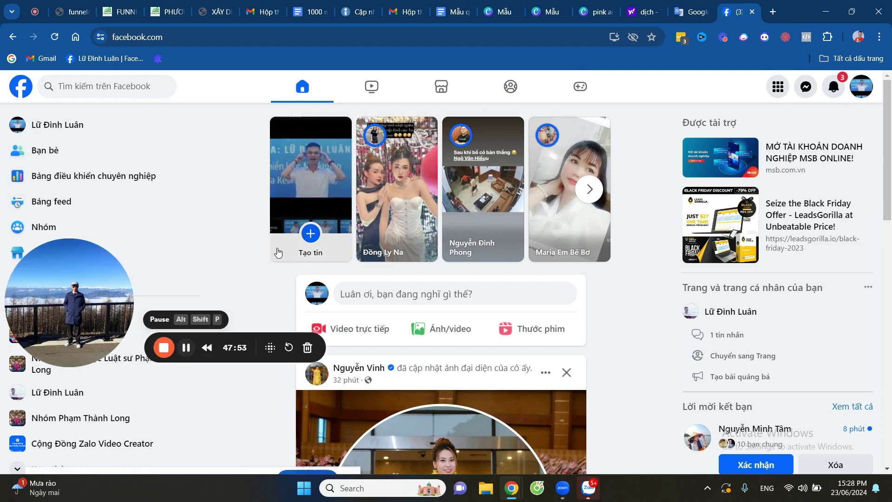
left_click(866, 91)
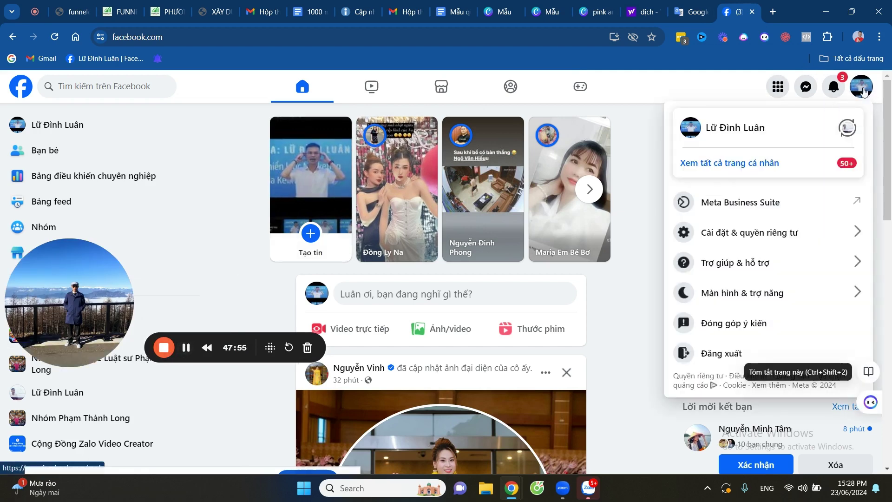
left_click(758, 166)
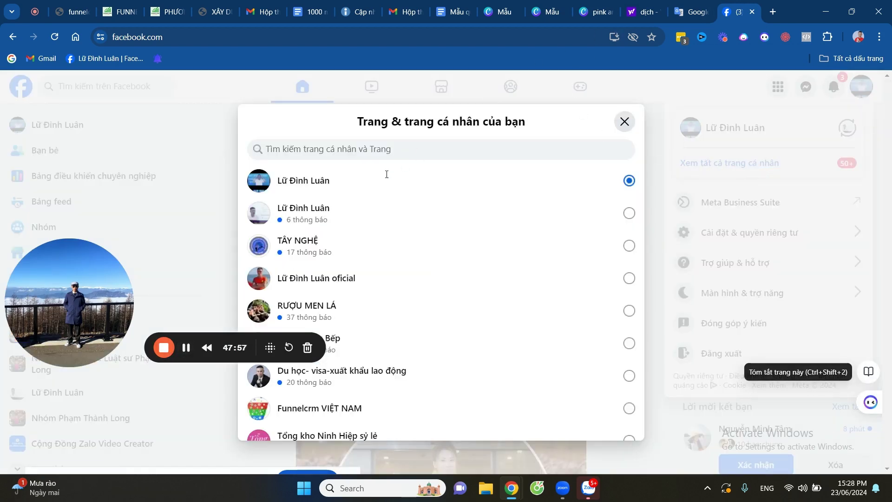
left_click(313, 219)
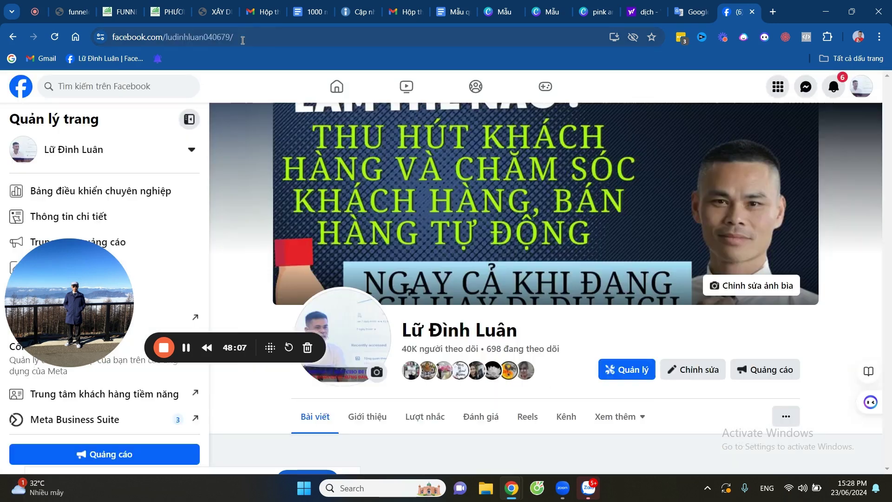
left_click(242, 40)
key("ctrl+c")
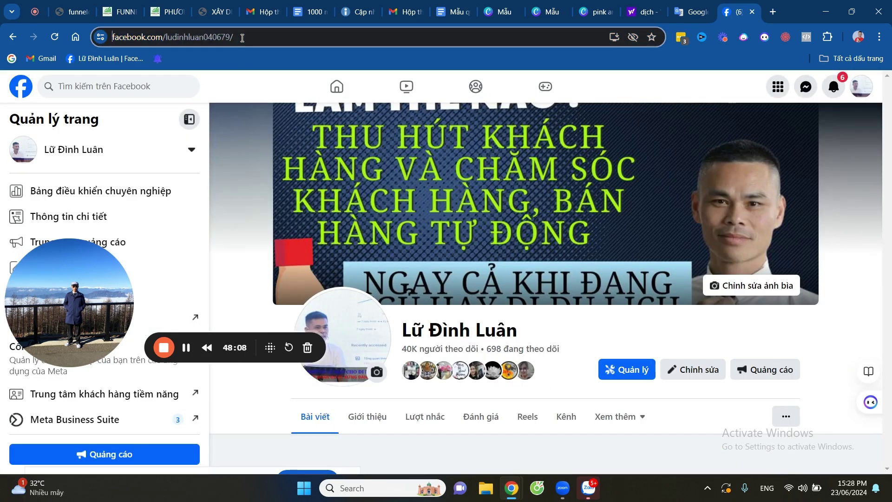
right_click(242, 41)
left_click(288, 36)
right_click(285, 37)
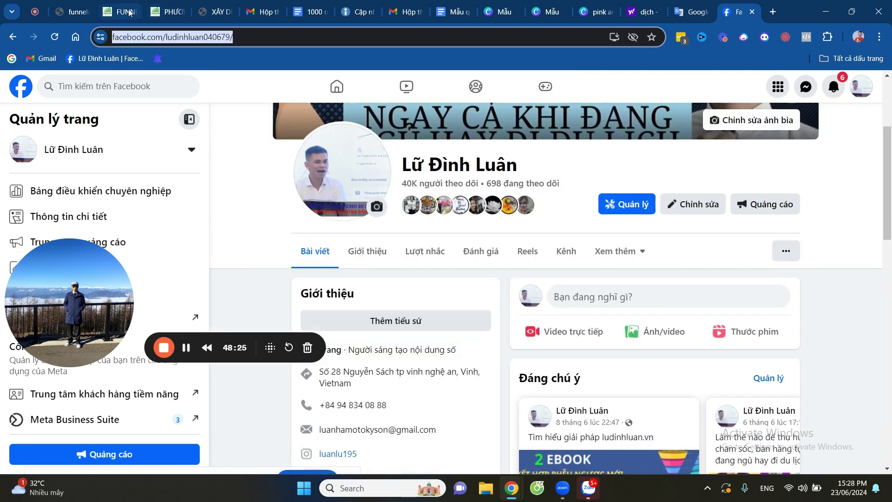
left_click(119, 11)
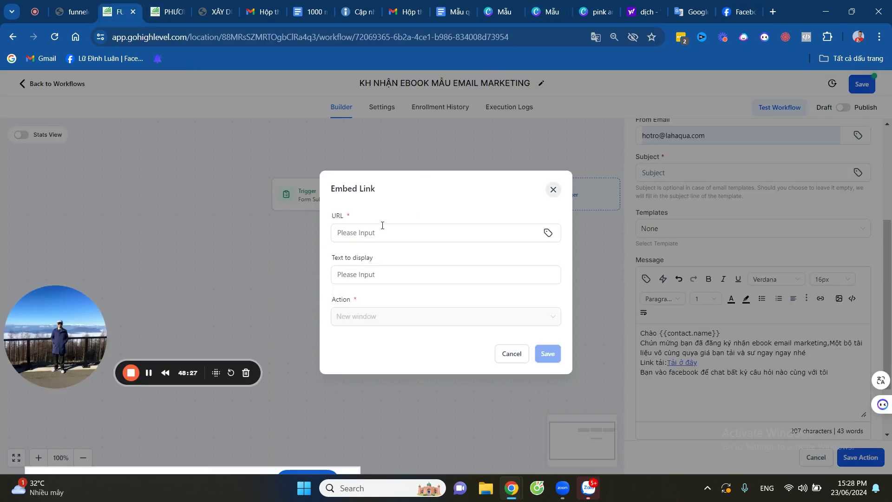
Link the text 'Facebook' to the copied page address, opening in the same window.
left_click(364, 233)
key("ctrl+v")
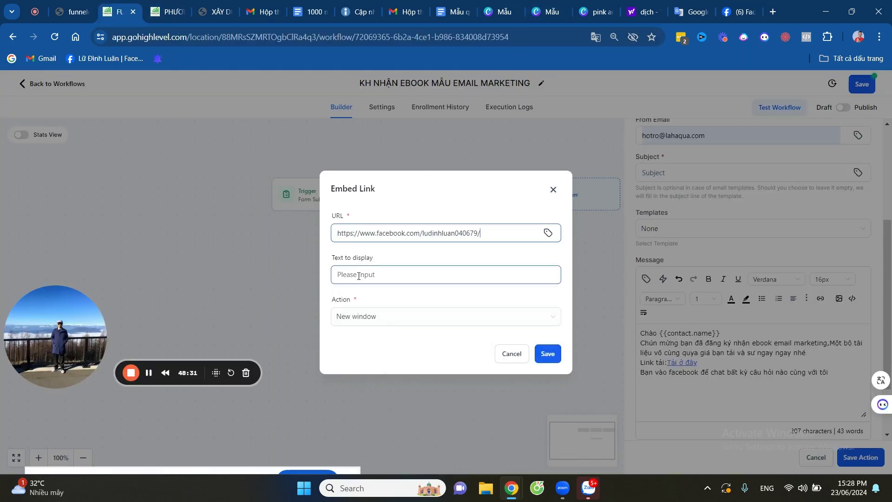
left_click(358, 276)
type("Fac")
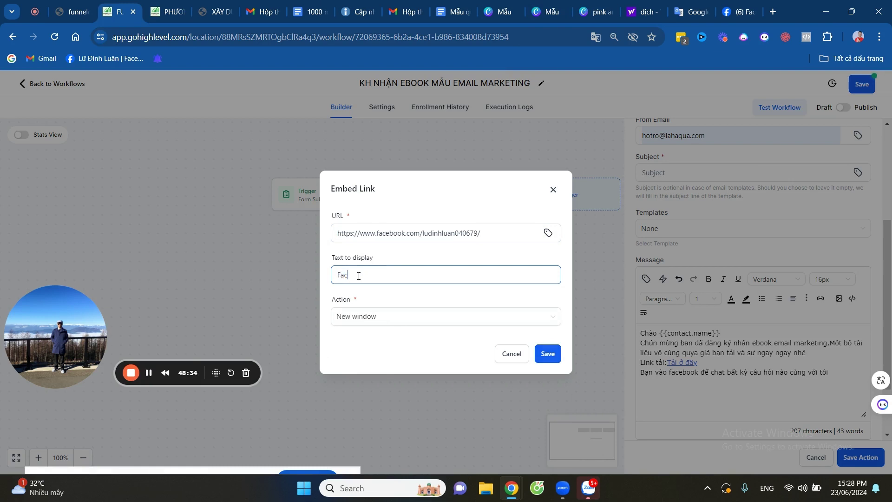
type("ebook")
left_click(364, 320)
left_click(354, 339)
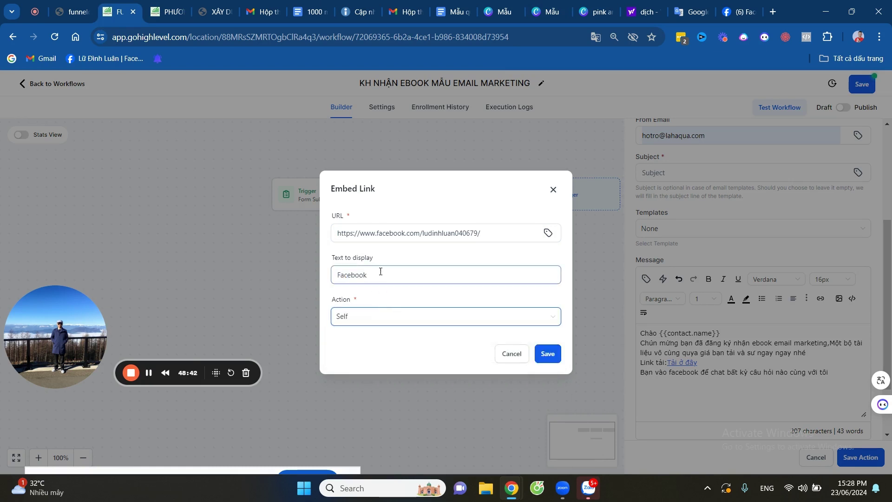
left_click(548, 354)
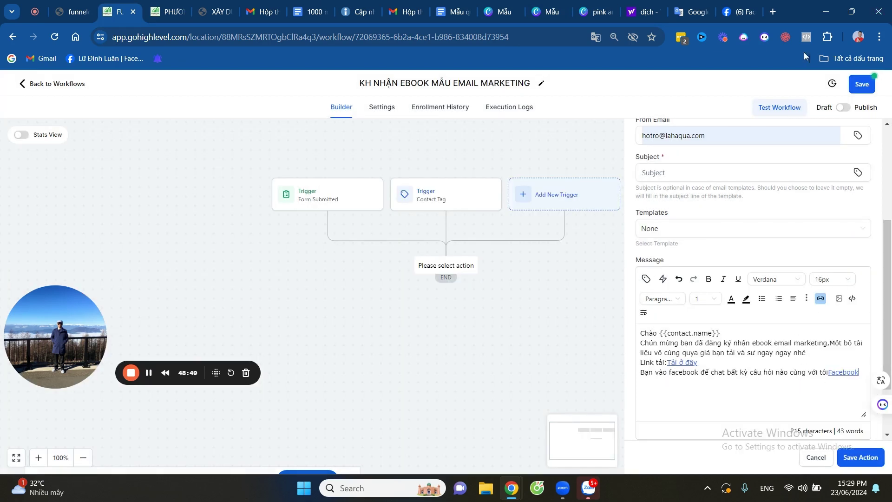
Add a line inviting readers to join the Zalo group for expert Q&A.
left_click(863, 374)
type("Vao nhoms z")
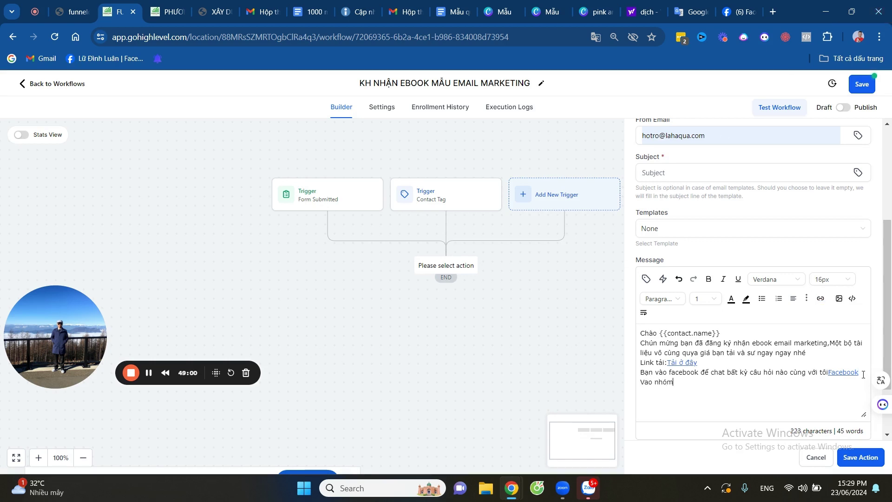
type("alo để được")
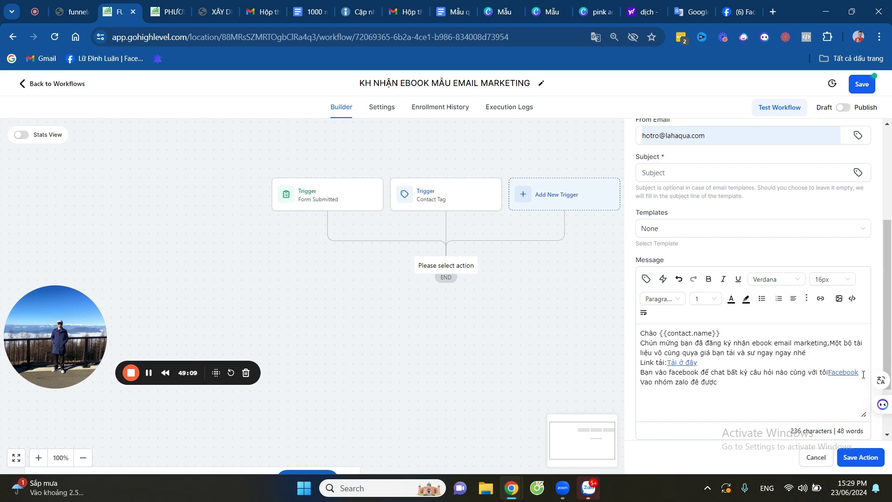
type(" hỏi d")
type("ap")
type("d cun")
type("g chuyên gia")
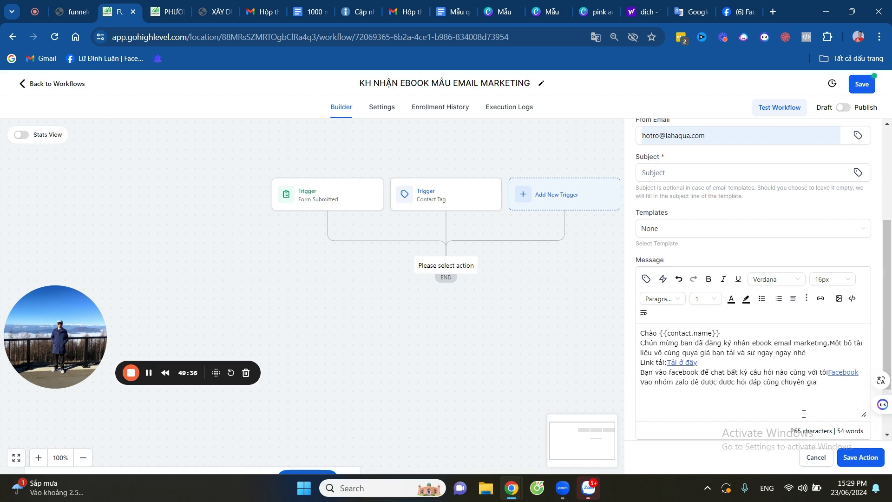
left_click(821, 299)
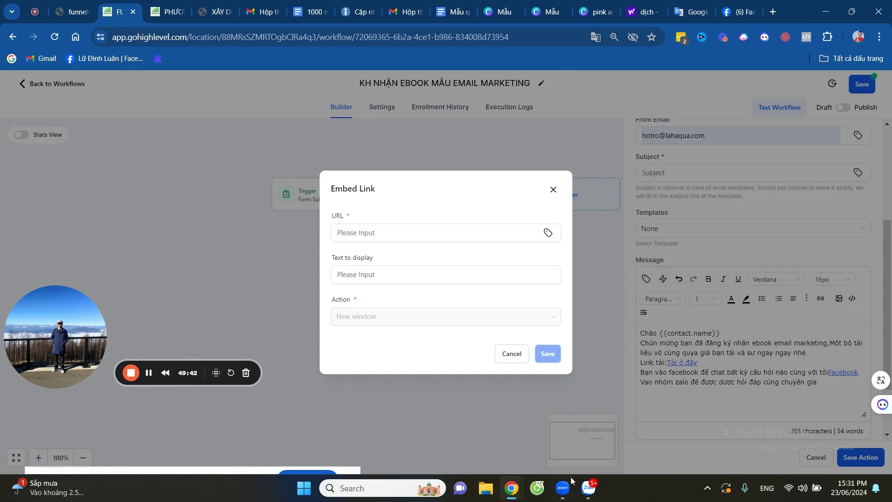
left_click(588, 488)
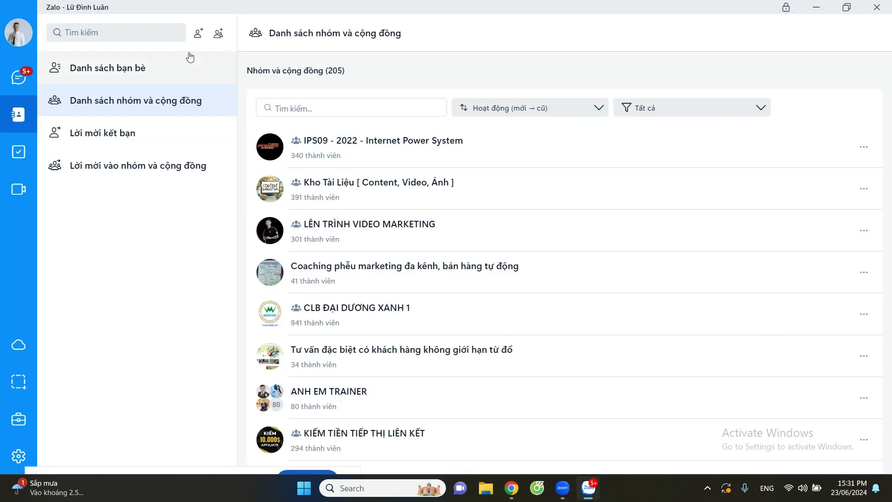